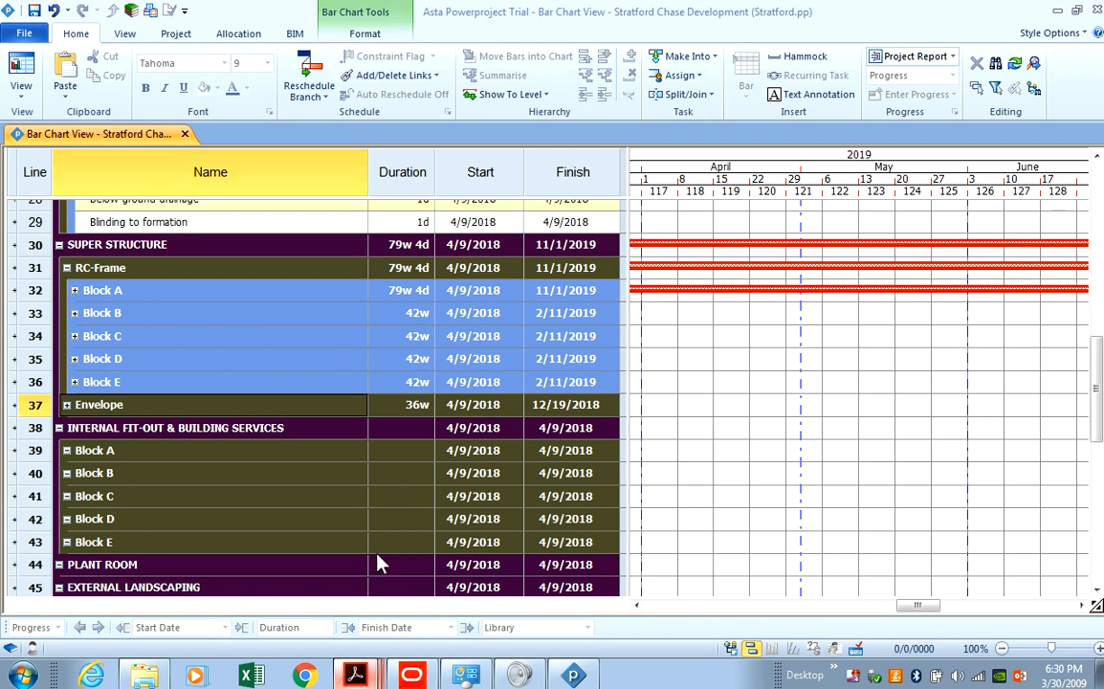
Bring up the AD-P156-001 Proposed Site Plan sheet in Acrobat and zoom in one step.
key(alt+Tab)
scroll(678, 539, down, 3)
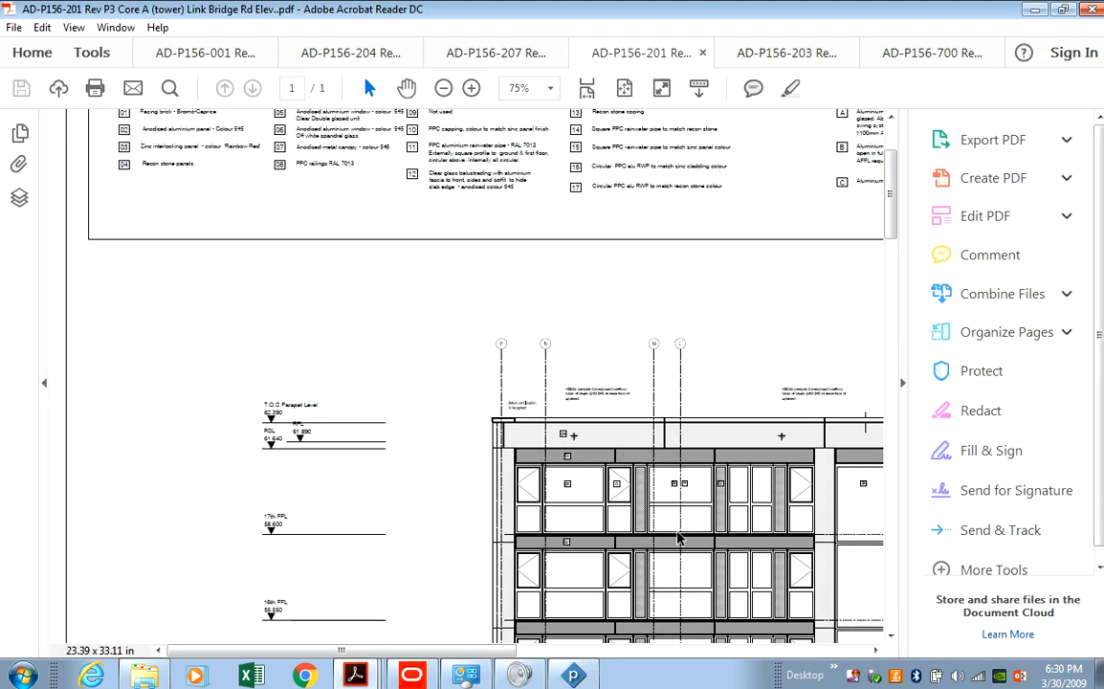
scroll(681, 532, down, 3)
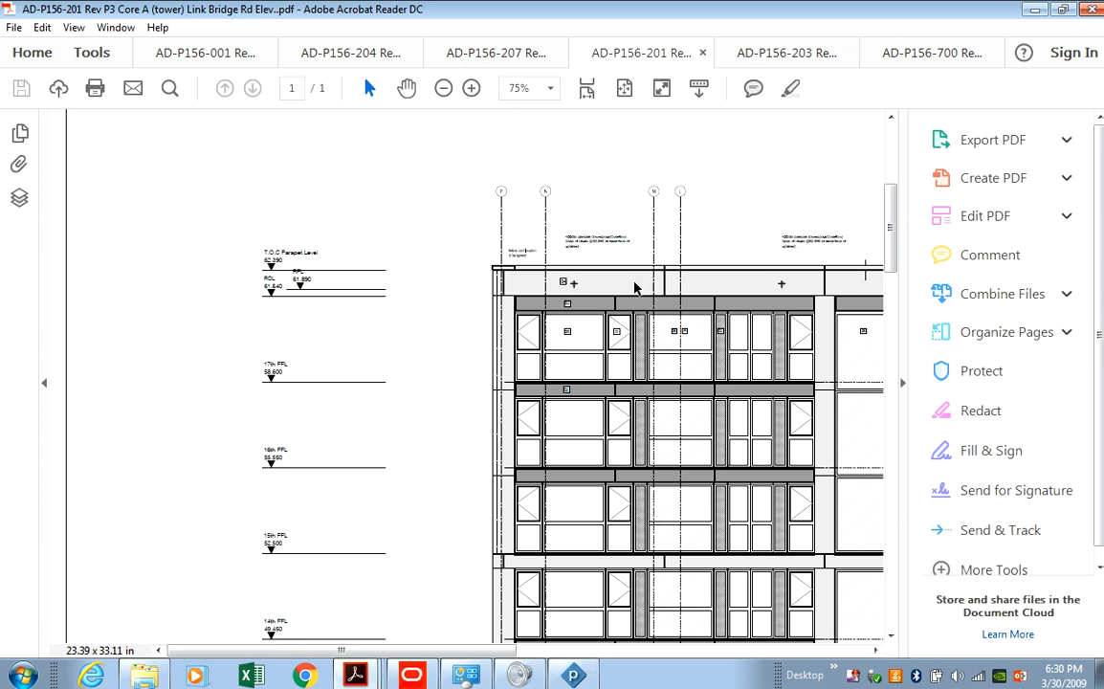
click(205, 52)
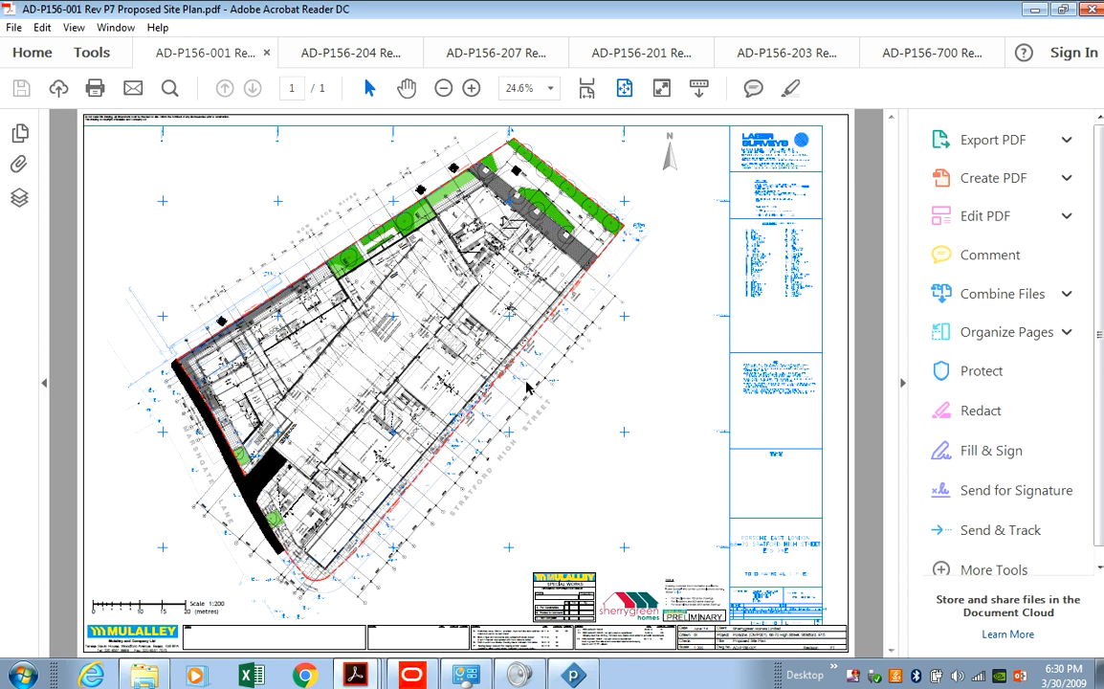
click(471, 88)
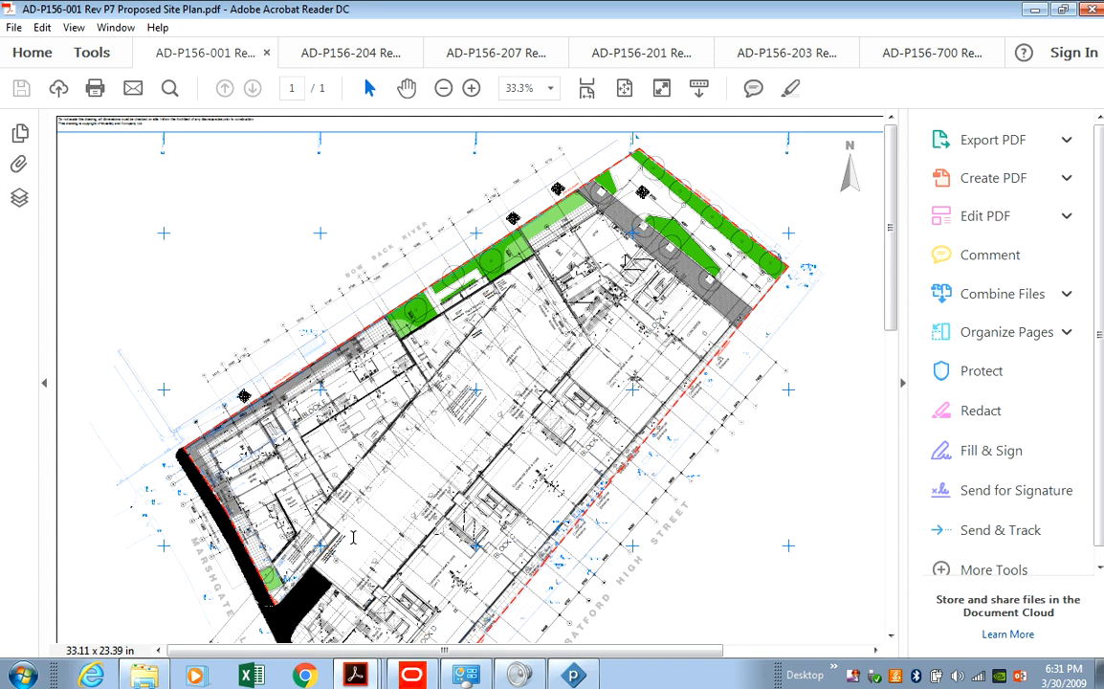
Expand Block A's floor-by-floor tasks in Powerproject, then go back to the Core A elevation PDF.
click(573, 674)
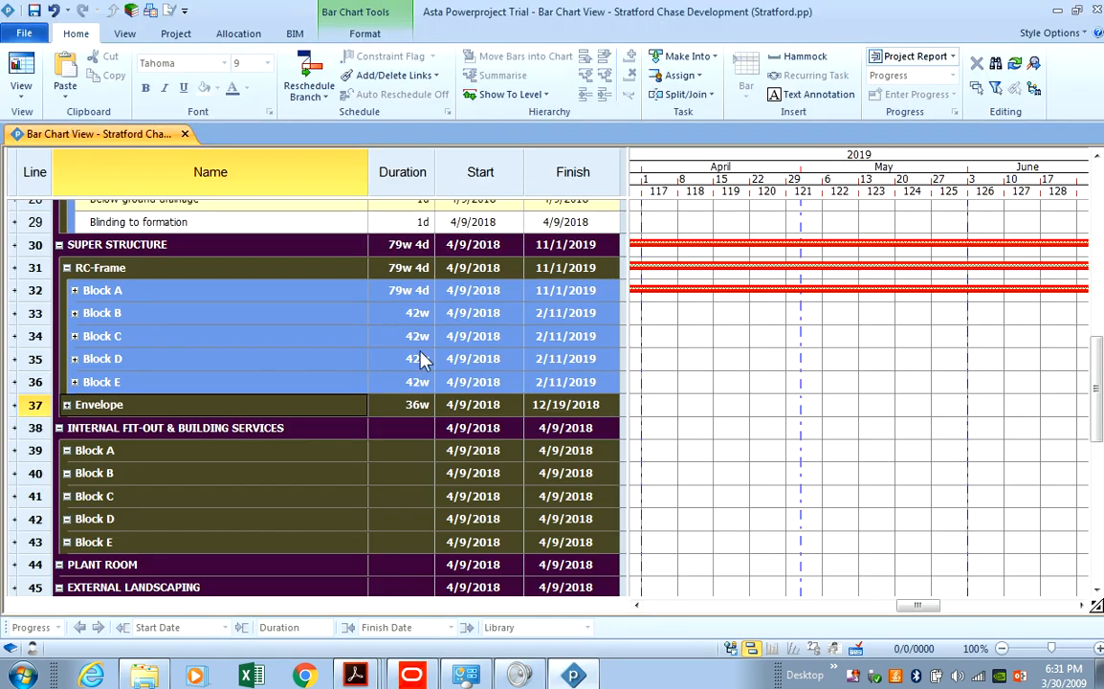
click(75, 290)
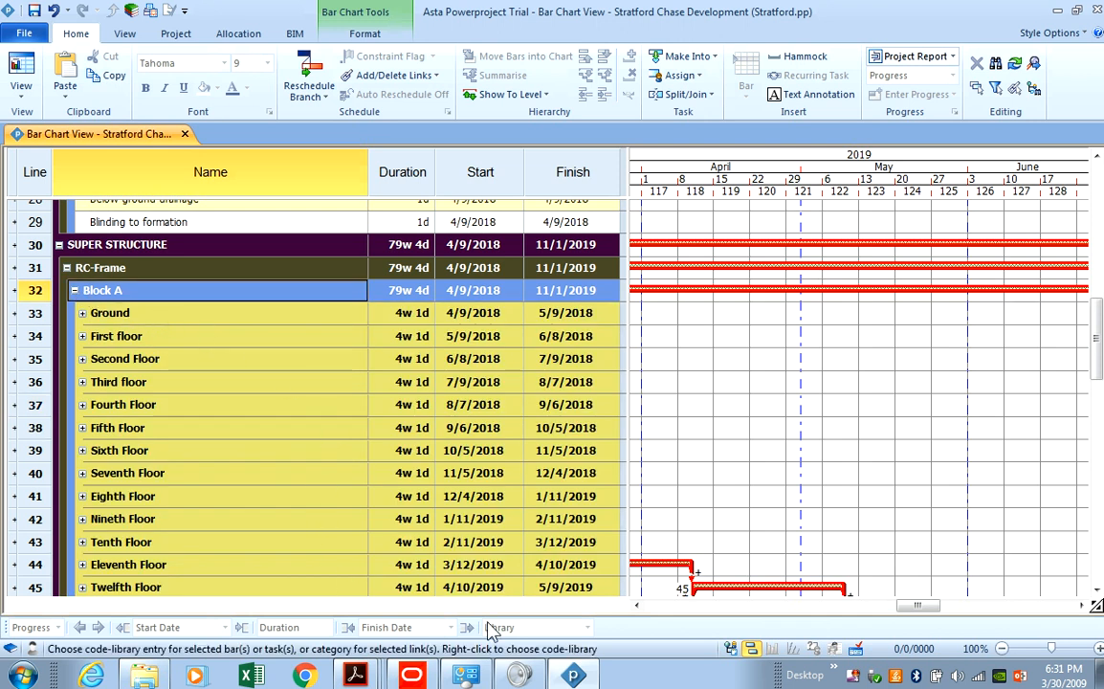
click(358, 672)
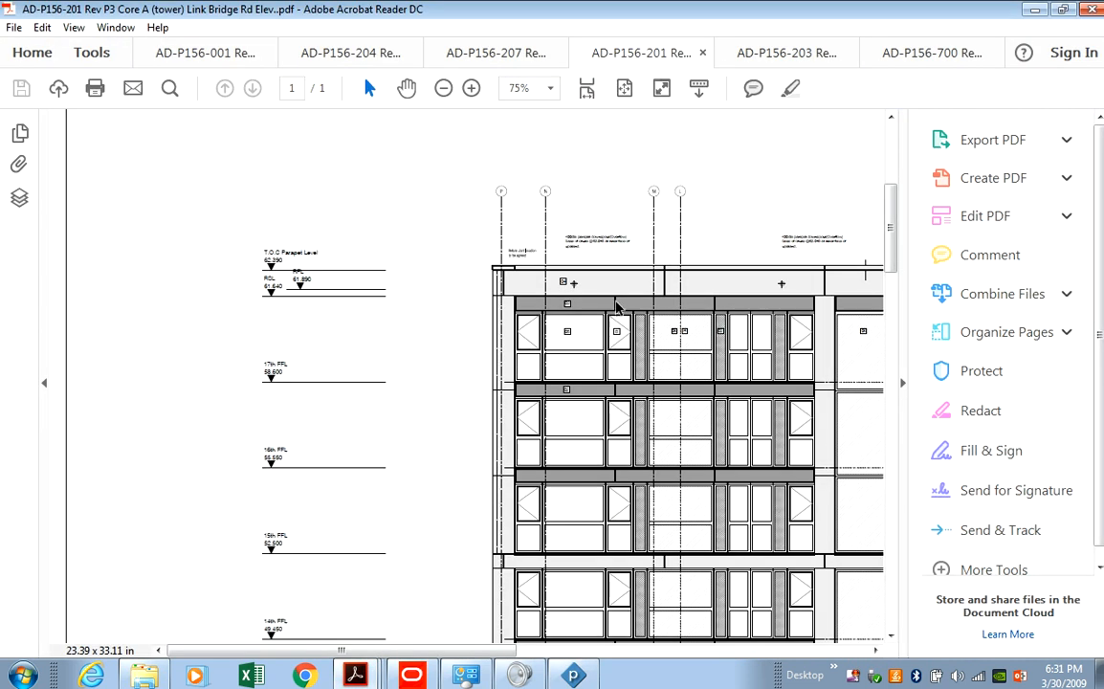
Pan the Core A elevation down to ground level, then return to the Stratford Chase programme.
scroll(631, 304, down, 4)
scroll(724, 435, up, 2)
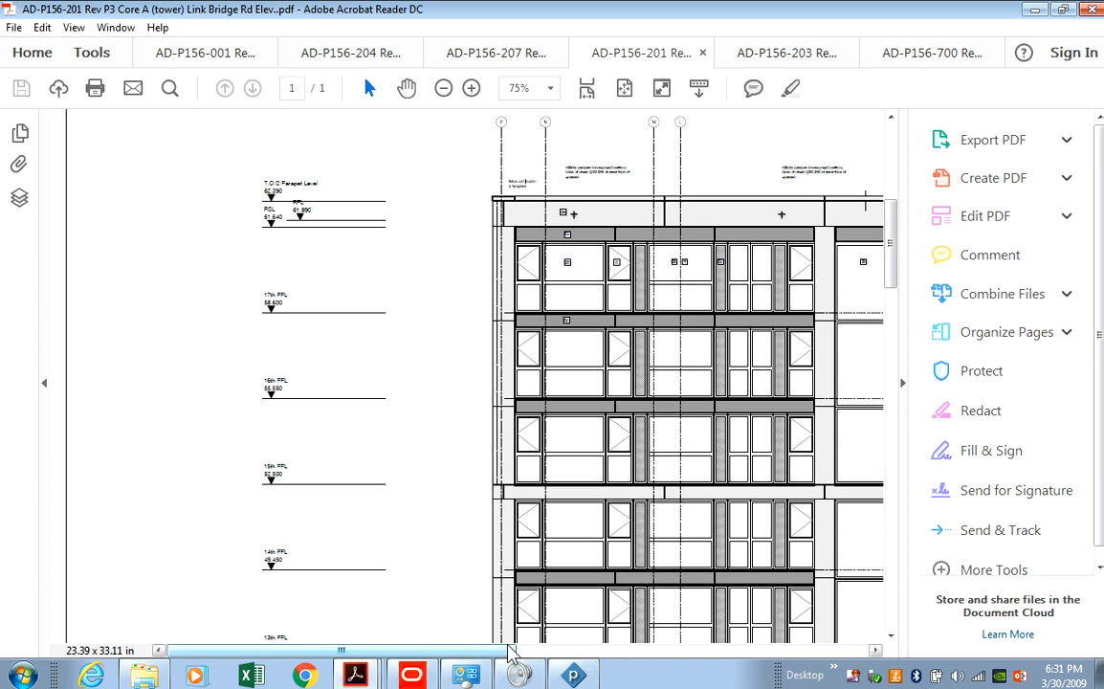
drag(510, 652, 676, 654)
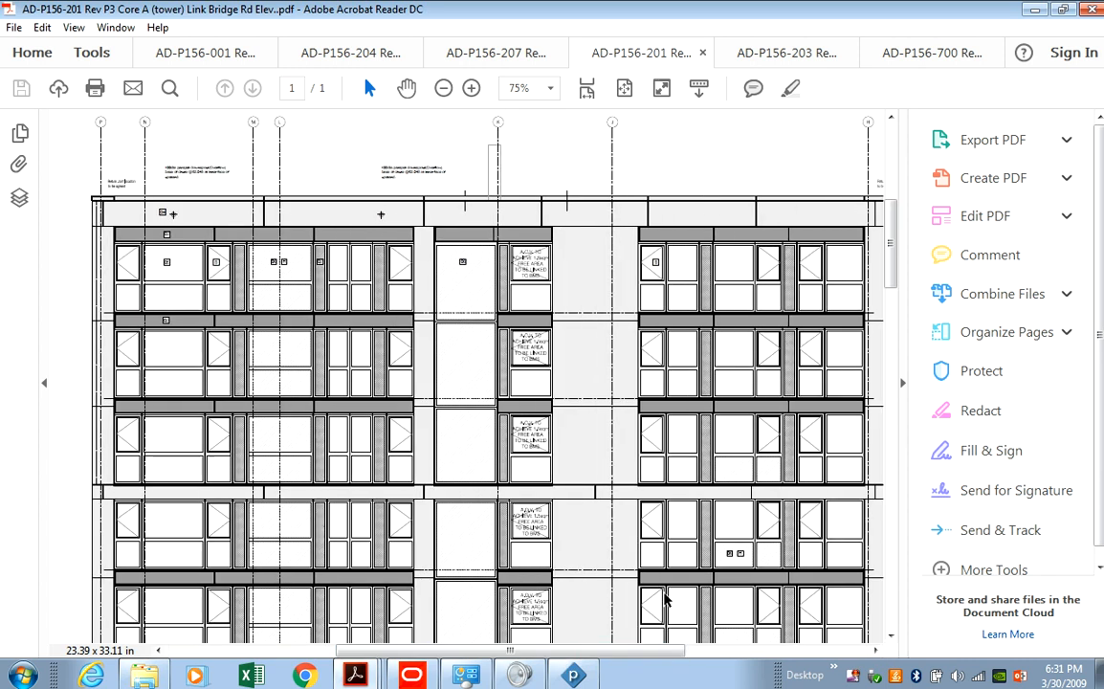
scroll(560, 337, up, 2)
scroll(559, 337, up, 3)
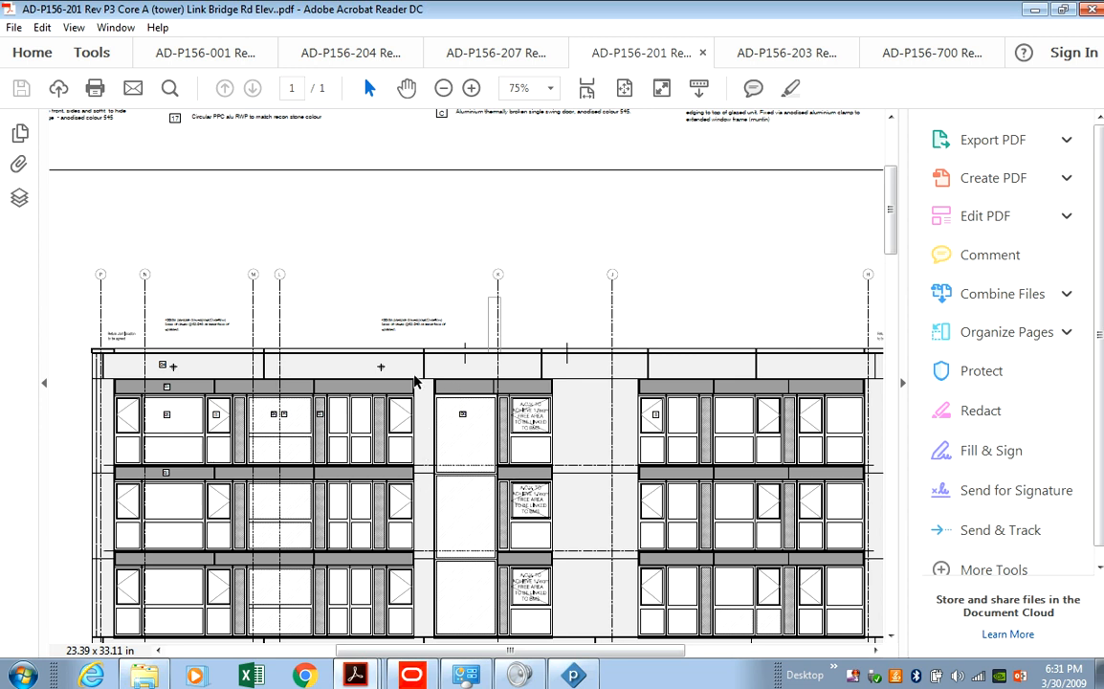
scroll(446, 409, down, 2)
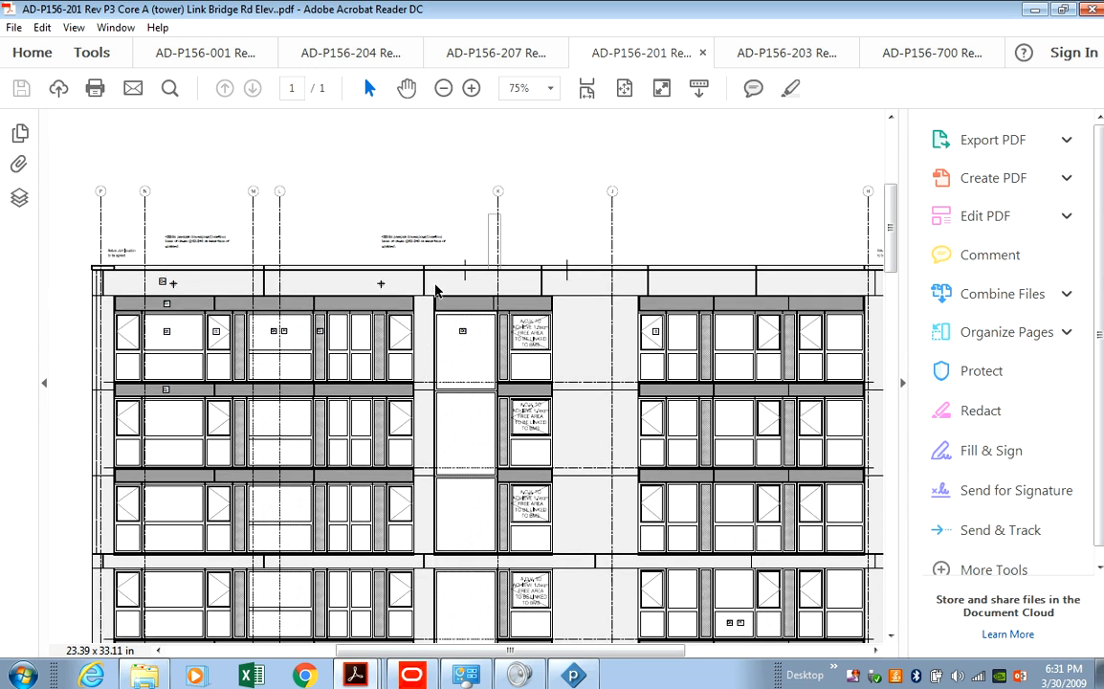
mouse_move(890, 254)
mouse_down()
mouse_move(905, 375)
mouse_move(904, 591)
mouse_move(897, 567)
mouse_up()
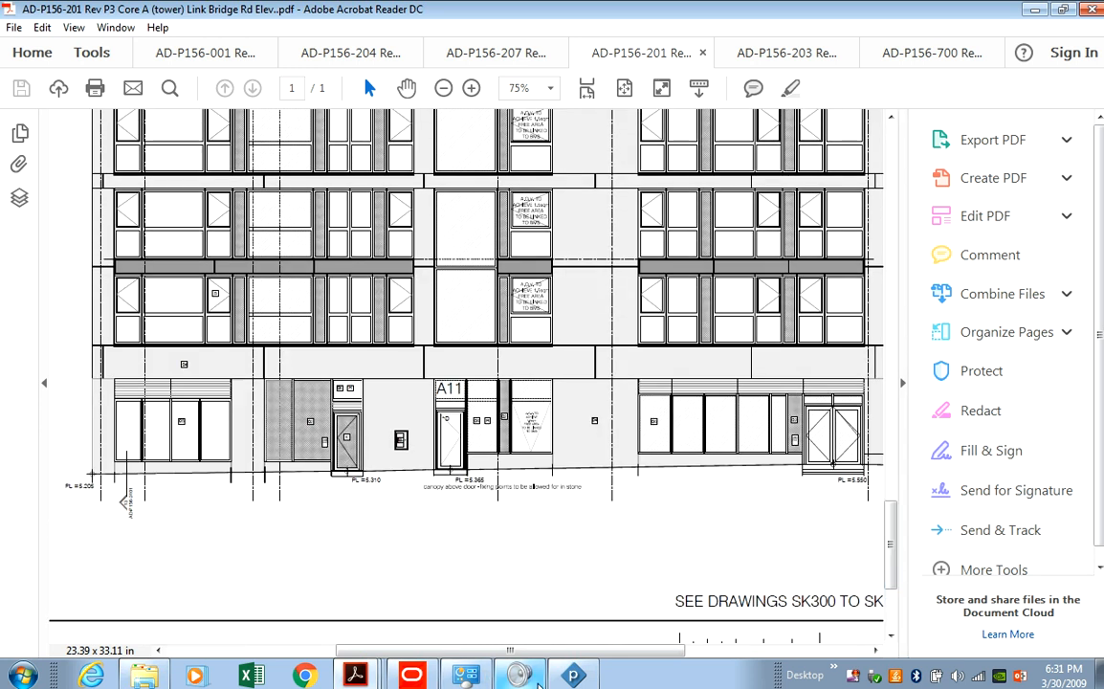
click(574, 676)
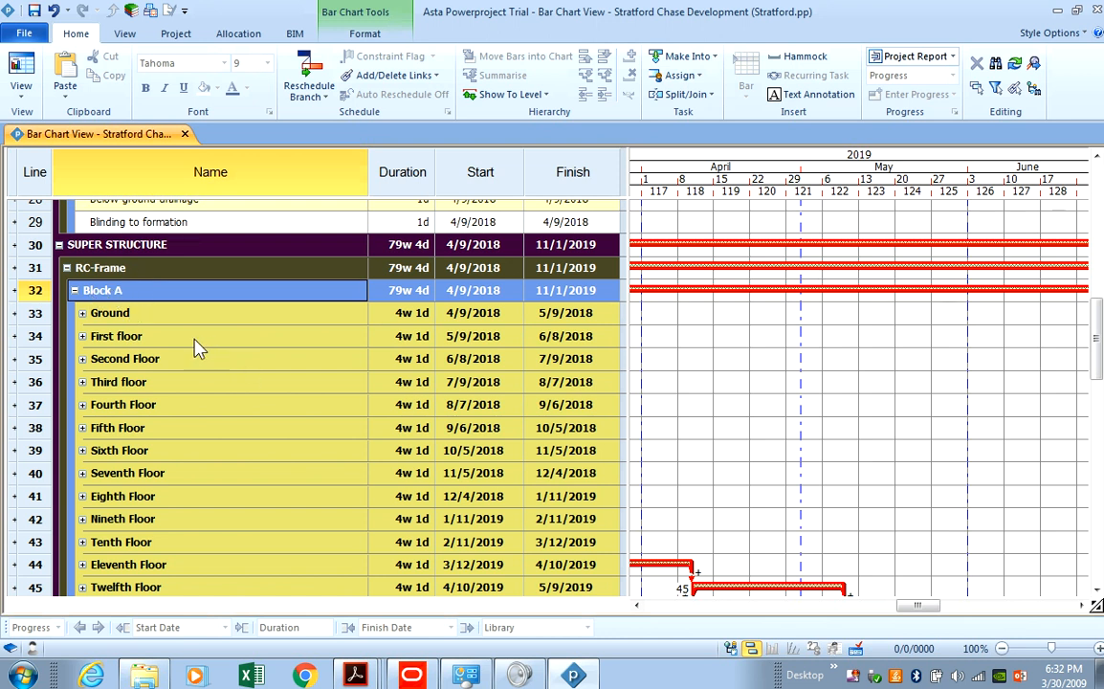
Expand Block A's Roof task and rename its formwork subtask to end with 'roof'.
click(42, 315)
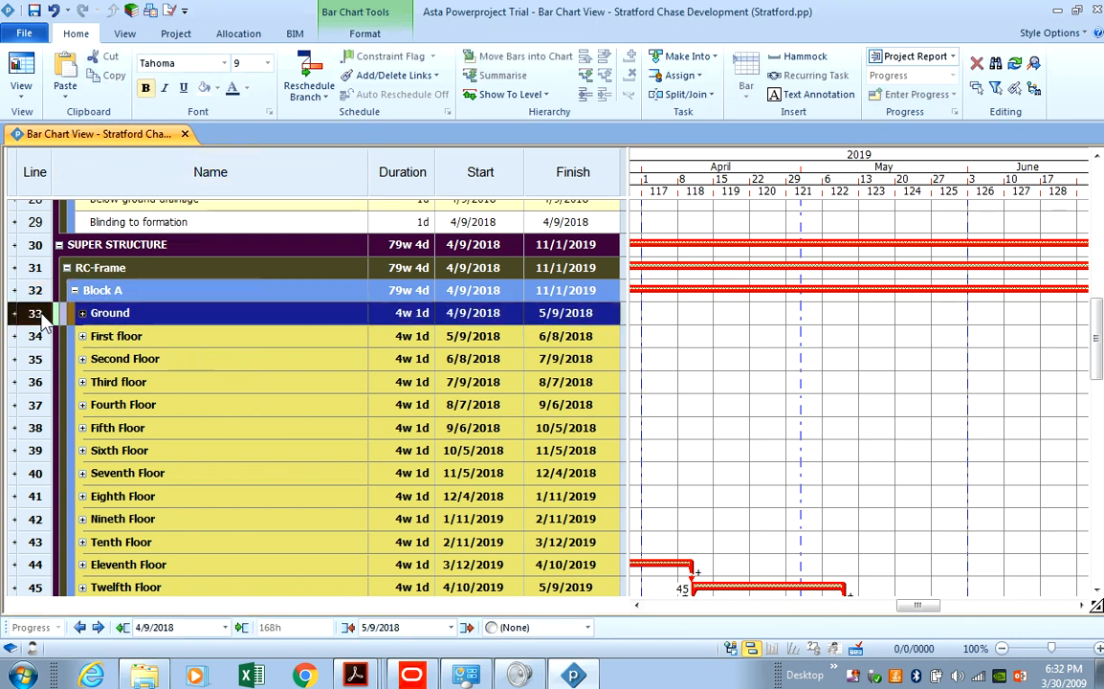
scroll(57, 335, down, 3)
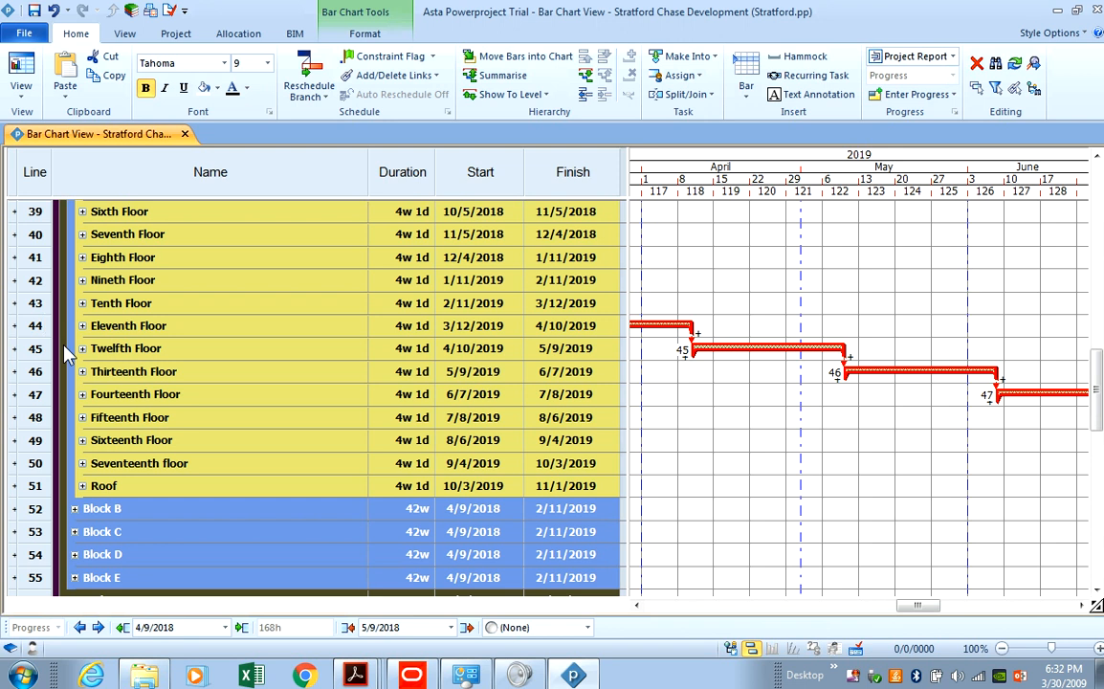
click(82, 486)
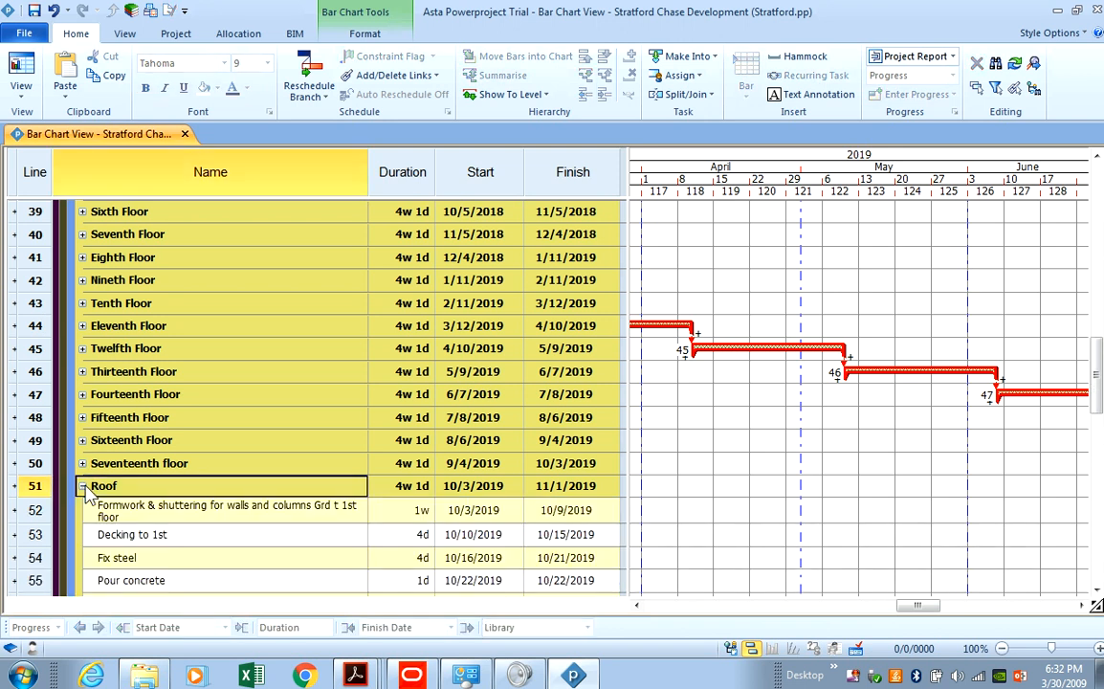
scroll(133, 460, down, 2)
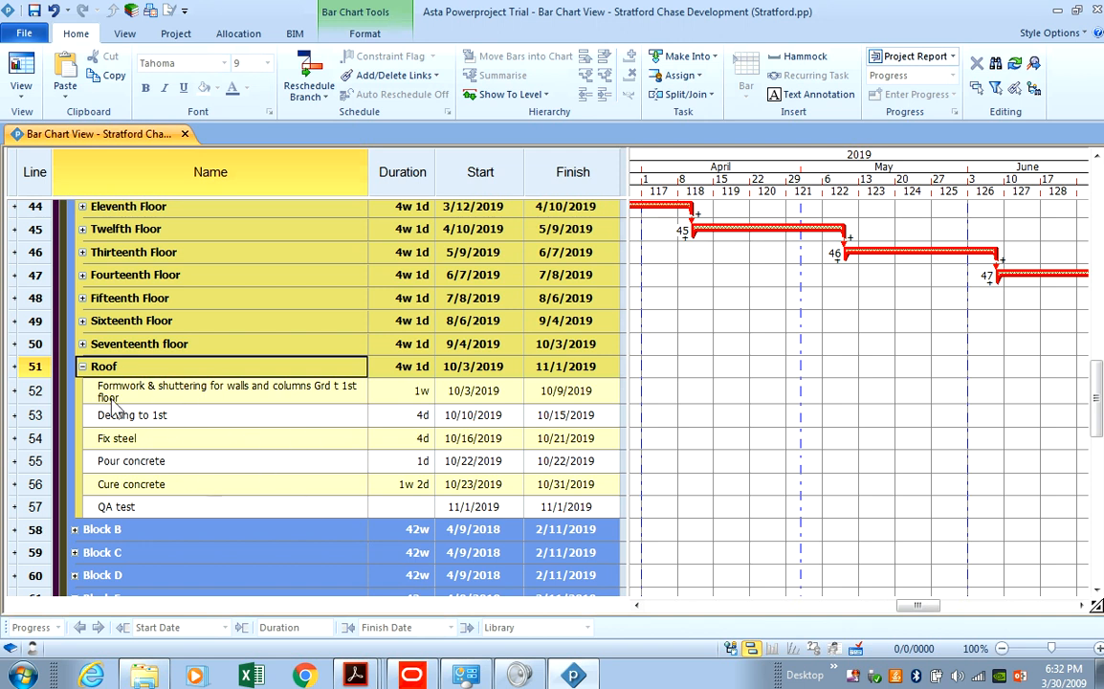
click(340, 390)
click(336, 388)
drag(335, 386, 364, 386)
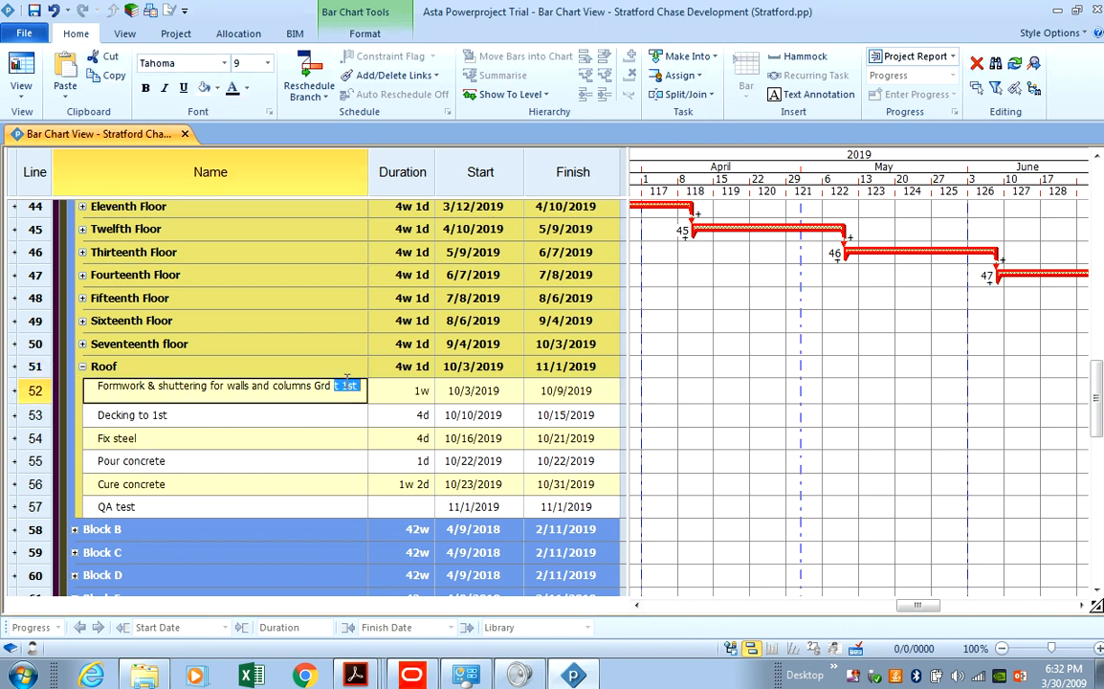
text(rooffloor)
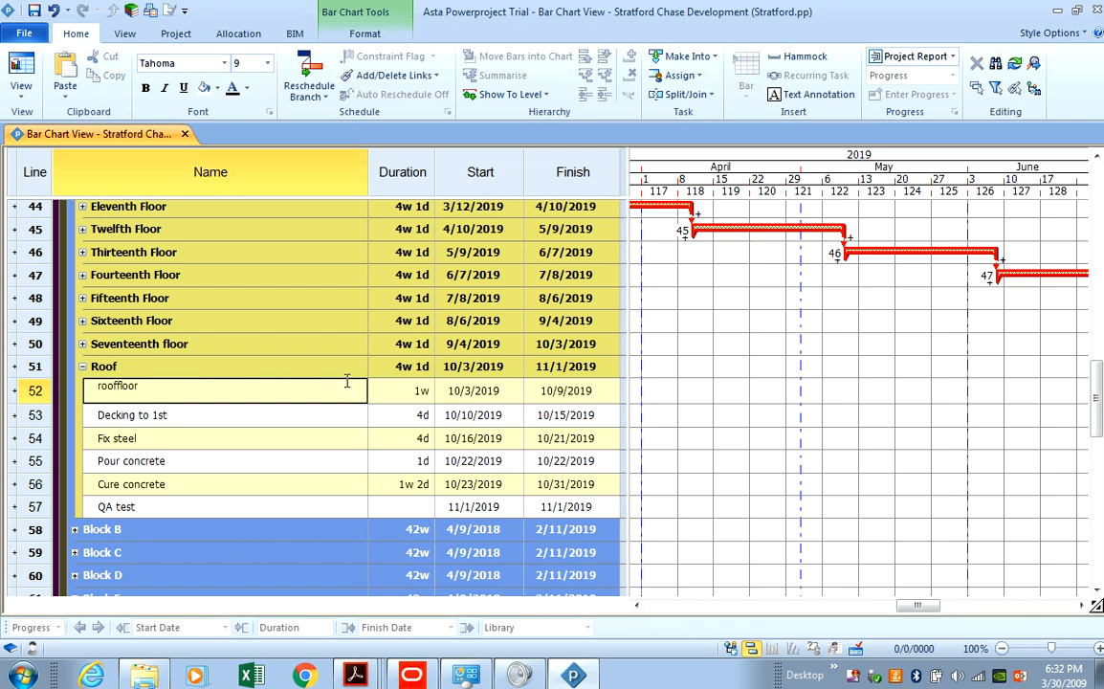
key(BackSpace)
key(BackSpace)
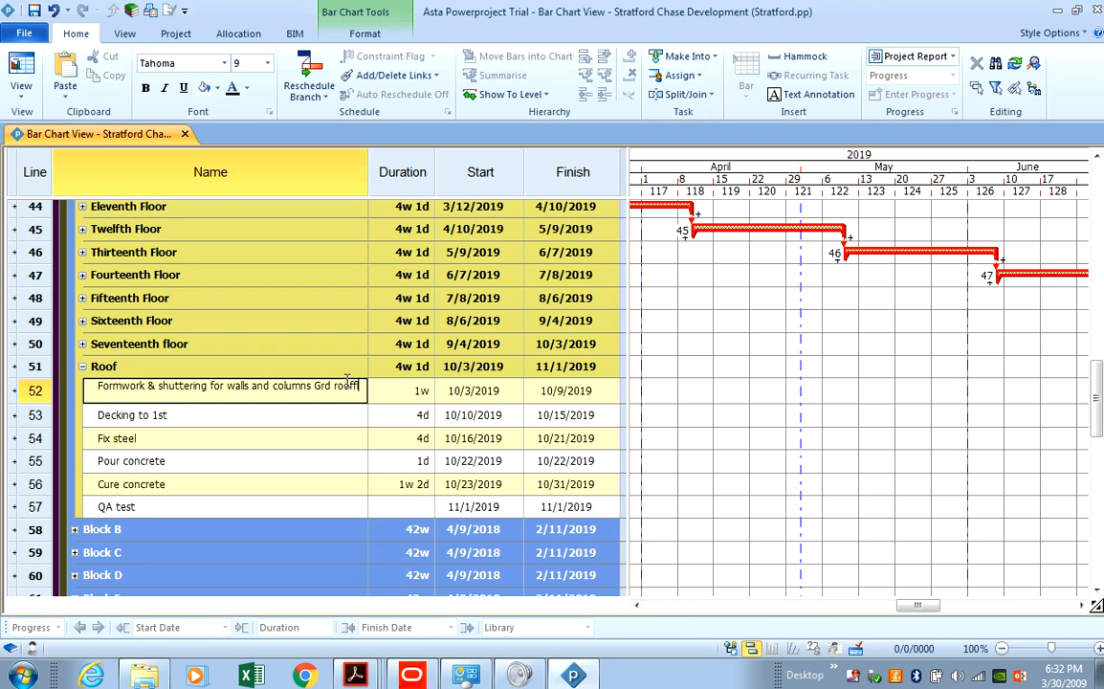
key(Return)
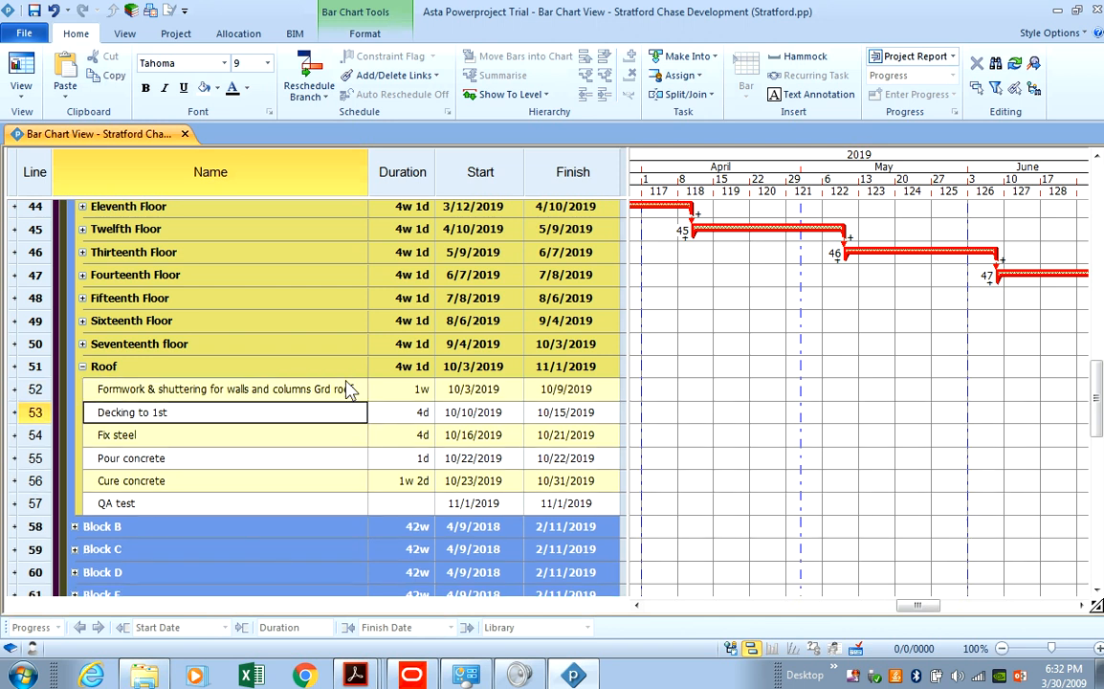
Rename the subtasks to 'Decking to roof' and 'Cure concrete to roof', then collapse Roof.
click(189, 411)
click(189, 412)
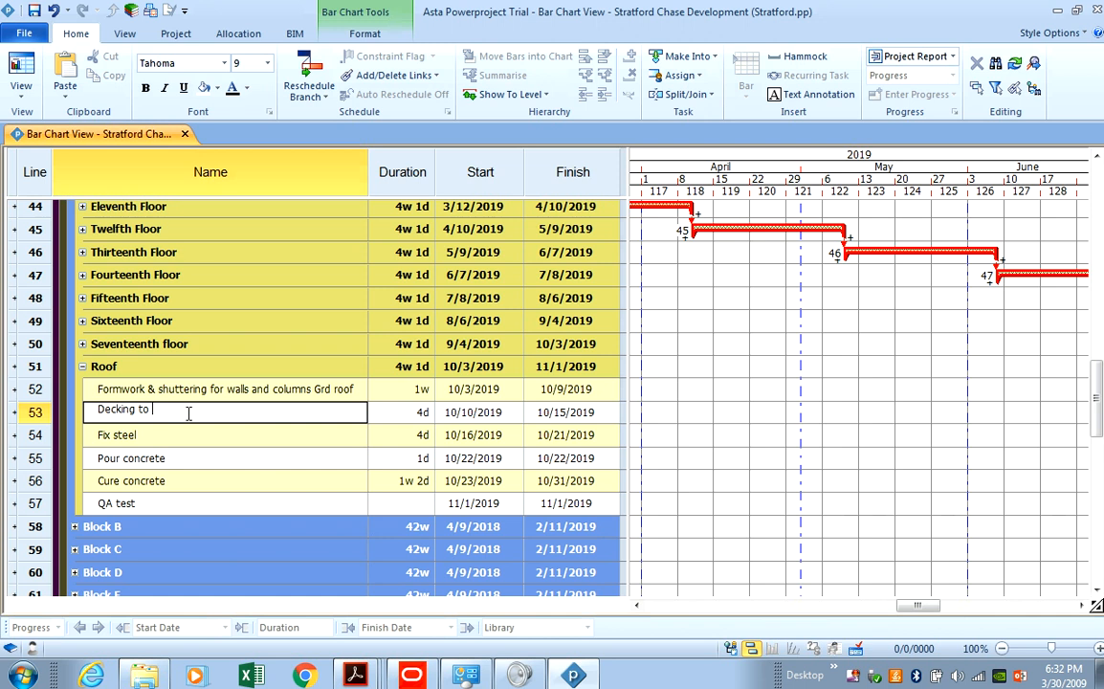
key(Return)
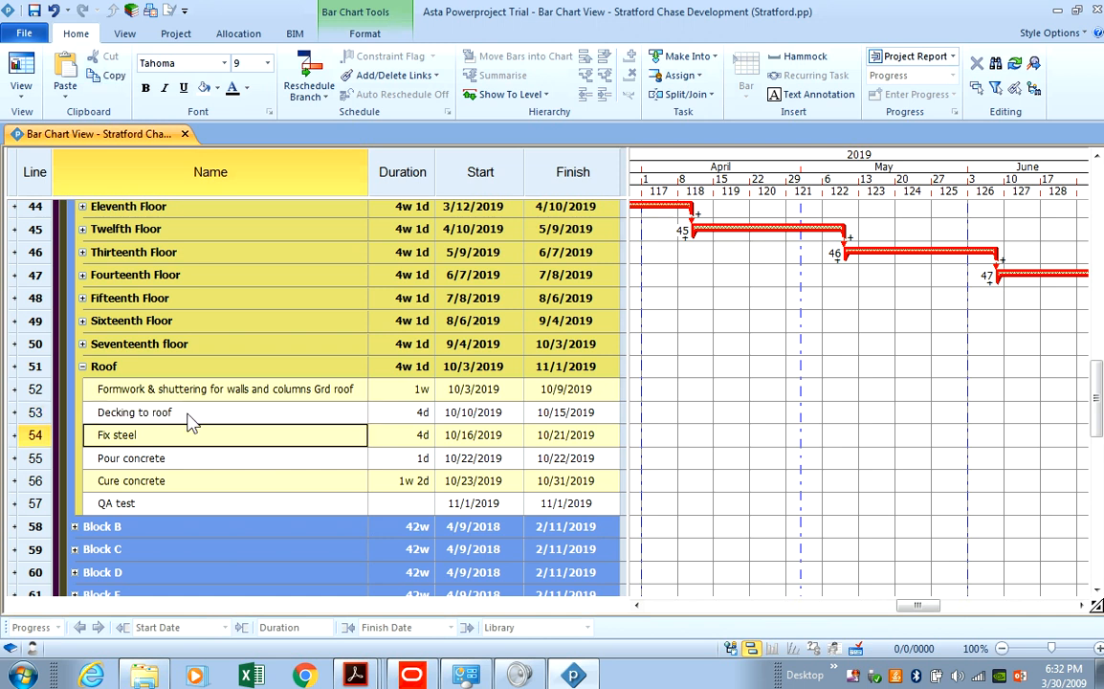
double_click(179, 480)
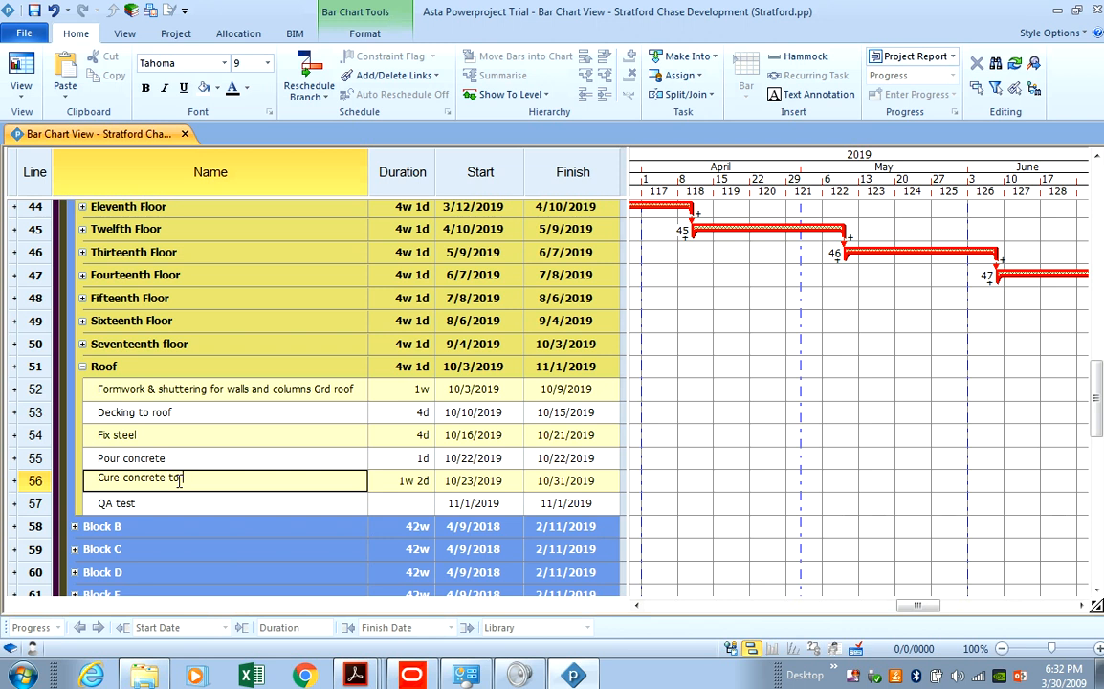
text(to roof)
key(Return)
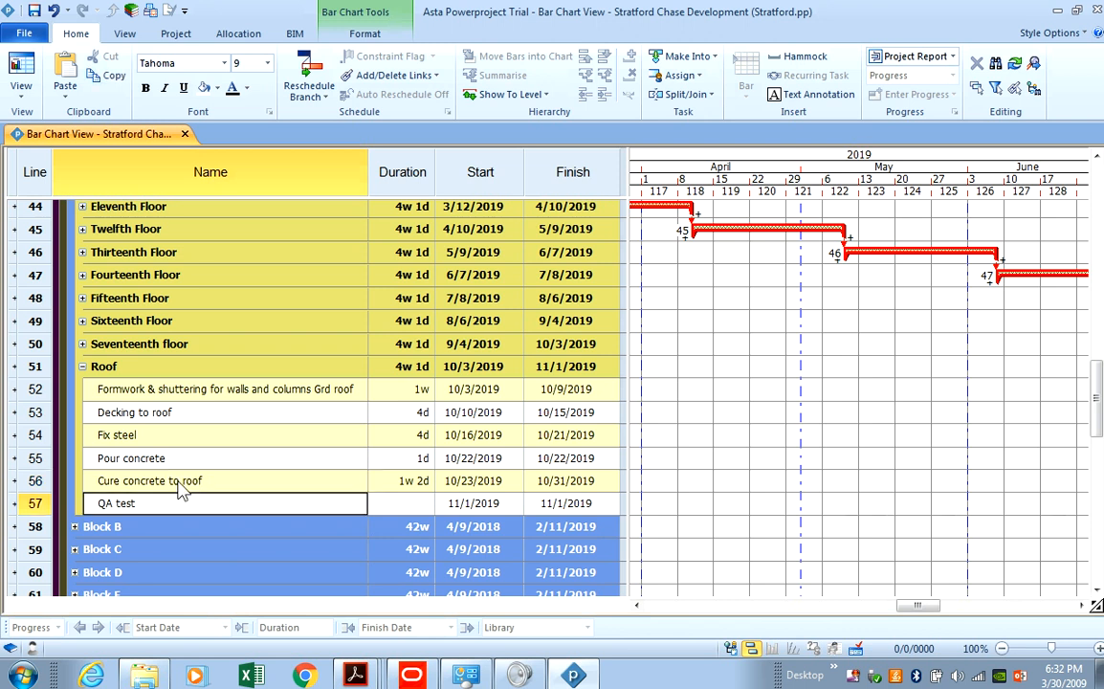
click(102, 500)
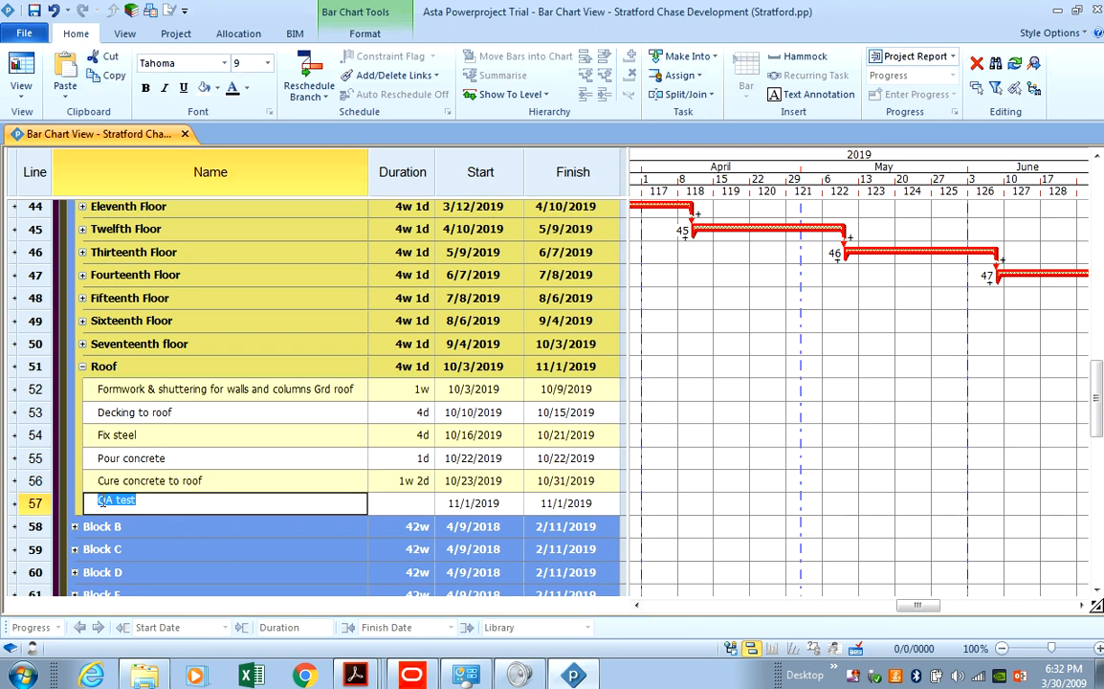
click(82, 366)
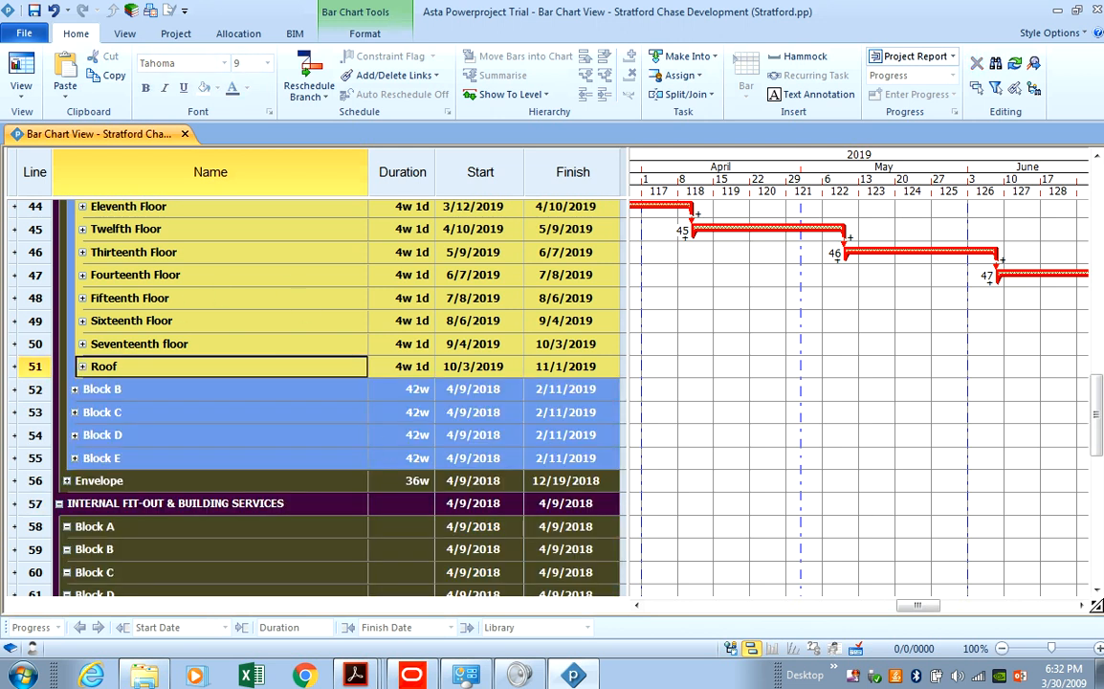
key(alt+Tab)
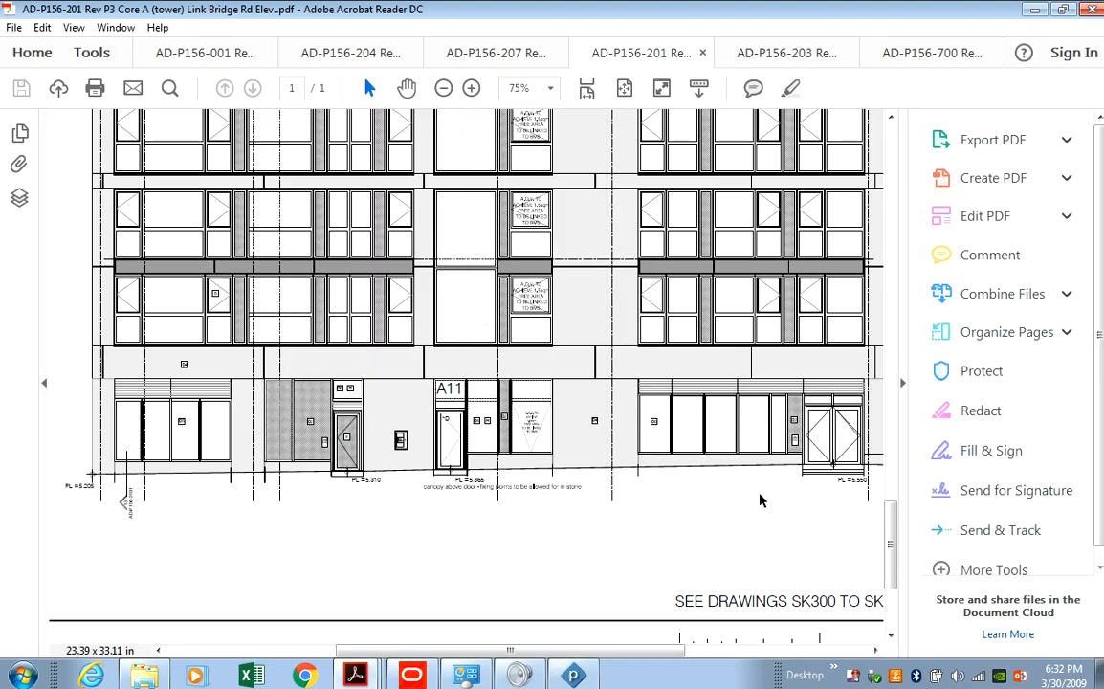
Zoom the Core A elevation in three steps and pan to the door and window key notes.
scroll(760, 500, up, 1)
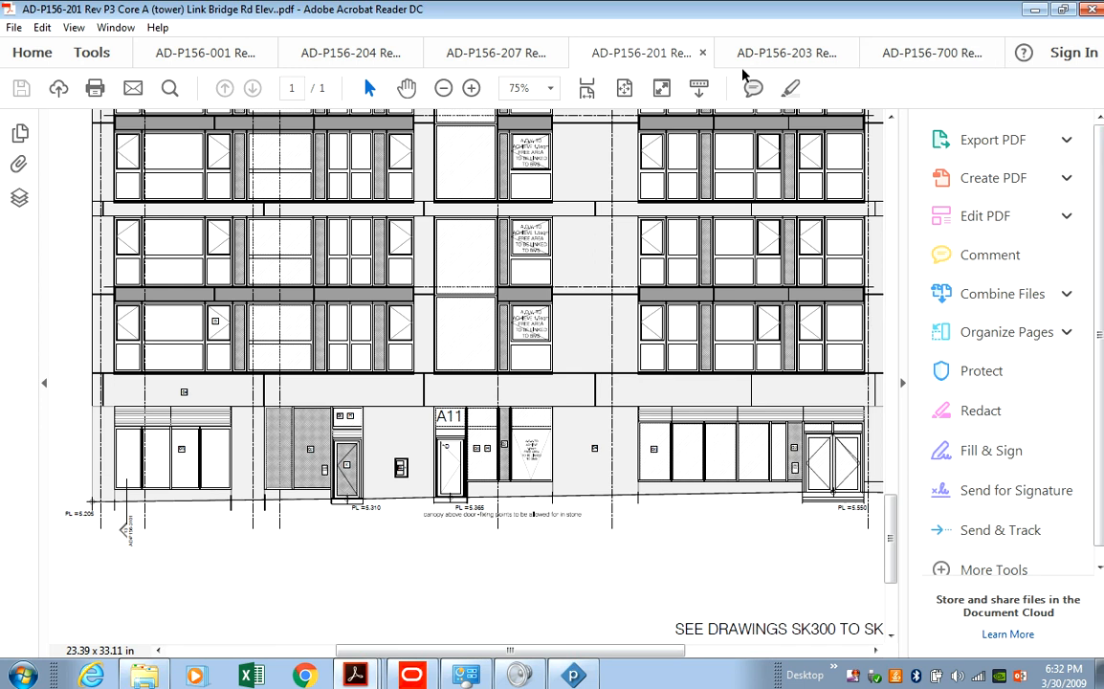
click(662, 88)
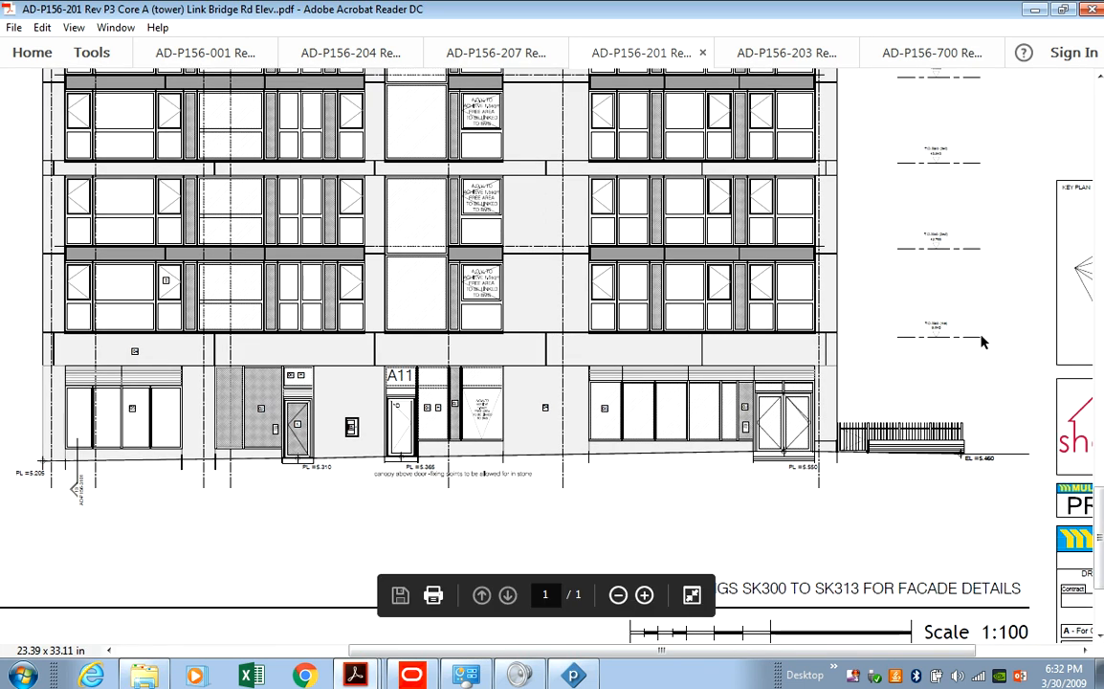
scroll(983, 341, up, 3)
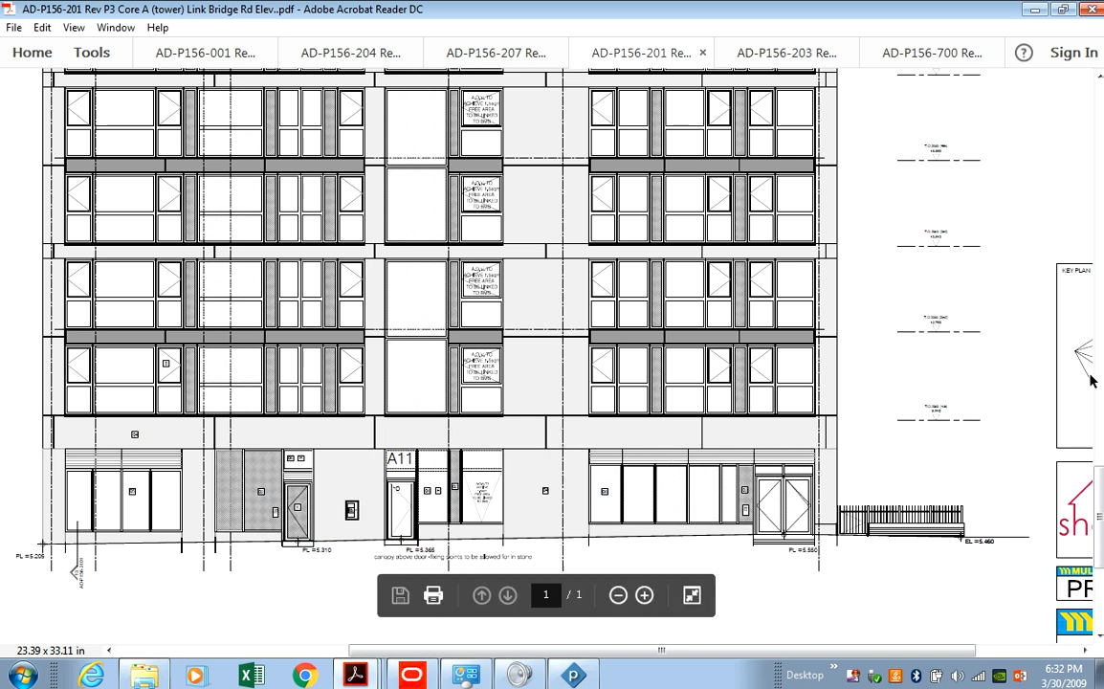
mouse_move(1098, 512)
mouse_down()
mouse_move(1098, 143)
mouse_move(1099, 191)
mouse_up()
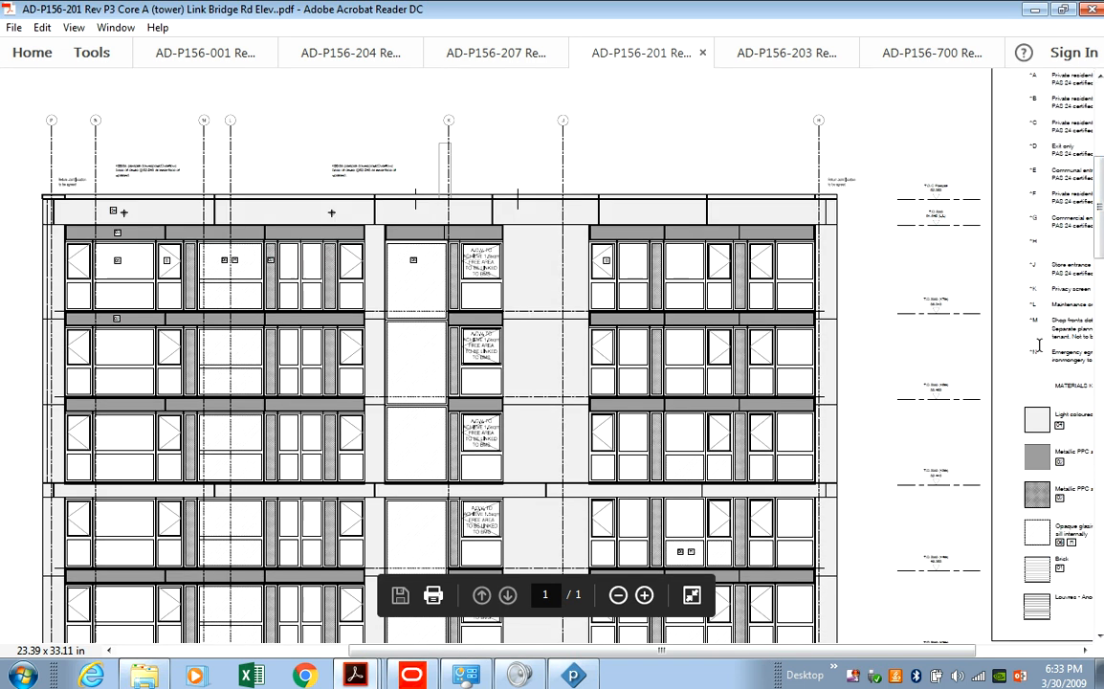
drag(827, 660, 980, 651)
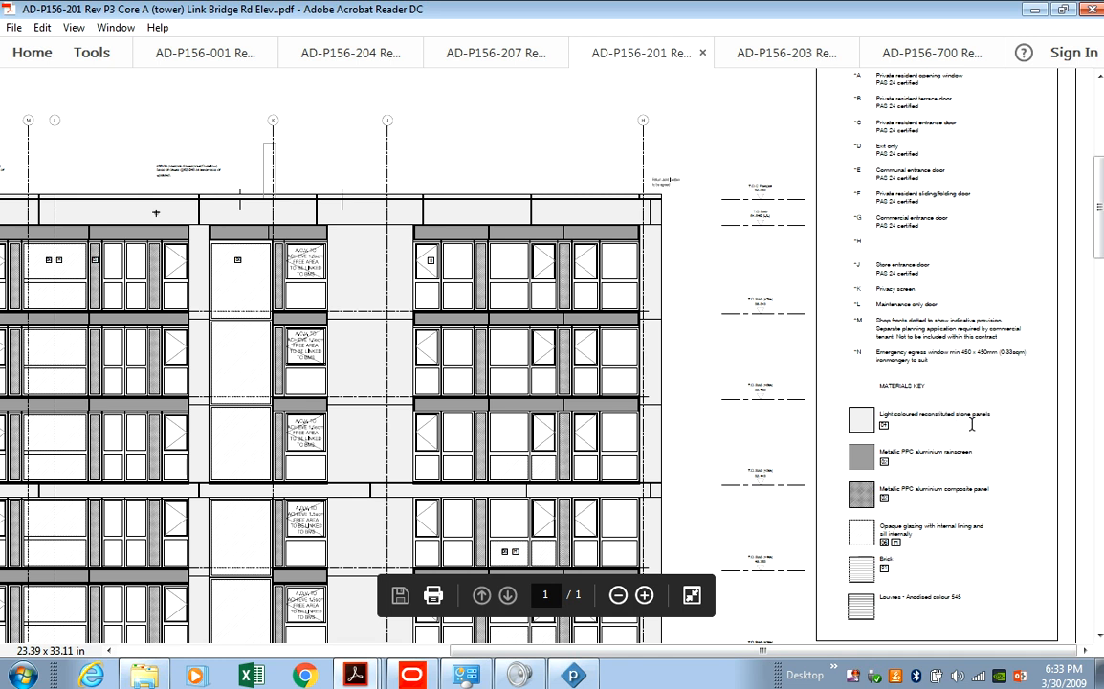
click(645, 595)
click(645, 595)
click(644, 595)
drag(658, 656, 936, 658)
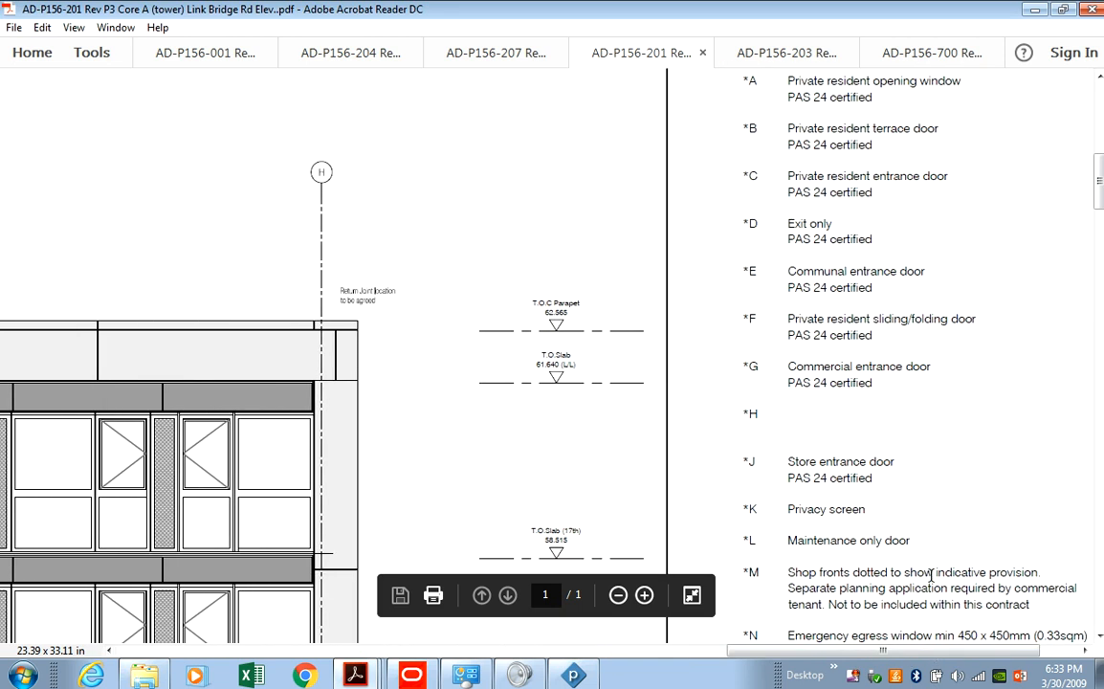
scroll(931, 573, down, 5)
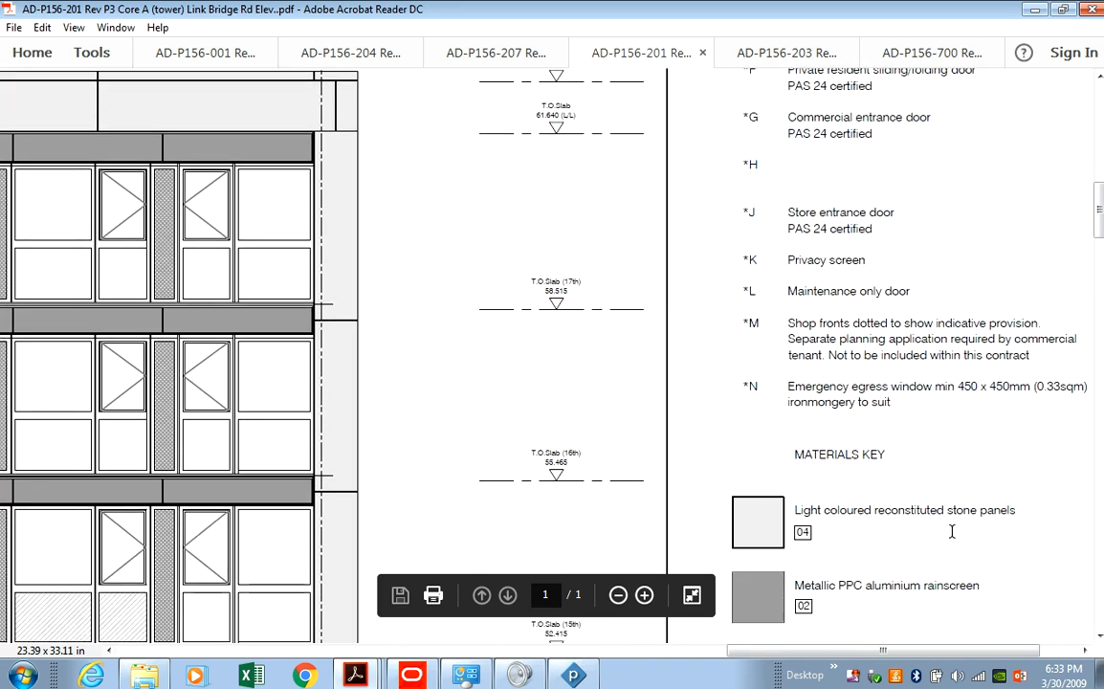
Read down the elevation's Materials Key, then switch back to the Powerproject schedule.
scroll(909, 516, down, 2)
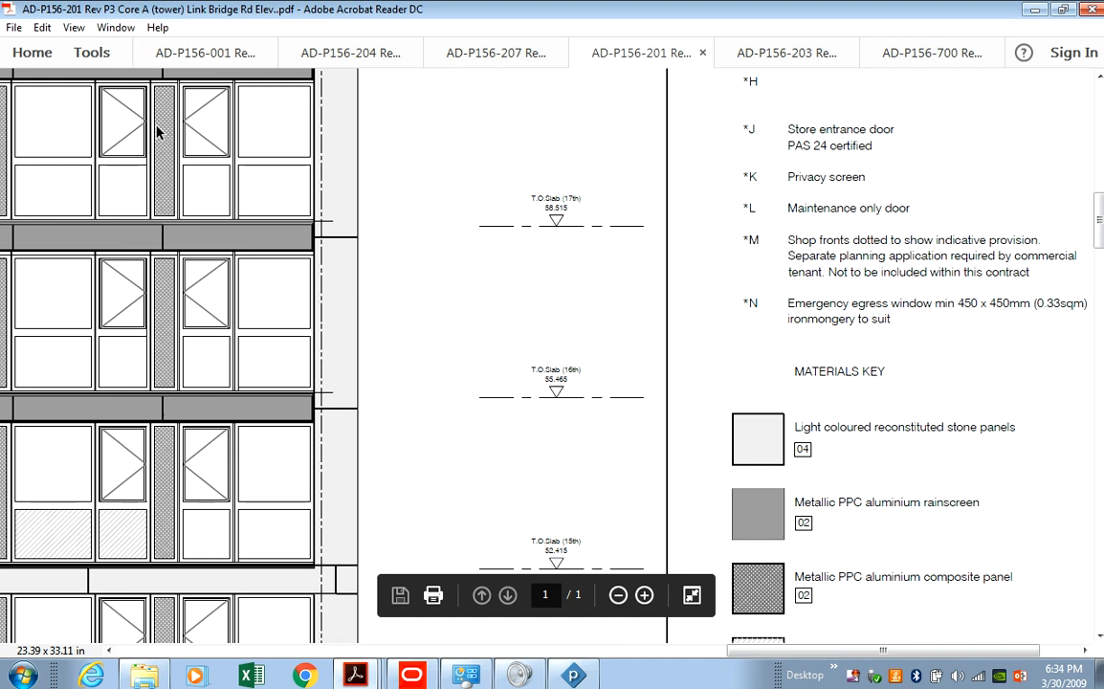
click(571, 672)
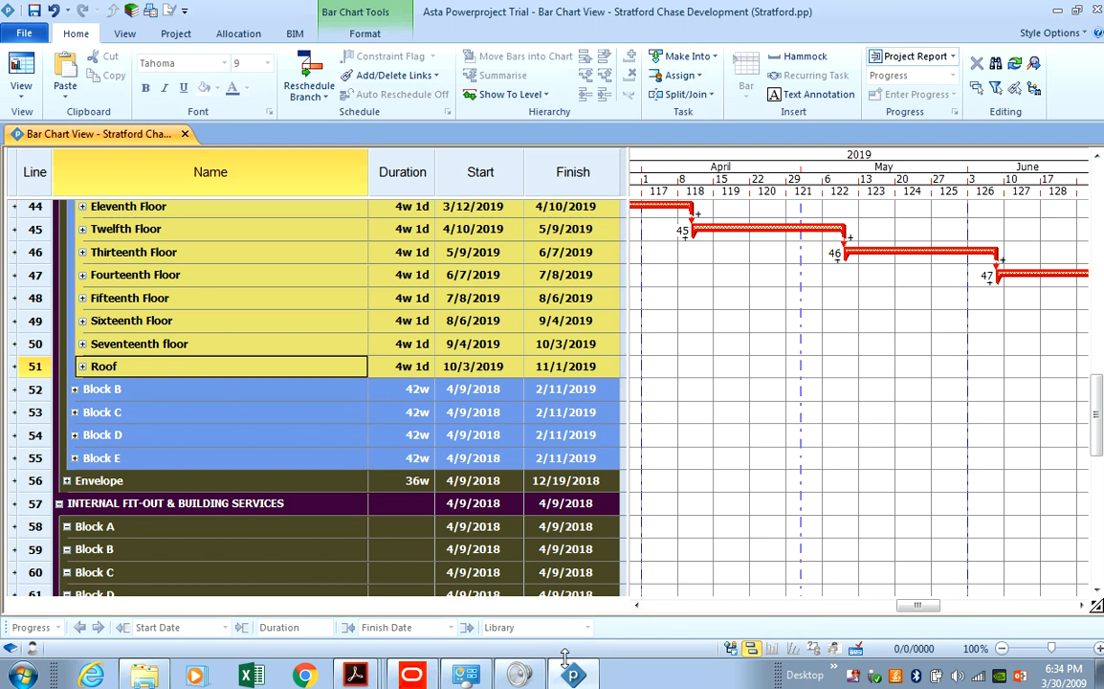
Collapse Block A's RC-frame floor tasks and expand the Envelope section.
click(47, 368)
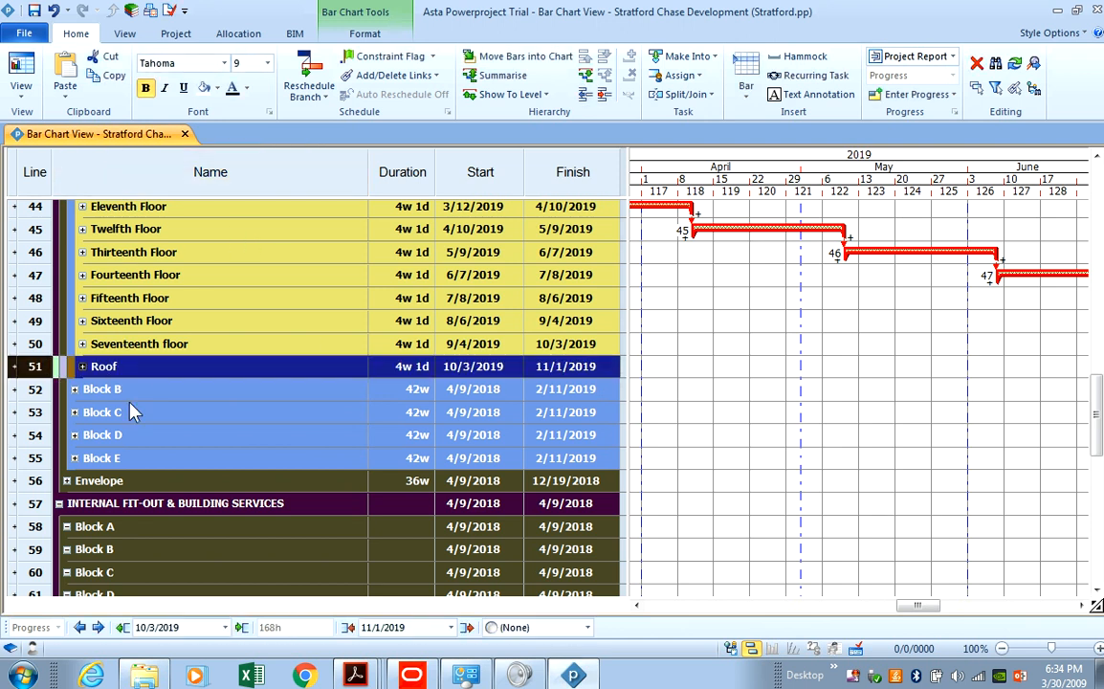
click(47, 351)
scroll(76, 411, up, 7)
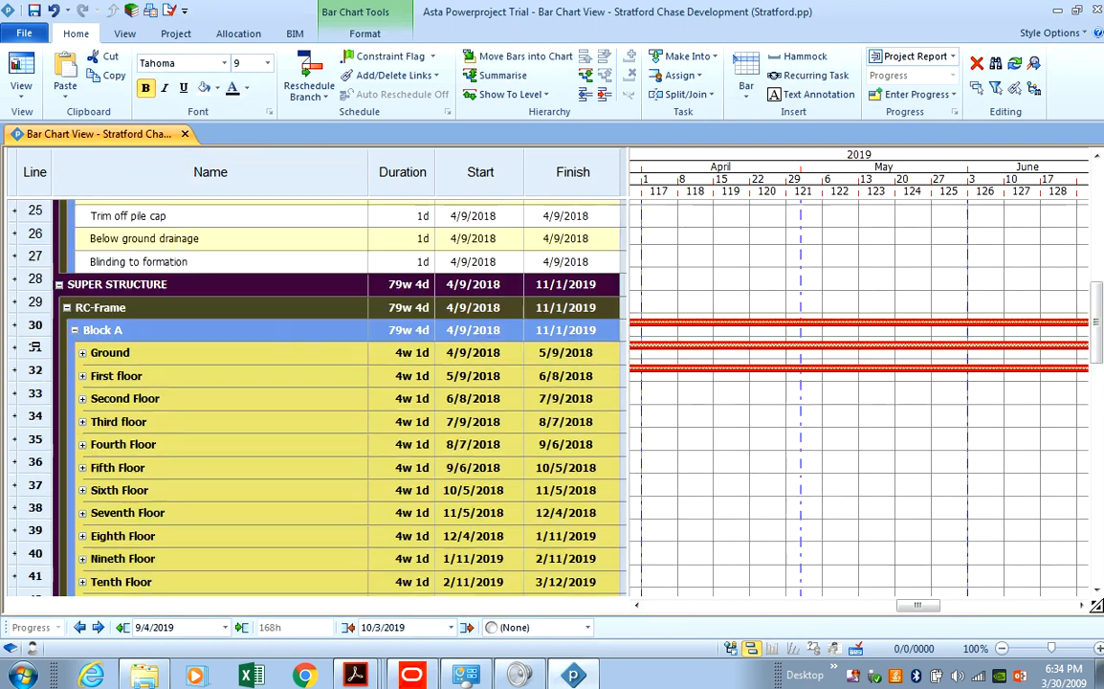
click(74, 409)
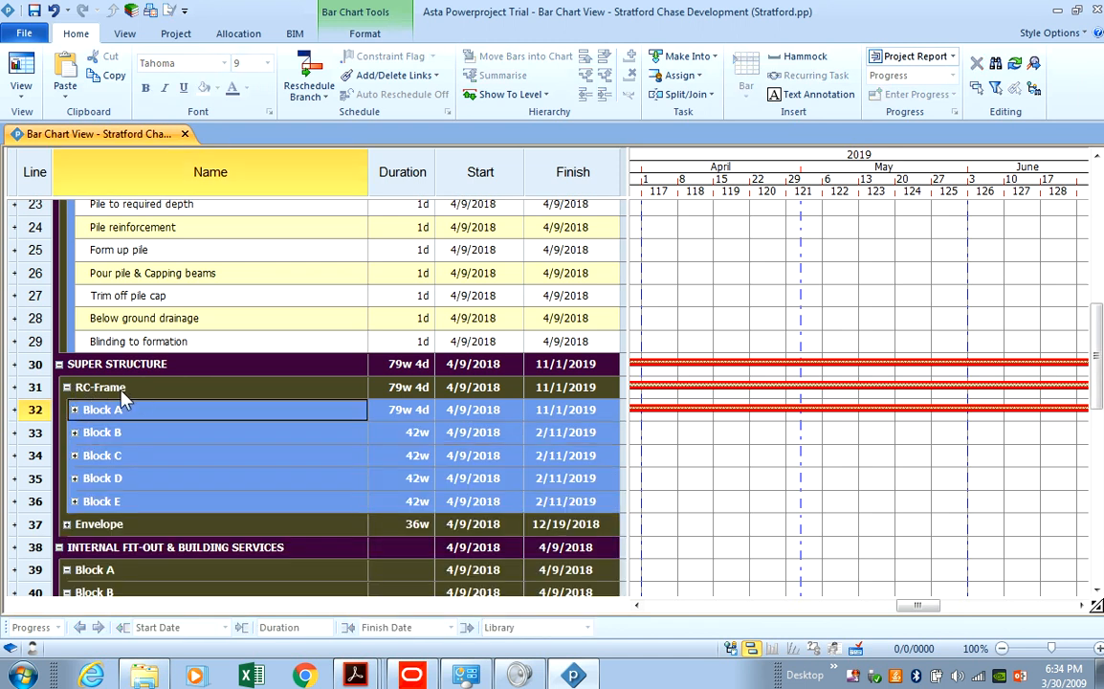
click(66, 524)
scroll(60, 473, down, 4)
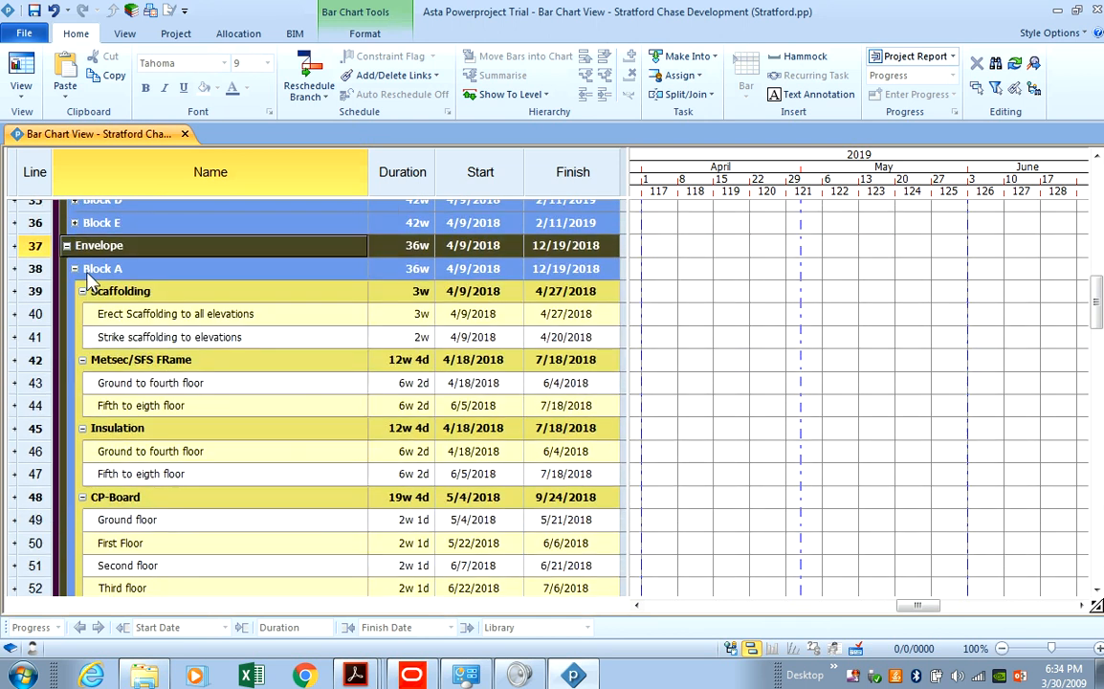
Collapse each Block A envelope package, from Scaffolding through Roof & Balcony.
double_click(82, 293)
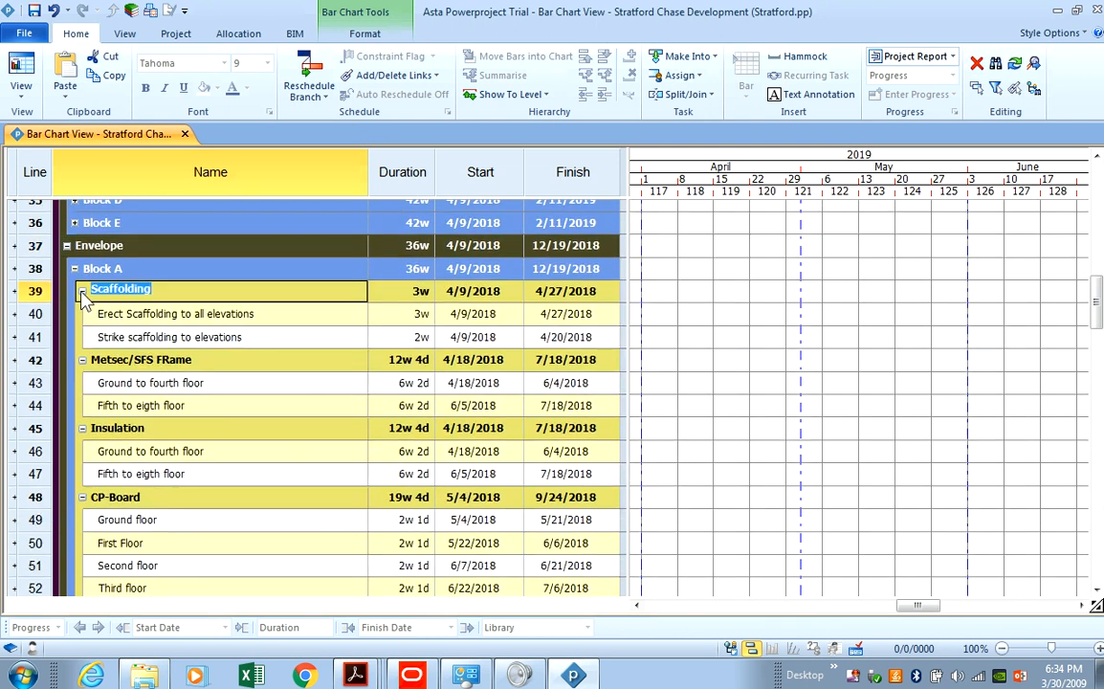
click(82, 291)
click(83, 314)
click(82, 337)
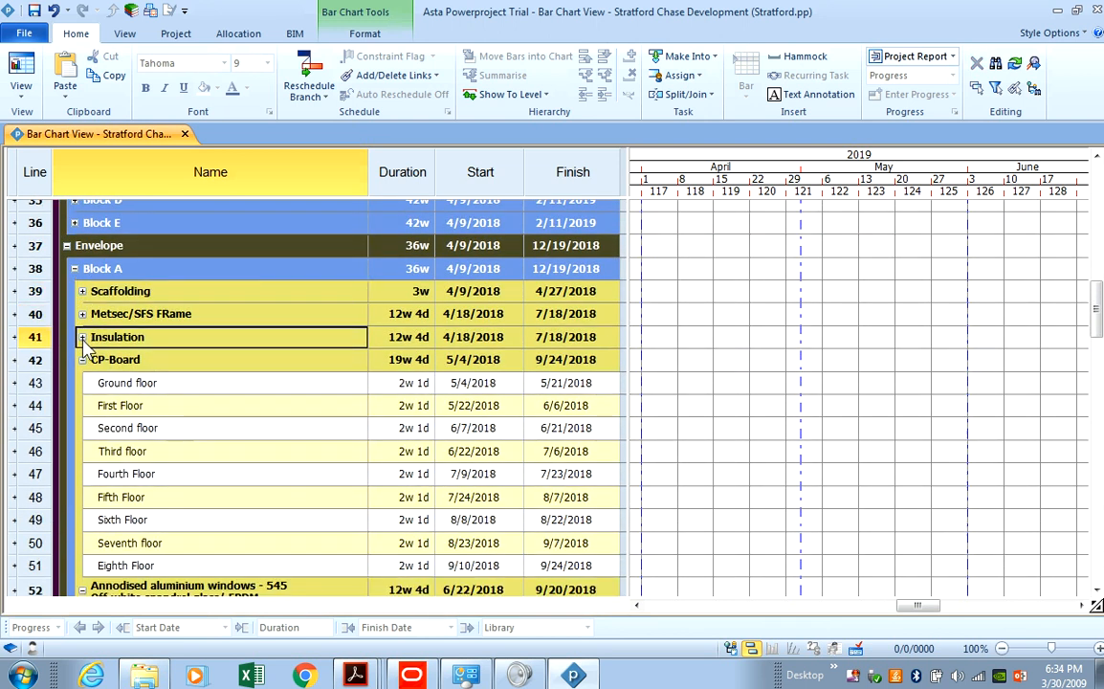
click(82, 360)
click(82, 387)
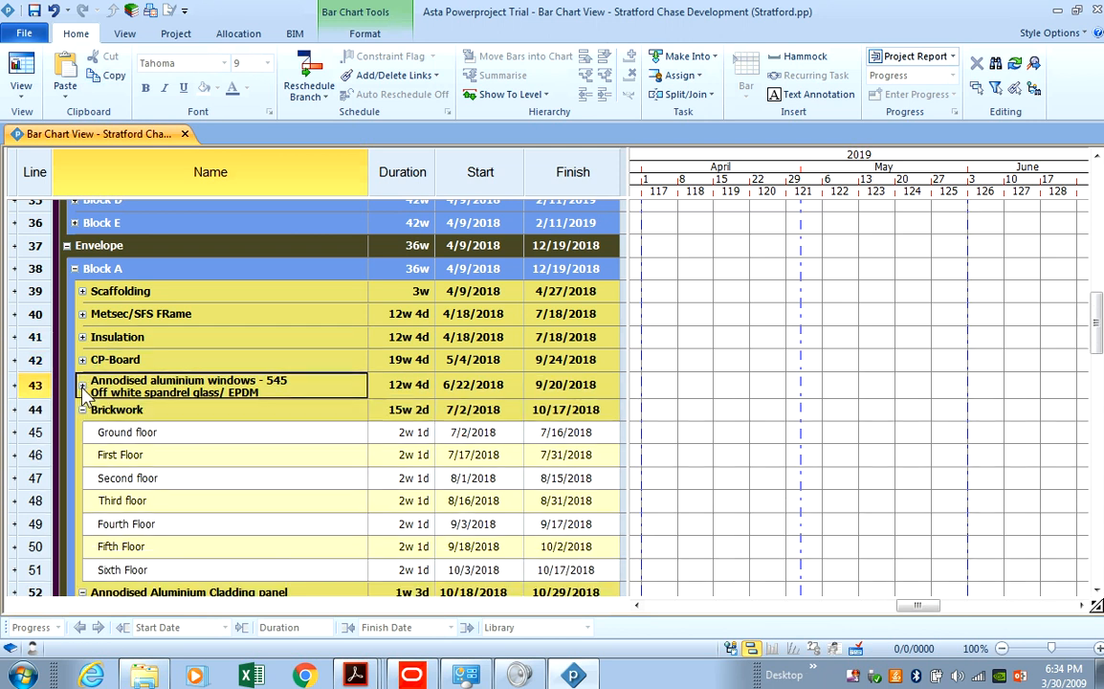
click(82, 409)
click(82, 432)
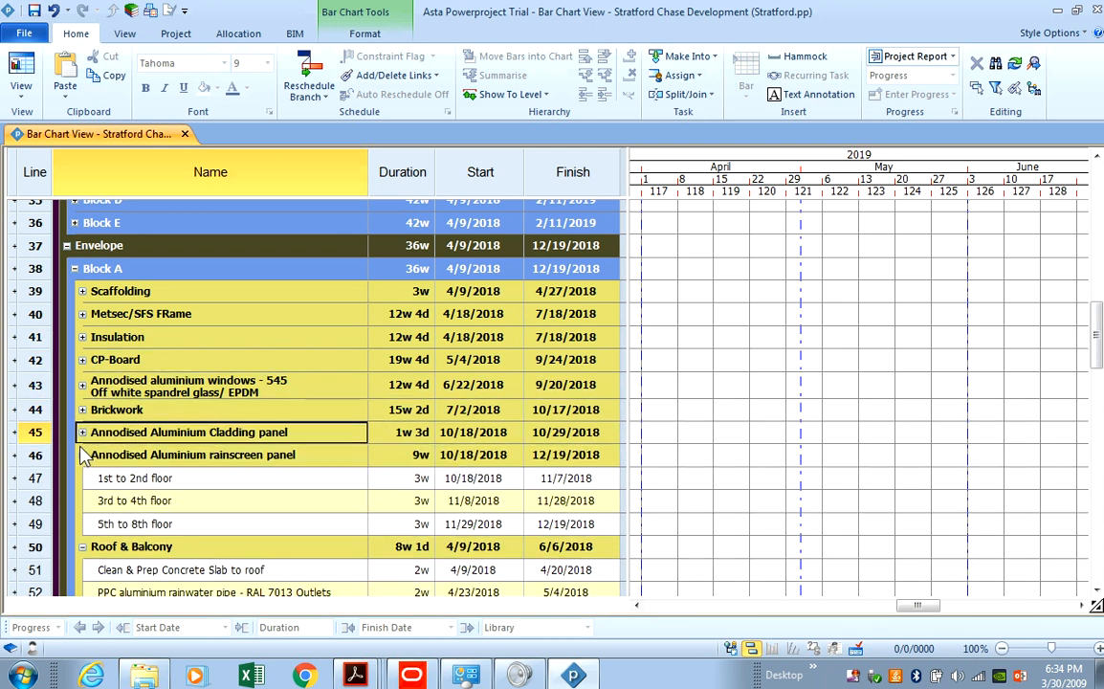
click(82, 455)
click(82, 478)
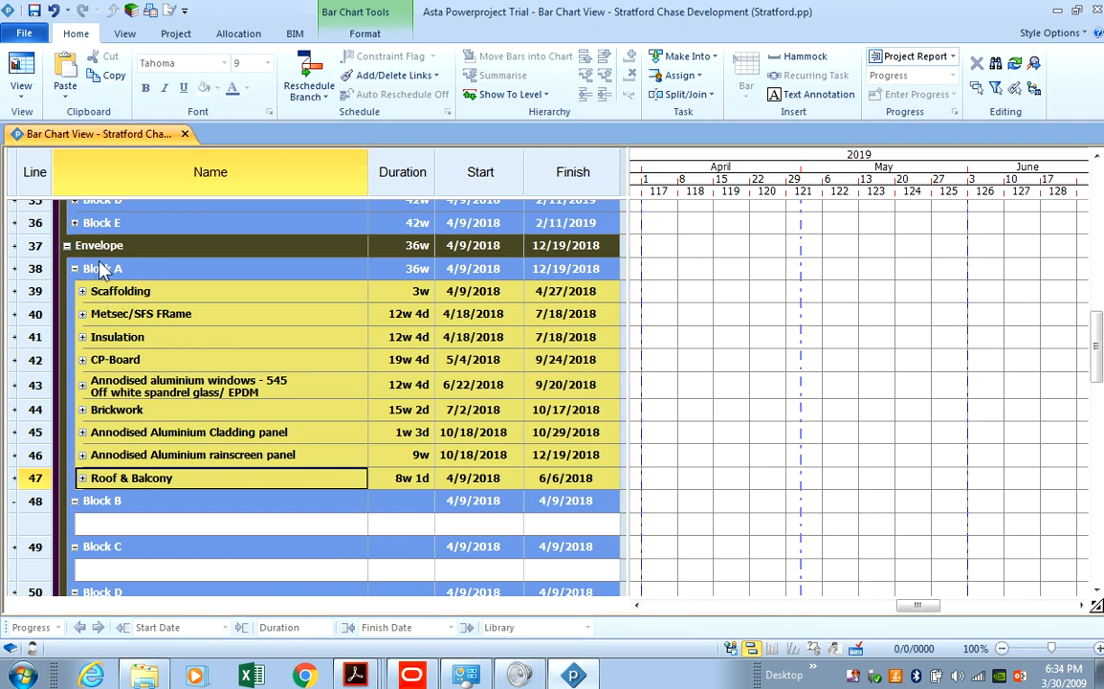
Collapse the Block B, C and D envelope groups and return to the Core A elevation.
click(75, 500)
click(75, 524)
click(74, 548)
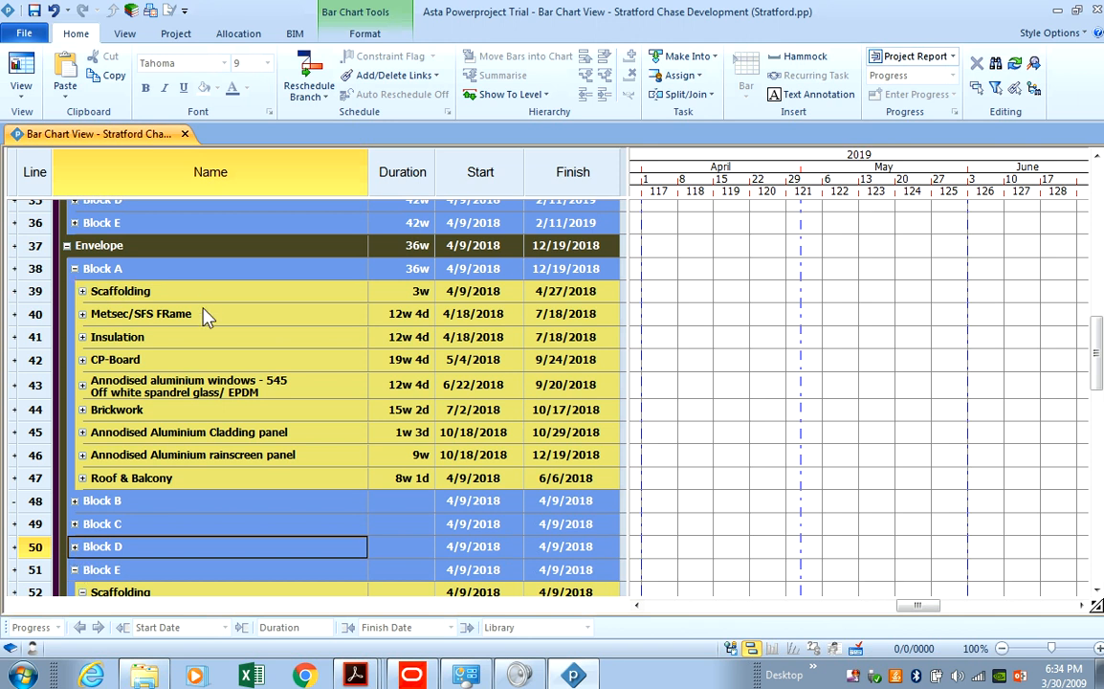
click(357, 676)
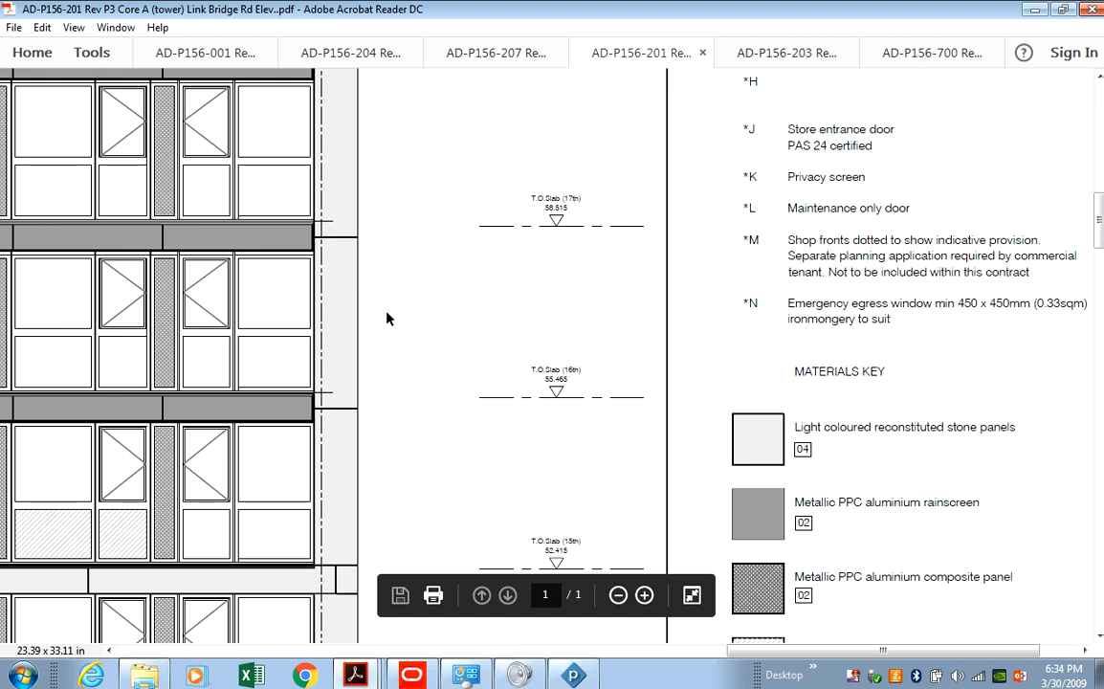
Expand Block A's Scaffolding package and change Erect Scaffolding's duration from 3w to 4.5w.
key(alt+Tab)
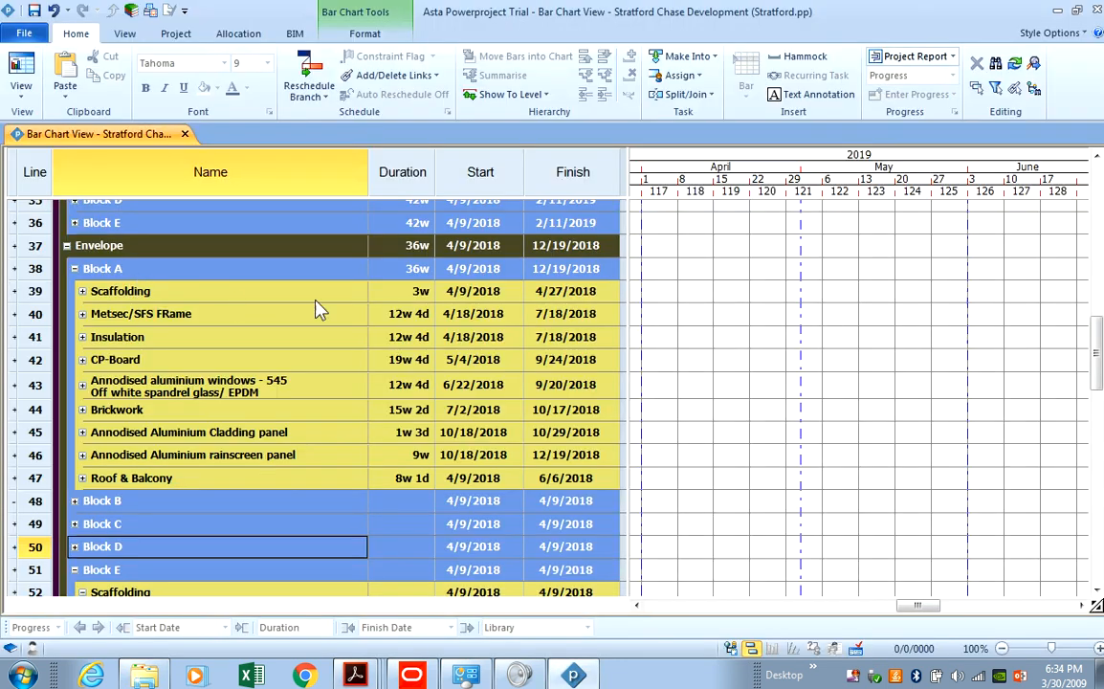
click(82, 291)
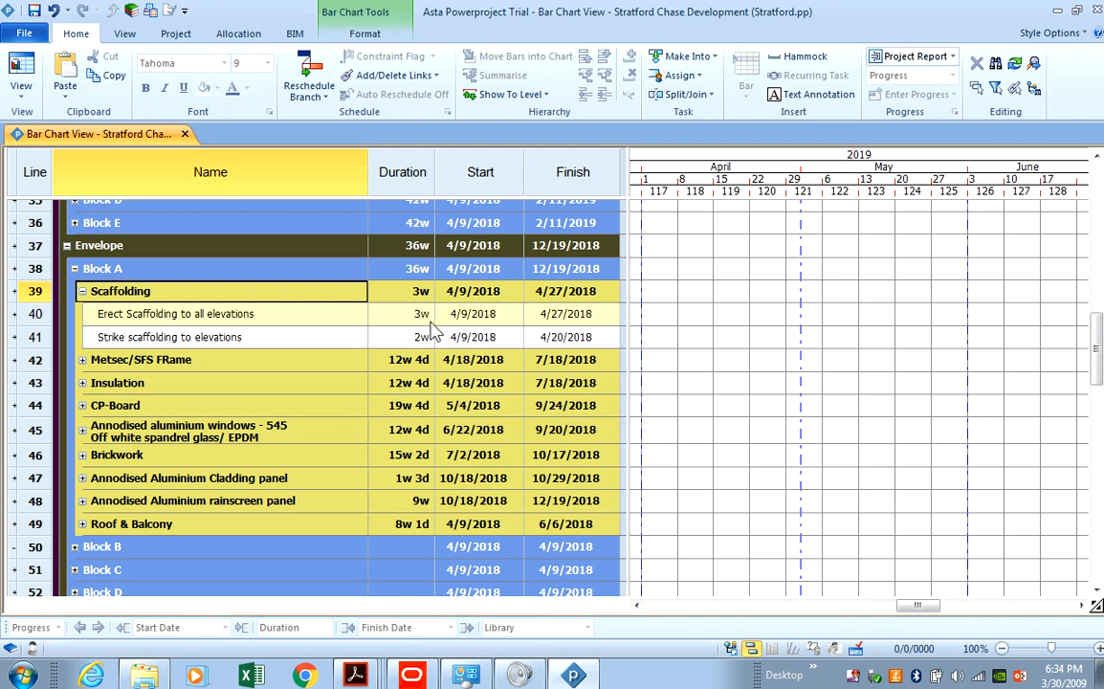
click(421, 314)
click(421, 314)
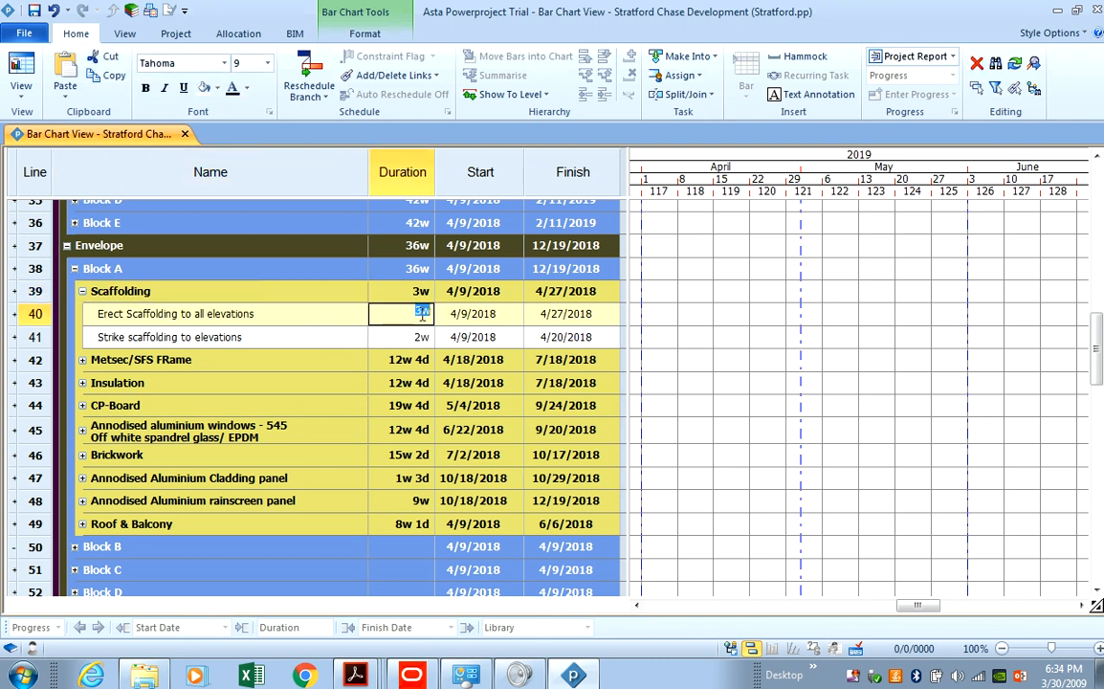
key(BackSpace)
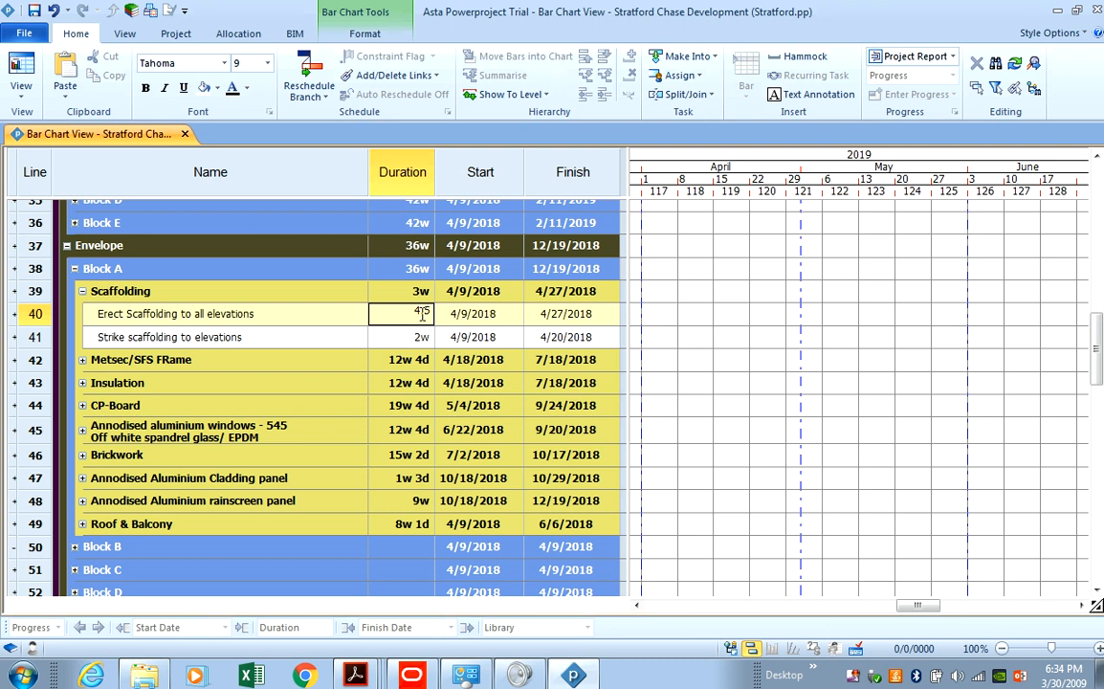
key(Return)
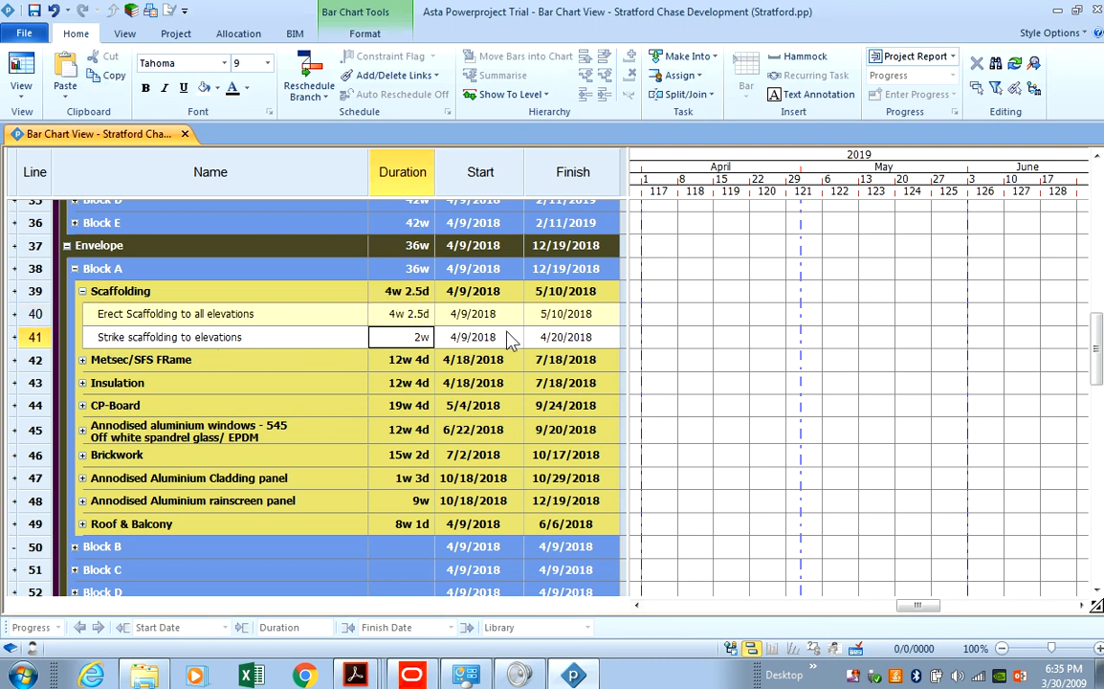
Change Strike scaffolding's duration from 2w to 2.5w.
click(422, 337)
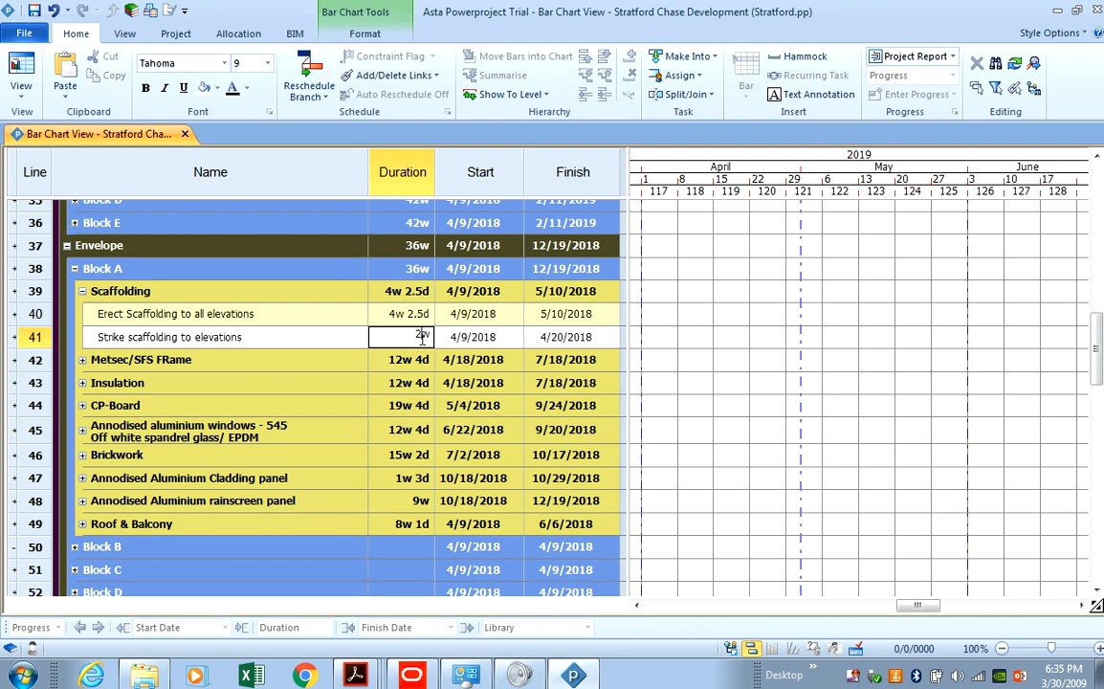
double_click(422, 337)
text(2)
key(Return)
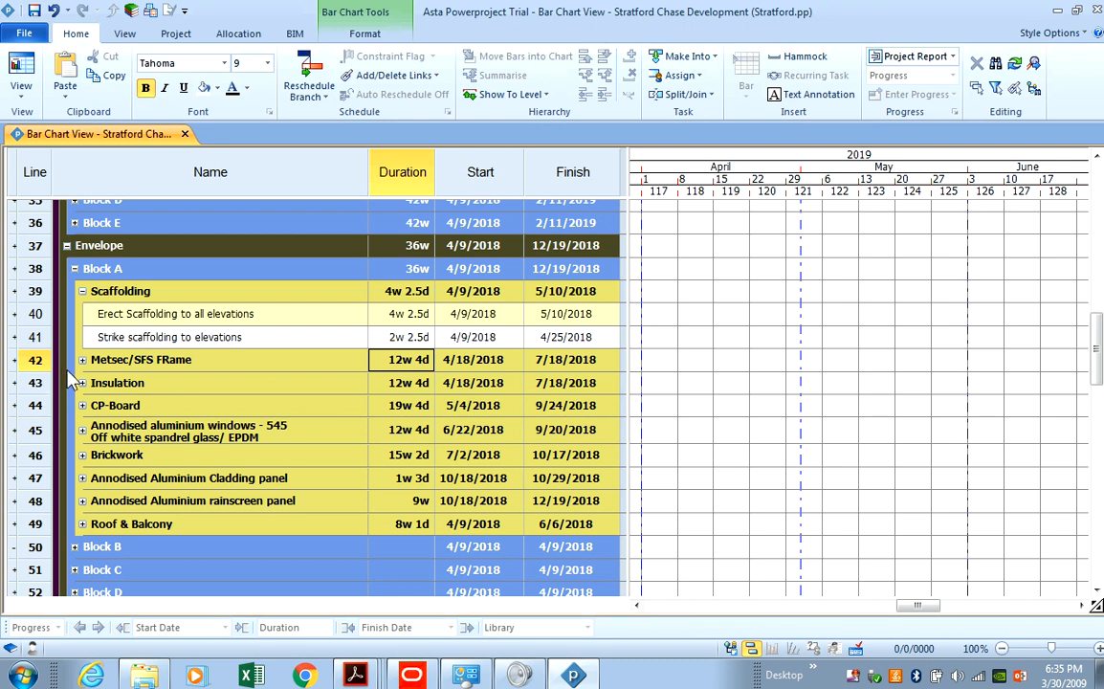
click(572, 678)
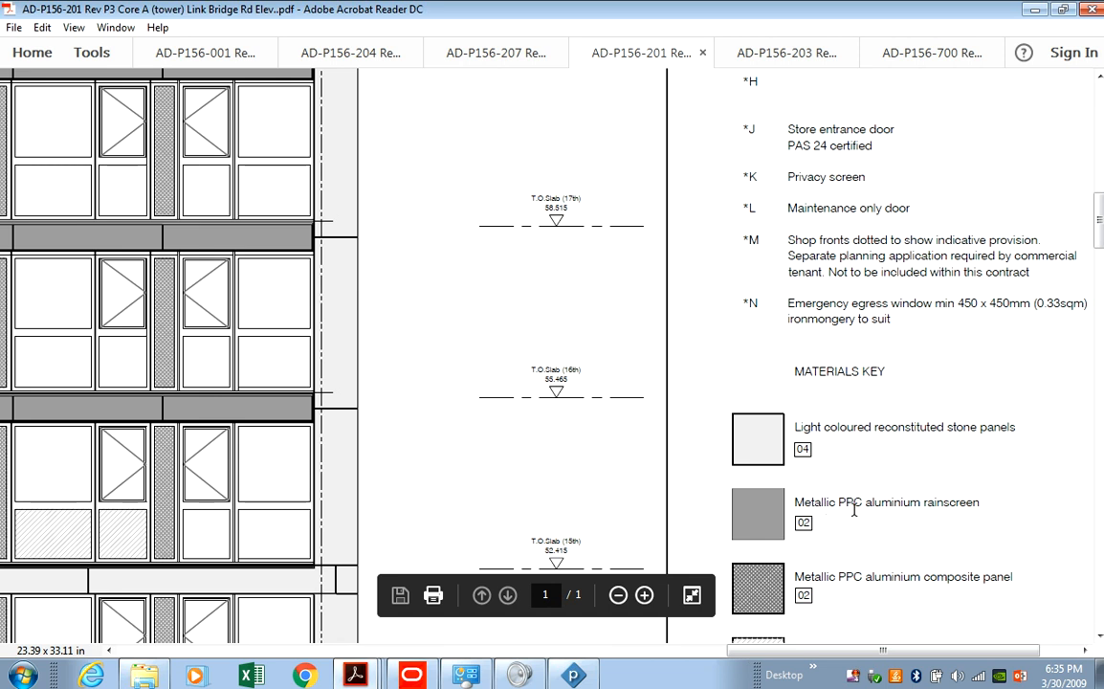
Find the Opaque glazing entry in the key and the matching 06/H panels on the elevation.
scroll(903, 551, down, 3)
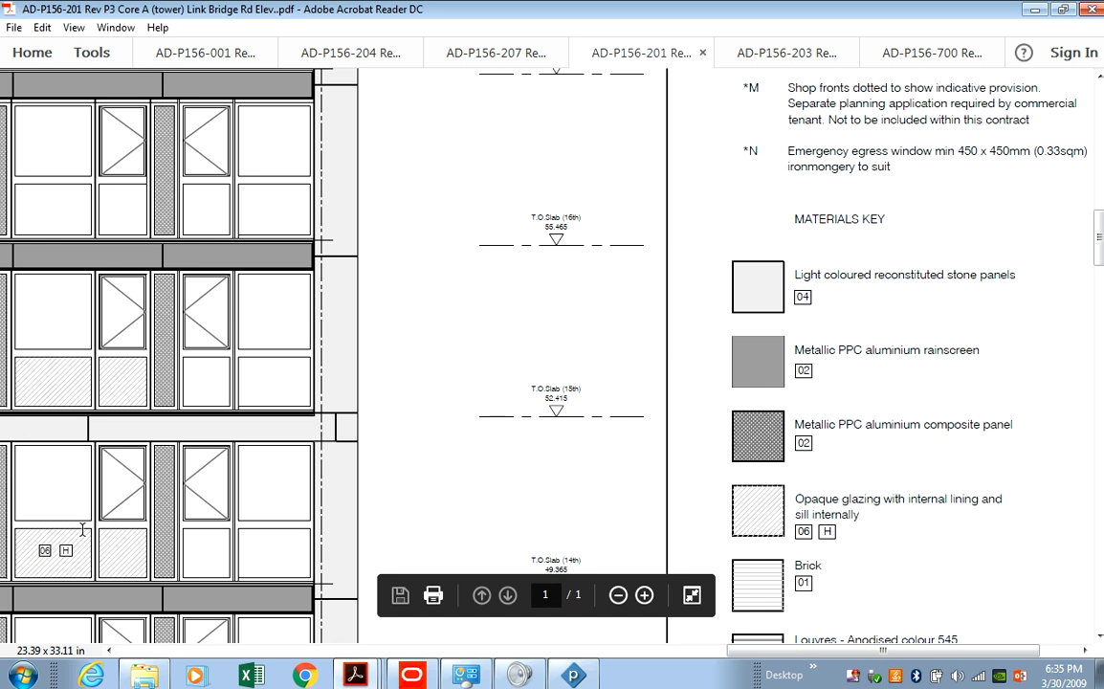
drag(760, 650, 572, 645)
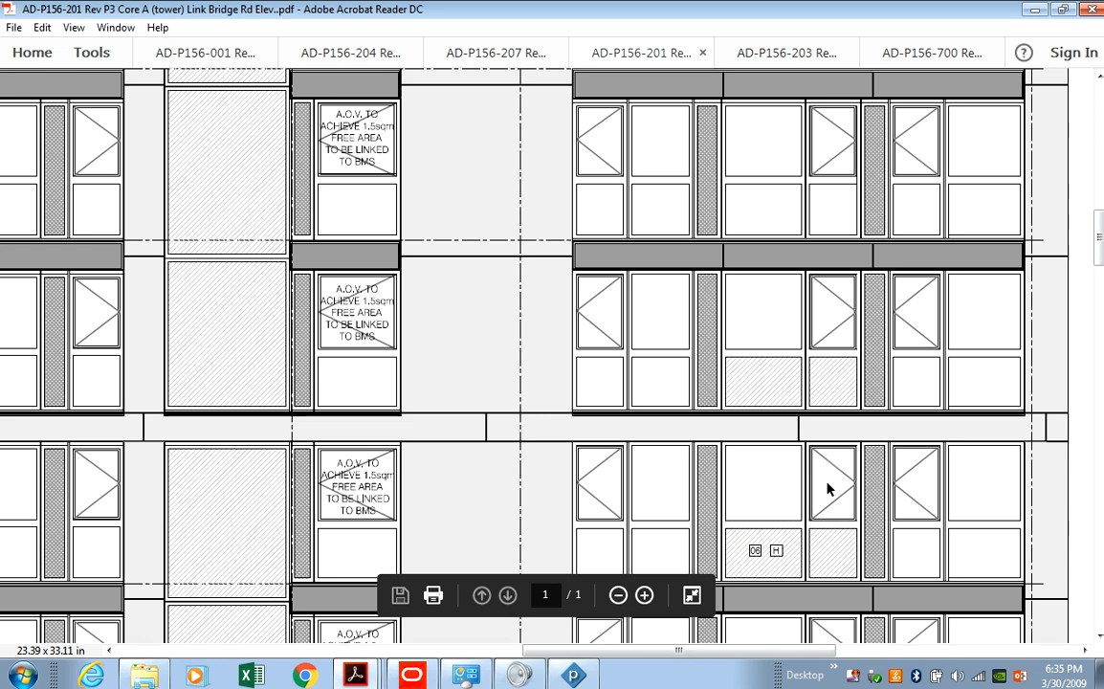
scroll(889, 529, down, 2)
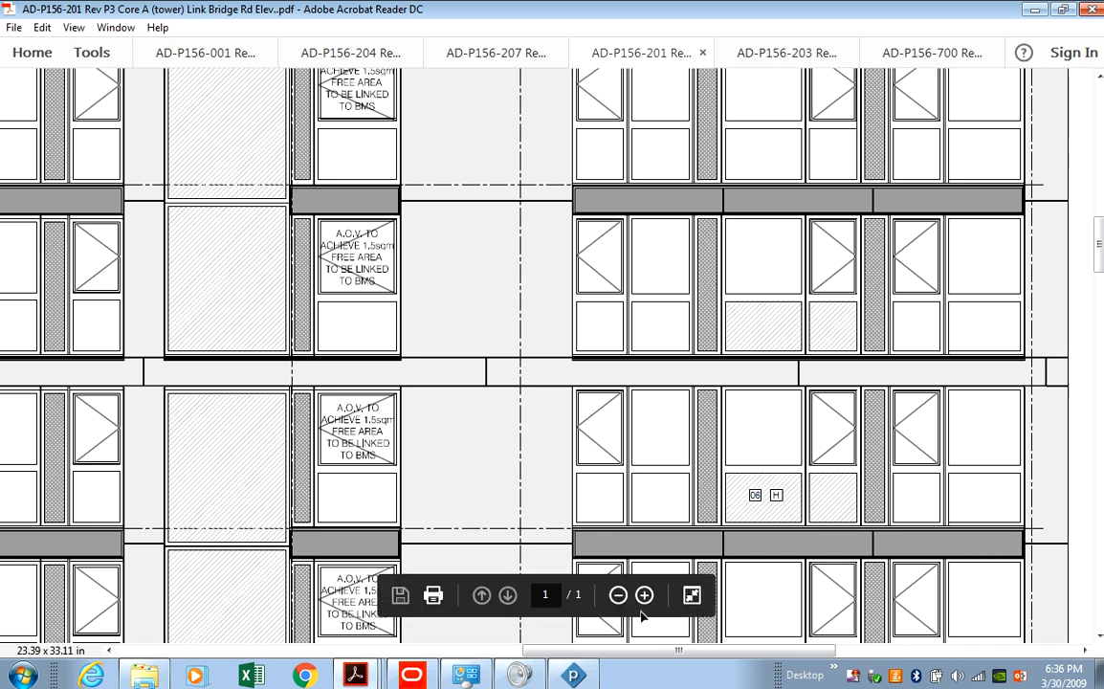
Zoom out five steps to view the full tower height, then return to Powerproject.
click(618, 596)
click(618, 596)
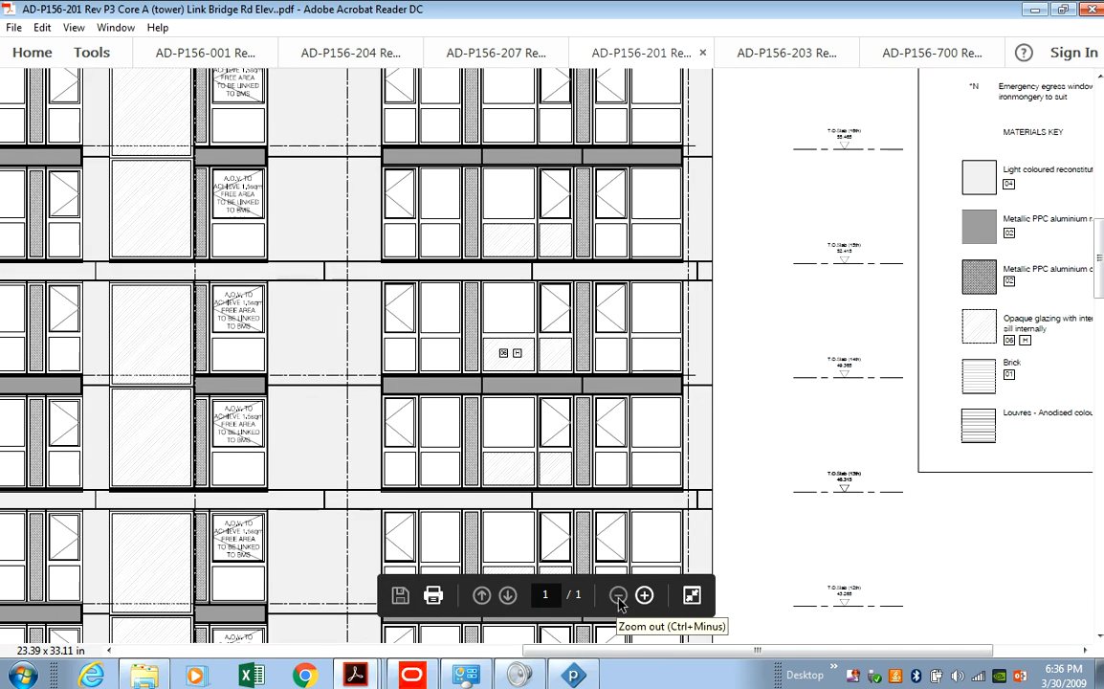
click(618, 596)
click(618, 596)
click(618, 596)
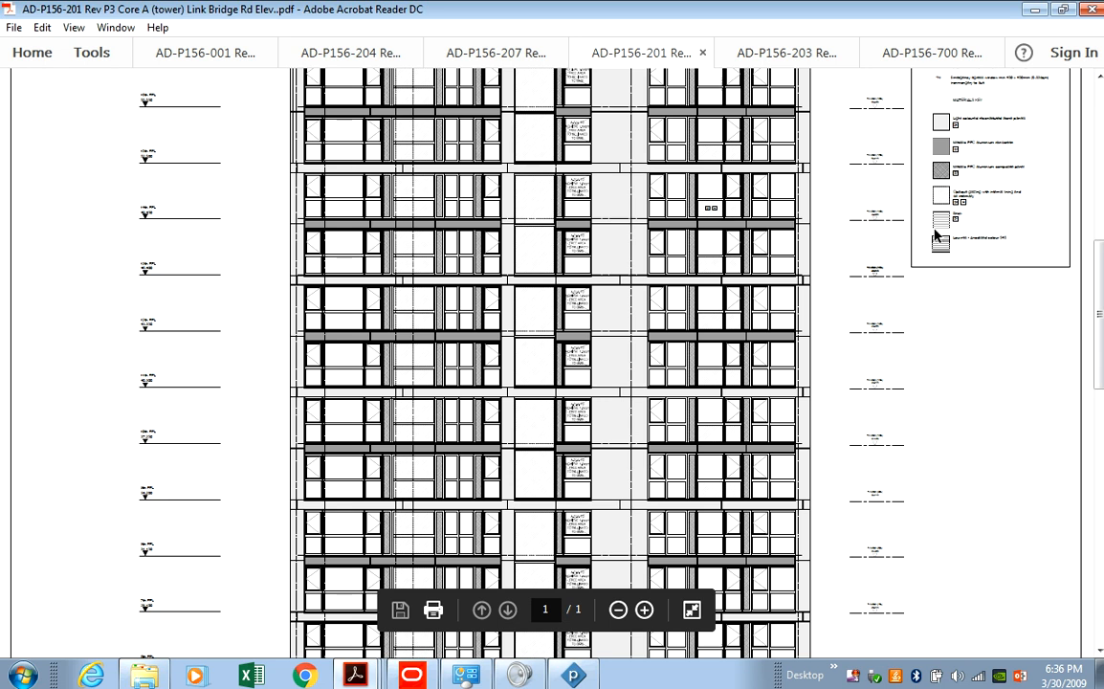
mouse_move(1099, 296)
mouse_down()
mouse_move(1095, 181)
mouse_move(1101, 322)
mouse_move(1099, 300)
mouse_up()
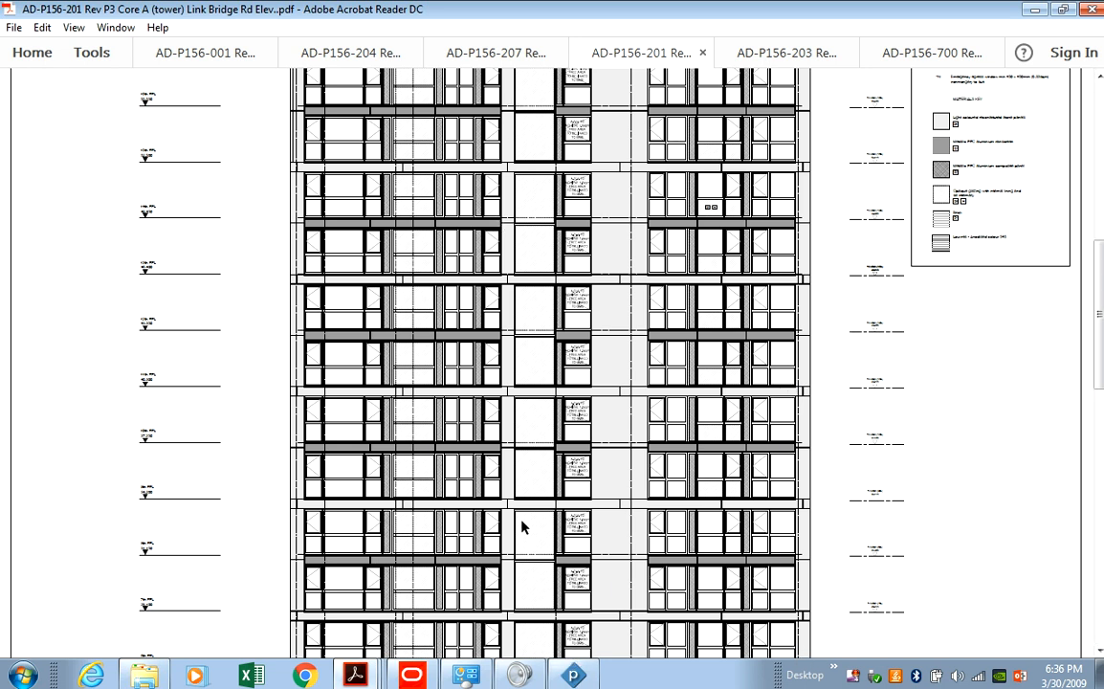
key(alt+Tab)
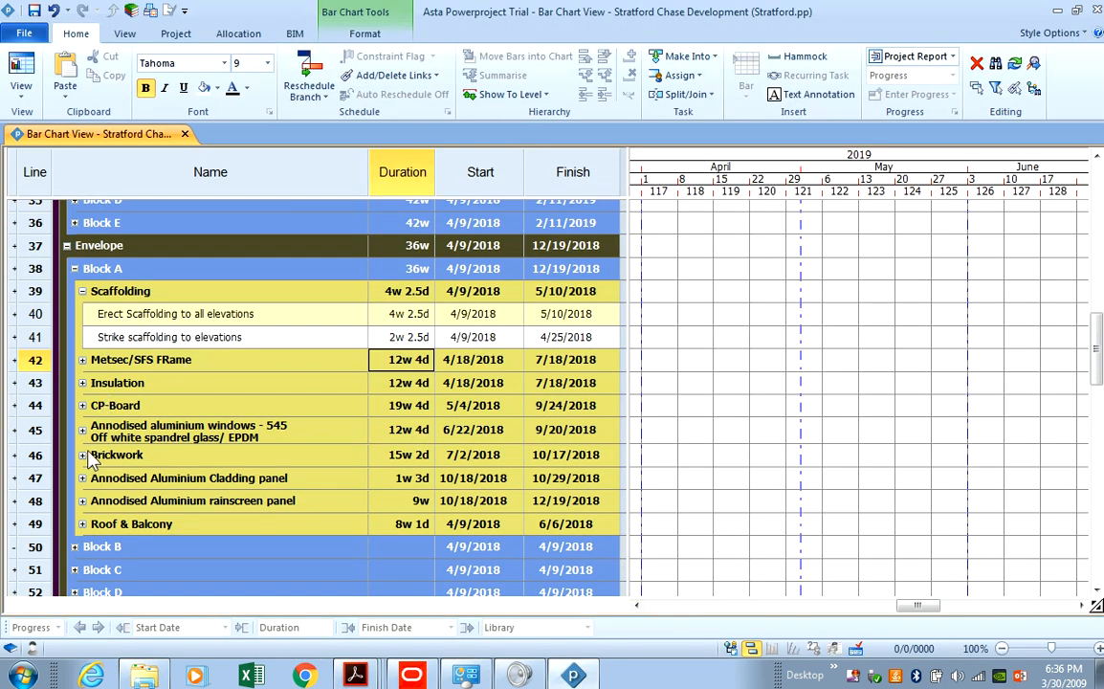
Expand the aluminium windows package, then pan the Core A elevation down to its lower floors.
click(82, 432)
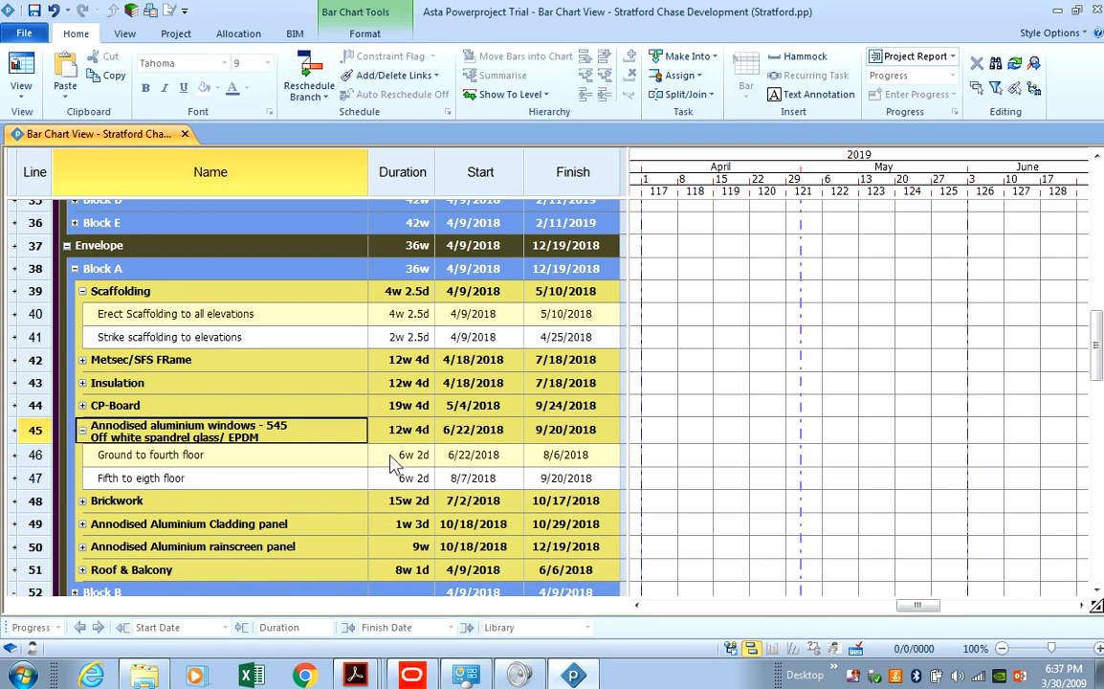
click(585, 676)
scroll(603, 523, down, 1)
scroll(612, 507, down, 2)
drag(1099, 403, 1101, 597)
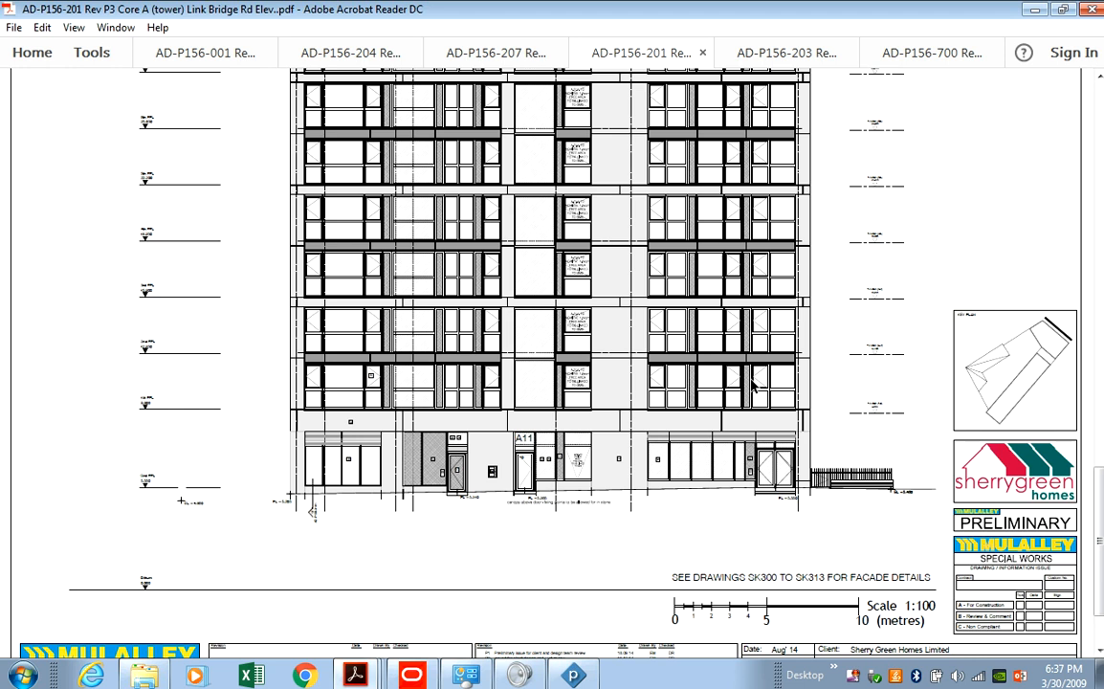
Review the top floors of the AD-P156-203 courtyard elevation at 66.7% zoom, then return to Powerproject.
scroll(655, 373, up, 2)
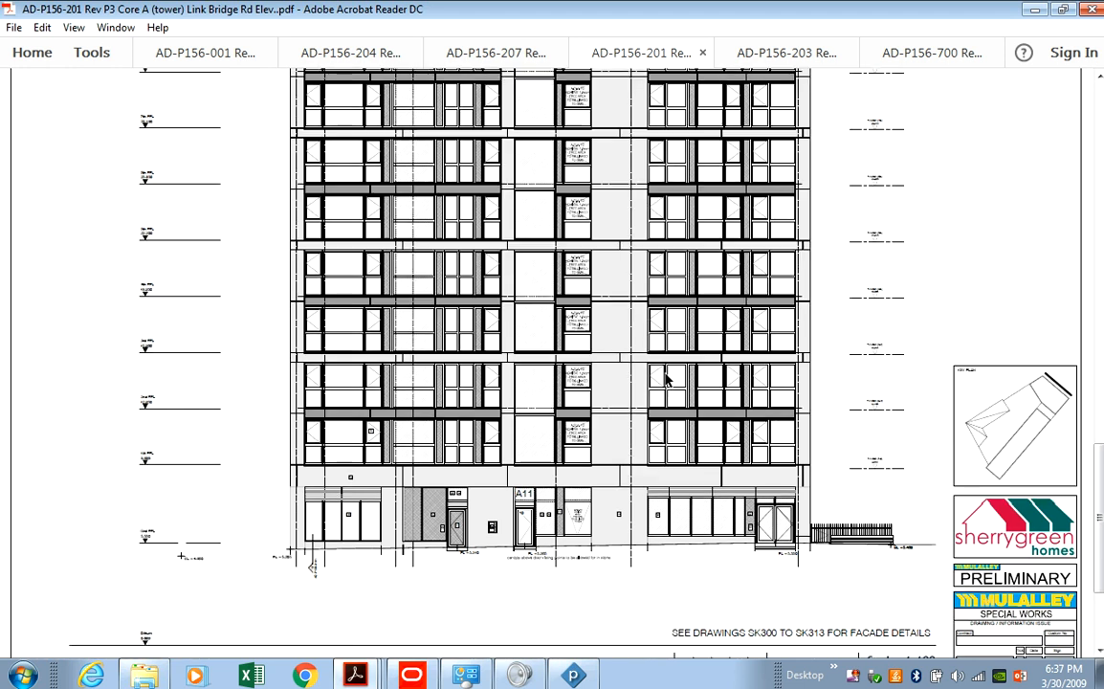
click(760, 56)
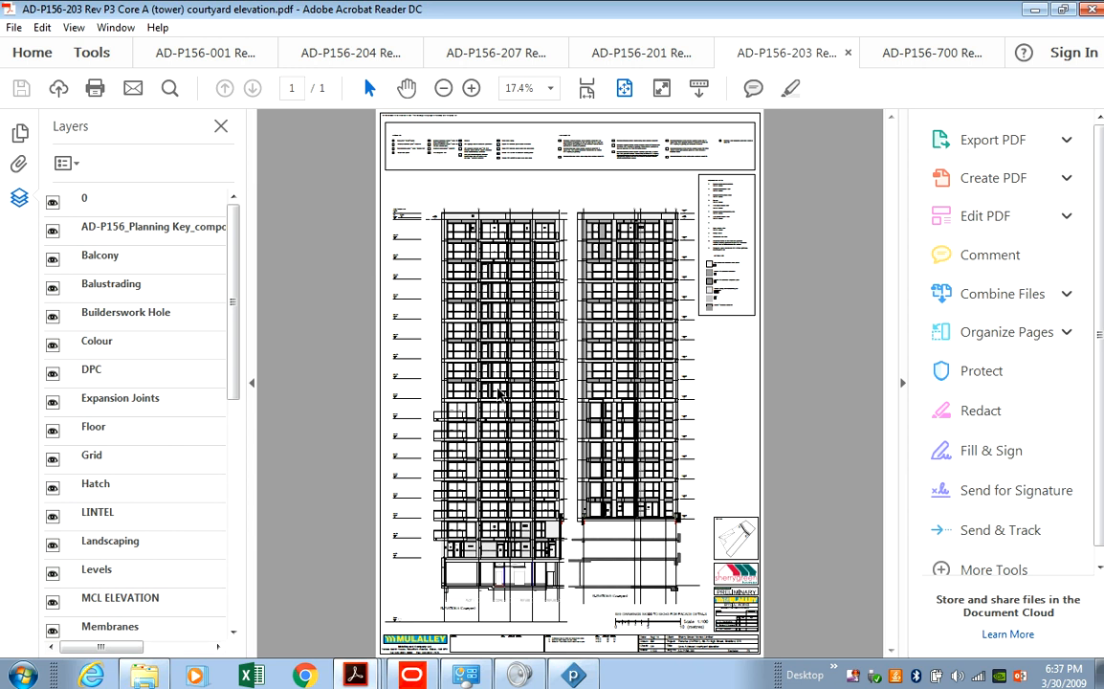
click(221, 128)
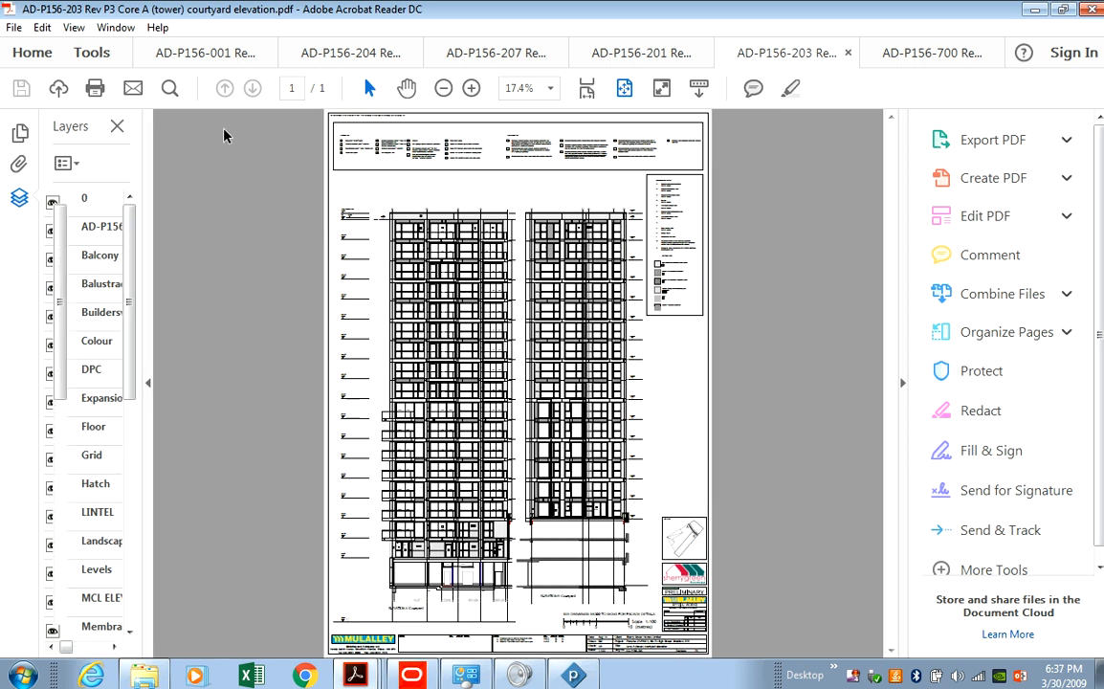
click(469, 89)
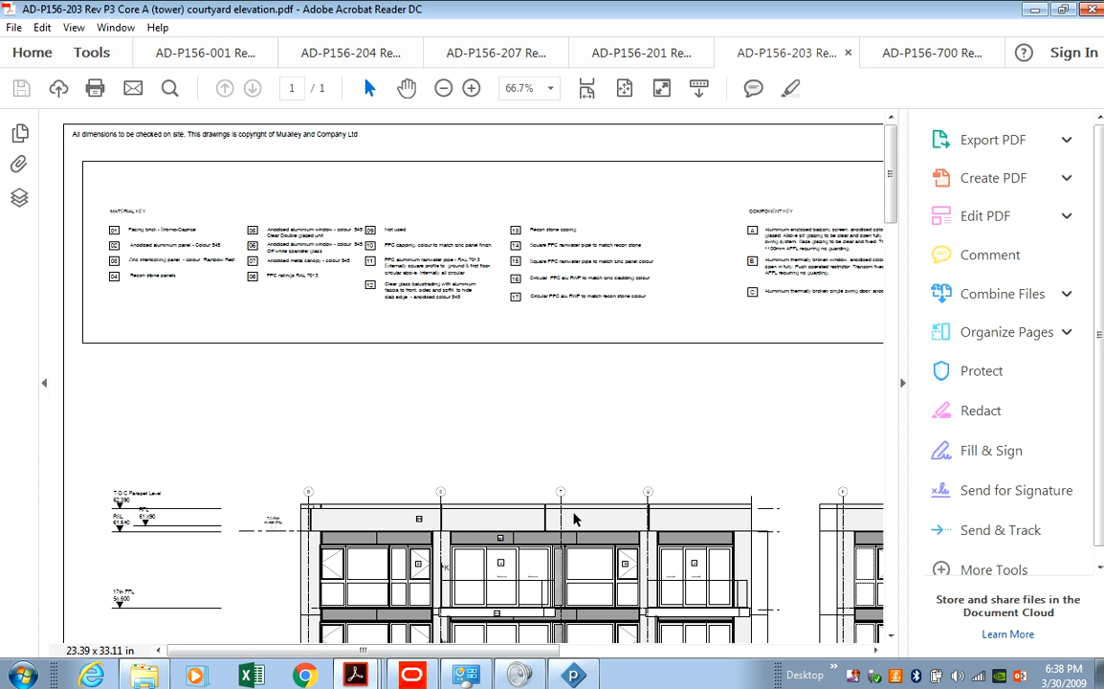
scroll(574, 517, down, 2)
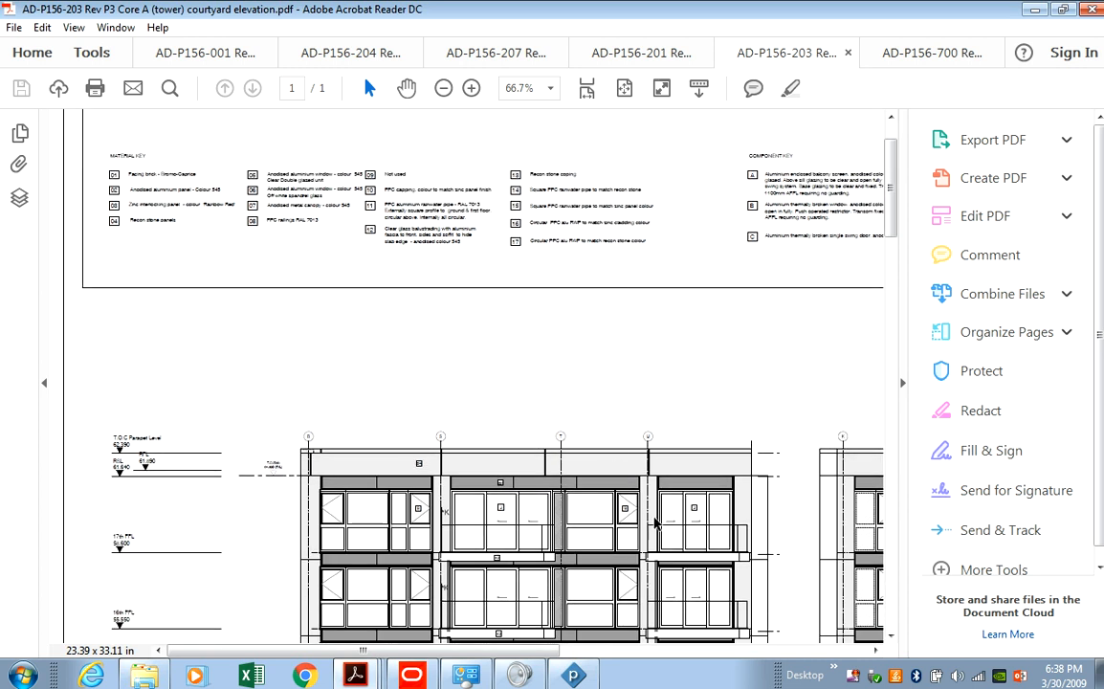
scroll(574, 430, down, 4)
scroll(604, 574, down, 1)
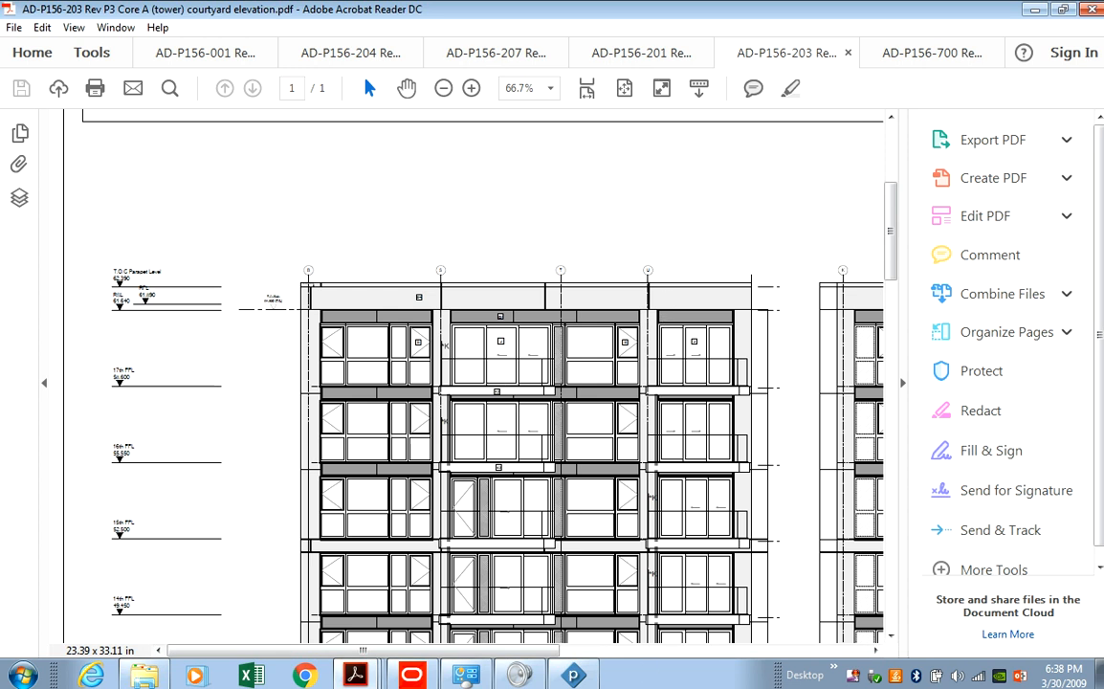
click(573, 675)
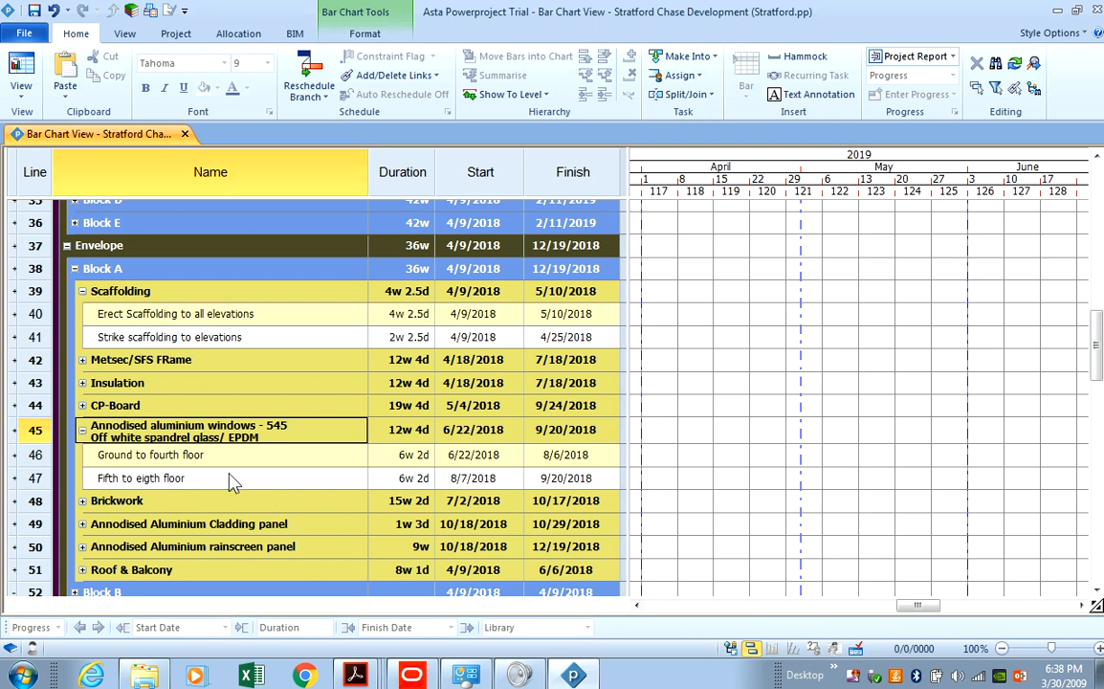
Collapse Block A's aluminium windows and Scaffolding subtasks, then bring the AD-P156-203 elevation back up.
click(82, 429)
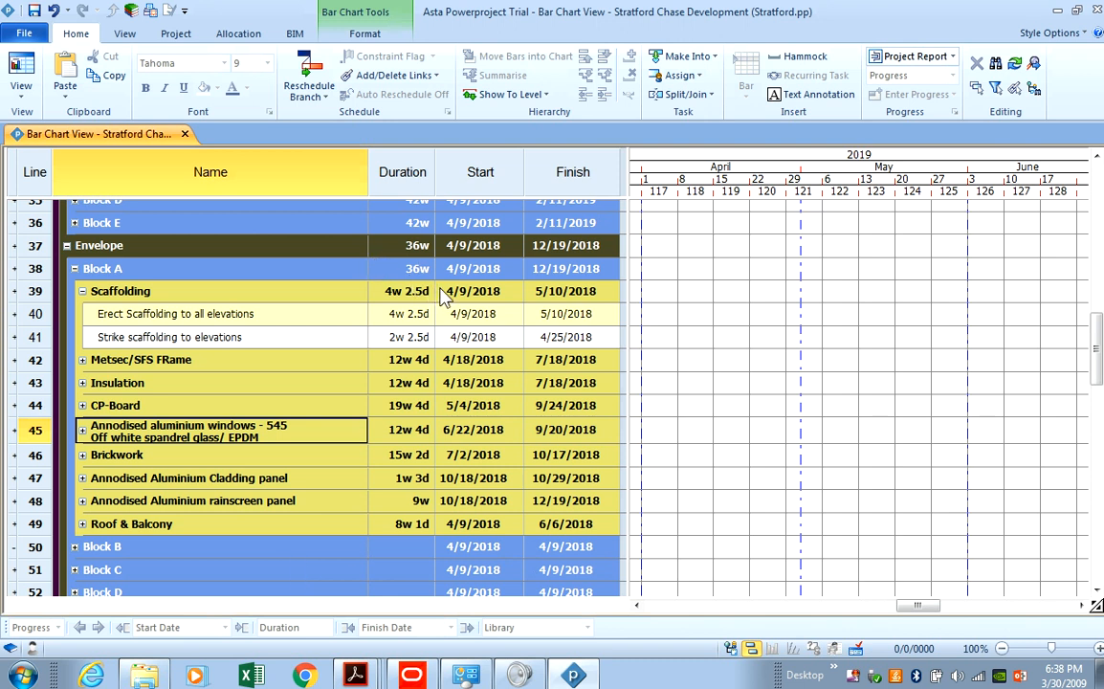
click(578, 676)
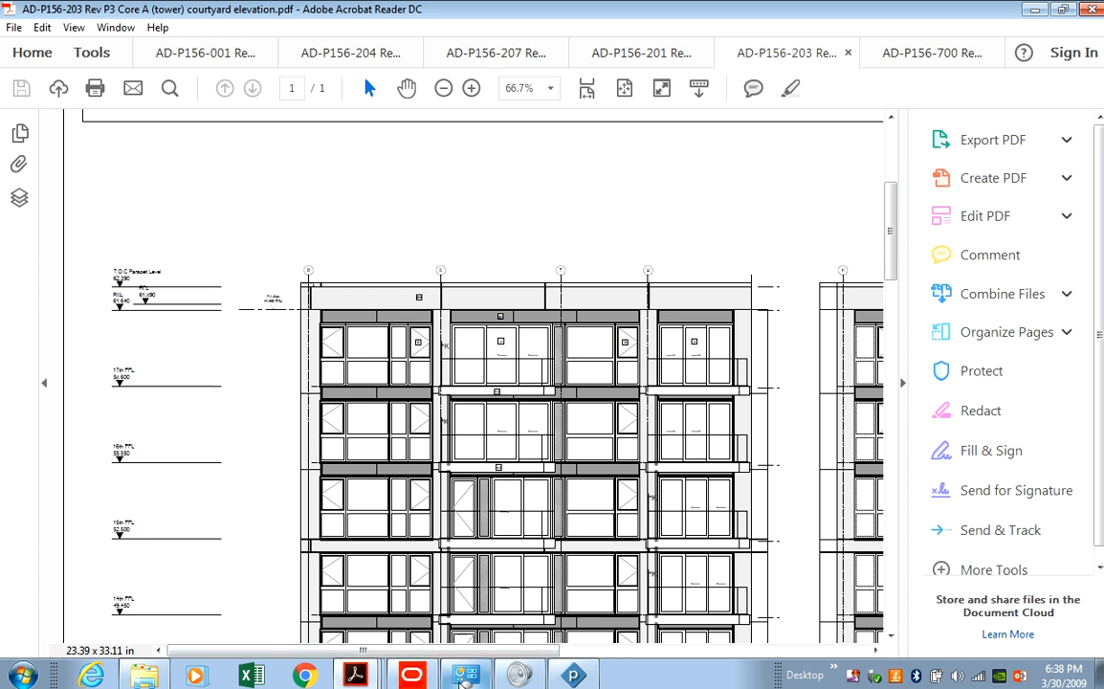
key(alt+Tab)
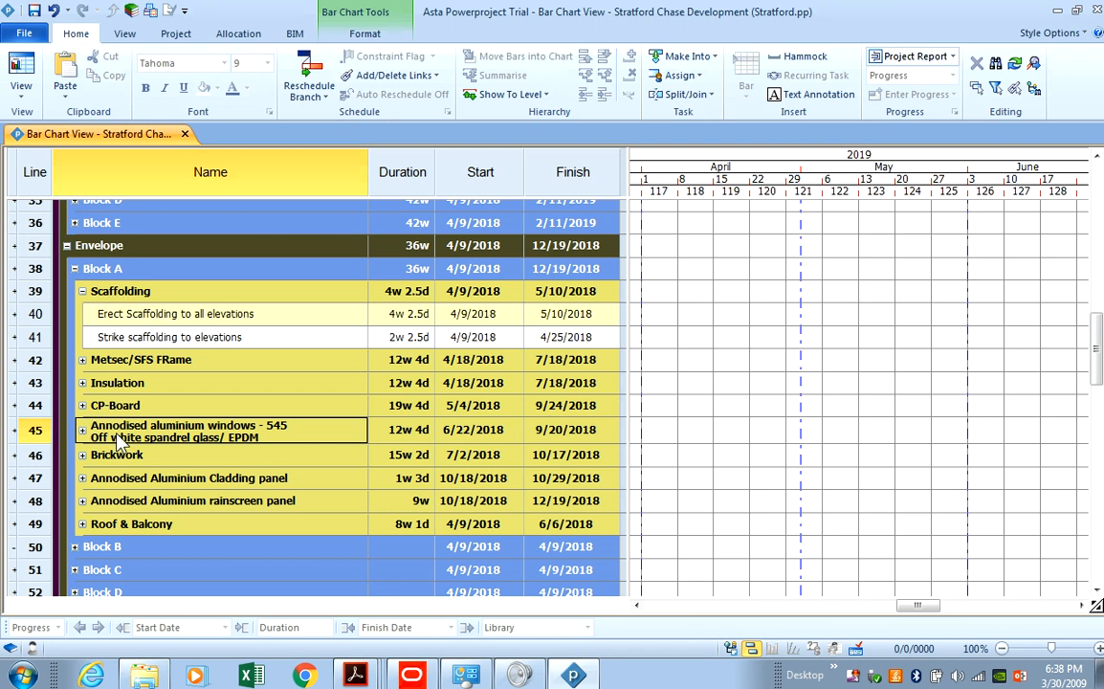
click(82, 291)
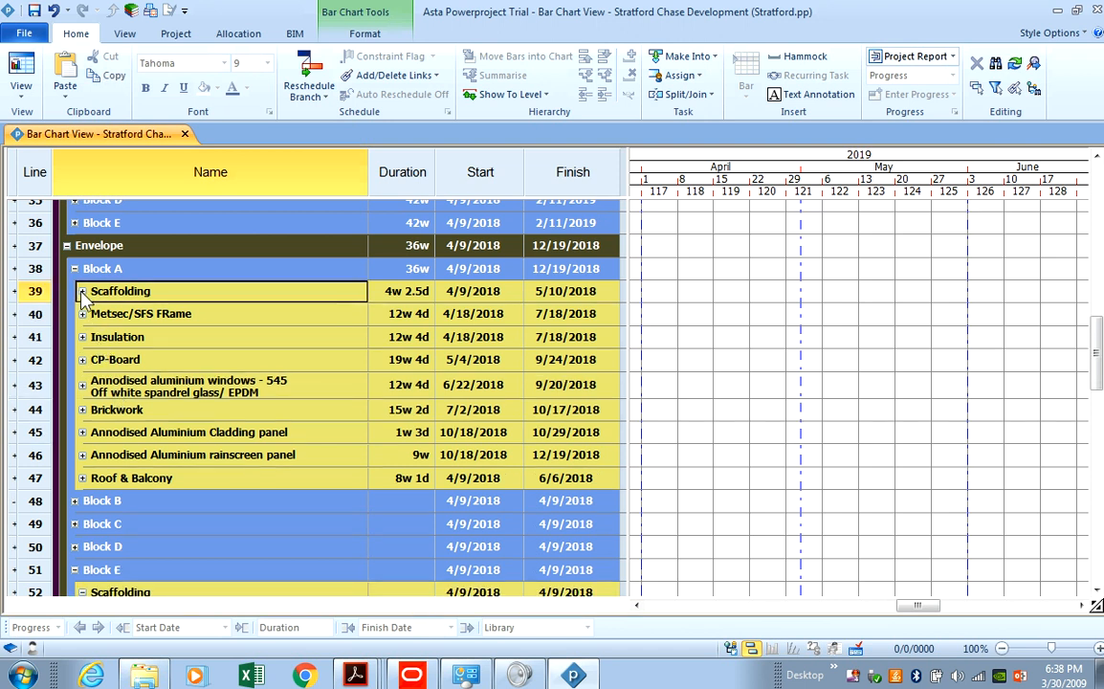
key(alt+Tab)
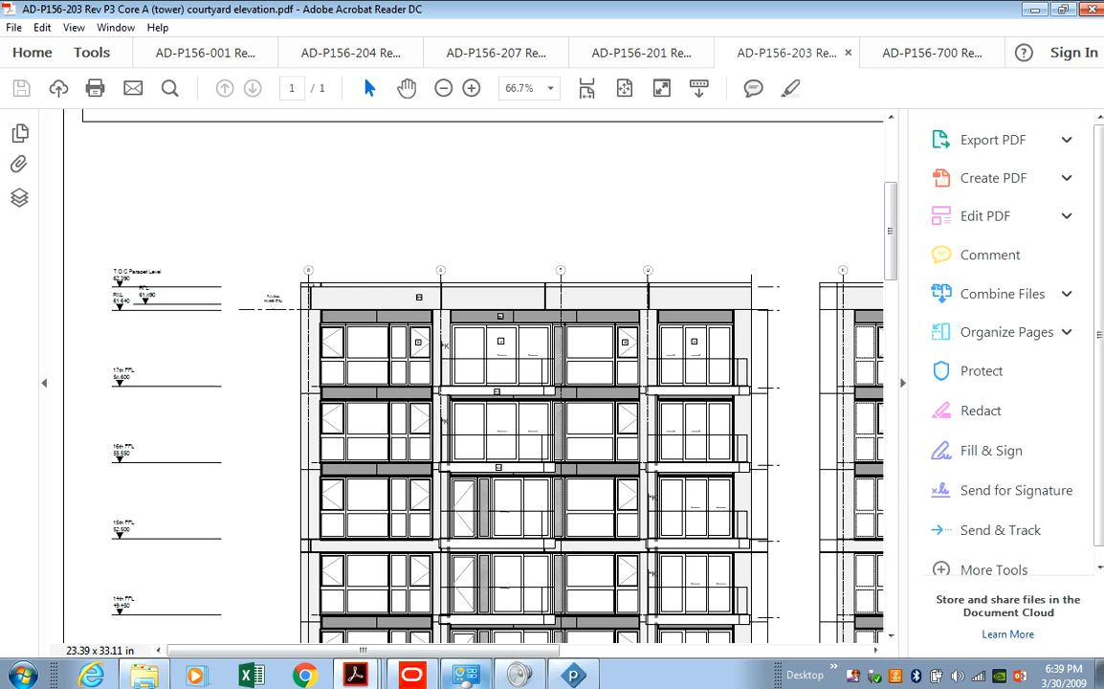
Switch from the courtyard elevation PDF back to the Powerproject bar chart.
click(572, 675)
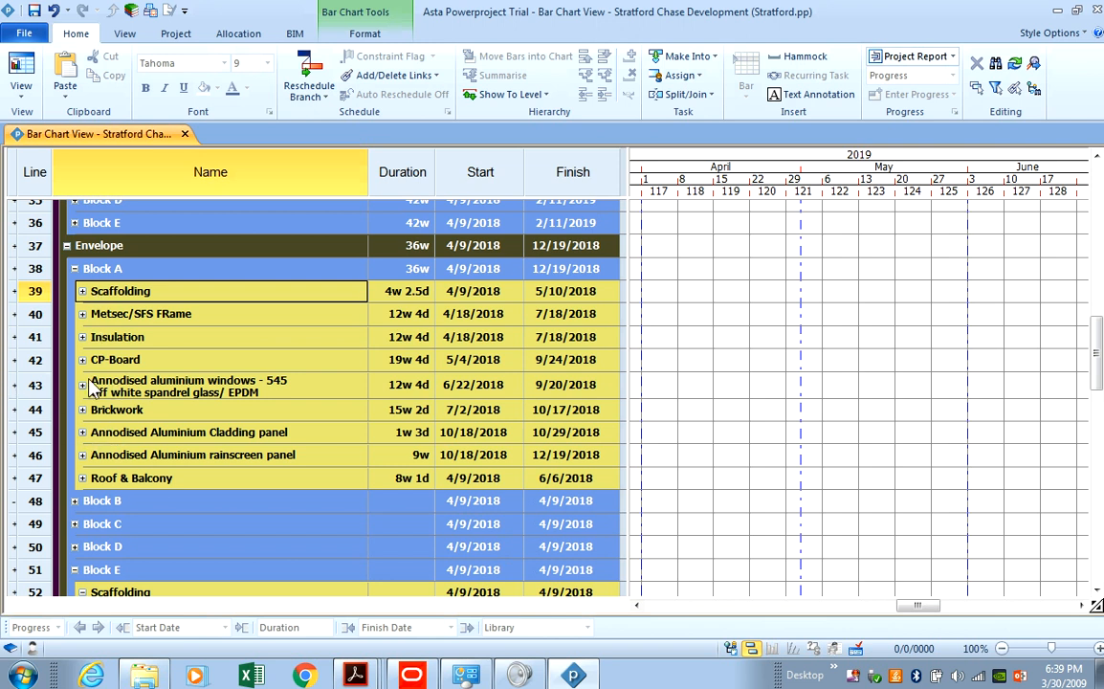
Inspect and collapse Metsec/SFS FRame's two floor subtasks, then expand Insulation's two floor-range subtasks.
click(82, 315)
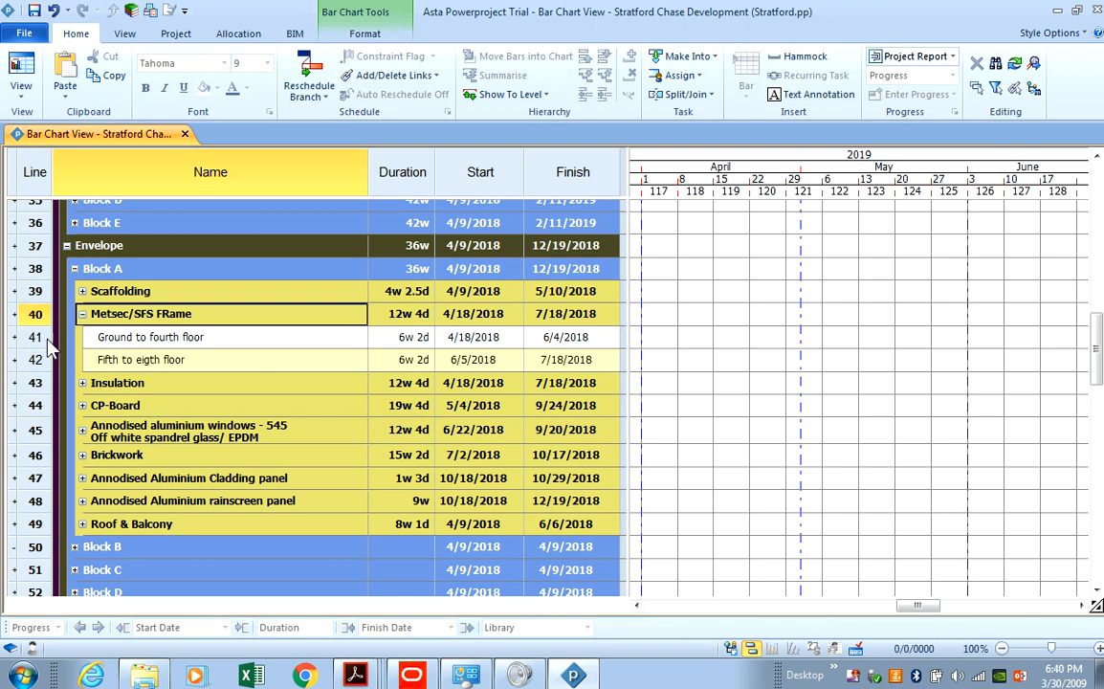
drag(39, 338, 39, 355)
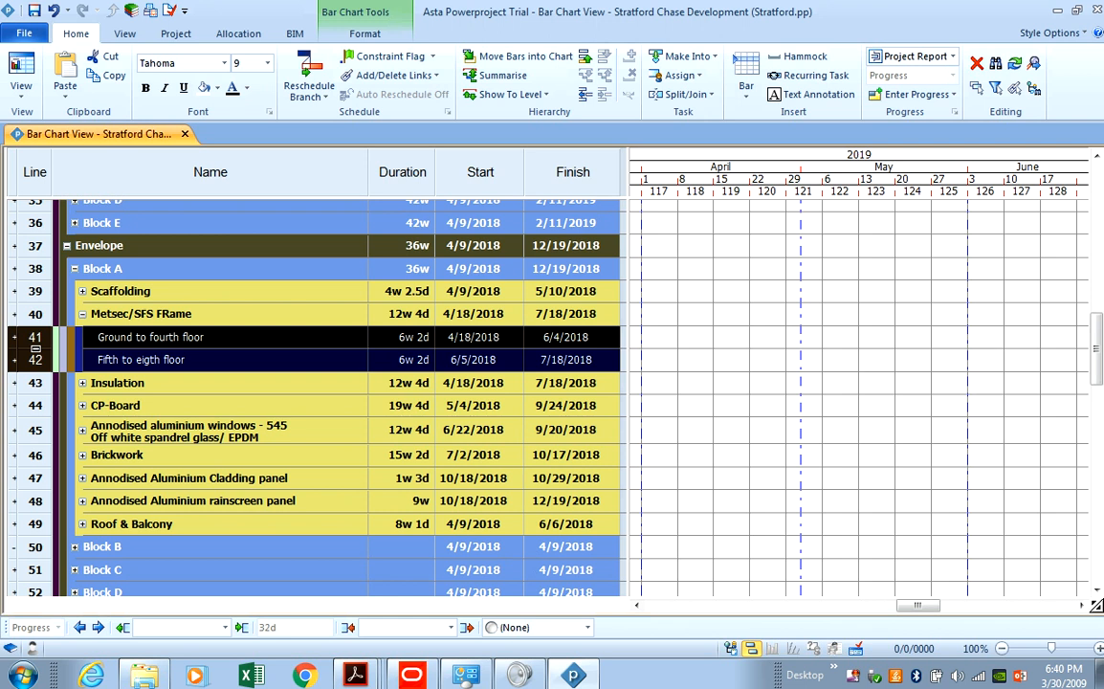
click(82, 314)
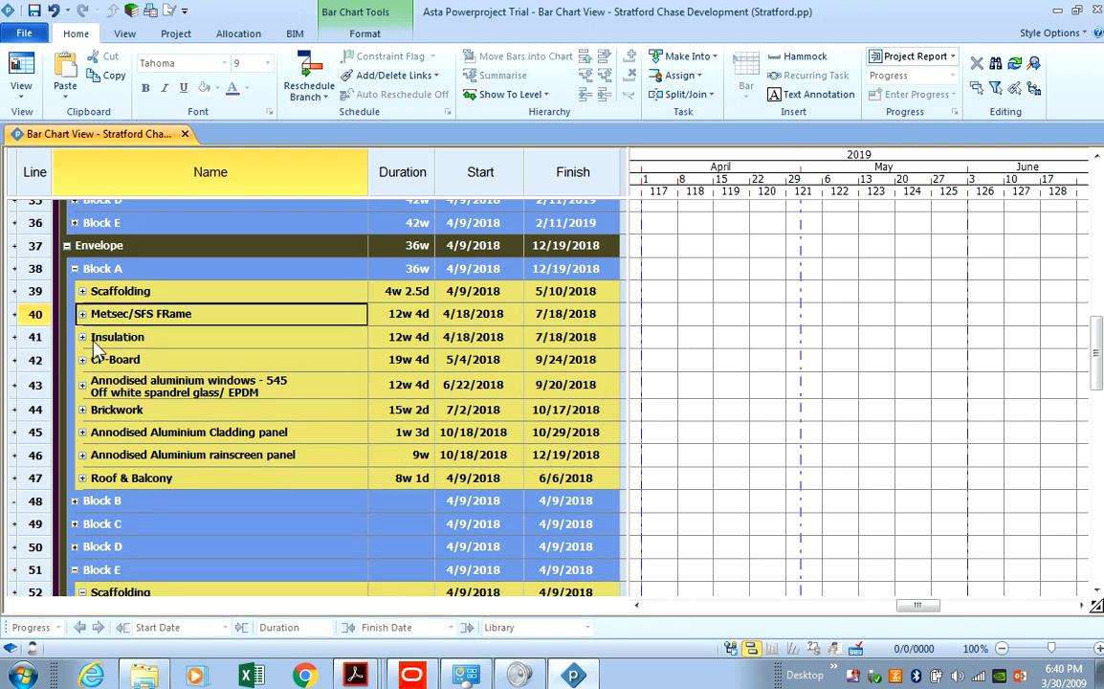
click(83, 338)
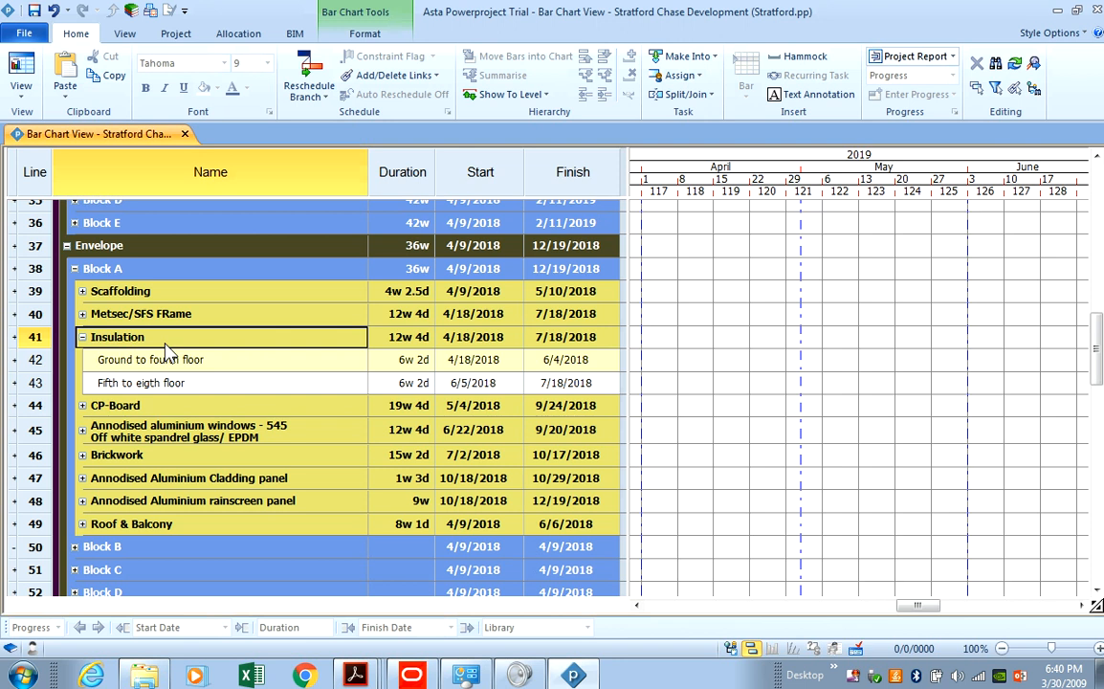
Collapse the Insulation task and rename it 'Rockwool Insulation'.
click(82, 339)
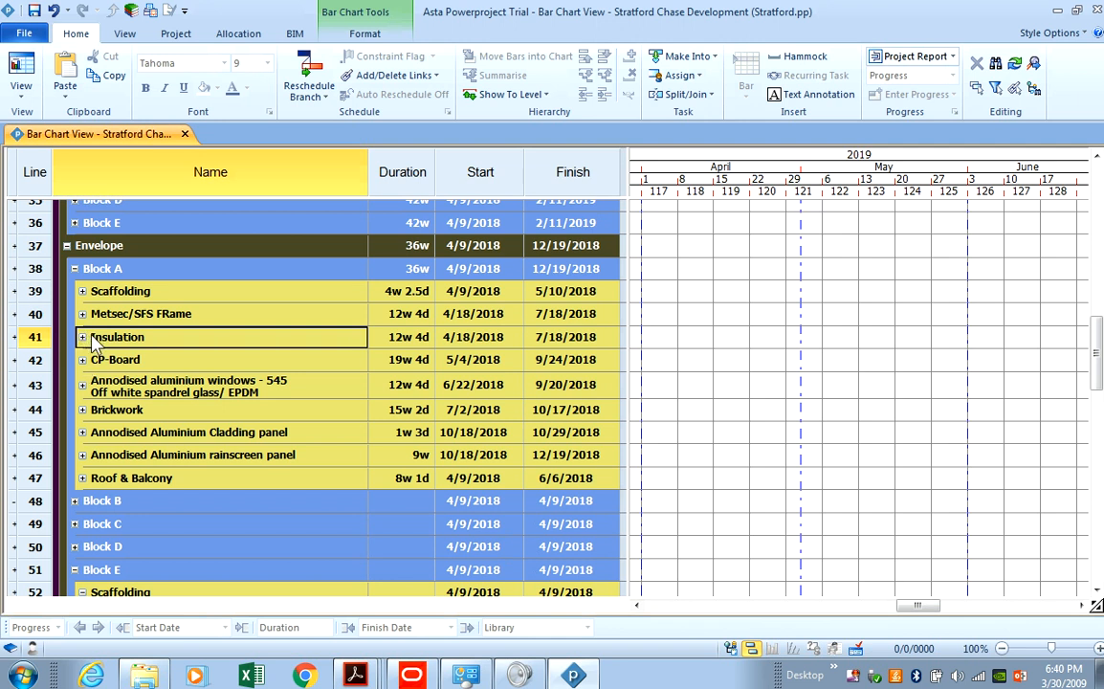
click(93, 336)
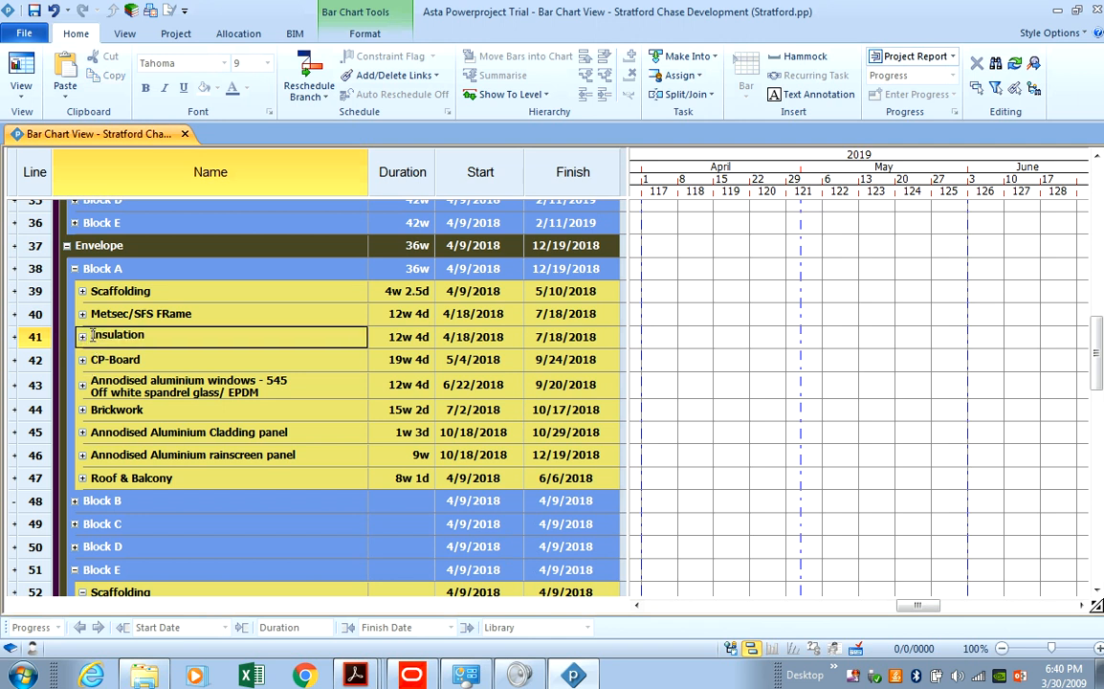
text(Rockwool)
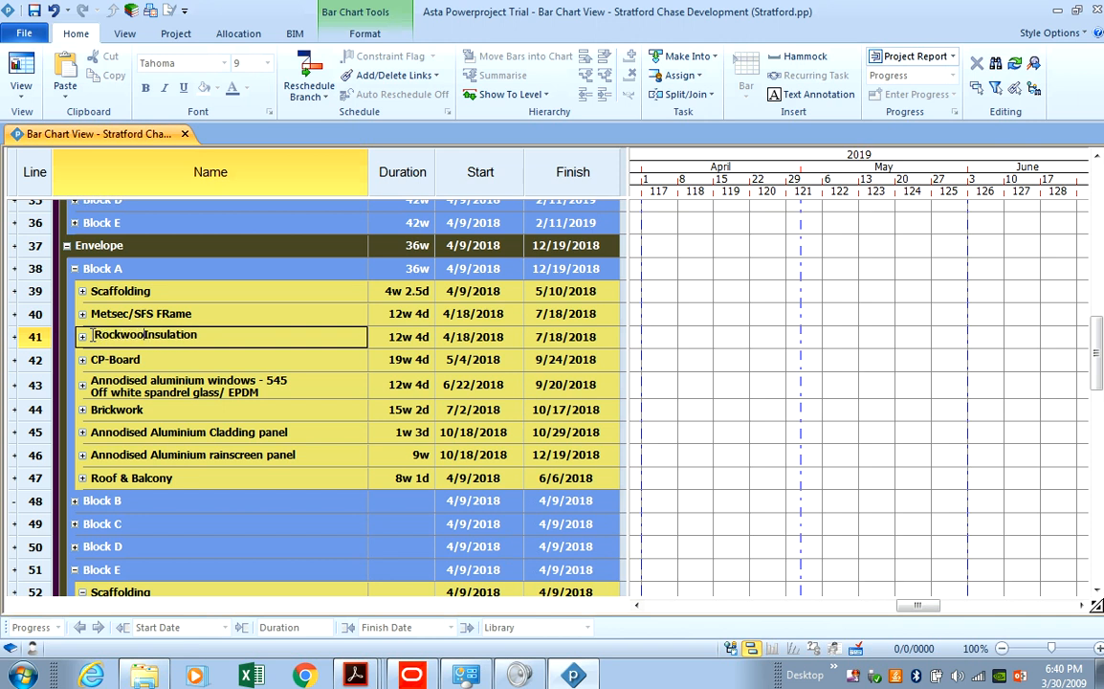
key(Return)
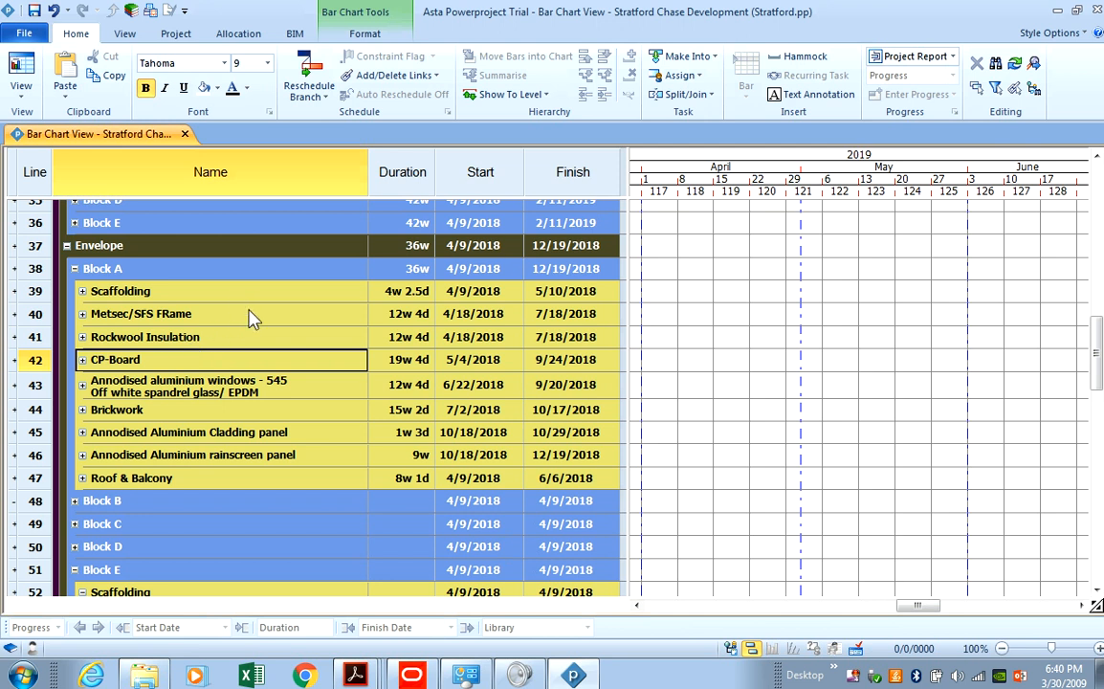
Expand CP-Board, rename it 'CP-Board/ Breather Membrane', then collapse its Ground to Eighth floor subtasks.
click(82, 361)
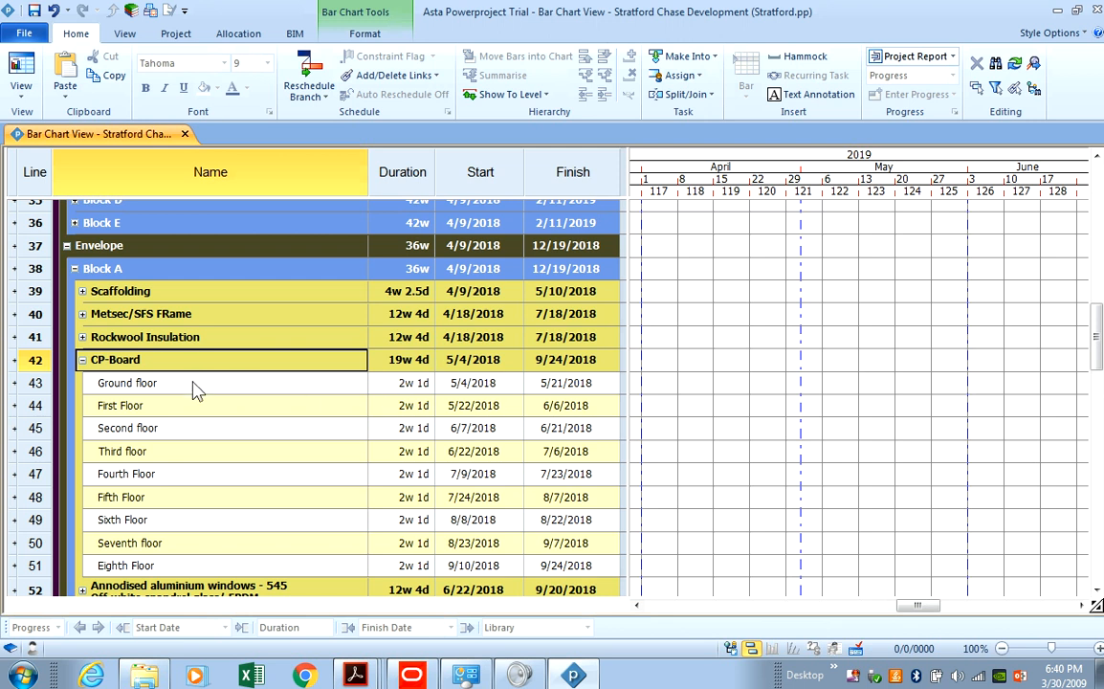
click(167, 362)
click(167, 362)
text(/Ty)
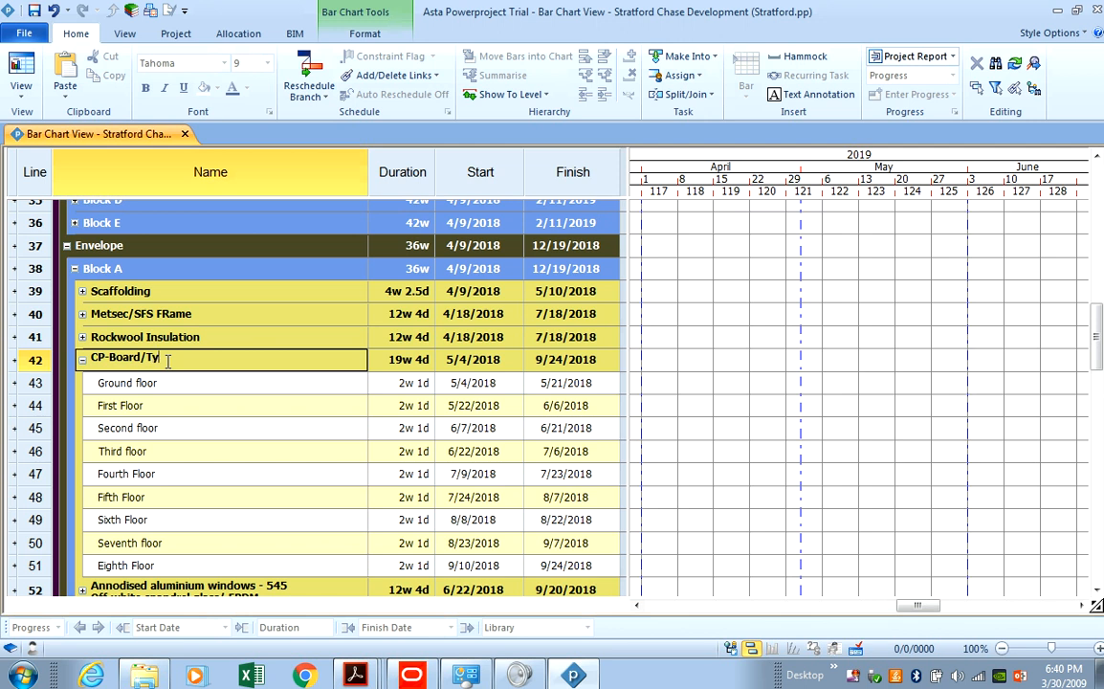
key(BackSpace)
key(BackSpace)
text(Breather Membrane)
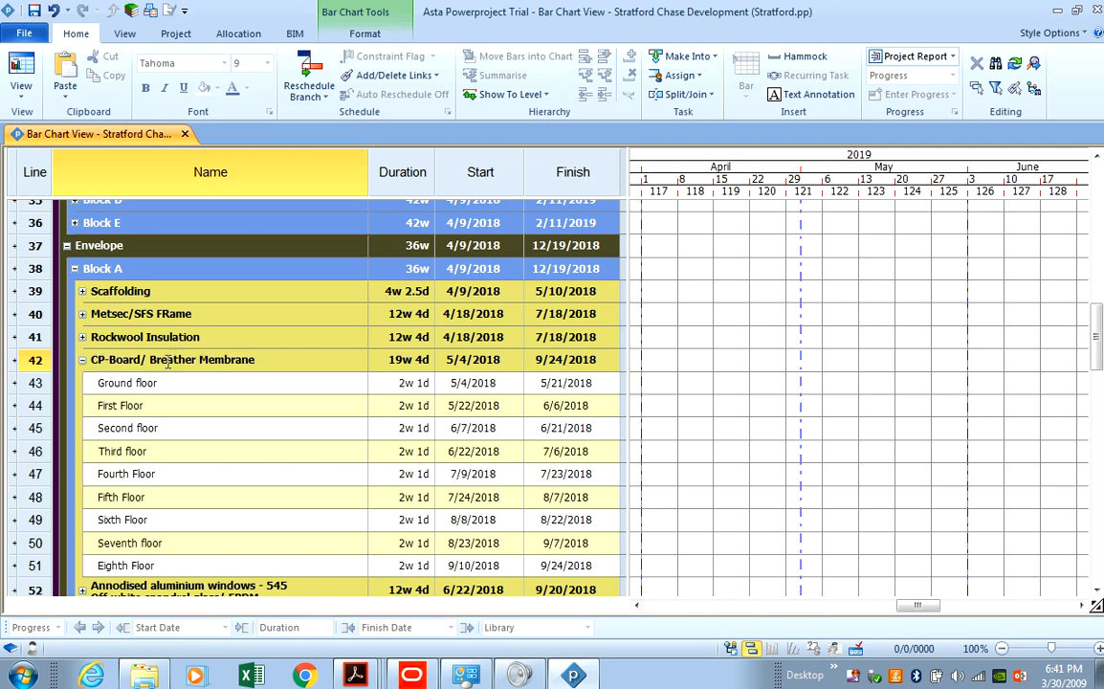
key(Return)
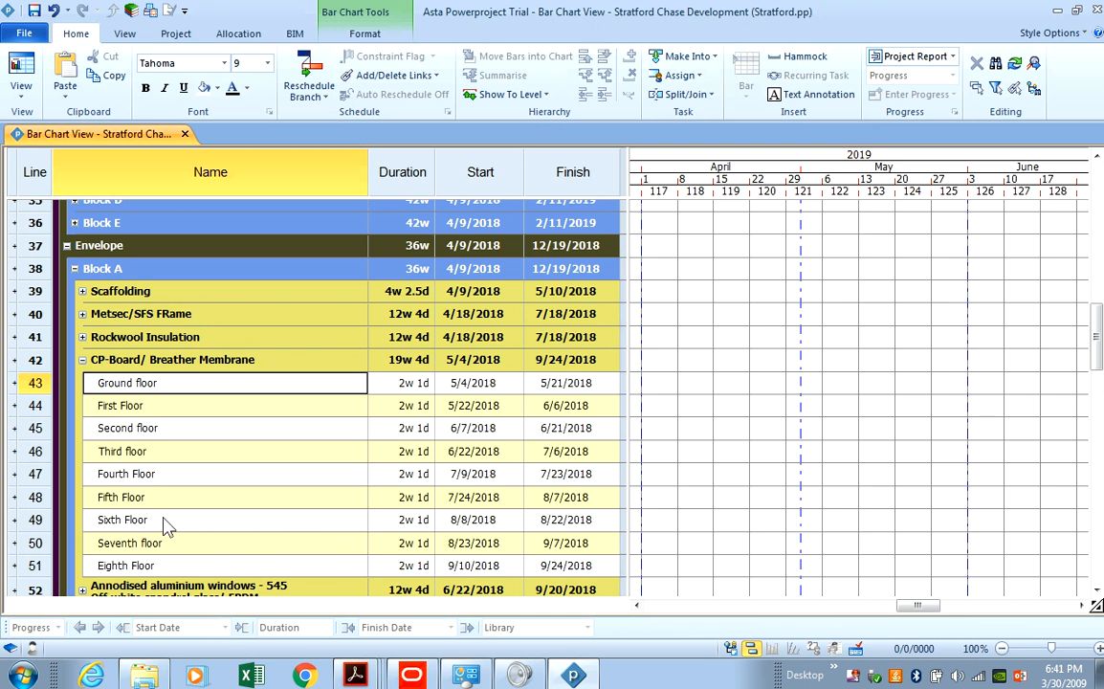
click(82, 360)
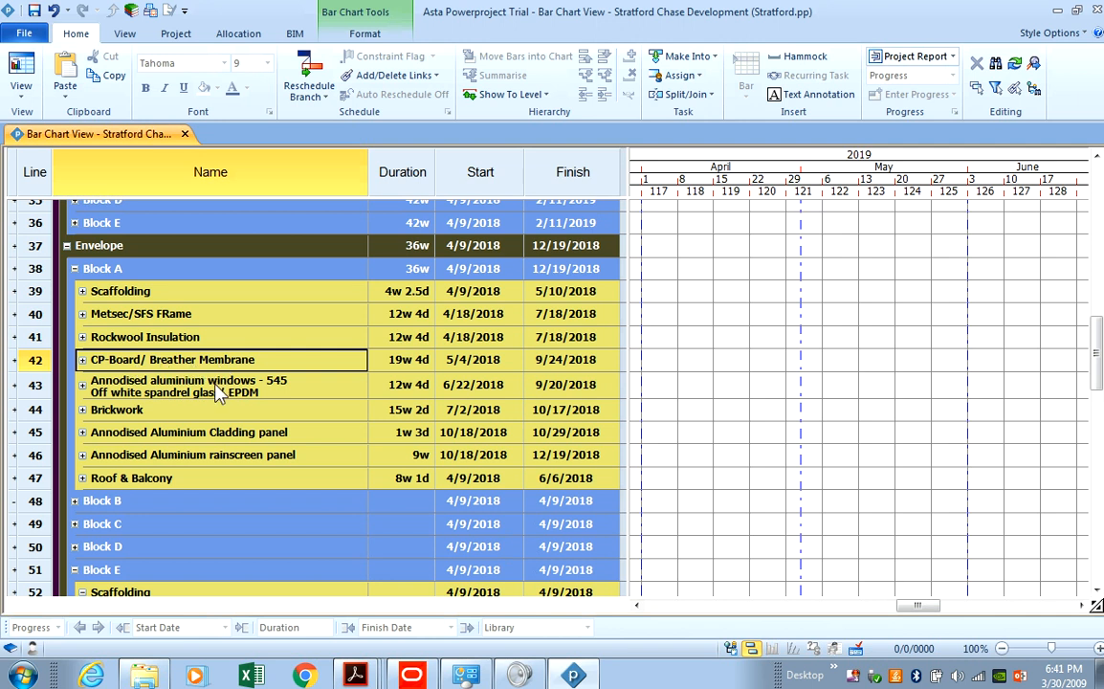
Expand and collapse the aluminium windows and Brickwork (Ground to Sixth Floor, 2w 1d) subtasks, then switch to the elevation.
click(82, 385)
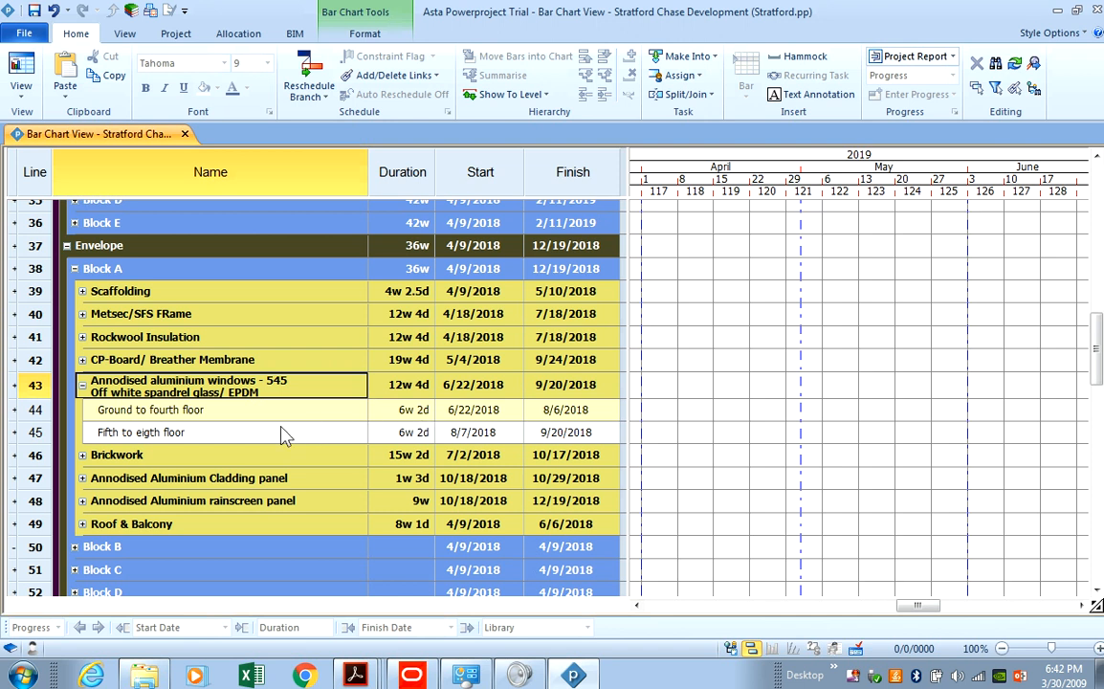
click(83, 388)
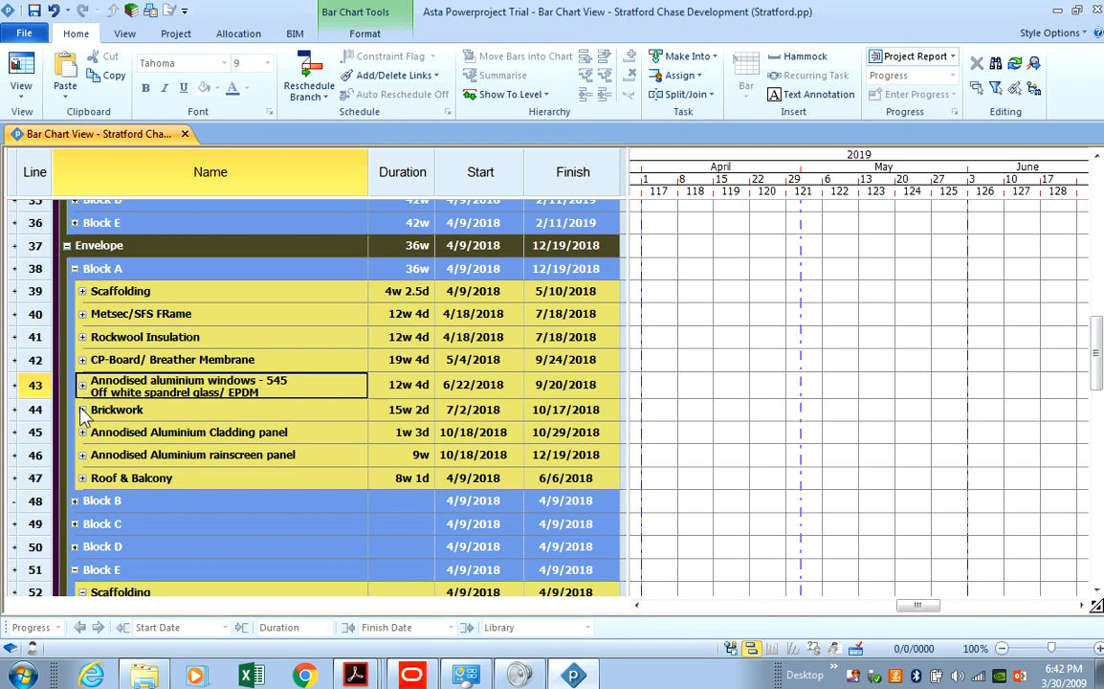
click(82, 410)
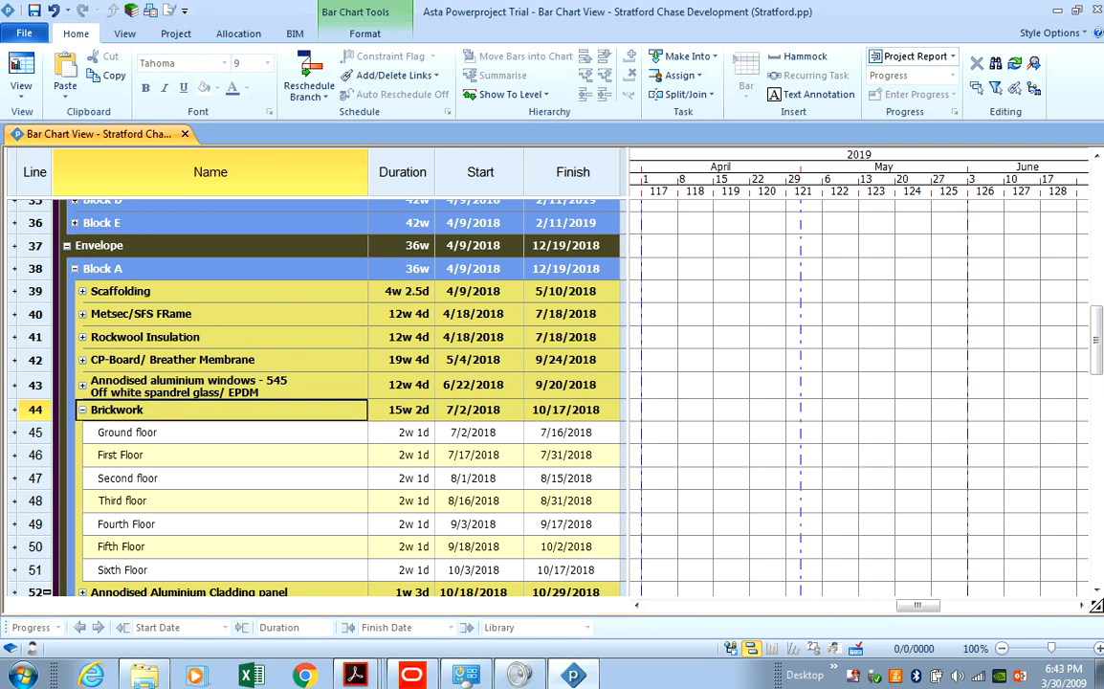
click(84, 410)
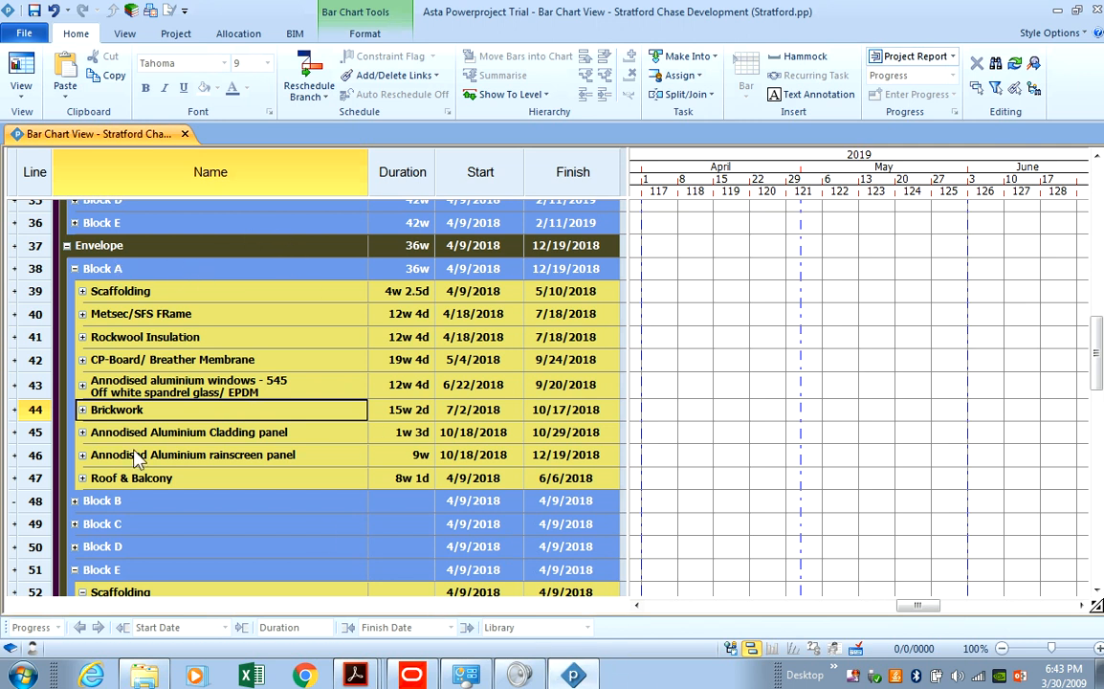
click(573, 678)
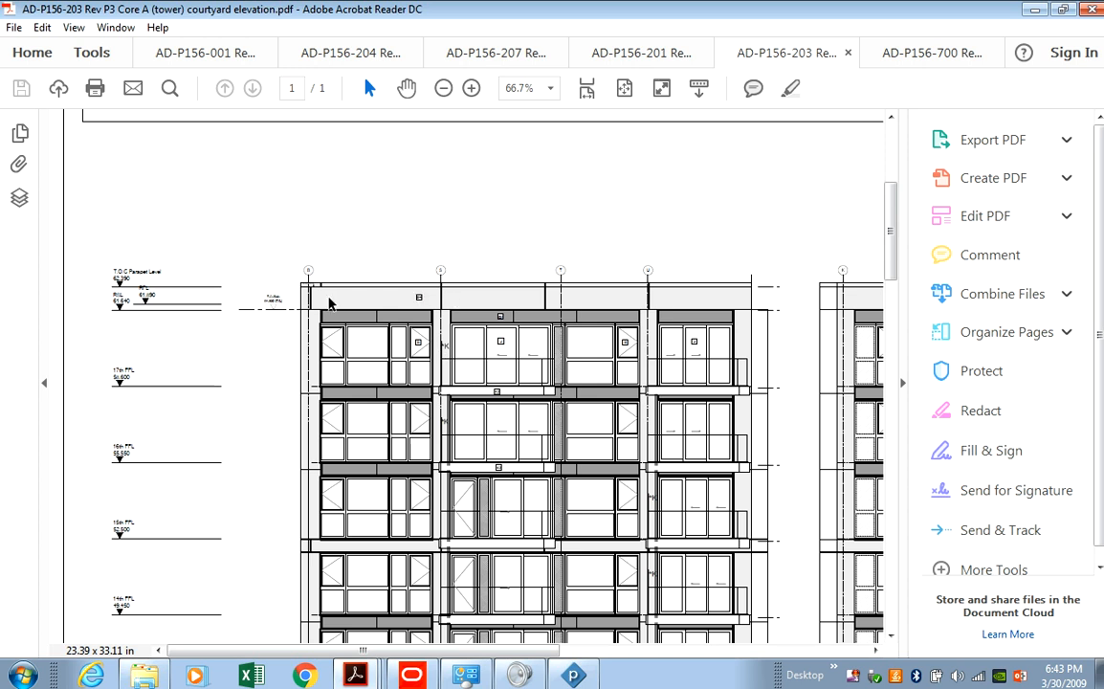
Scroll the courtyard elevation down to the ground floor level, then return to Powerproject.
scroll(622, 322, down, 1)
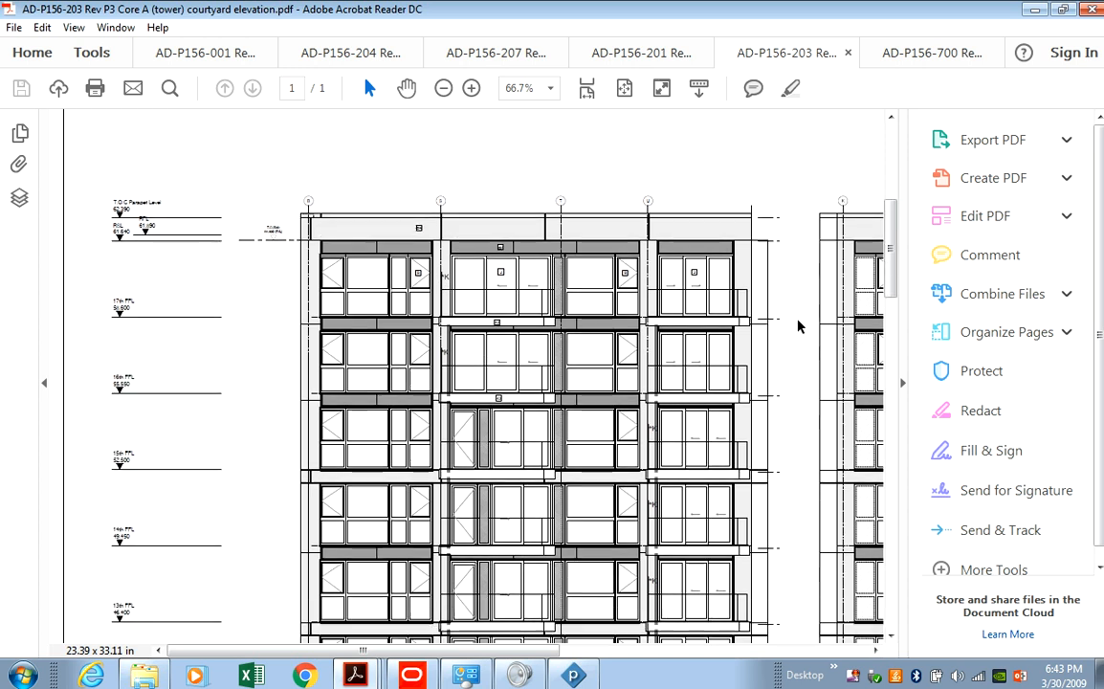
mouse_move(890, 284)
mouse_down()
mouse_move(880, 593)
mouse_move(877, 572)
mouse_up()
click(579, 680)
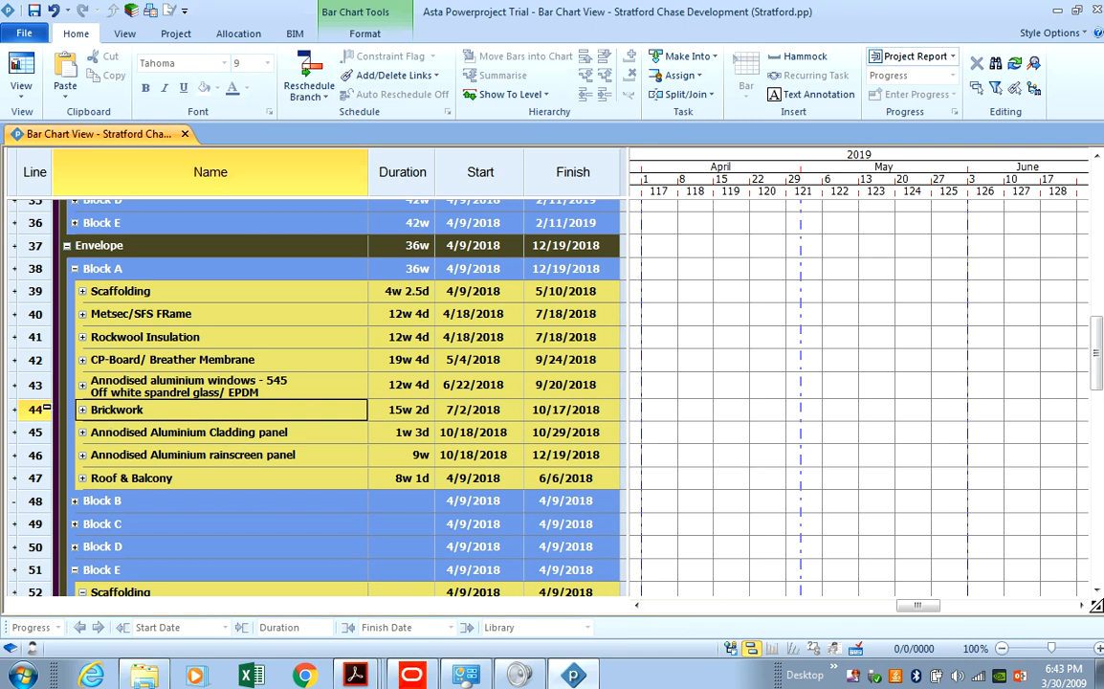
Scroll the chart back to April 2018 and select Block A's envelope rows 39–47.
click(59, 413)
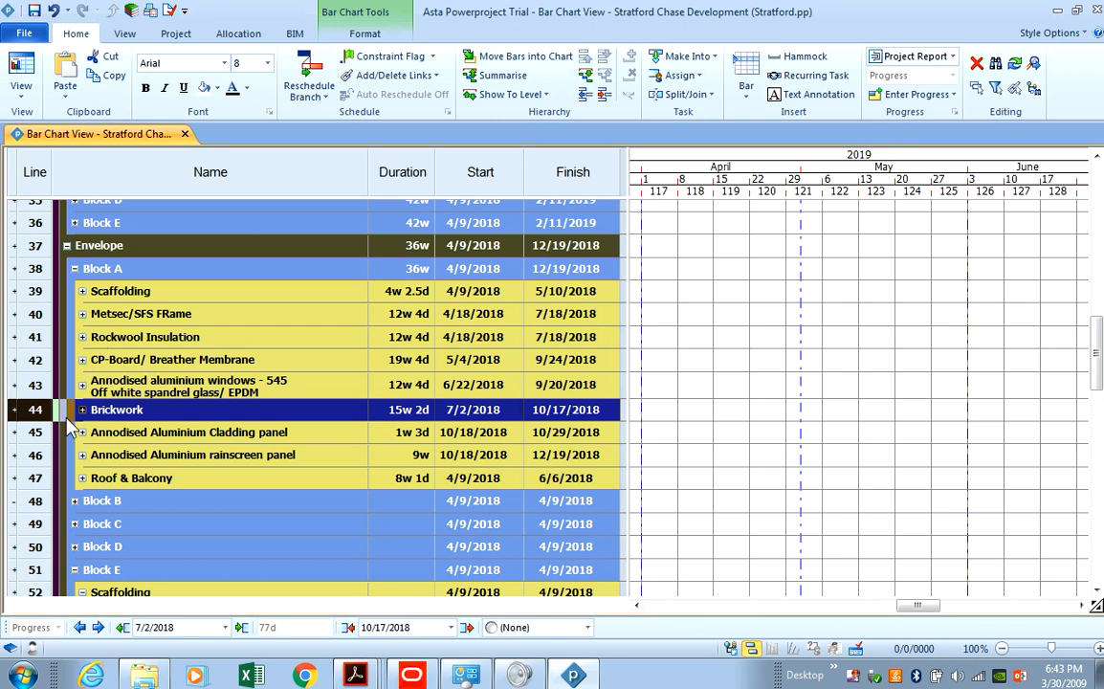
scroll(81, 430, down, 1)
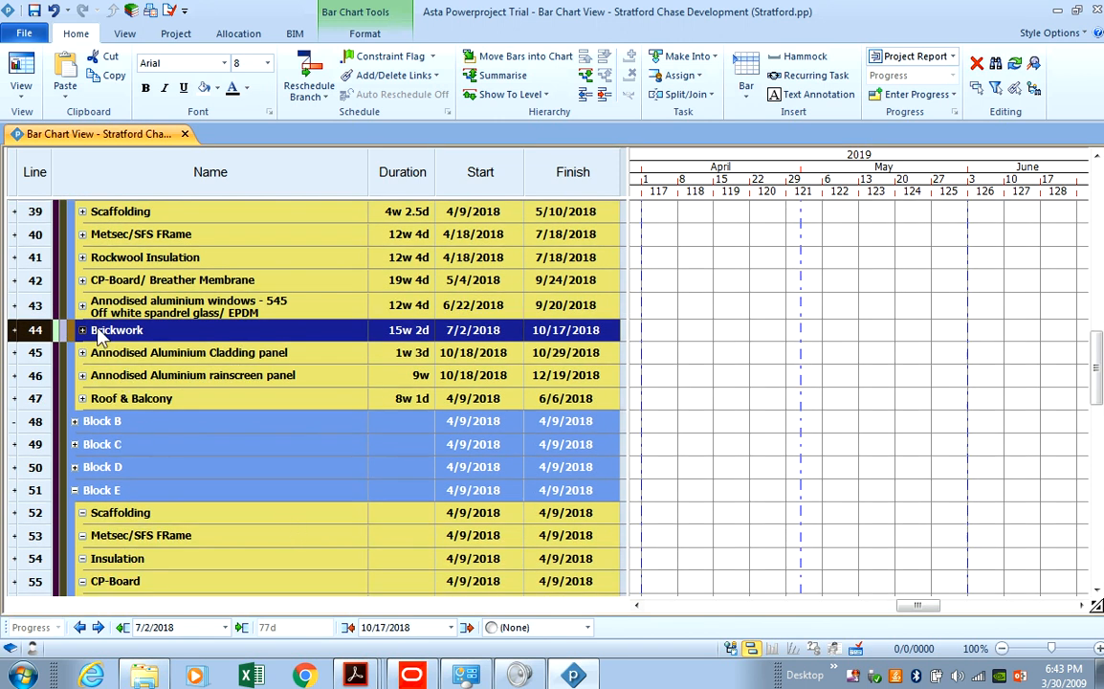
drag(917, 606, 752, 632)
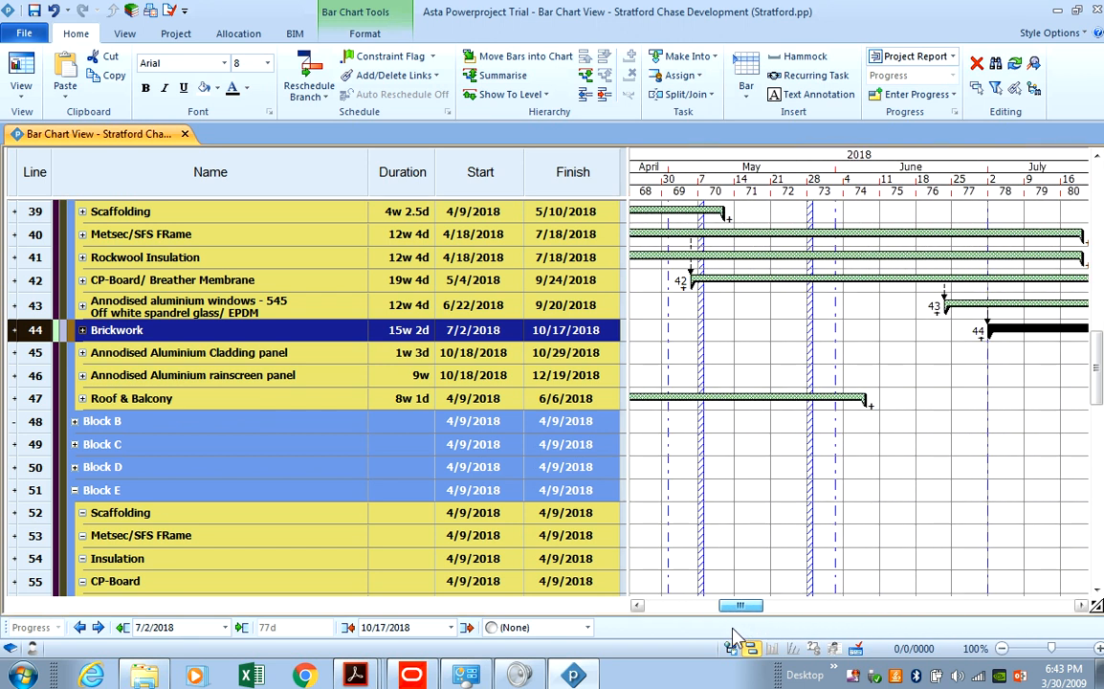
drag(733, 629, 723, 627)
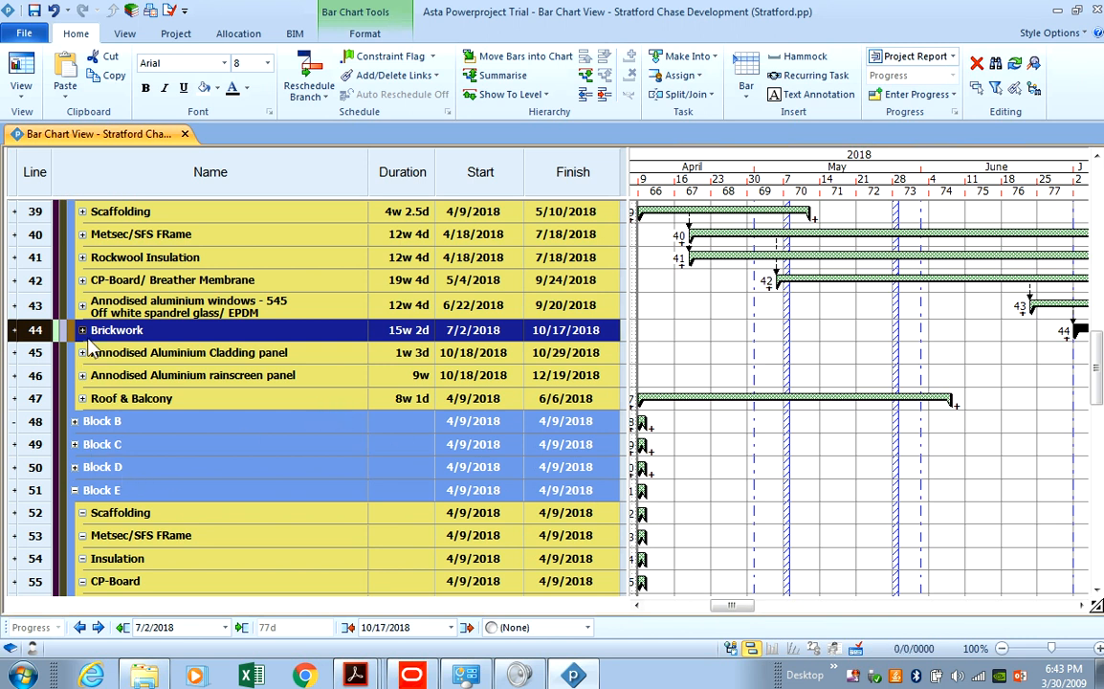
click(79, 446)
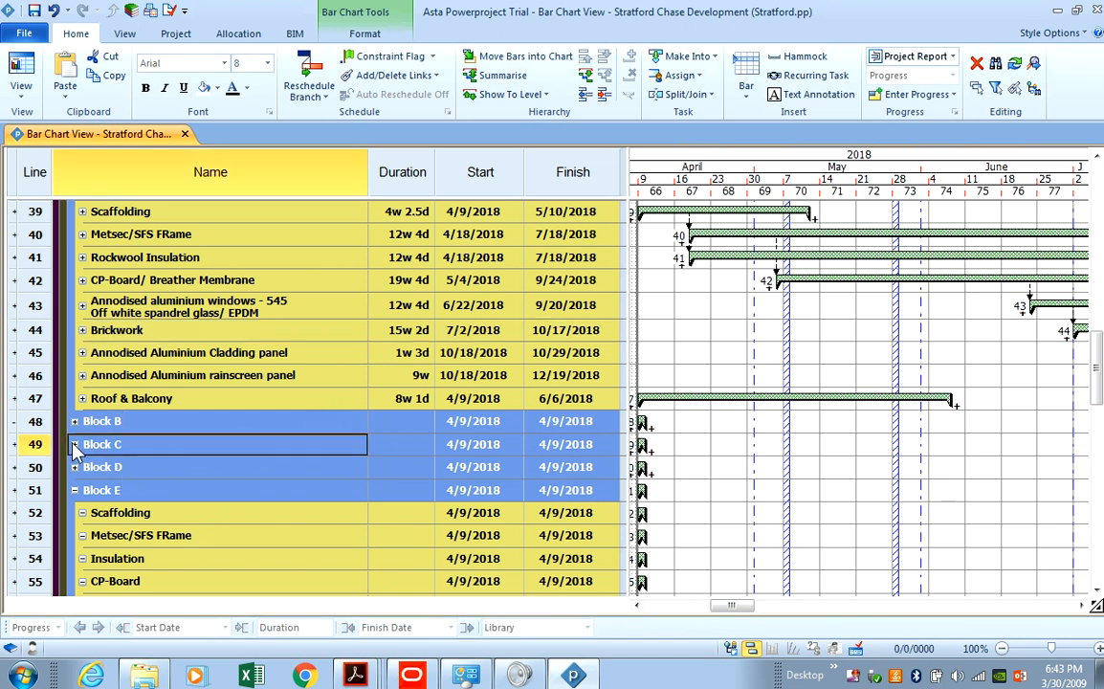
scroll(86, 306, up, 3)
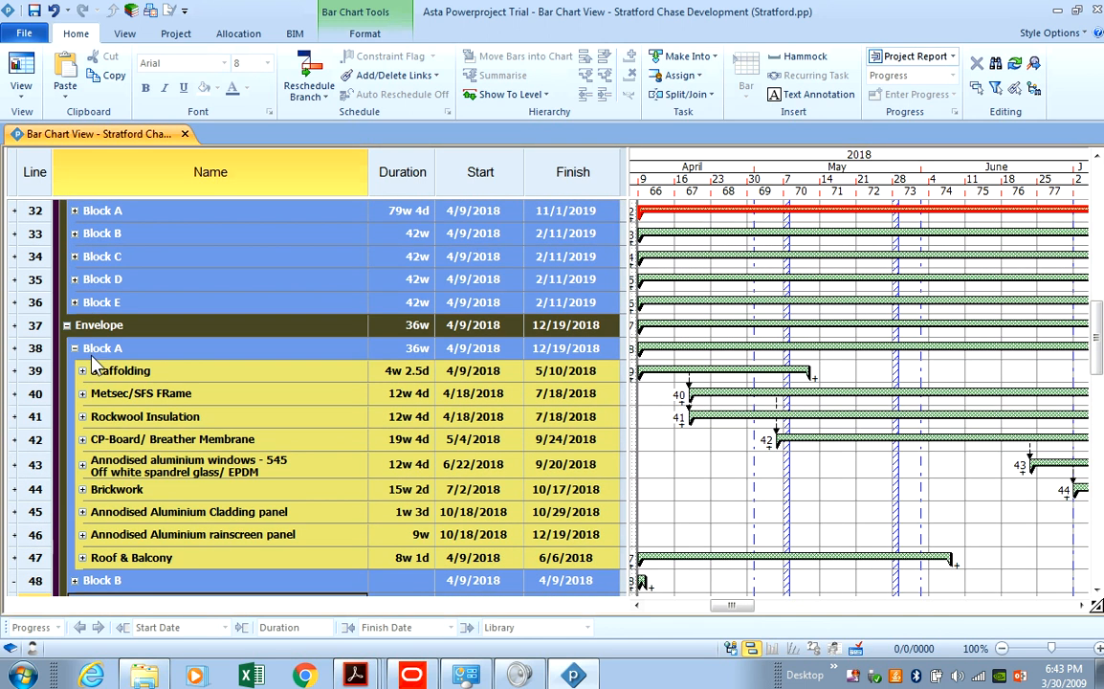
drag(36, 371, 38, 558)
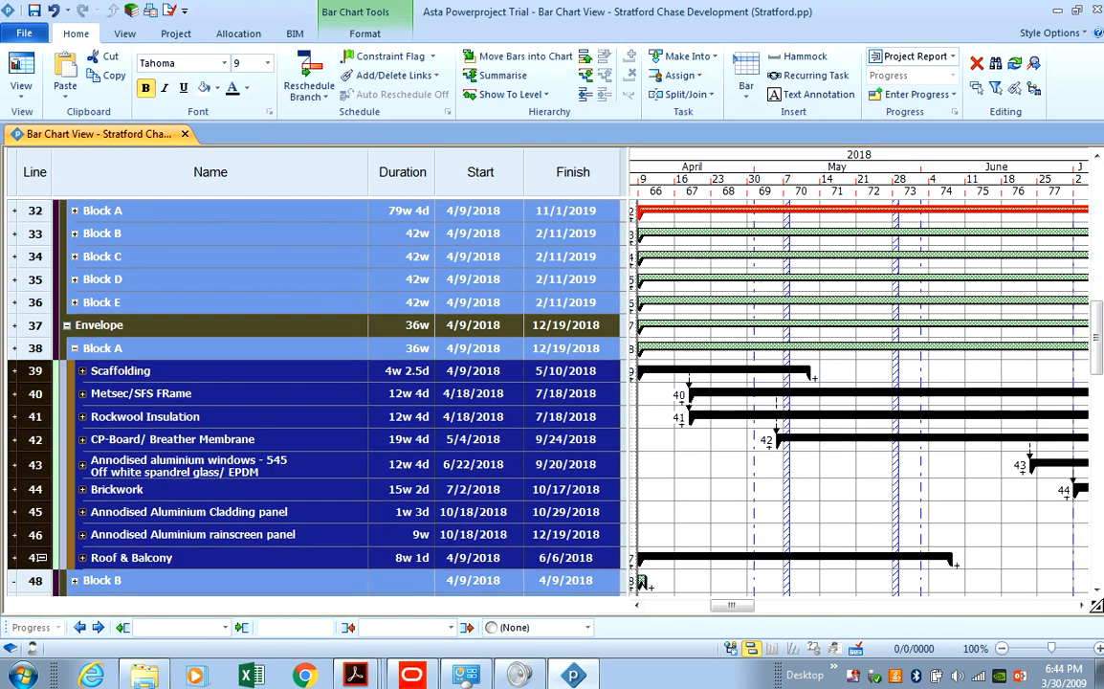
Select Block A's envelope tasks from Scaffolding to Roof & Balcony.
click(38, 558)
scroll(99, 535, down, 4)
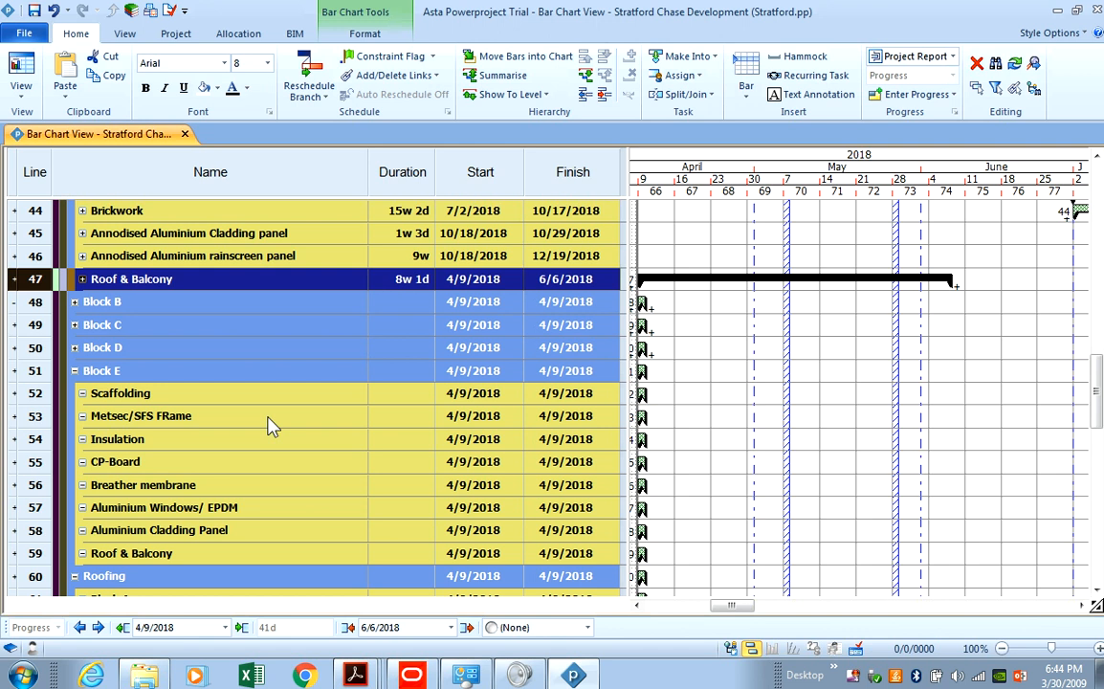
scroll(75, 358, up, 3)
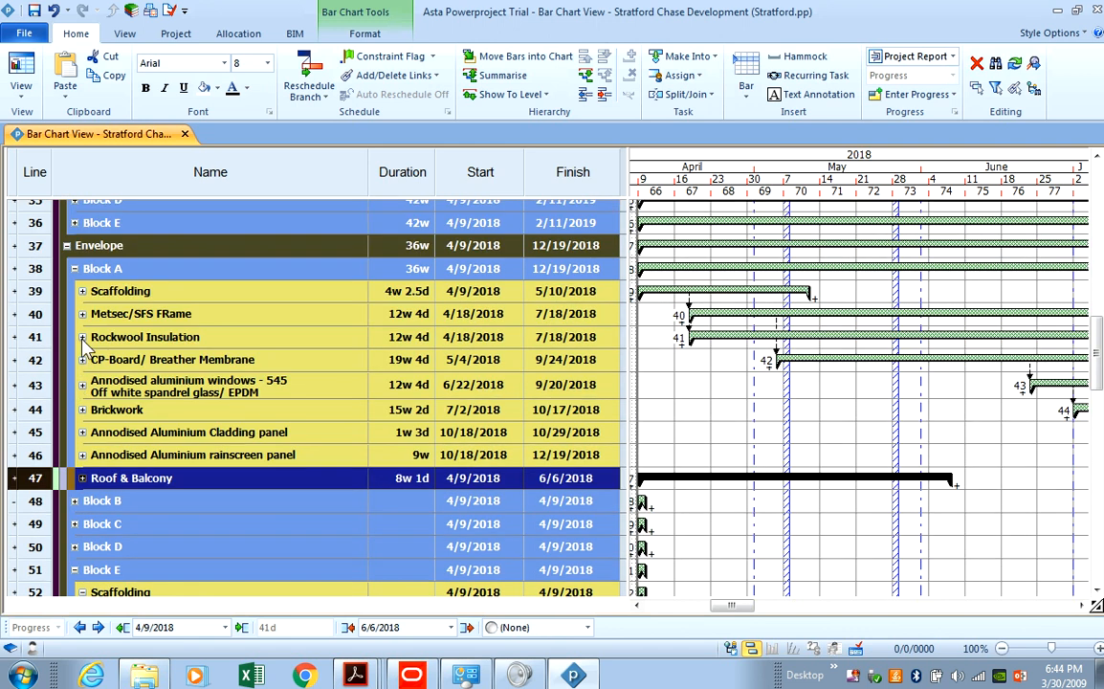
drag(38, 291, 28, 477)
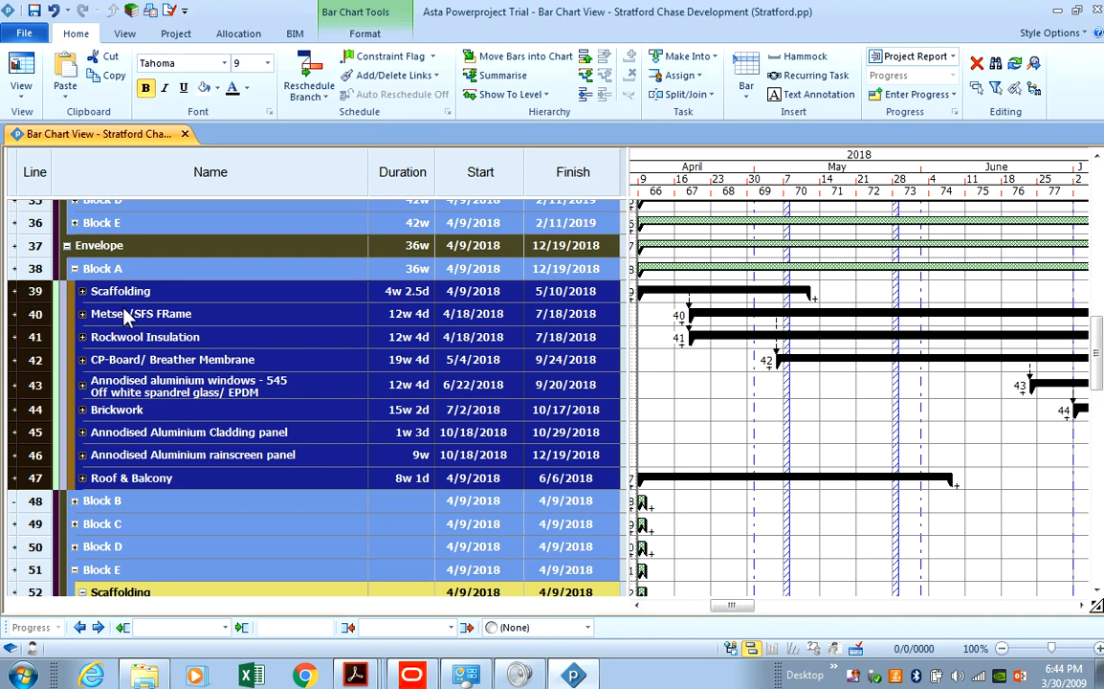
scroll(150, 466, down, 1)
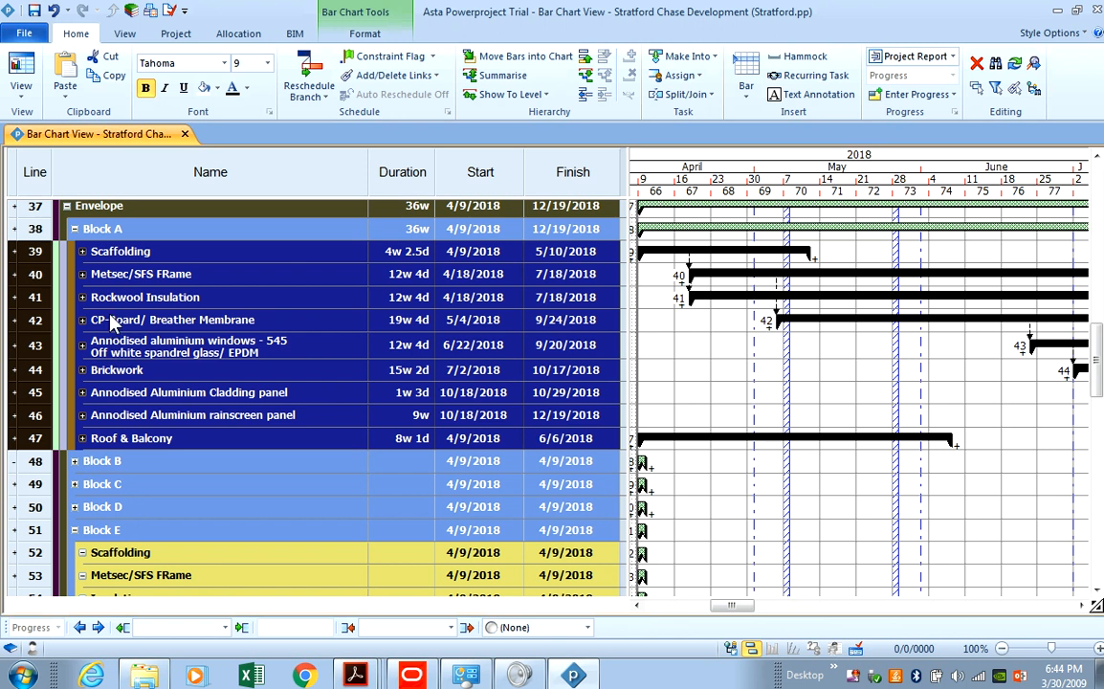
Check Metsec/SFS FRame's subtasks, then reselect all nine Block A envelope tasks and copy them.
click(82, 275)
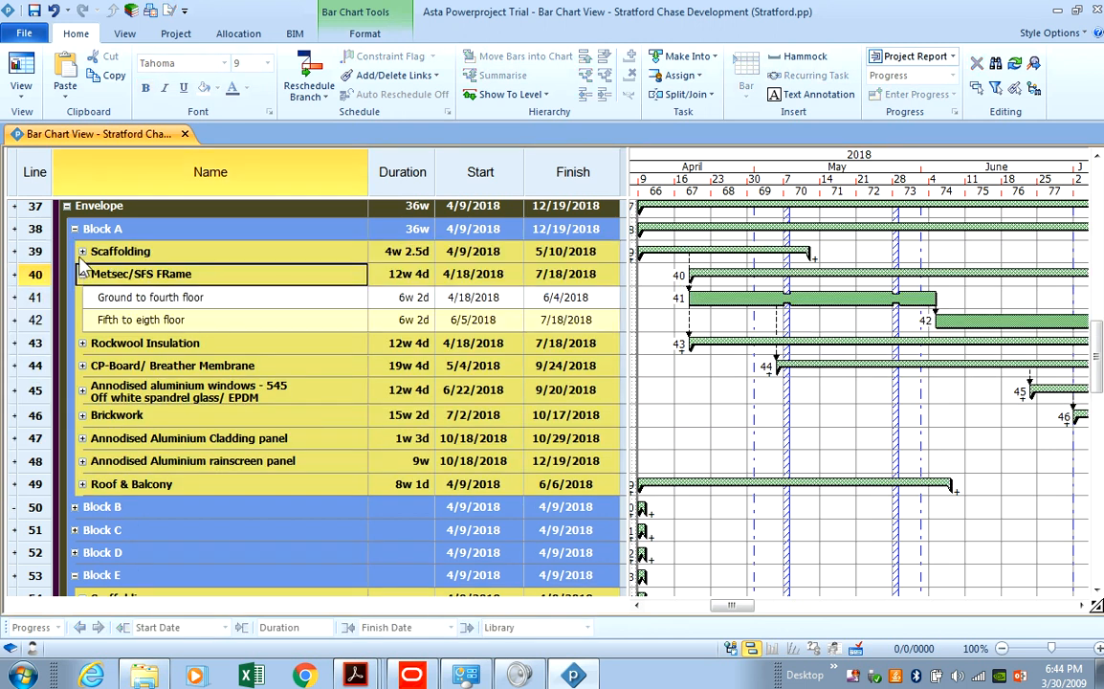
click(82, 274)
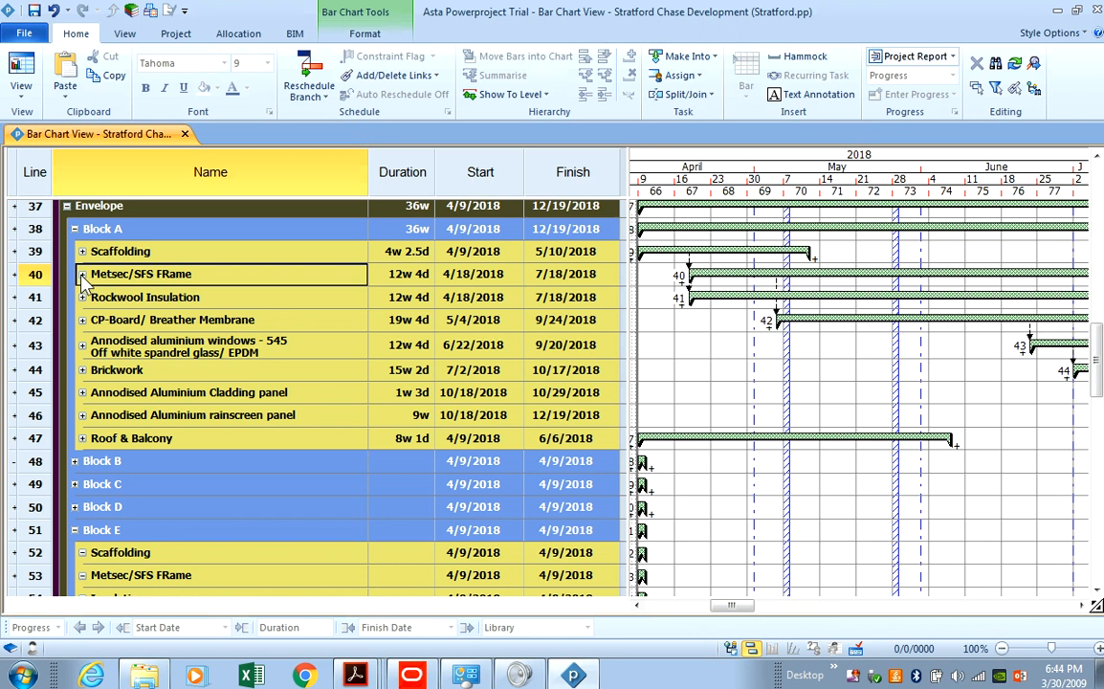
drag(55, 253, 36, 433)
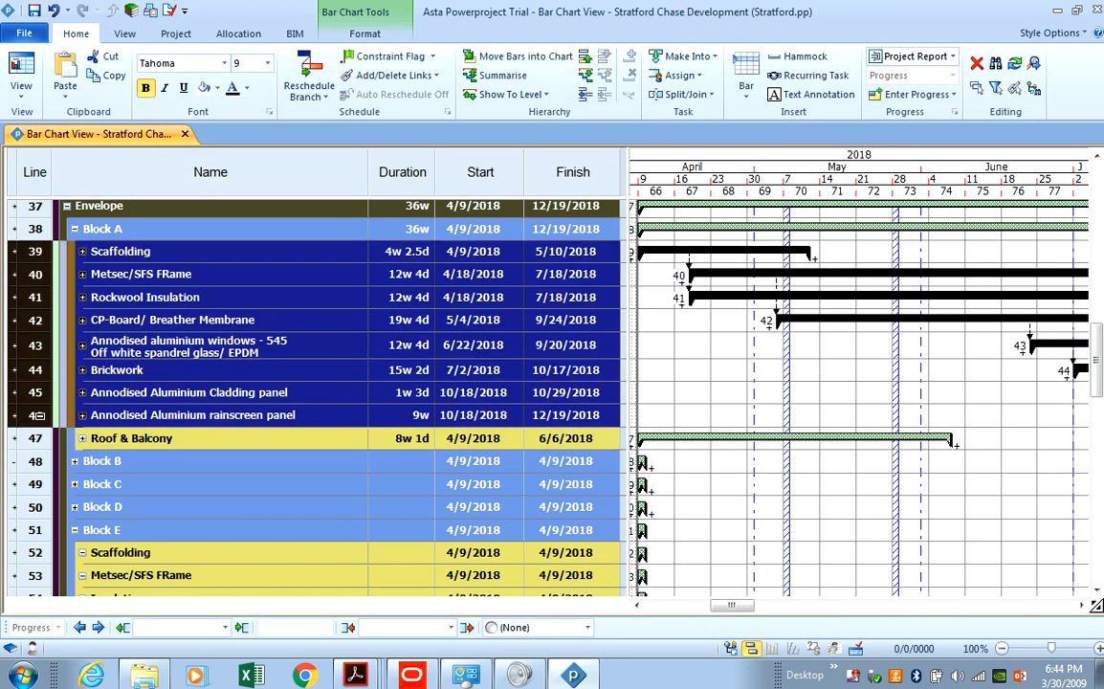
right_click(35, 322)
click(59, 327)
Expand Block B and bring up row actions on its new empty line above Block C.
scroll(72, 373, down, 3)
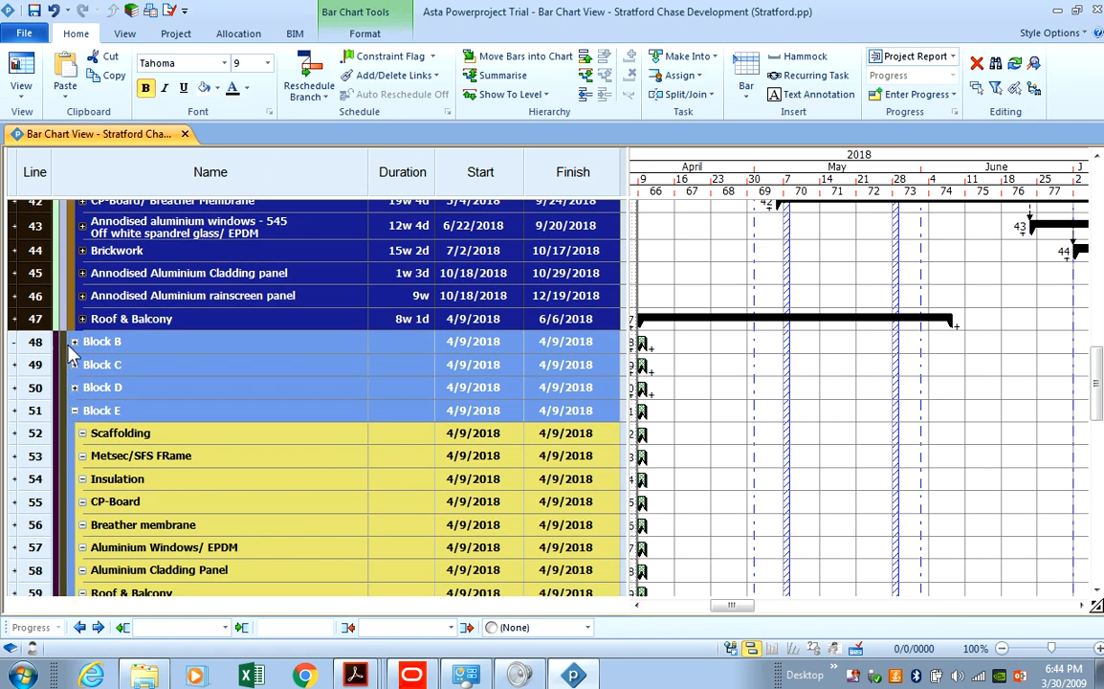
click(74, 343)
right_click(43, 369)
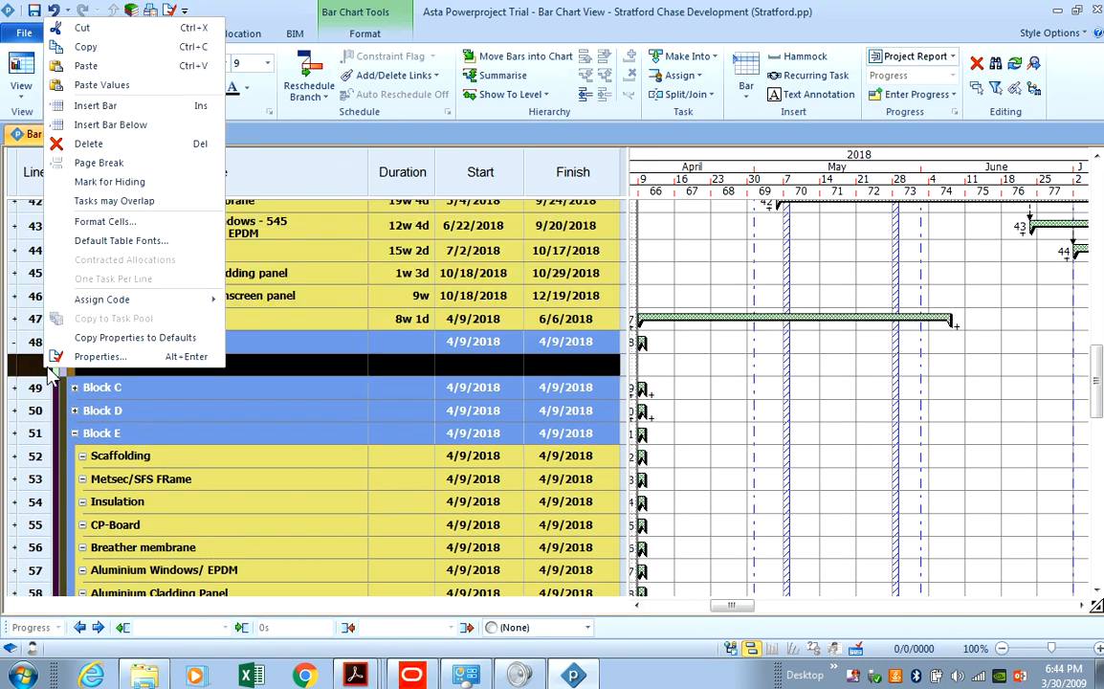
Paste the copied Block A envelope tasks into Block B's empty row.
click(122, 63)
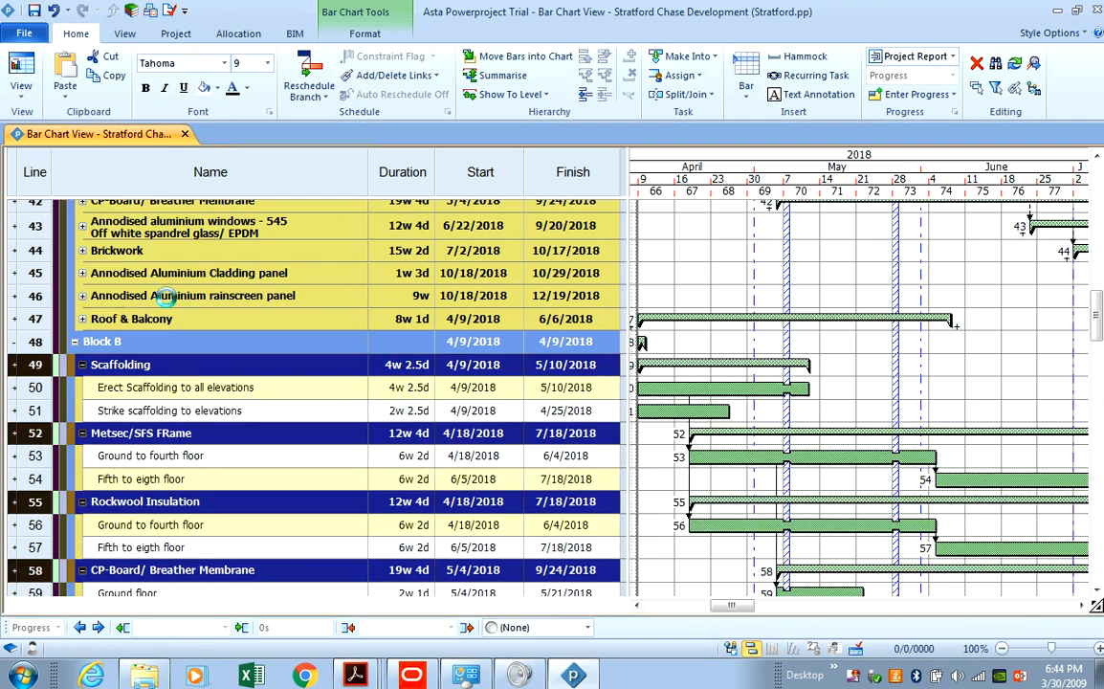
scroll(146, 393, down, 3)
scroll(148, 416, down, 3)
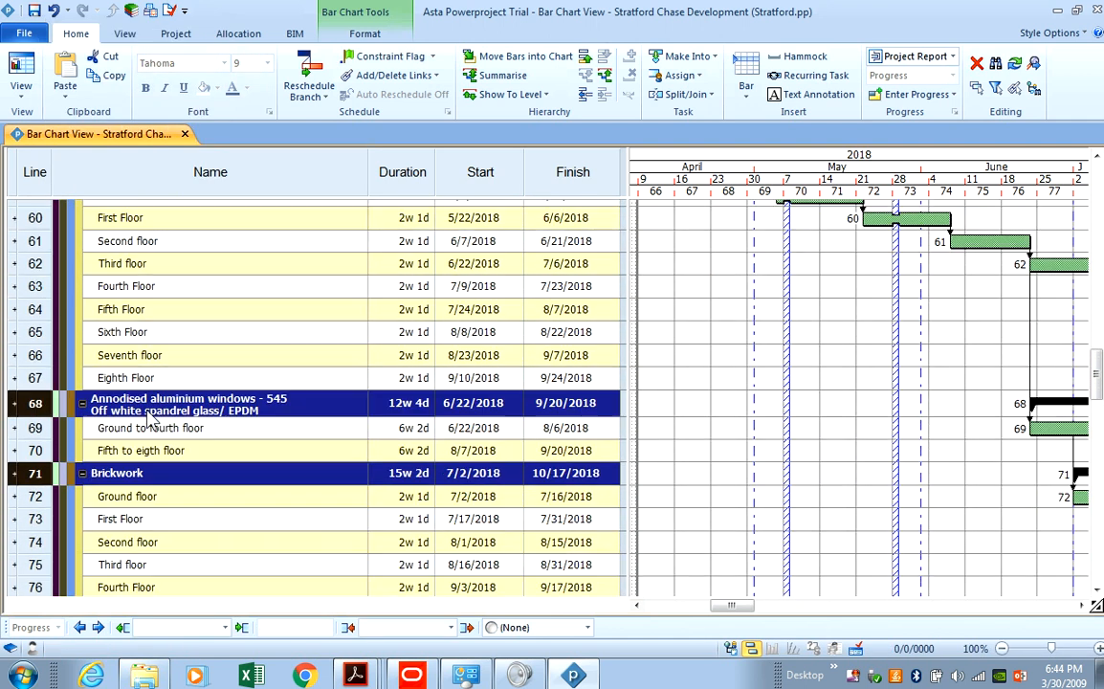
scroll(148, 417, up, 1)
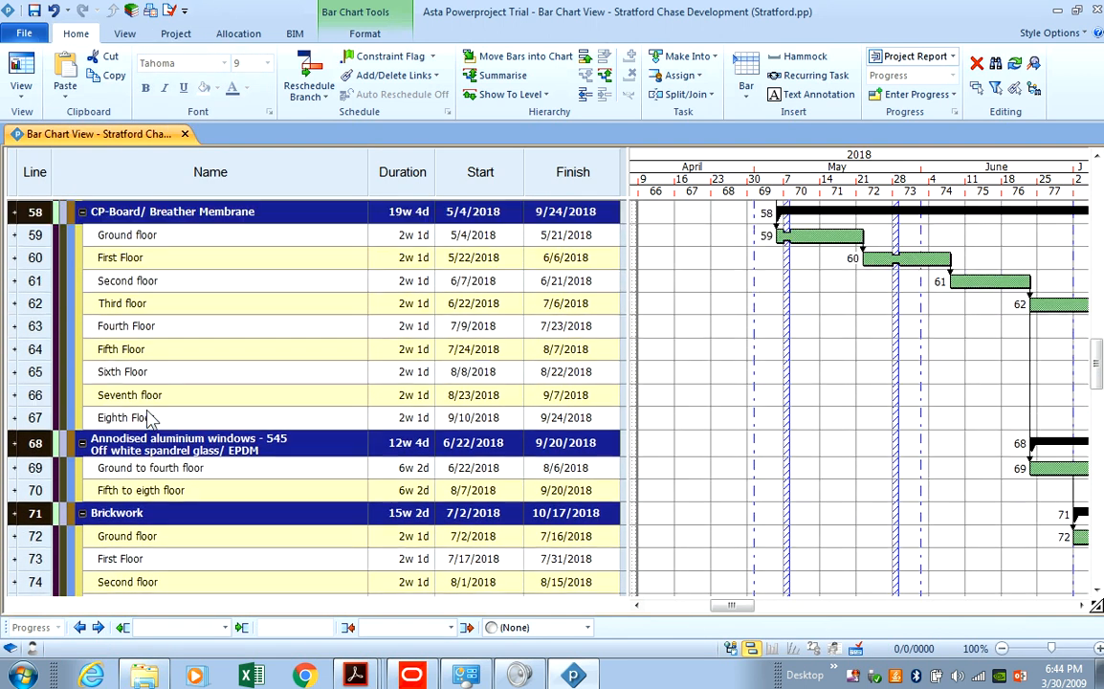
Collapse Block B's pasted groups, including windows, Brickwork, cladding, rainscreen, CP-Board and Roof & Balcony.
click(82, 444)
click(82, 468)
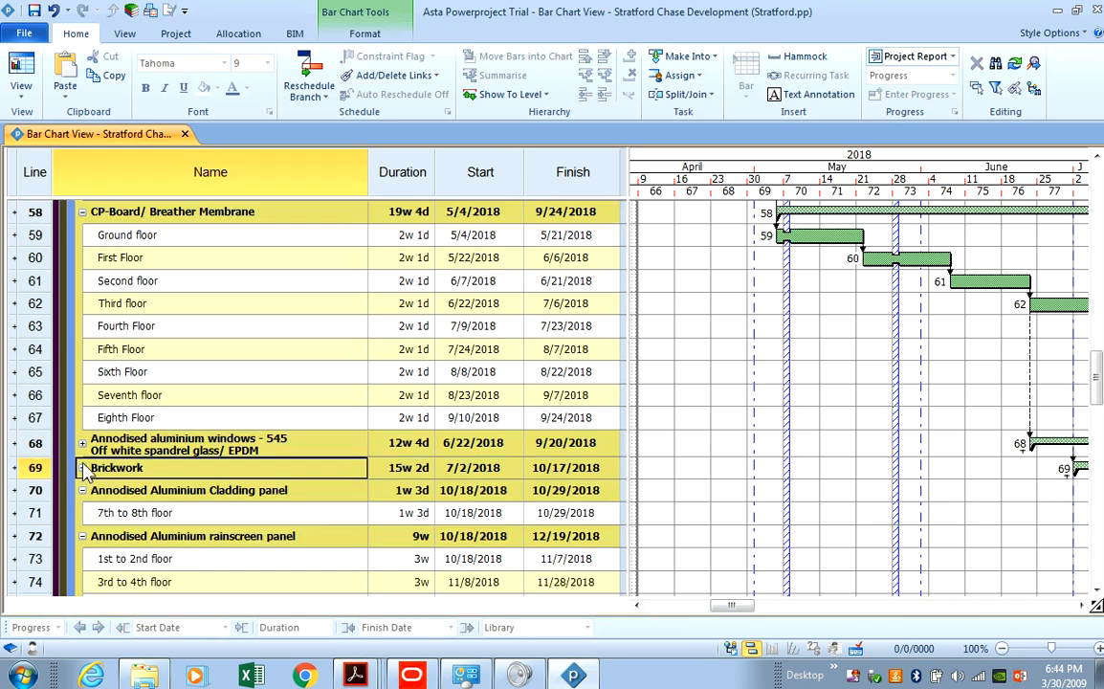
click(82, 490)
click(82, 513)
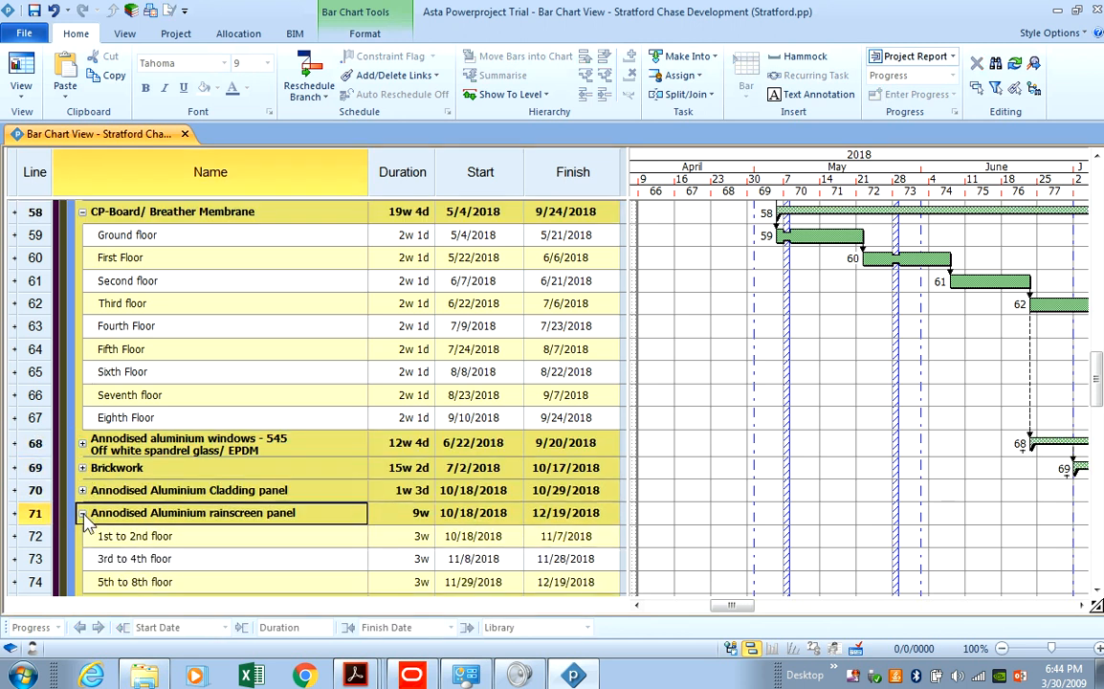
click(83, 212)
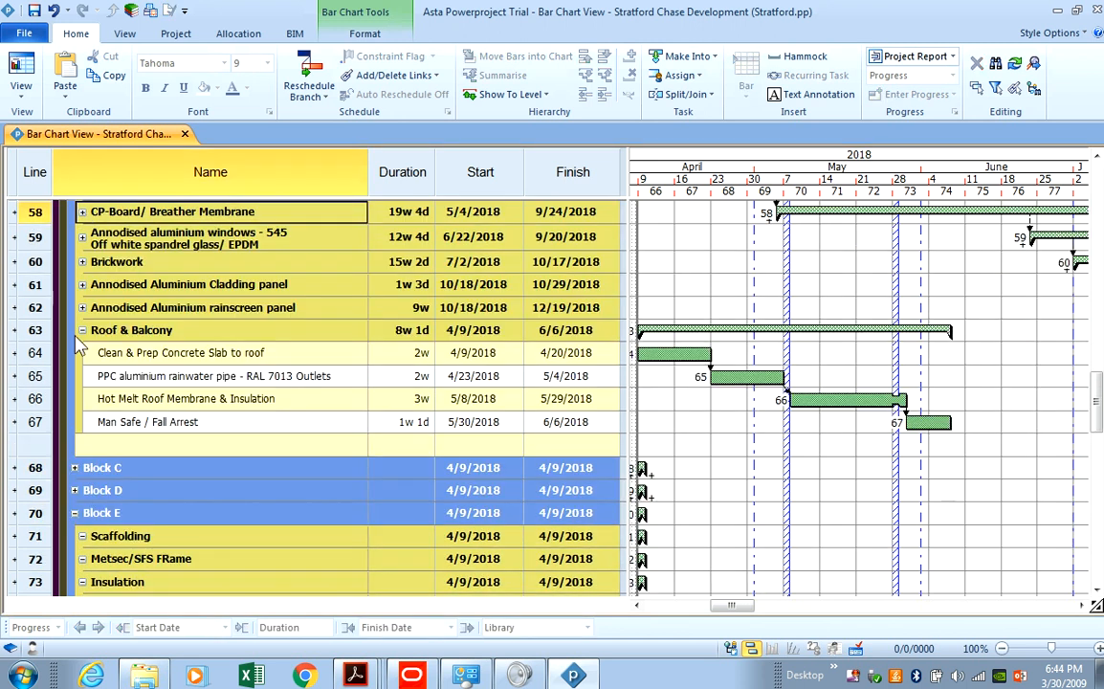
click(82, 323)
Delete the leftover blank row under Block B.
scroll(84, 334, down, 2)
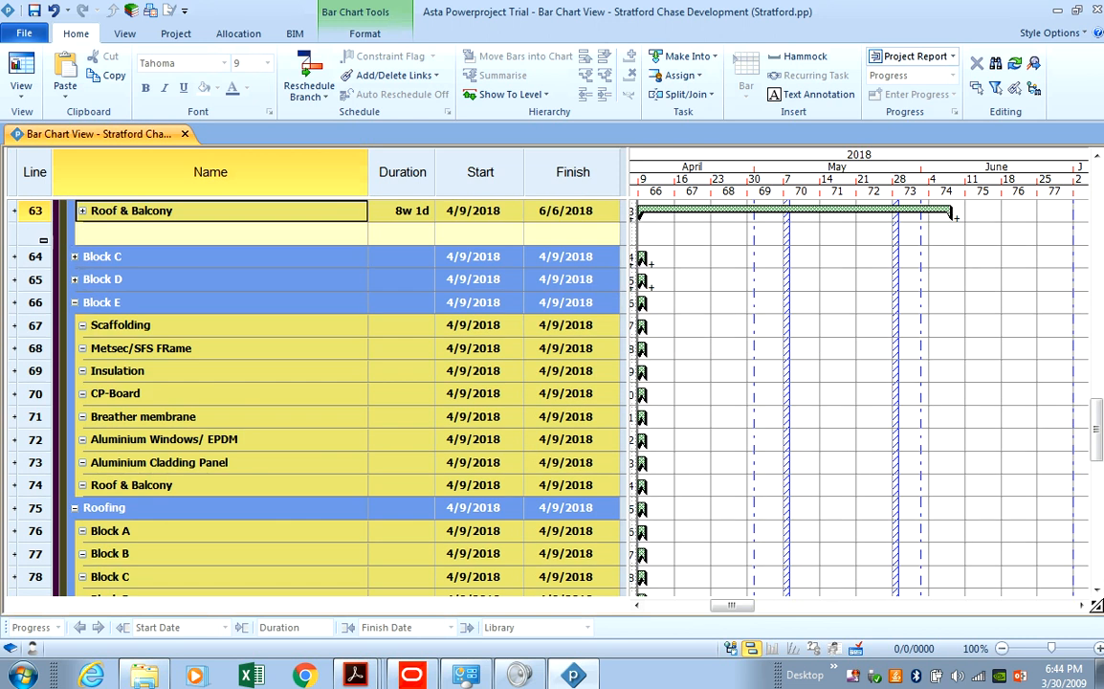
right_click(45, 235)
click(89, 366)
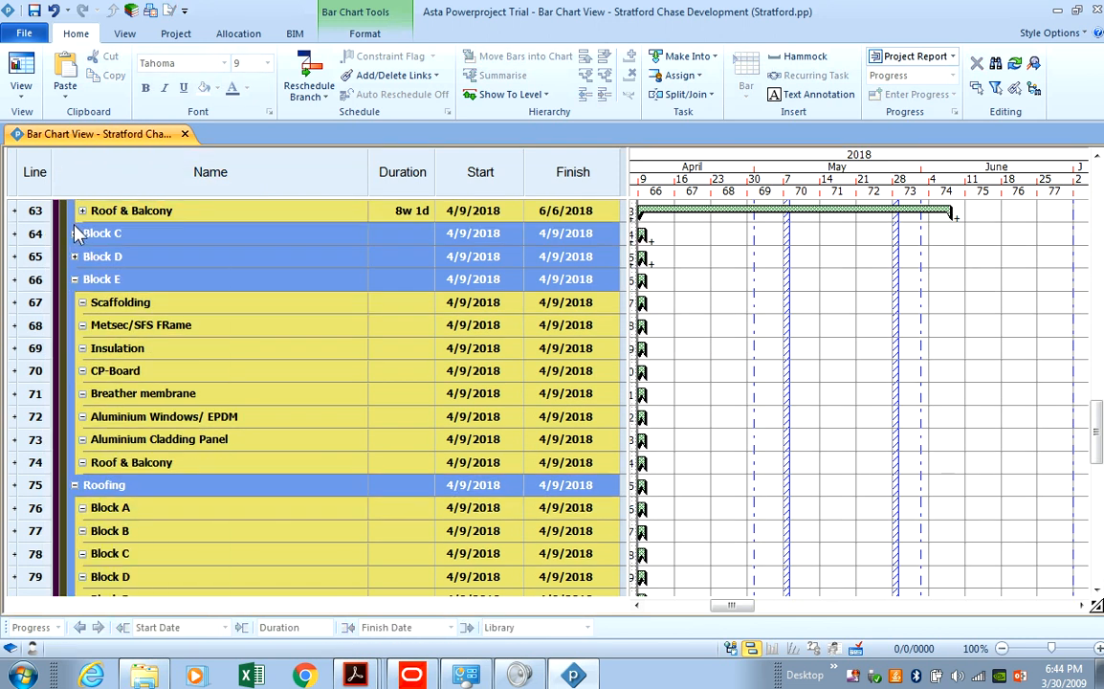
Expand Block C and paste the envelope tasks into it, then expose Block D's empty row.
click(74, 234)
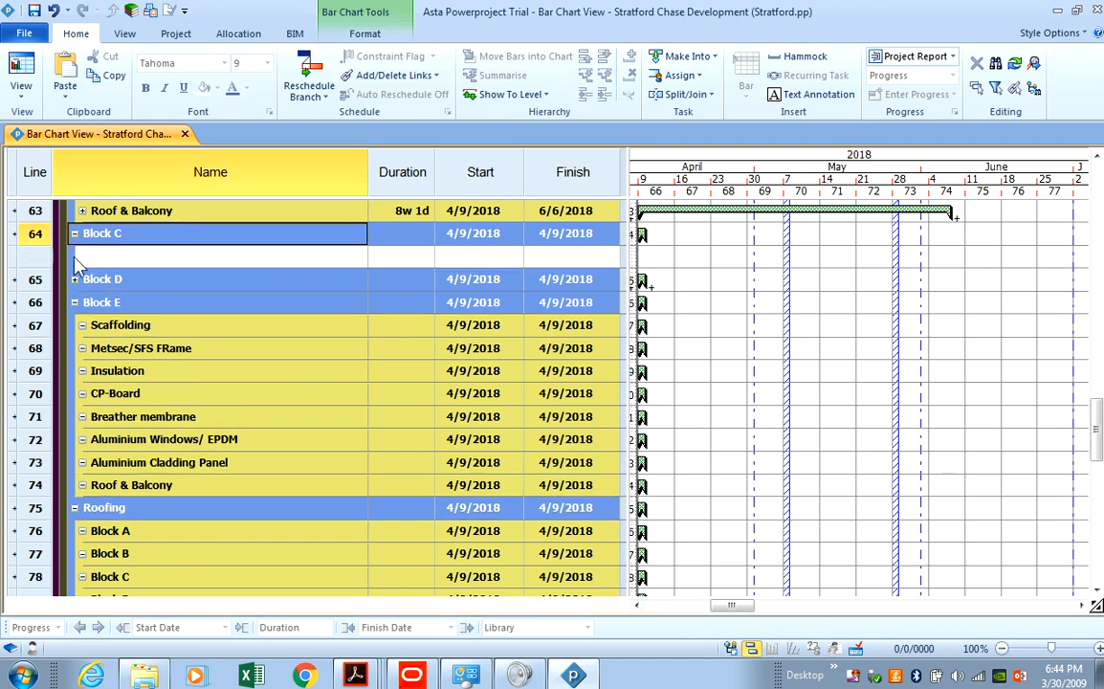
right_click(48, 257)
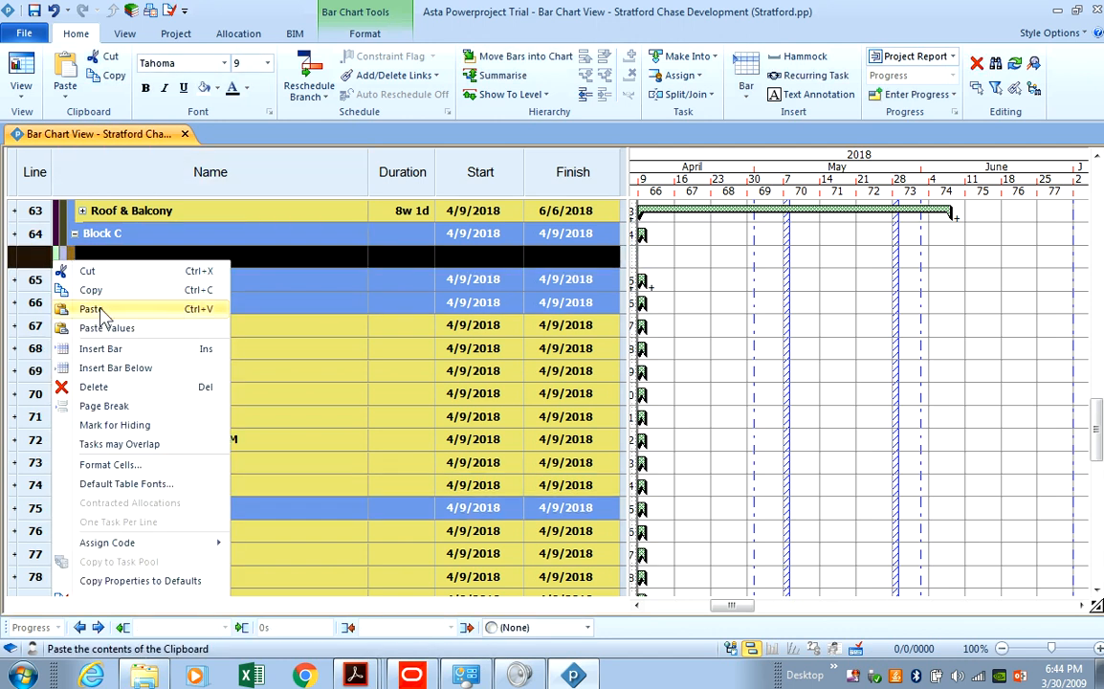
click(119, 308)
scroll(85, 363, down, 11)
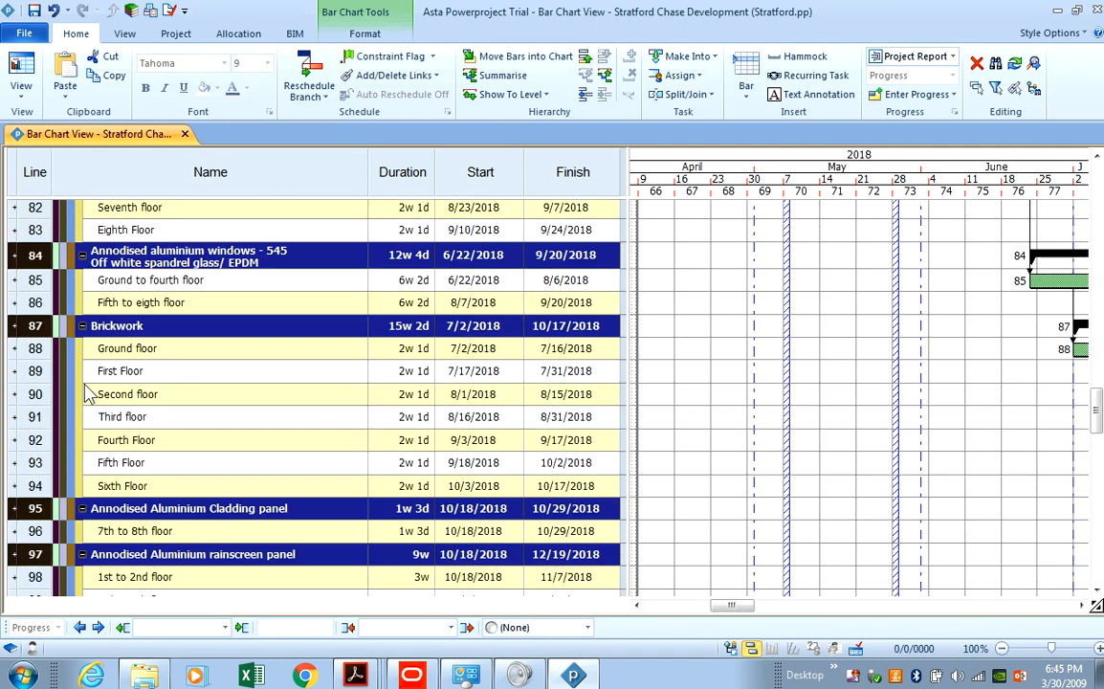
scroll(85, 402, down, 2)
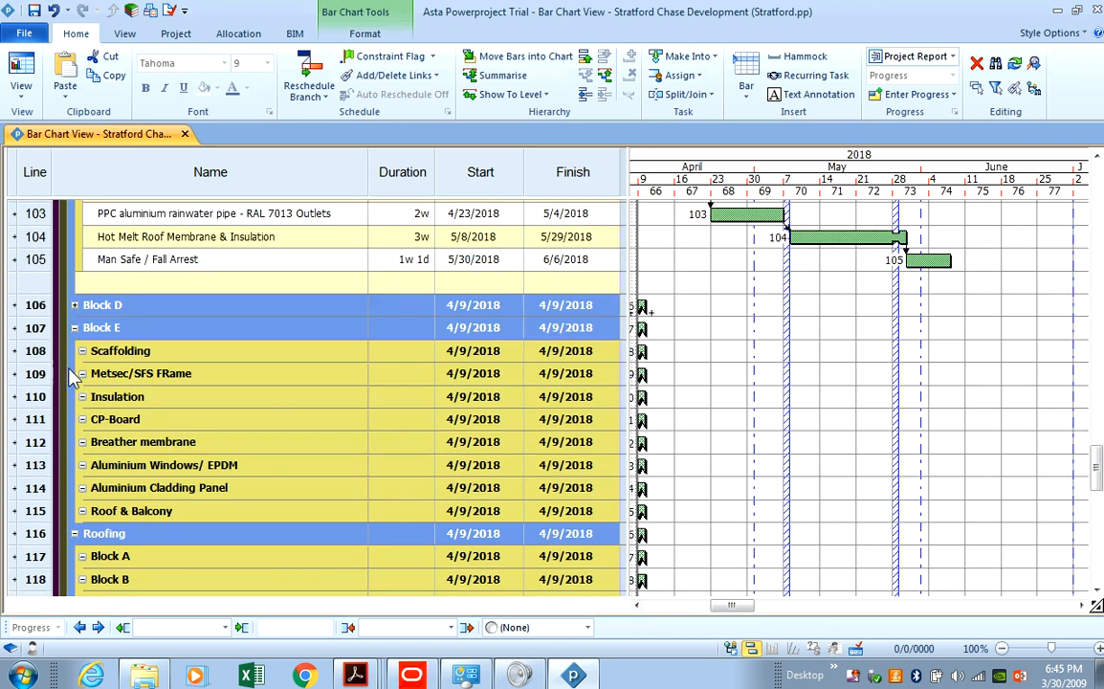
click(74, 305)
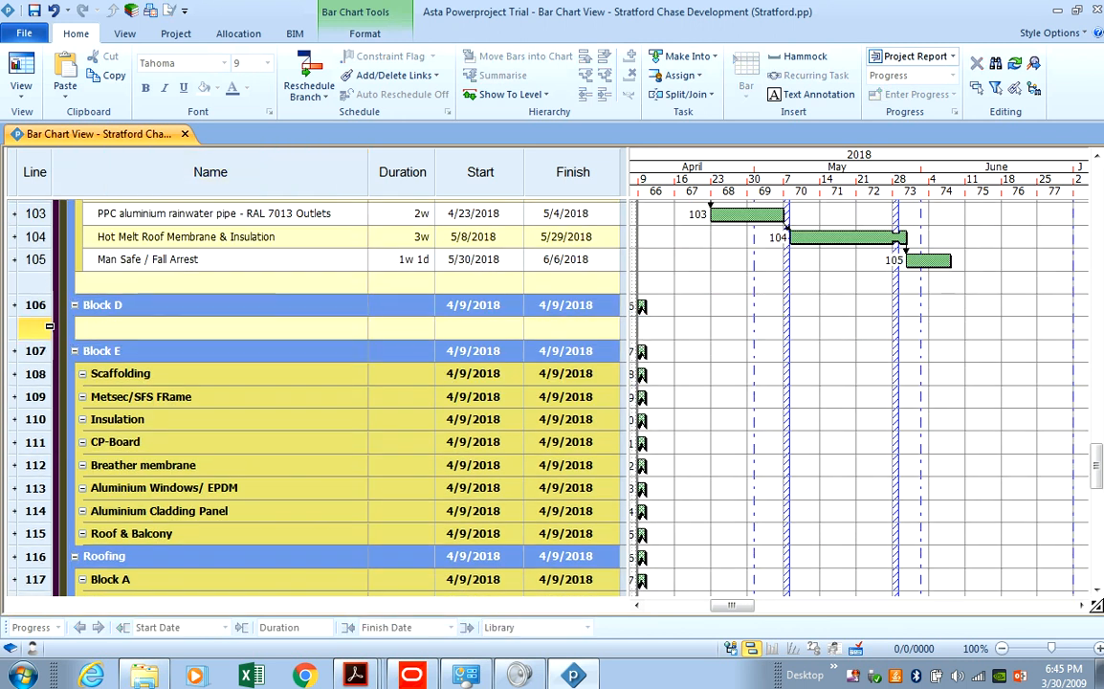
right_click(57, 330)
click(565, 669)
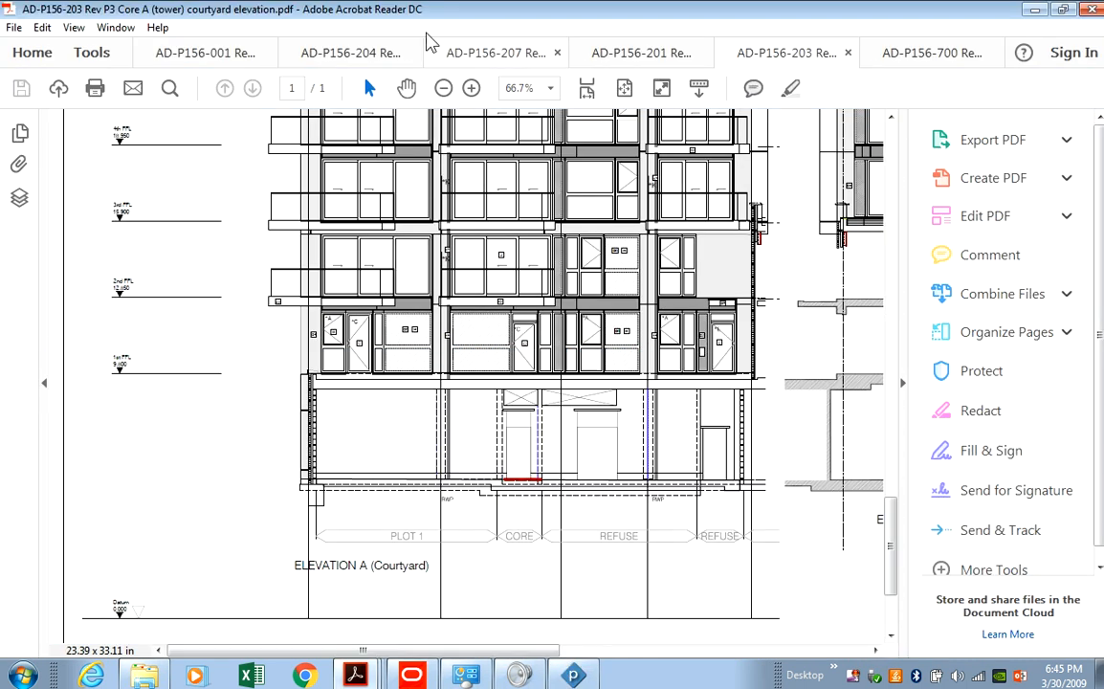
click(635, 53)
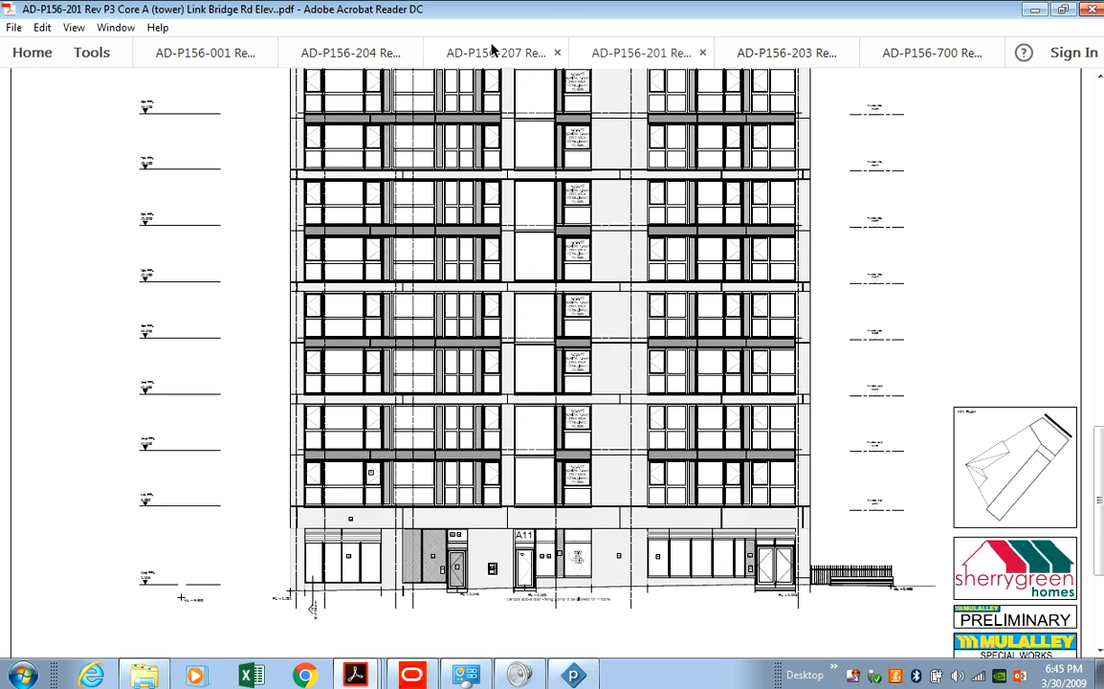
click(488, 53)
scroll(530, 275, up, 3)
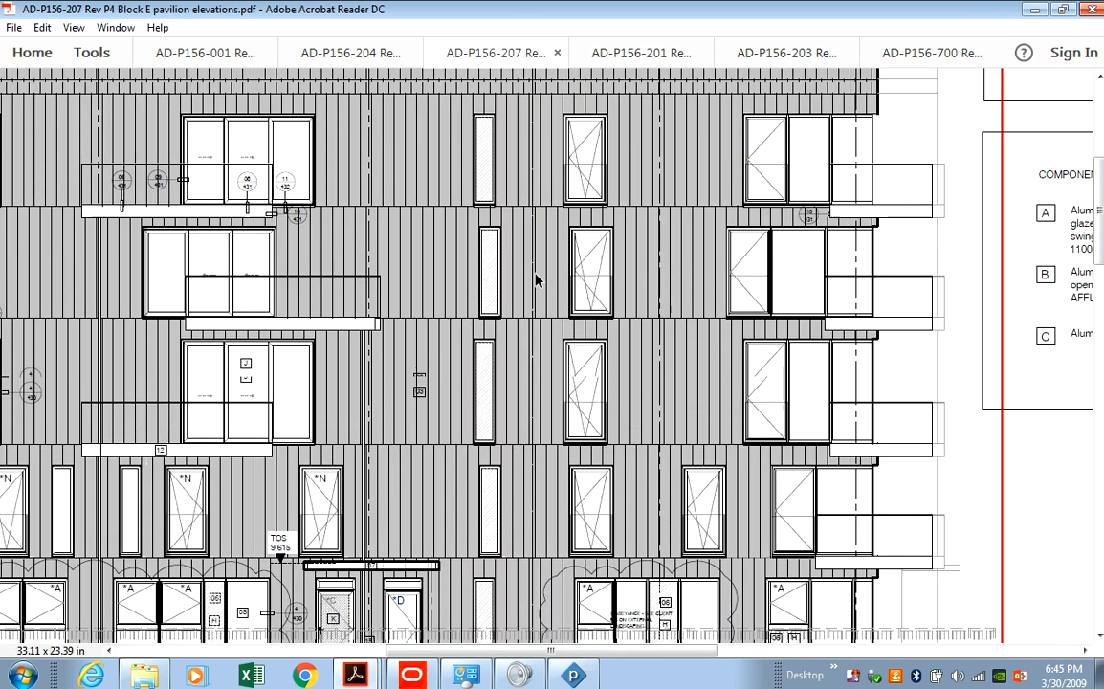
scroll(310, 278, up, 1)
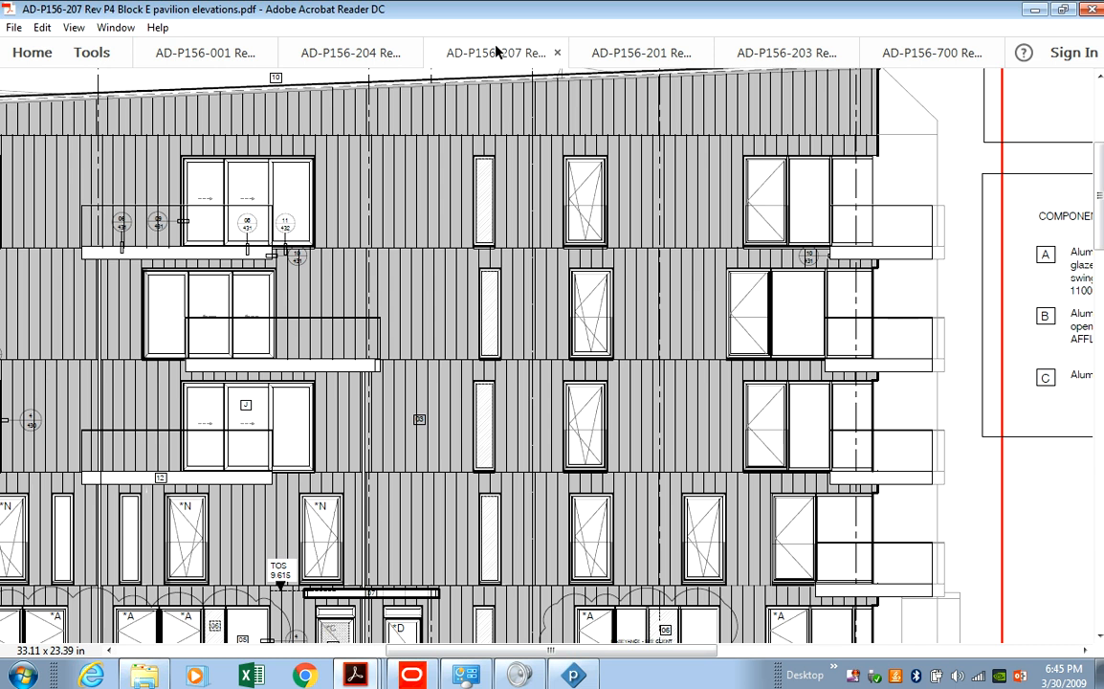
click(325, 53)
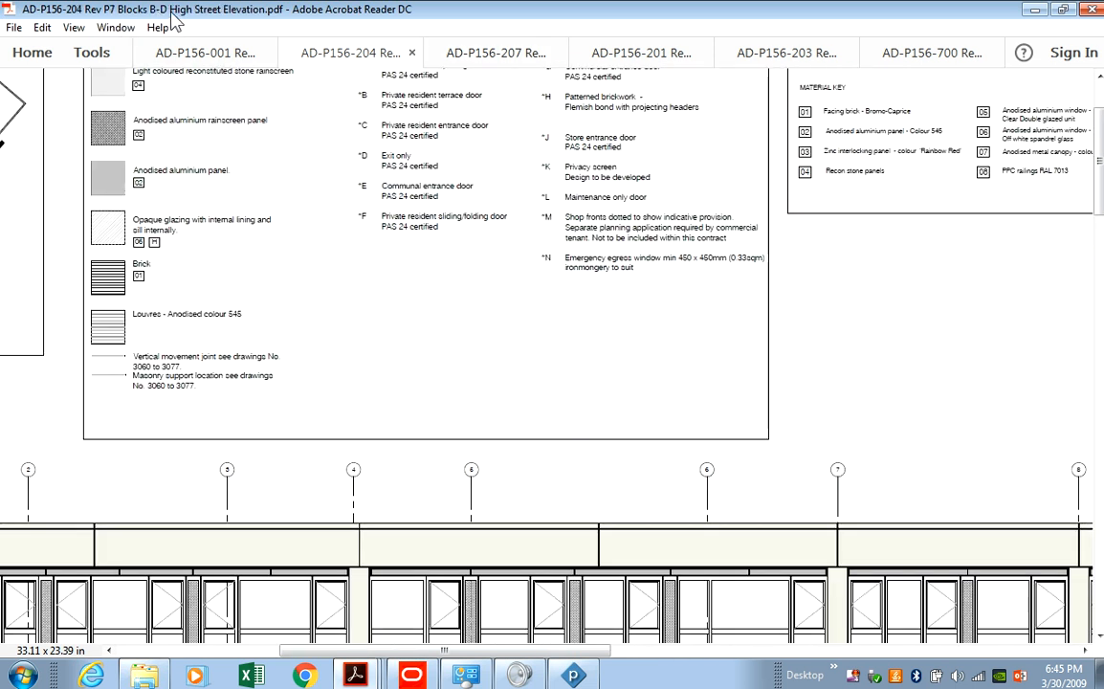
scroll(532, 450, down, 6)
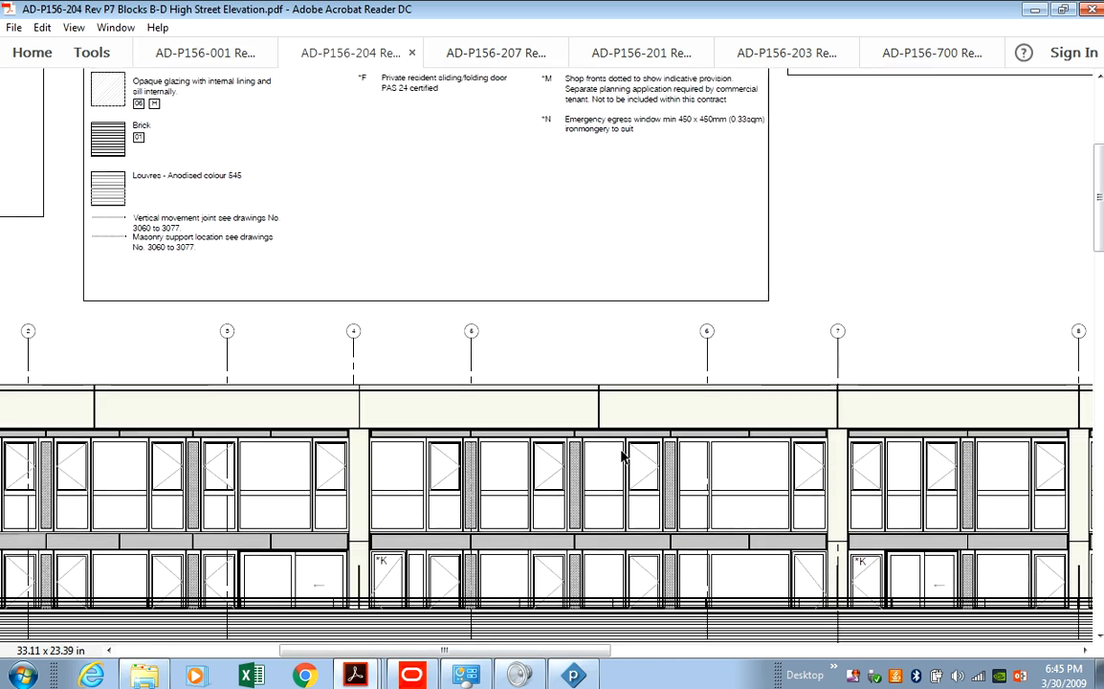
scroll(626, 436, down, 1)
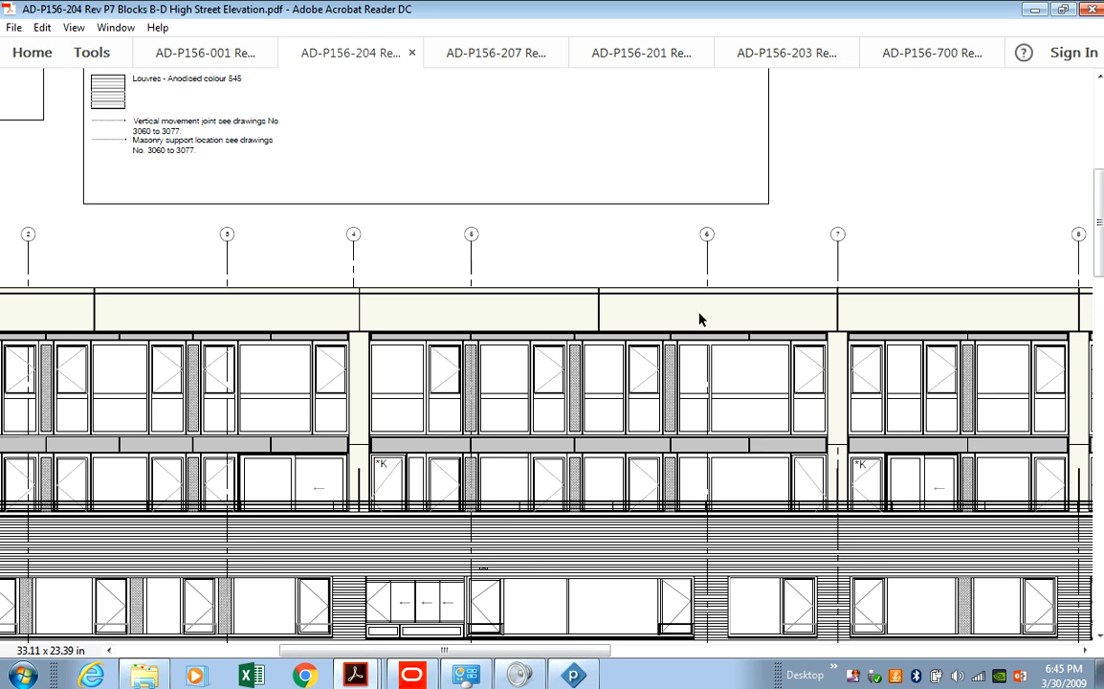
scroll(727, 311, up, 4)
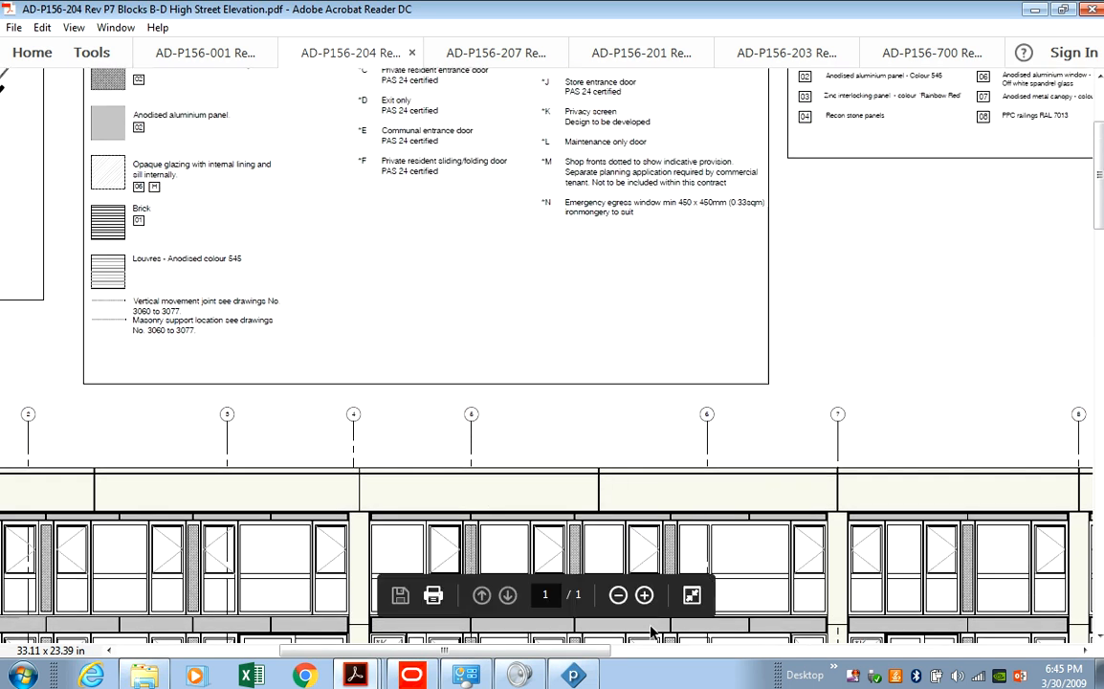
scroll(154, 145, up, 2)
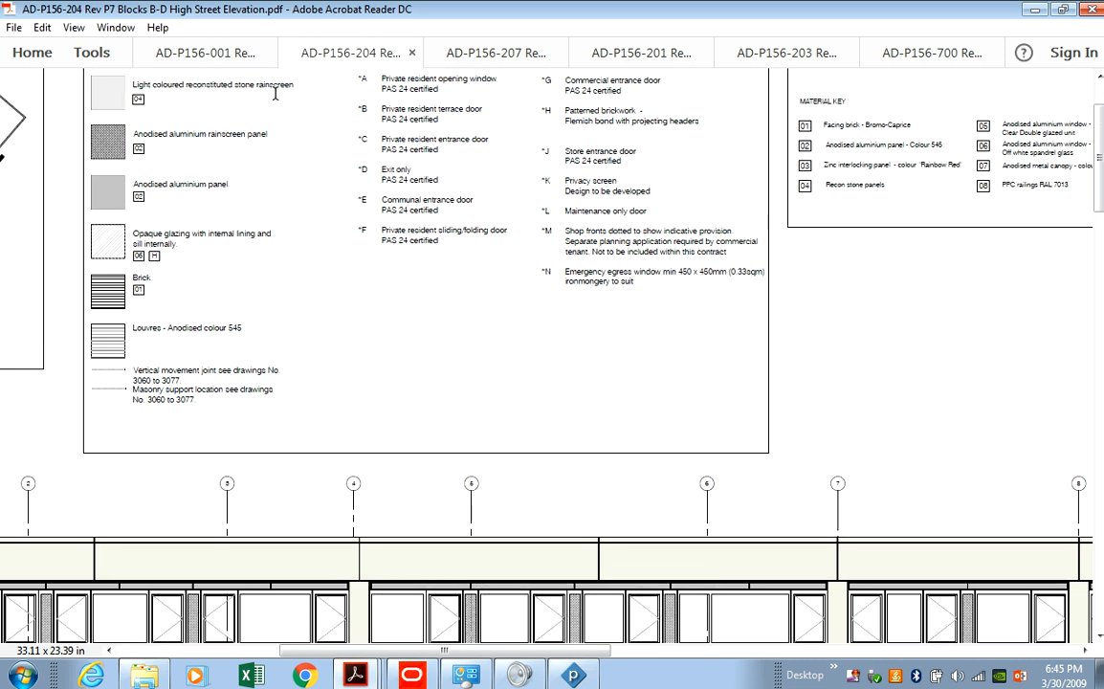
scroll(256, 88, down, 2)
scroll(417, 453, down, 3)
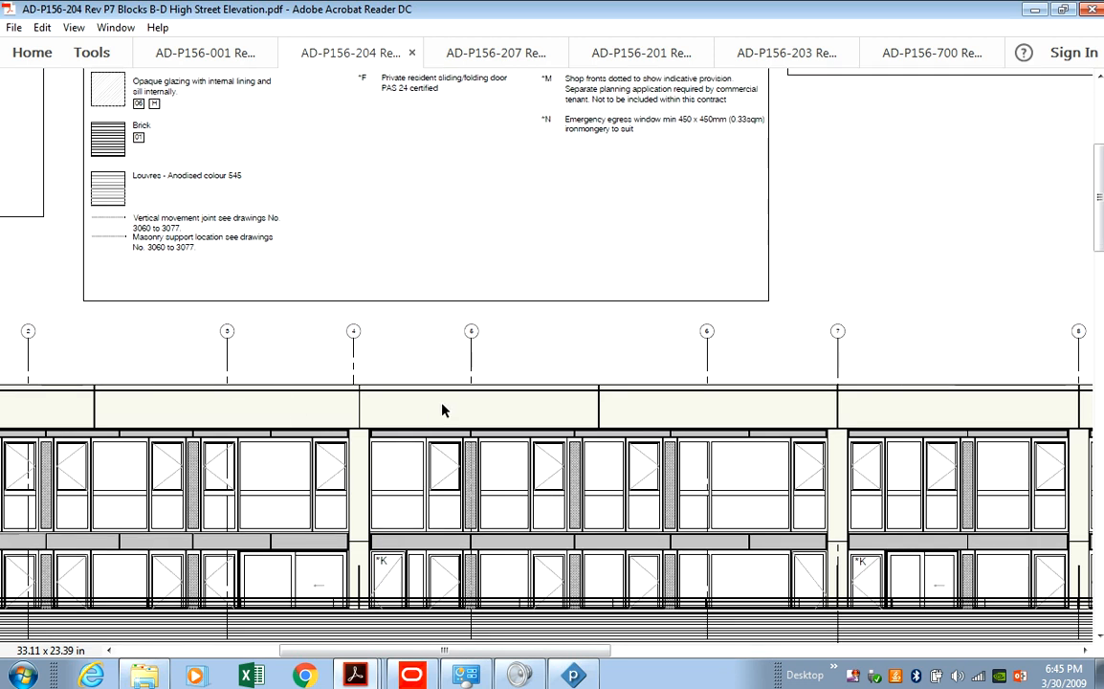
scroll(466, 436, down, 1)
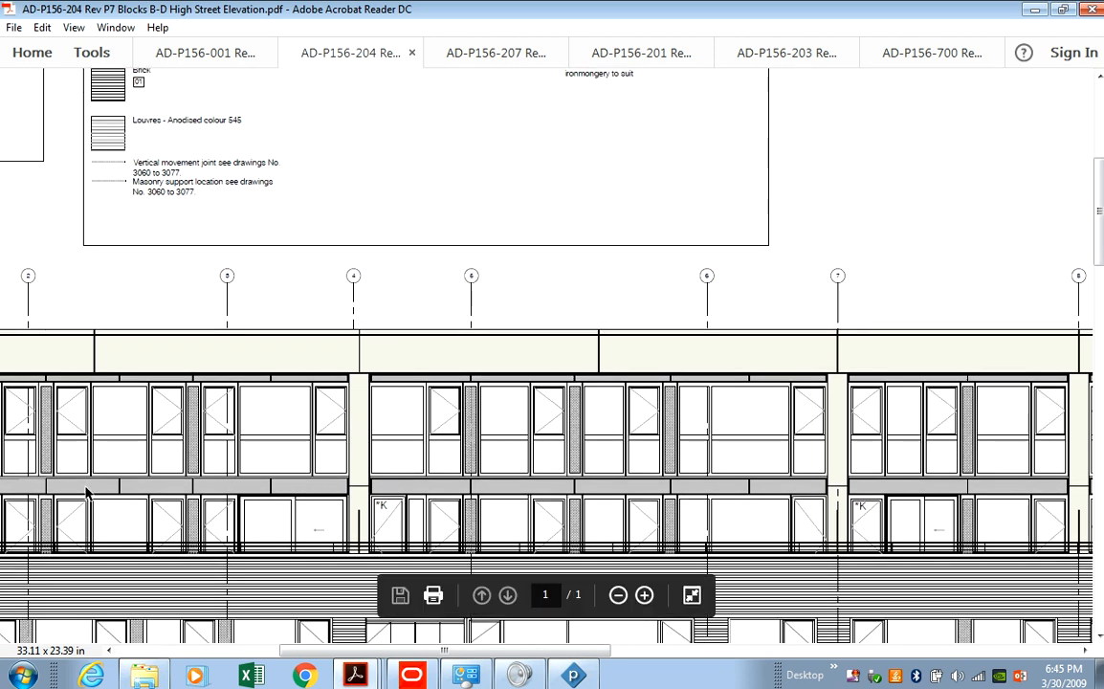
scroll(178, 364, up, 5)
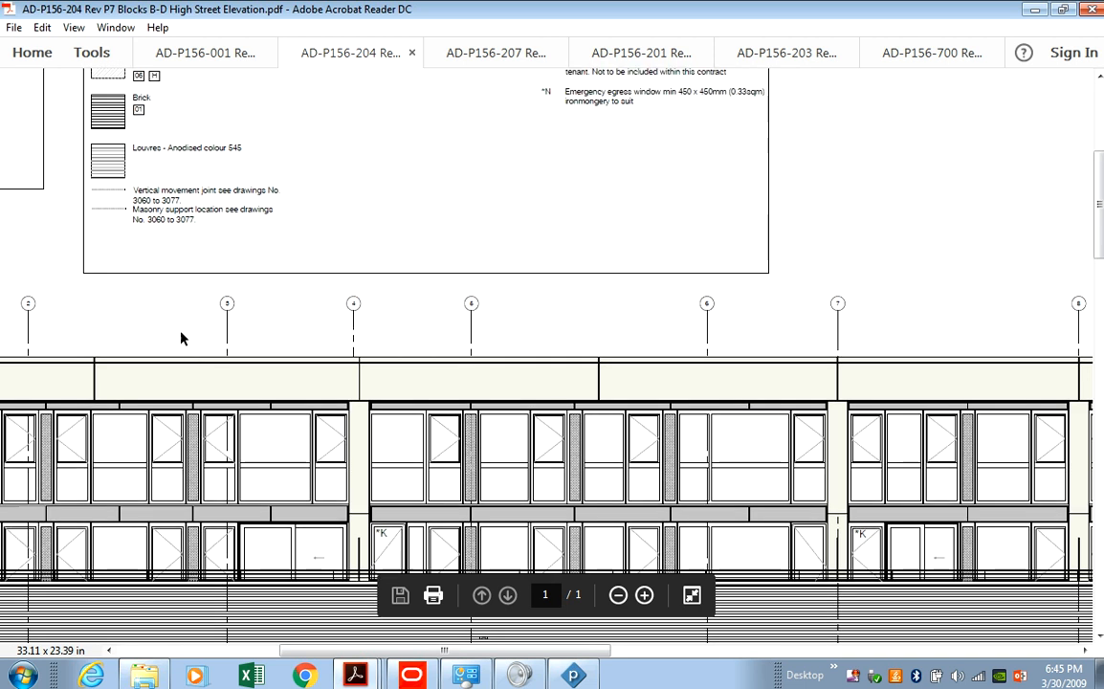
scroll(124, 129, up, 2)
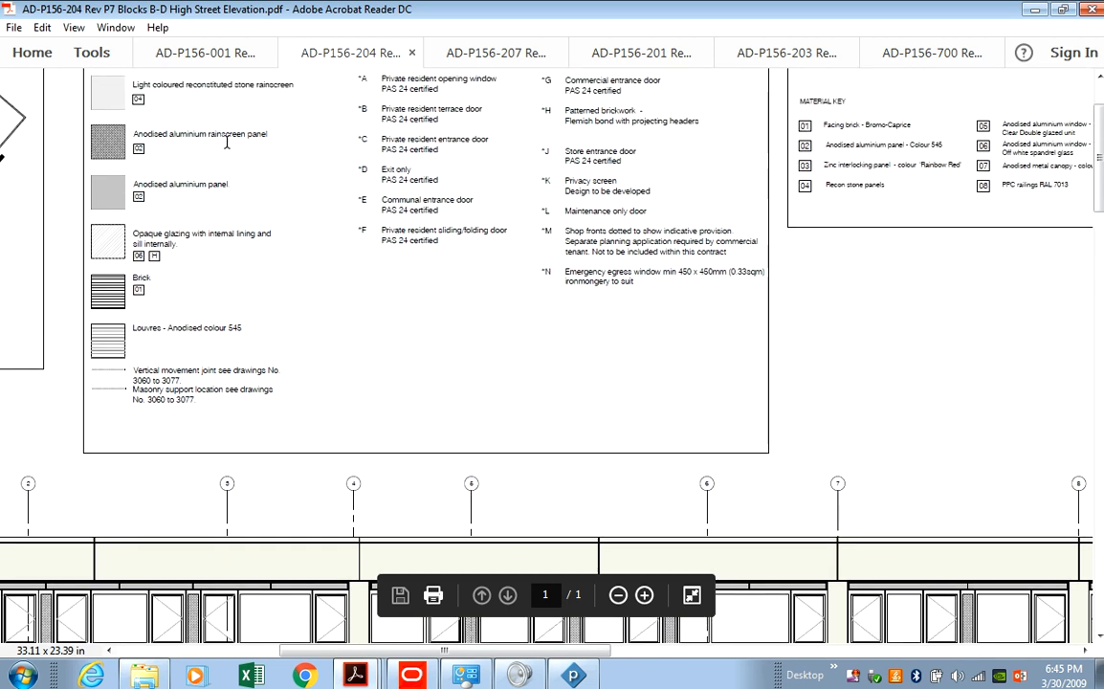
scroll(247, 572, down, 3)
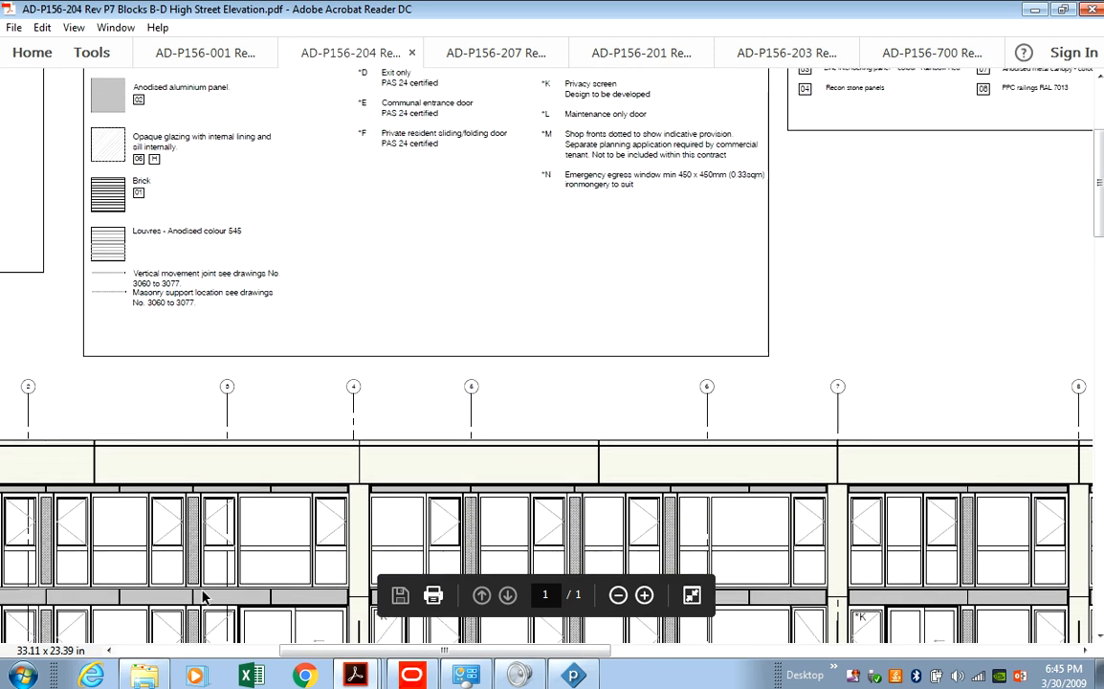
scroll(189, 590, down, 1)
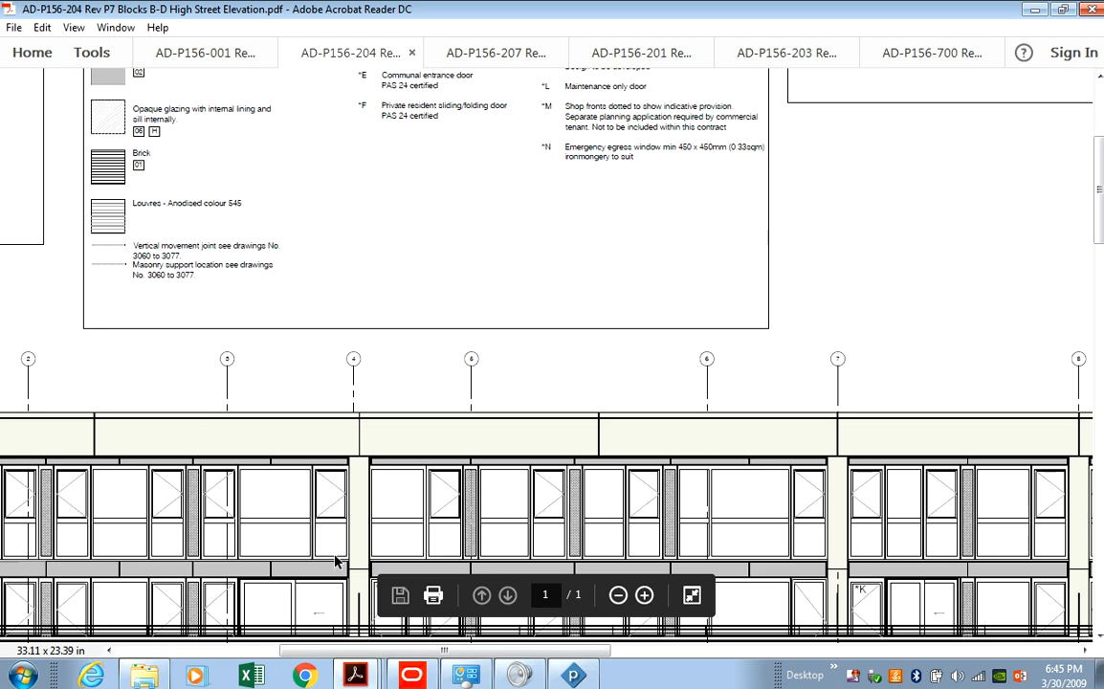
scroll(293, 295, up, 4)
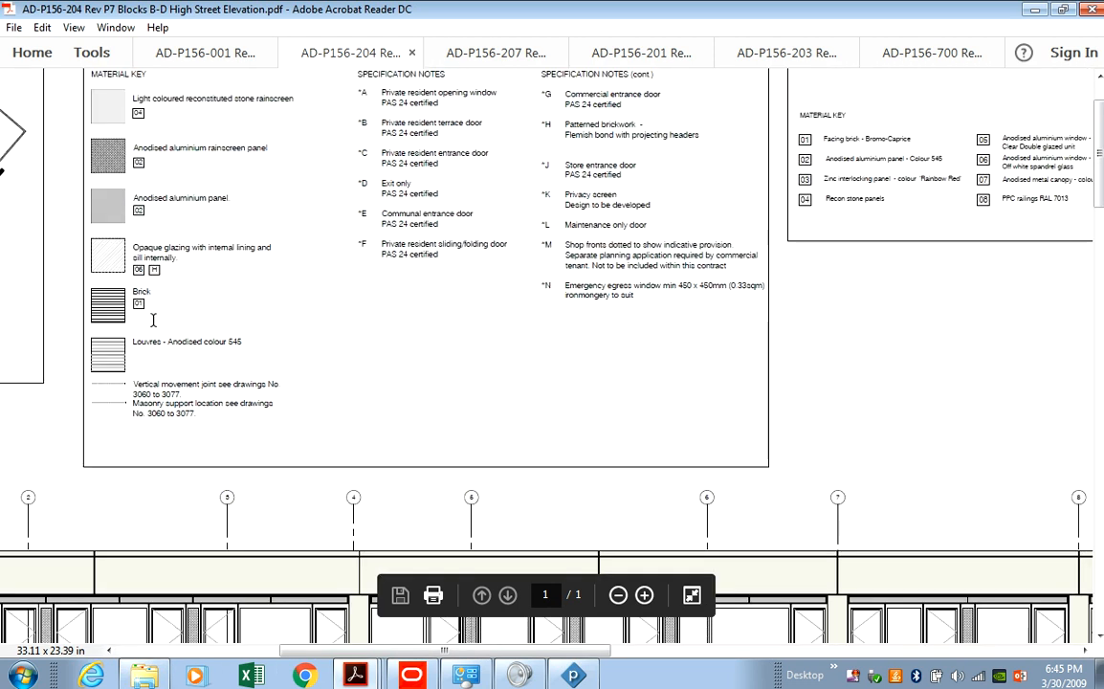
scroll(226, 327, up, 2)
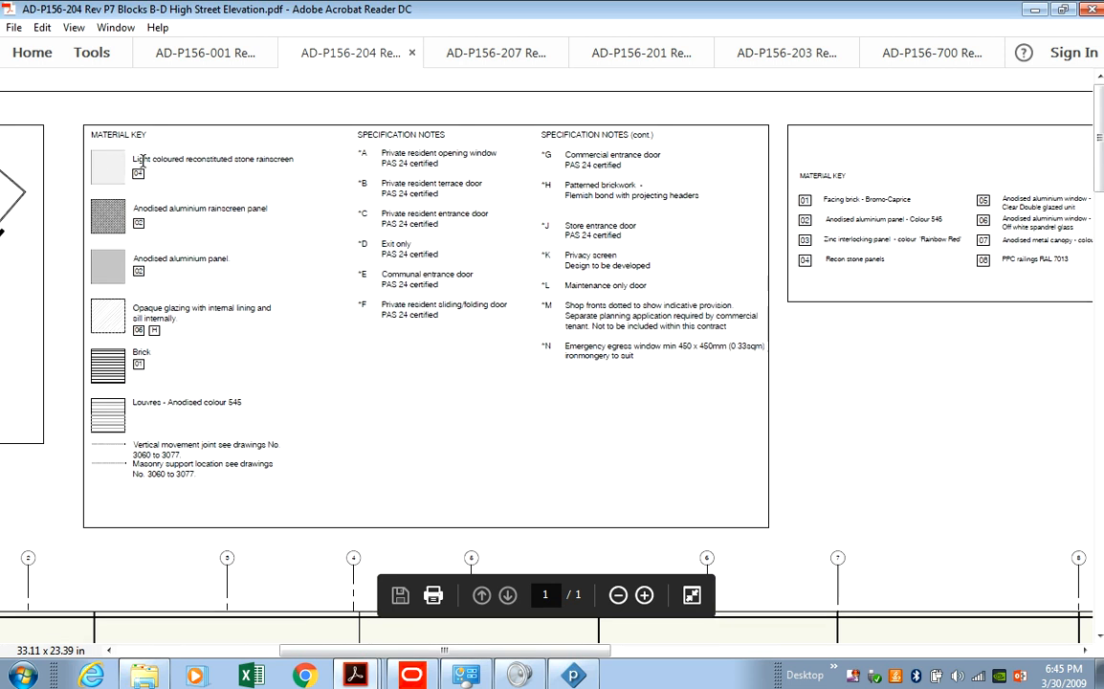
drag(133, 159, 236, 407)
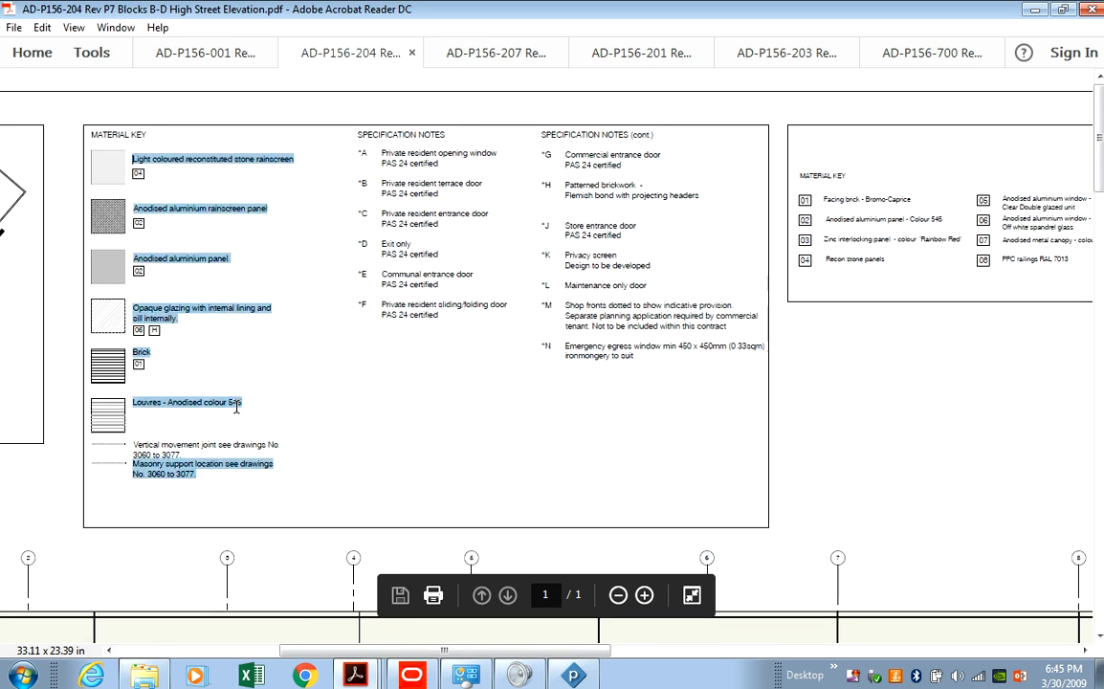
click(249, 403)
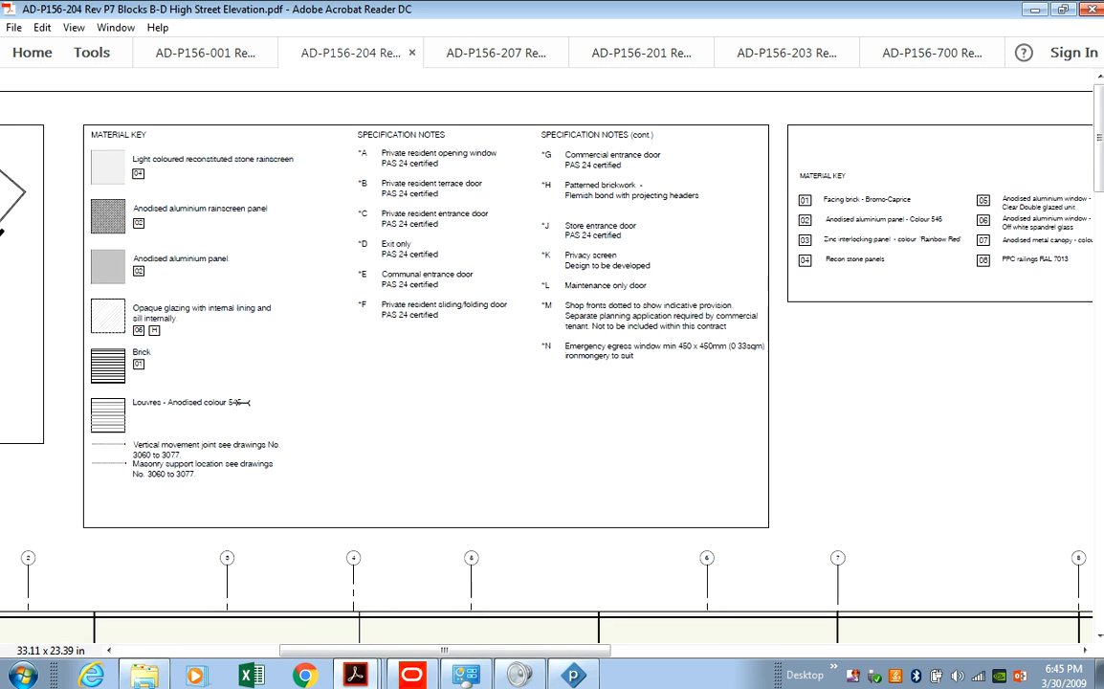
click(573, 675)
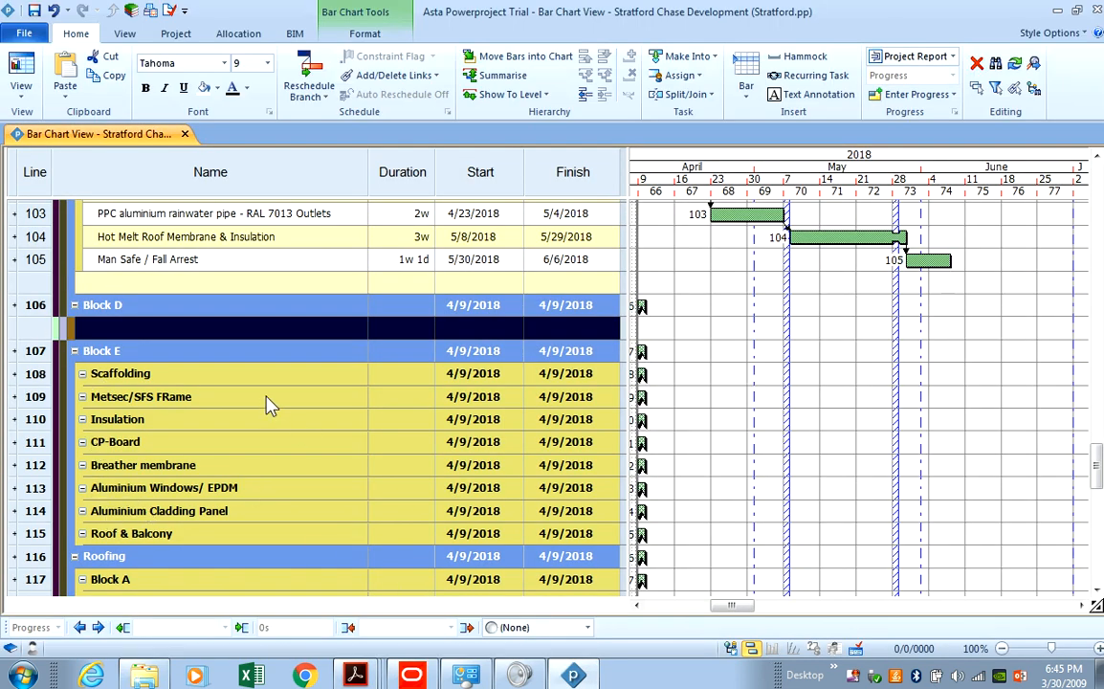
Paste the copied envelope task groups into the empty row under Block D.
scroll(131, 435, up, 2)
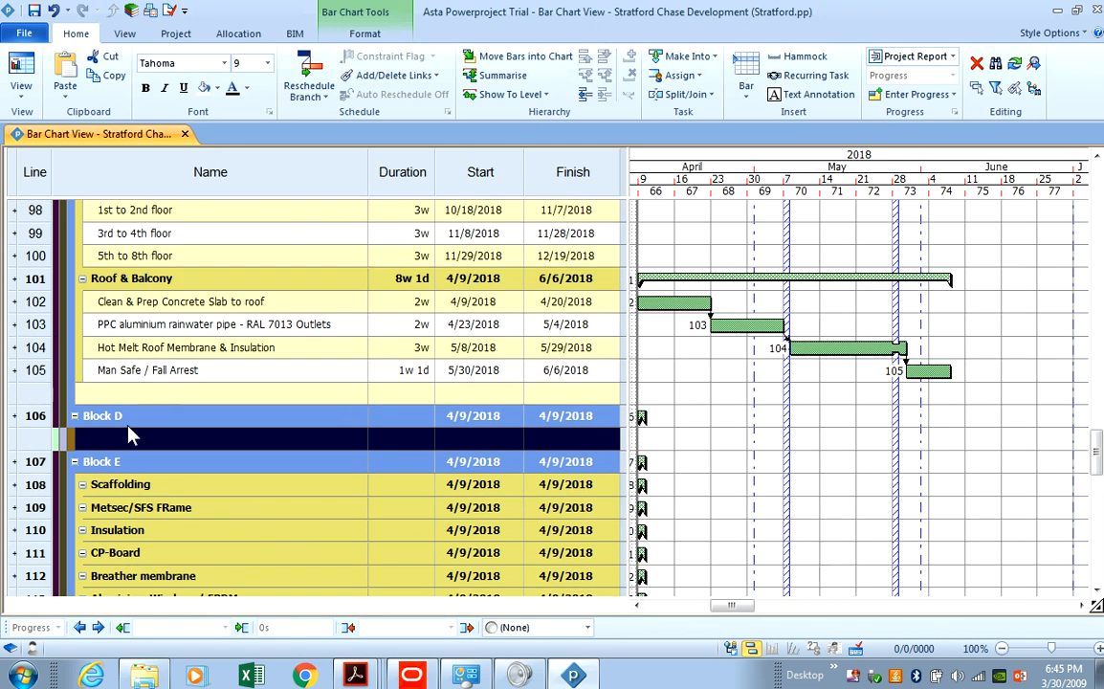
right_click(45, 442)
click(106, 138)
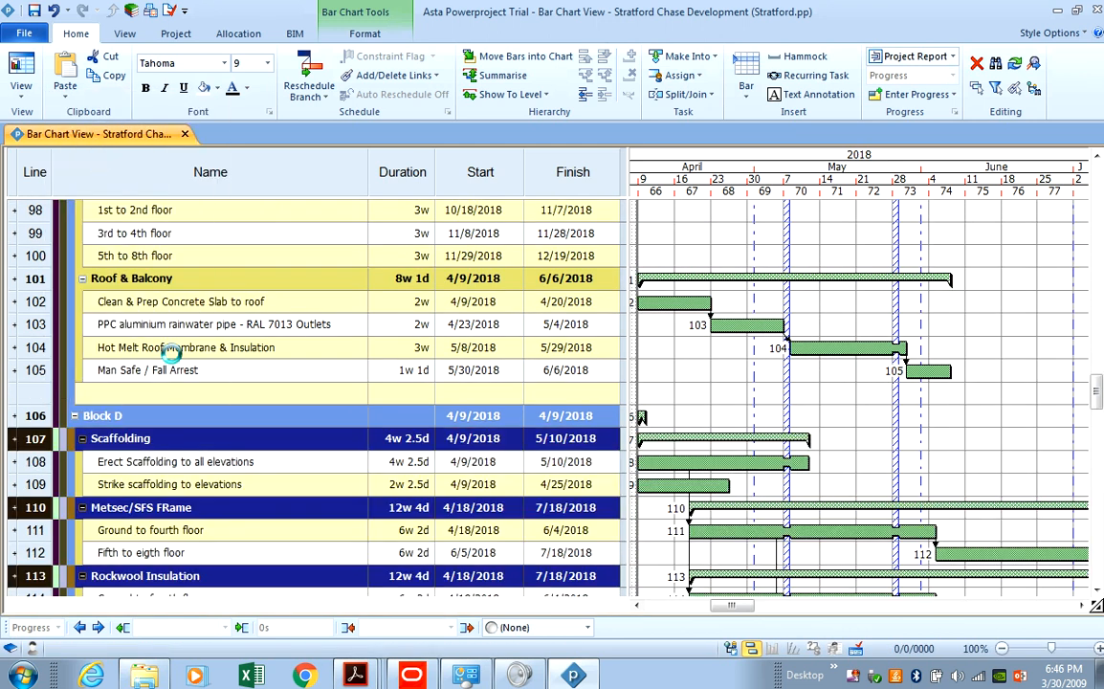
scroll(74, 264, down, 3)
Collapse Block D's nine groups, Scaffolding through Roof & Balcony, to summary lines.
click(82, 278)
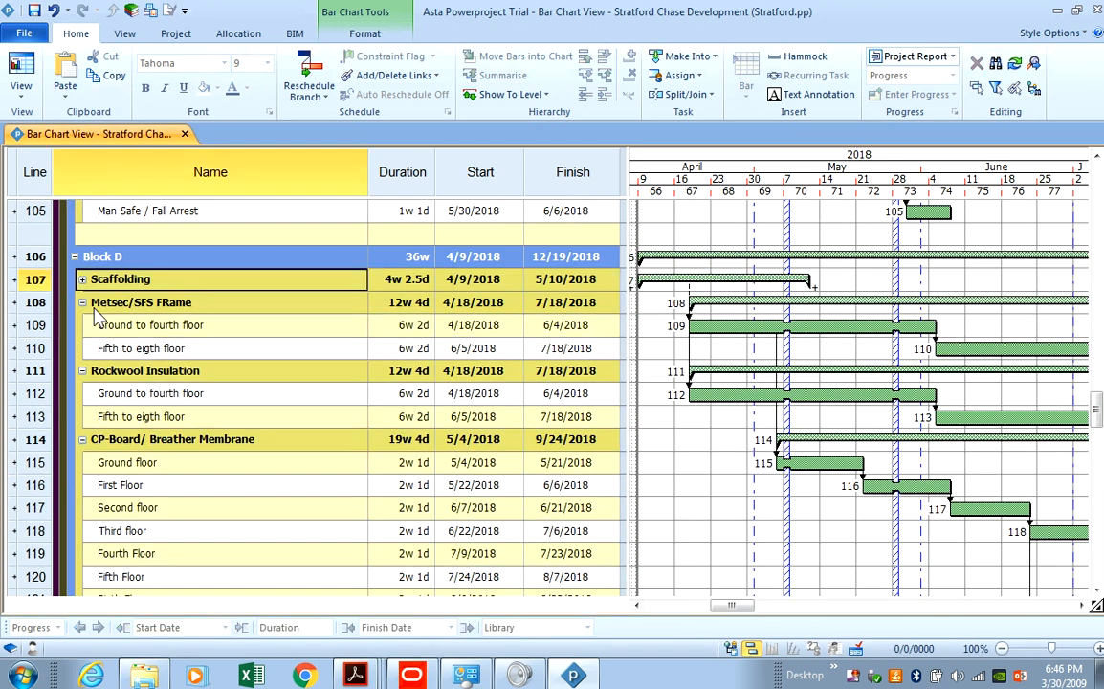
click(83, 302)
click(82, 325)
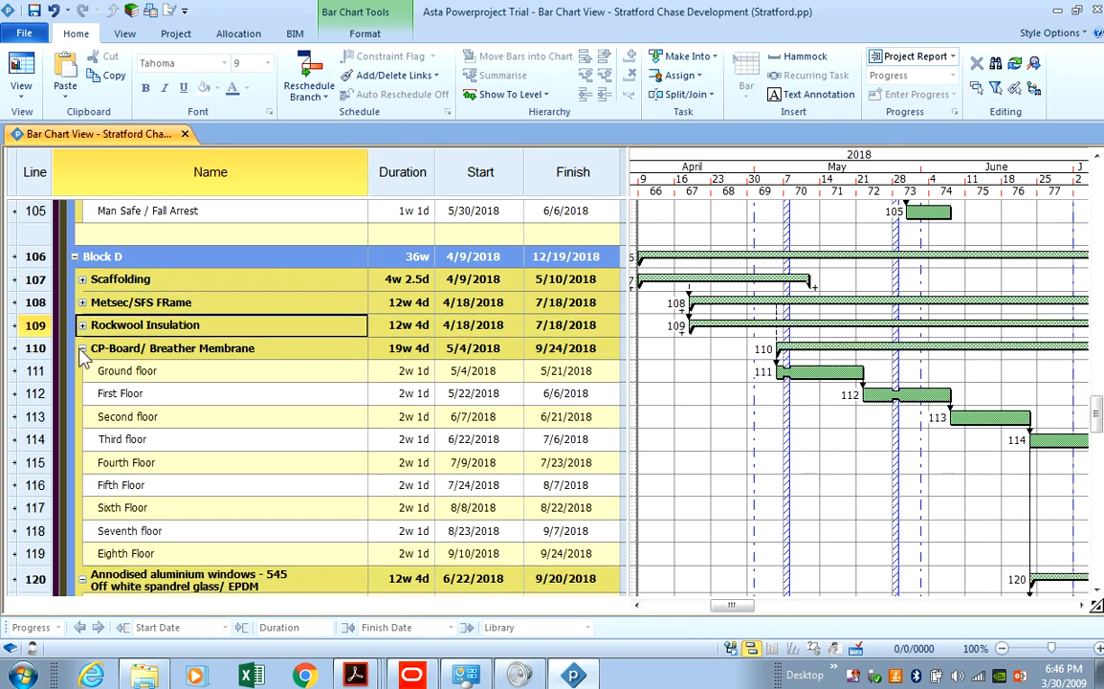
click(82, 349)
click(82, 372)
click(82, 398)
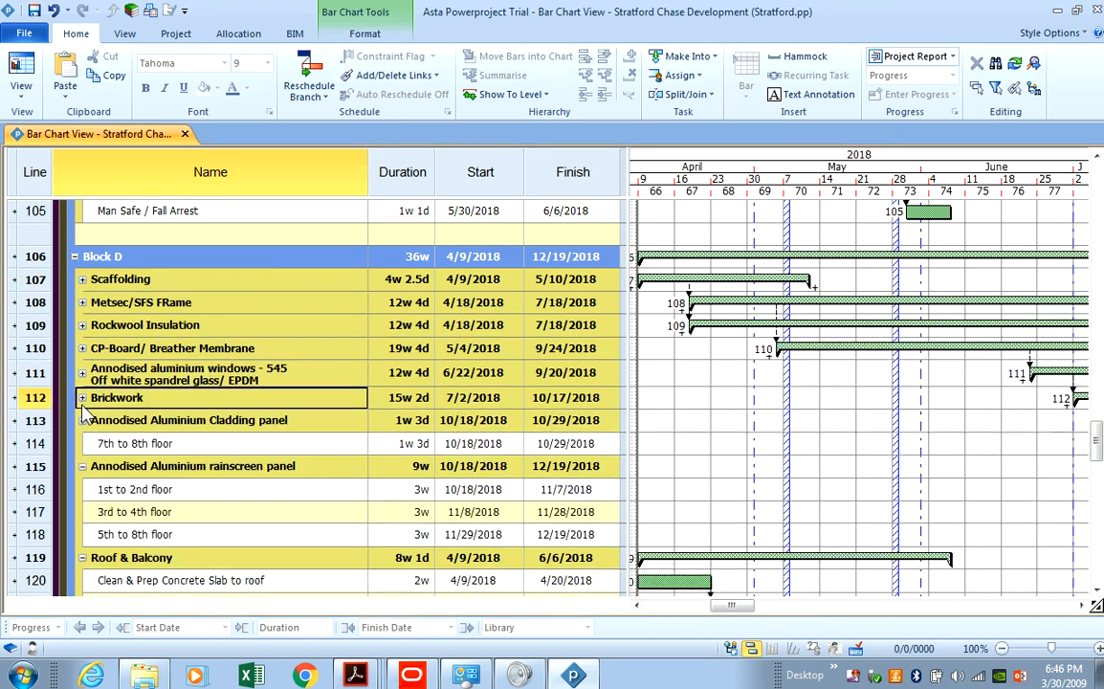
click(82, 421)
click(82, 443)
click(82, 467)
scroll(83, 467, down, 1)
right_click(42, 447)
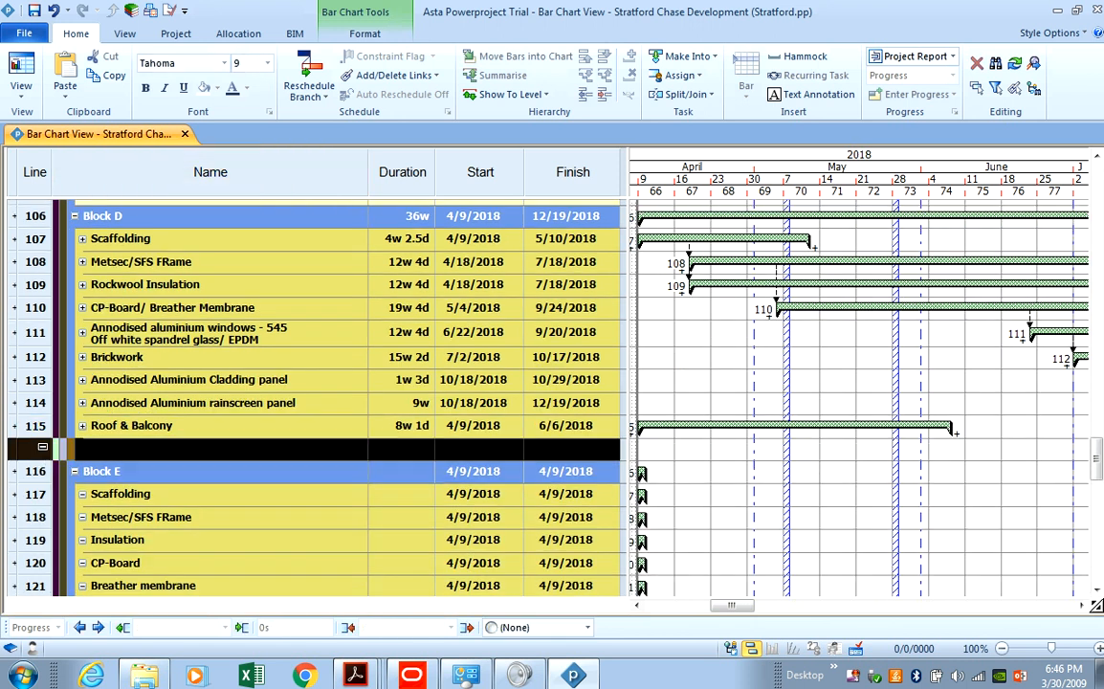
Delete the blank rows between Block D and Block E, including the one under line 105.
click(77, 222)
scroll(58, 425, up, 3)
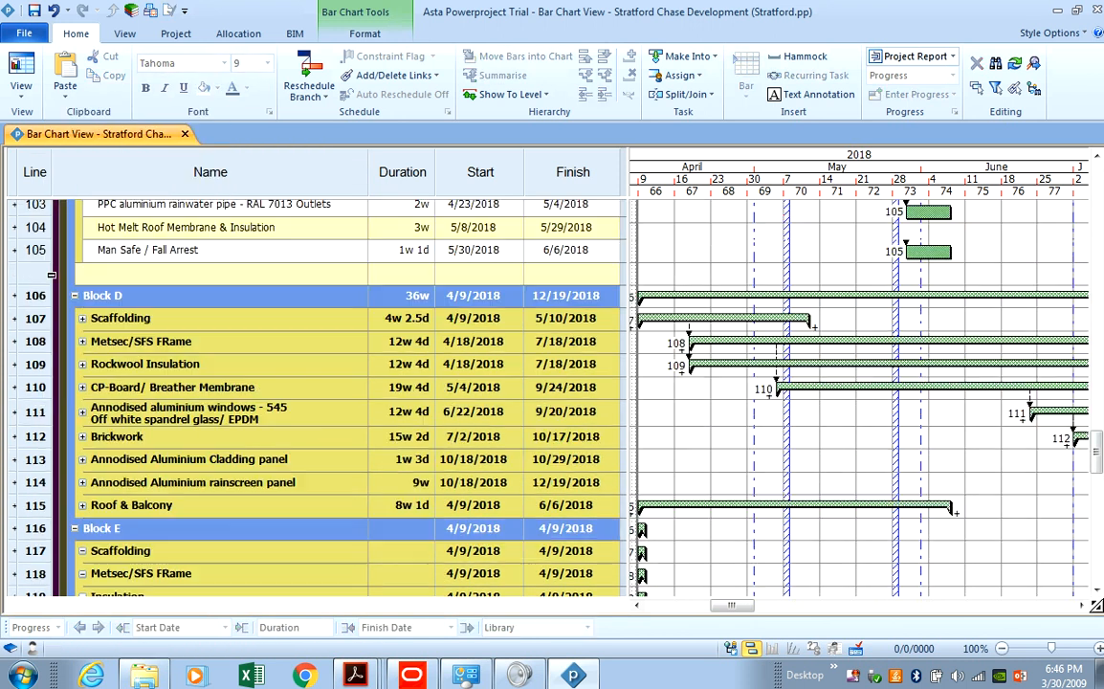
right_click(43, 432)
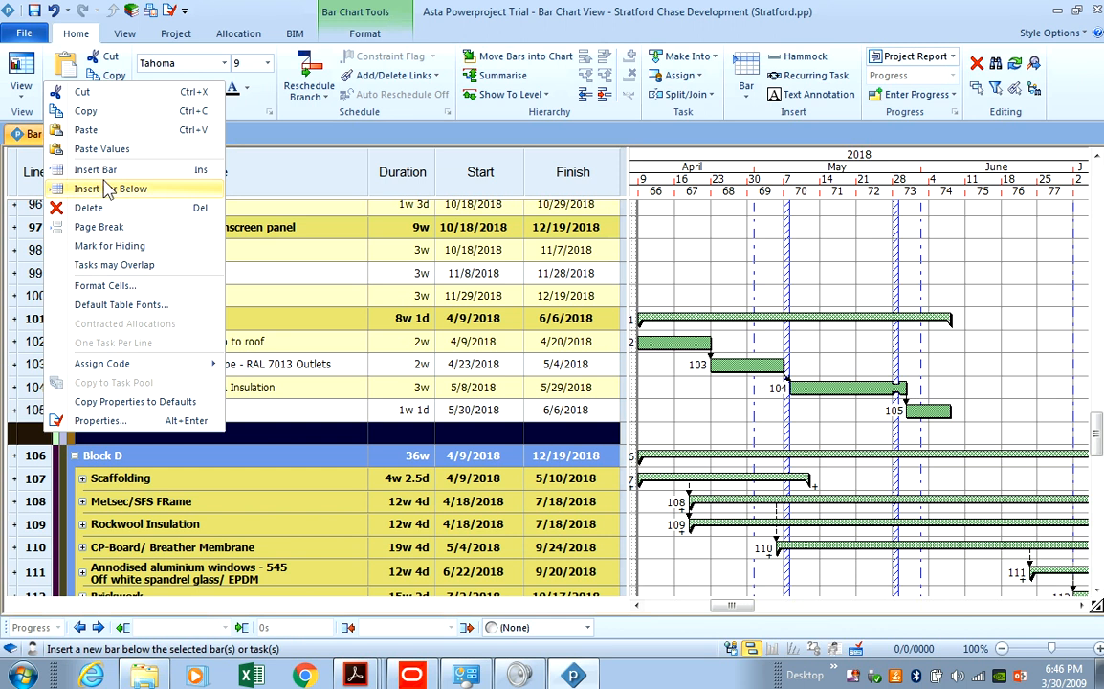
click(104, 207)
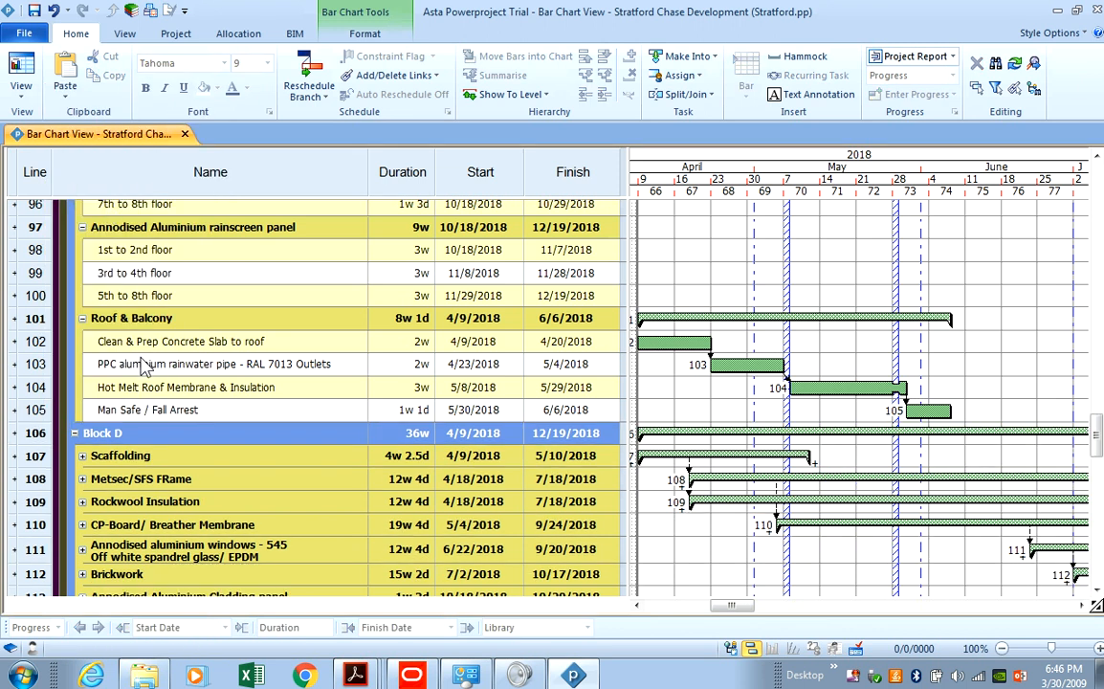
scroll(200, 405, down, 2)
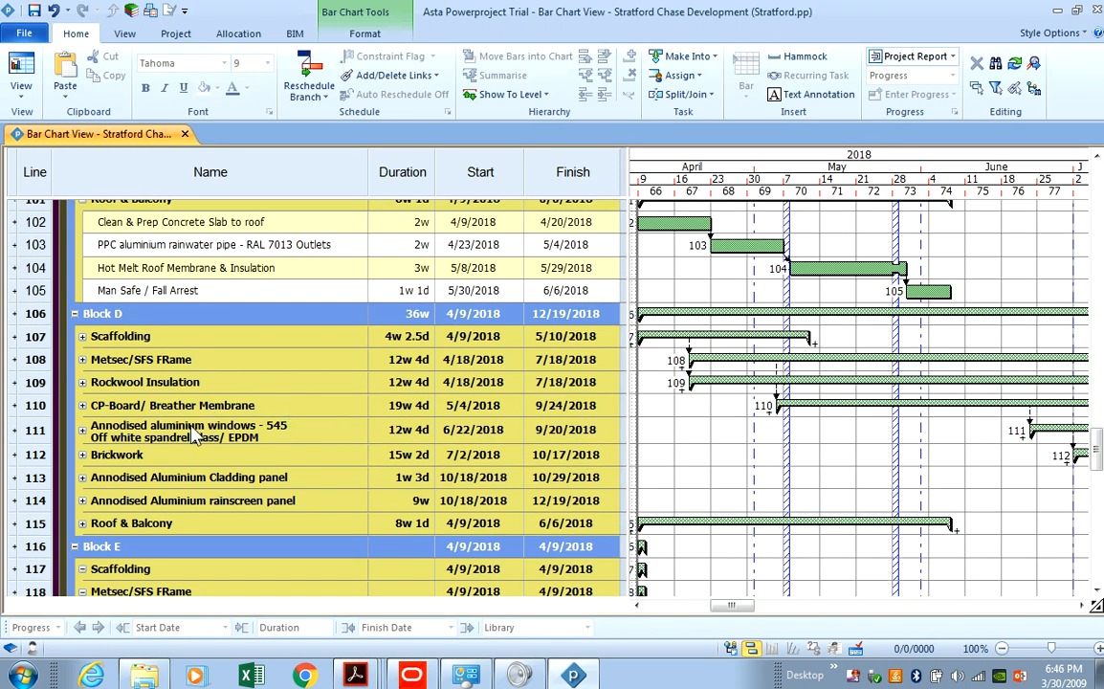
scroll(218, 412, up, 3)
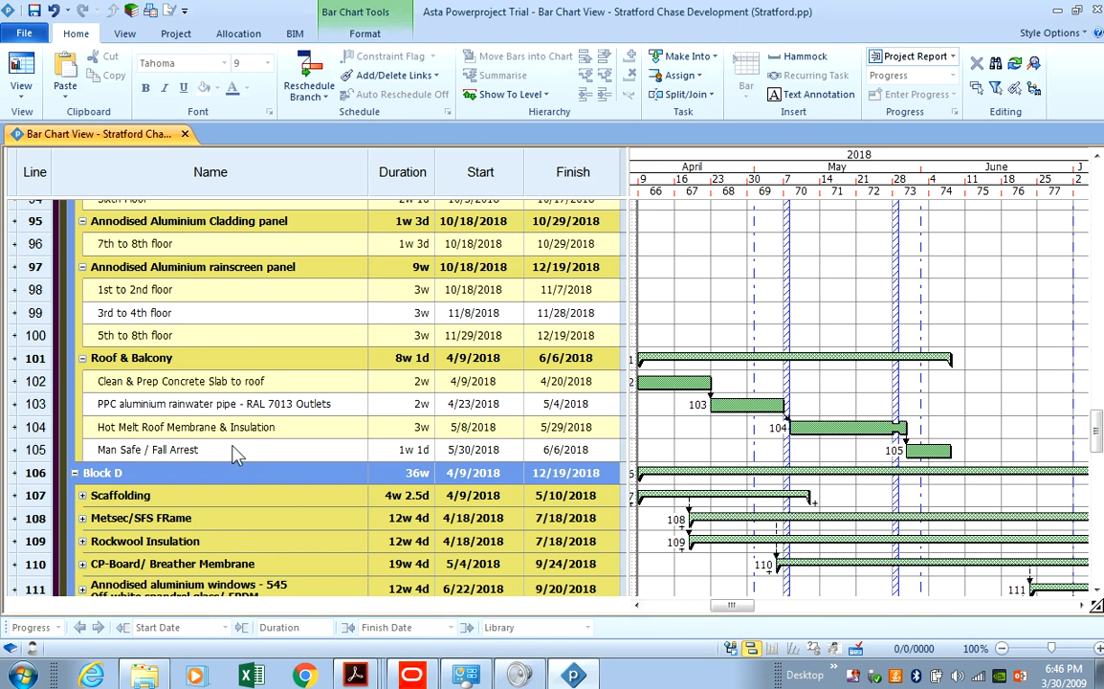
Collapse Block C's Roof & Balcony, rainscreen, cladding, Brickwork and aluminium windows groups.
click(82, 358)
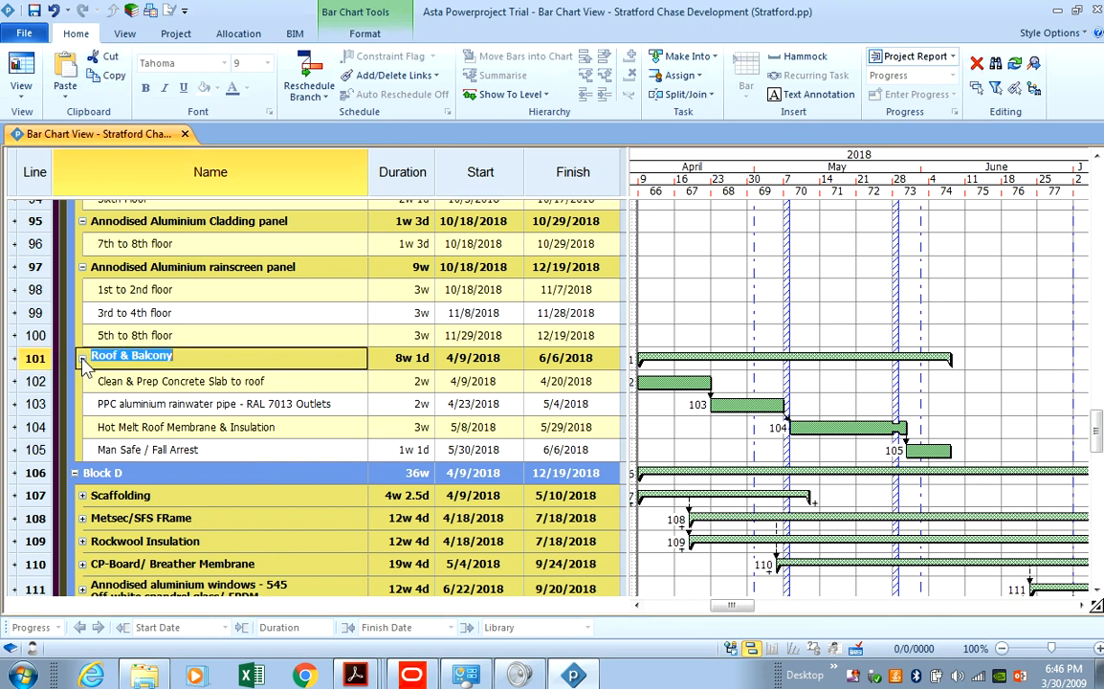
click(82, 268)
scroll(73, 239, up, 2)
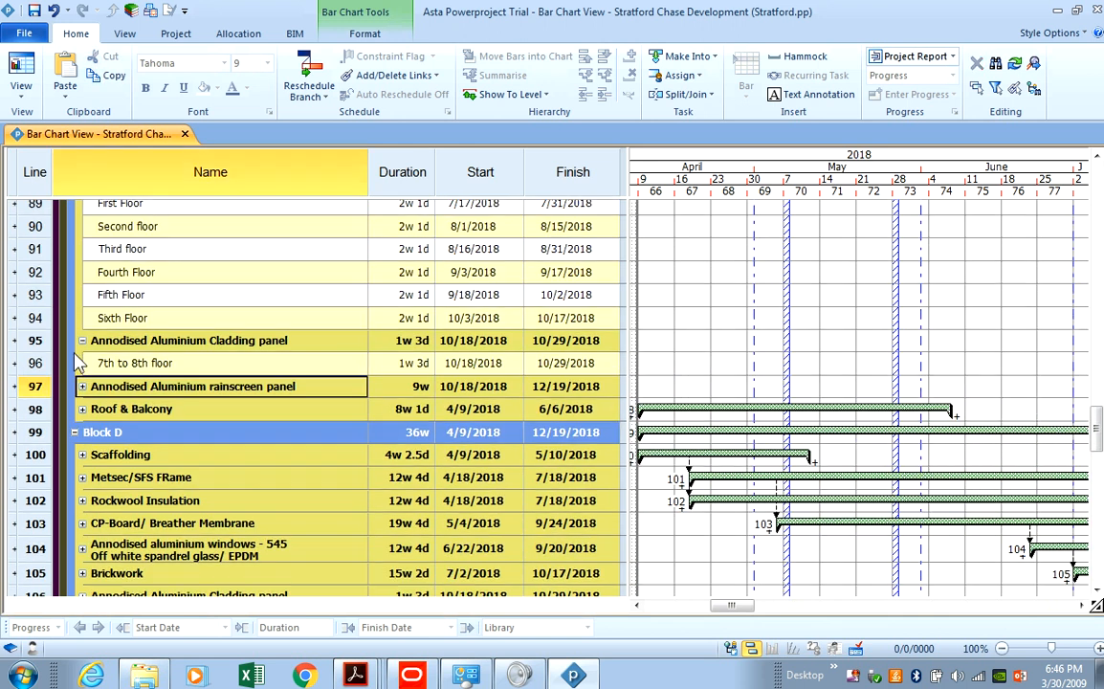
click(82, 341)
scroll(84, 356, up, 3)
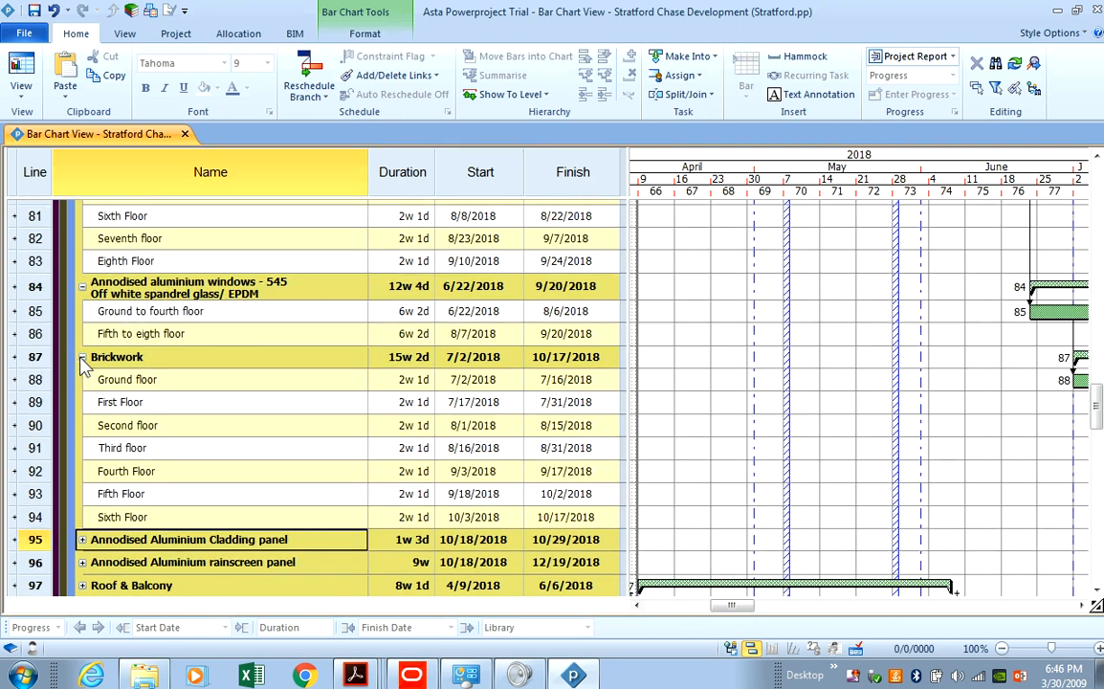
click(83, 357)
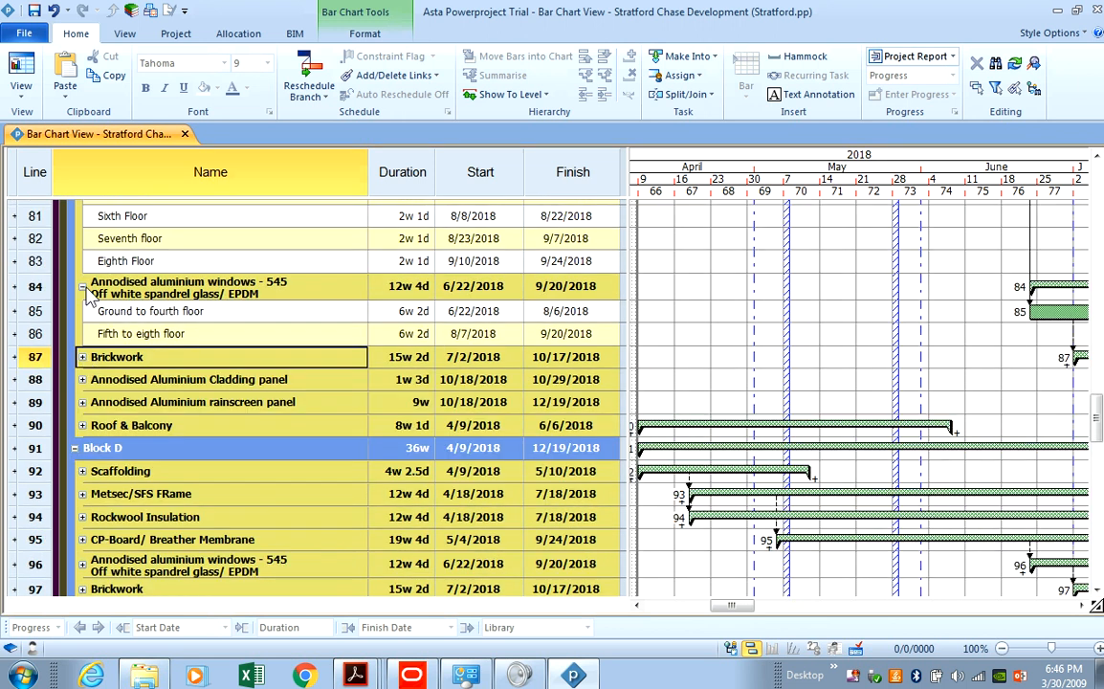
click(82, 287)
Collapse Block C's CP-Board, Rockwool, Metsec/SFS and Scaffolding groups, then bring the elevation PDF forward.
scroll(86, 302, up, 3)
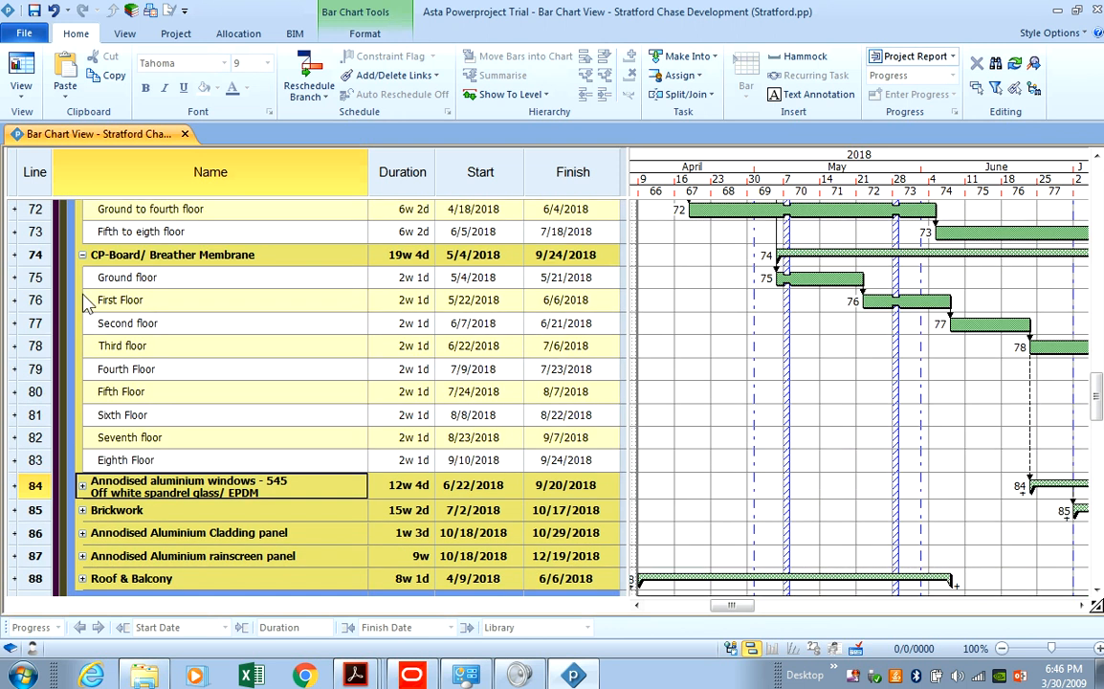
click(82, 254)
scroll(88, 273, up, 3)
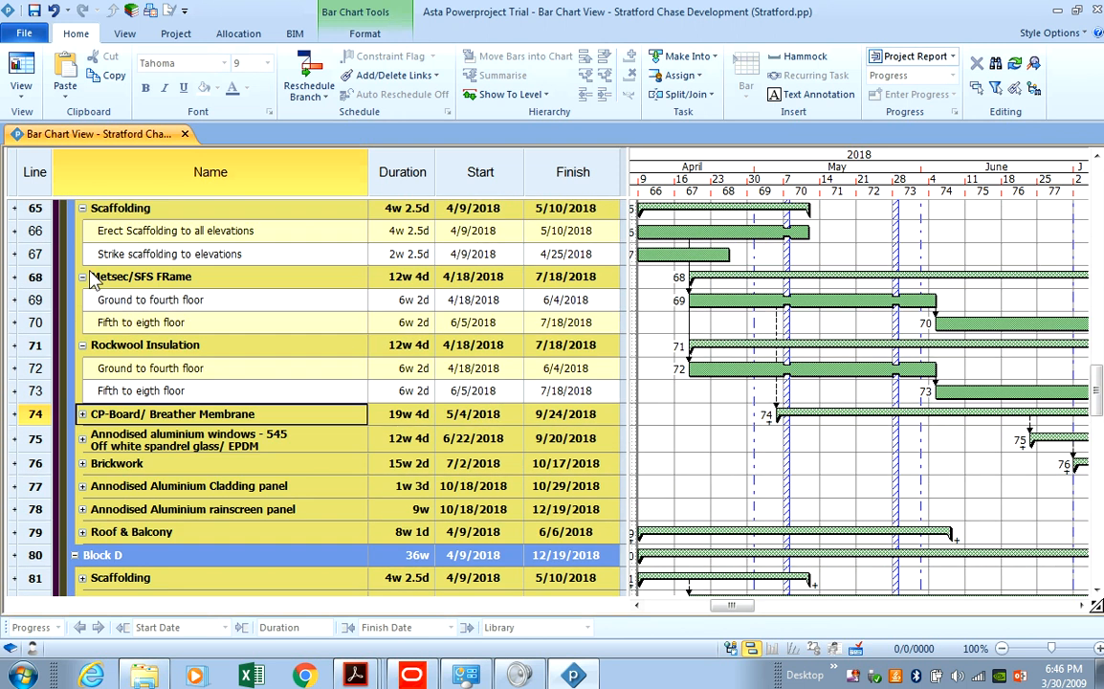
click(82, 344)
click(82, 277)
scroll(84, 277, up, 3)
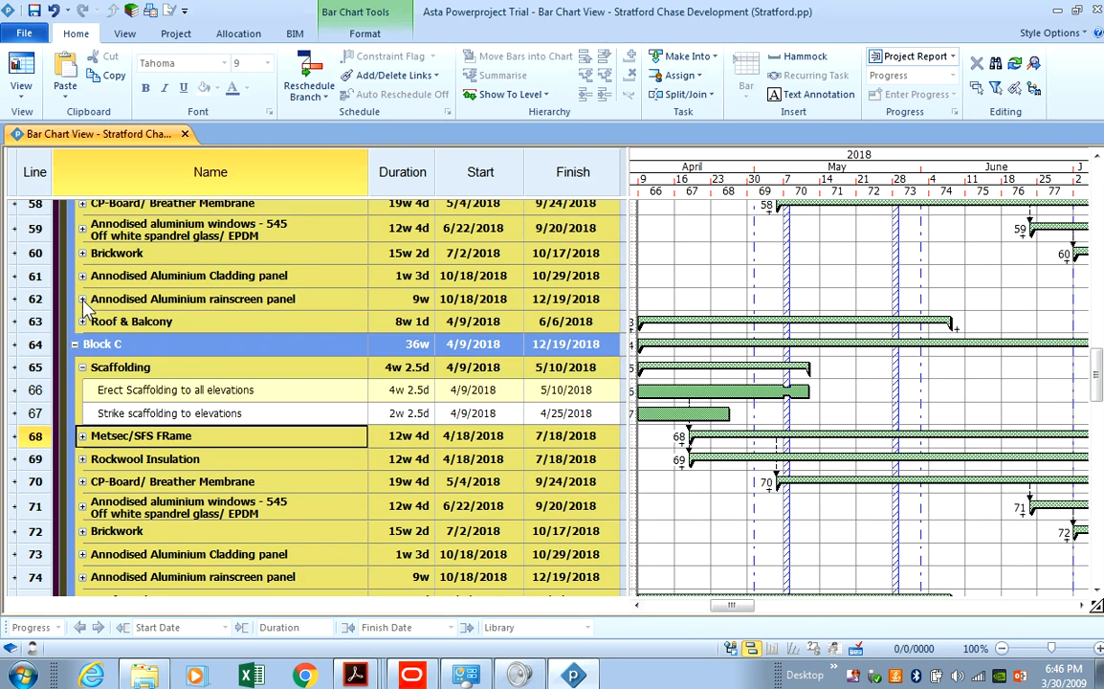
click(84, 370)
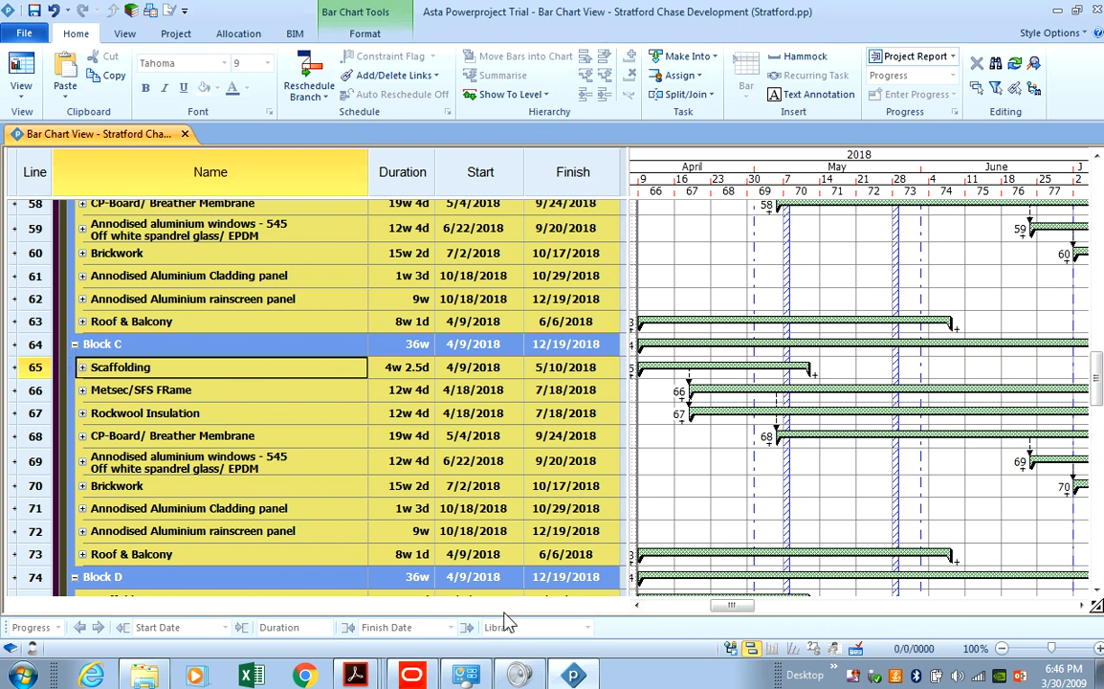
click(572, 673)
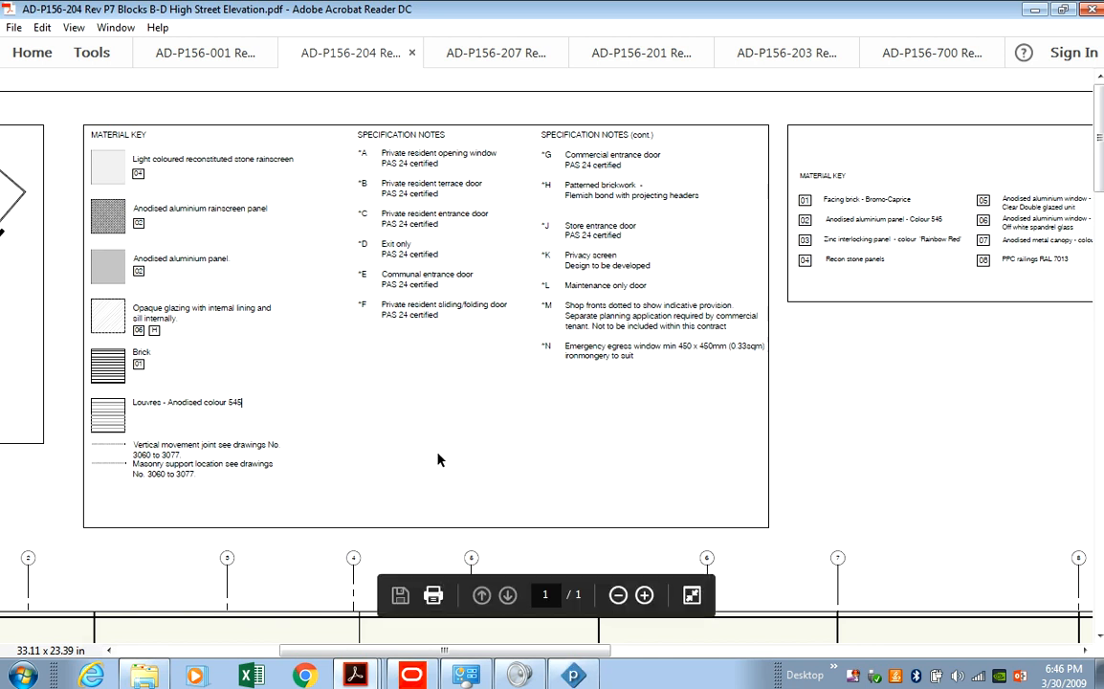
Scroll the Blocks B–D elevation down to the window rows, then return to Powerproject.
scroll(441, 449, down, 3)
scroll(440, 457, down, 1)
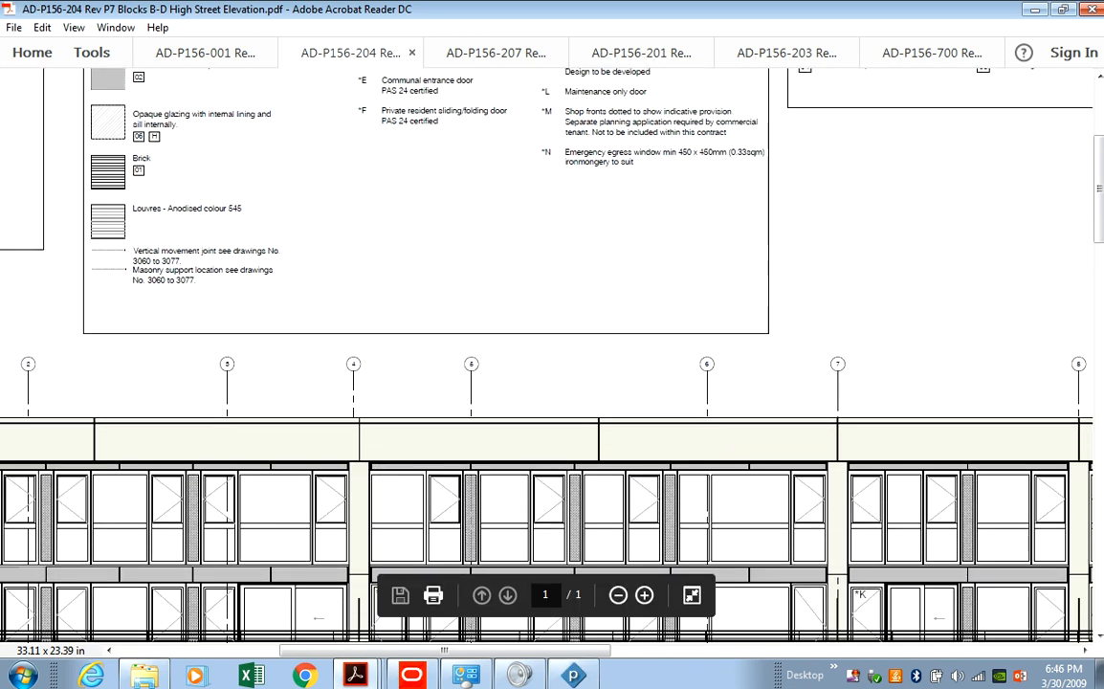
click(572, 674)
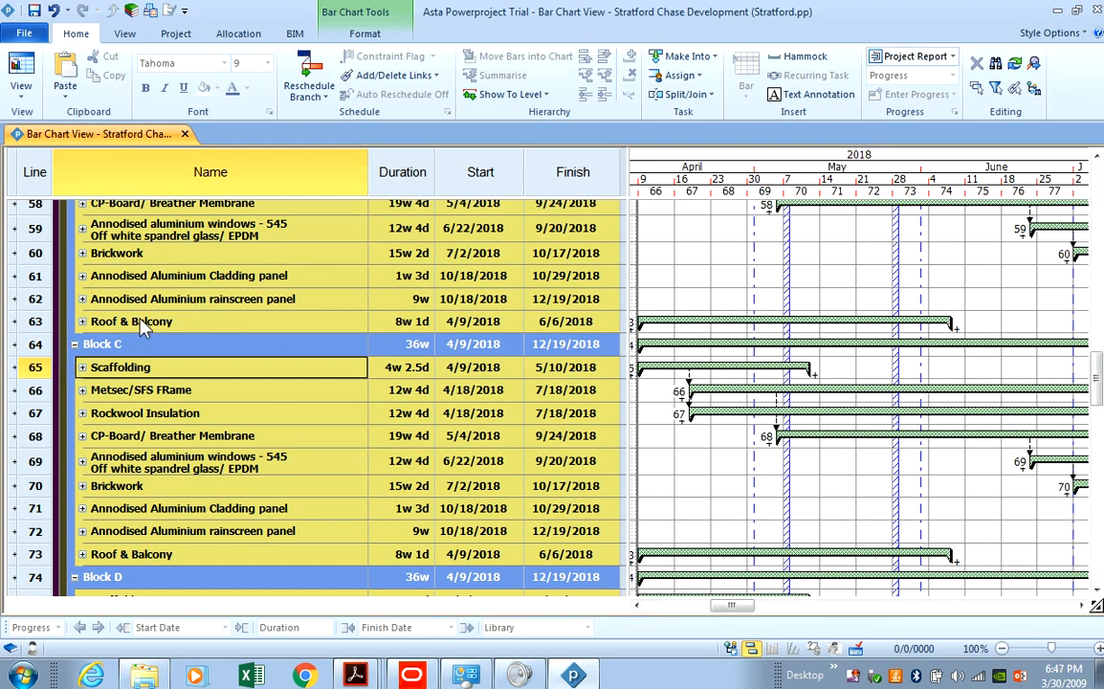
Collapse Block B's Rockwool group, the whole Block B envelope, and the RC-Frame section.
scroll(153, 297, up, 3)
click(82, 256)
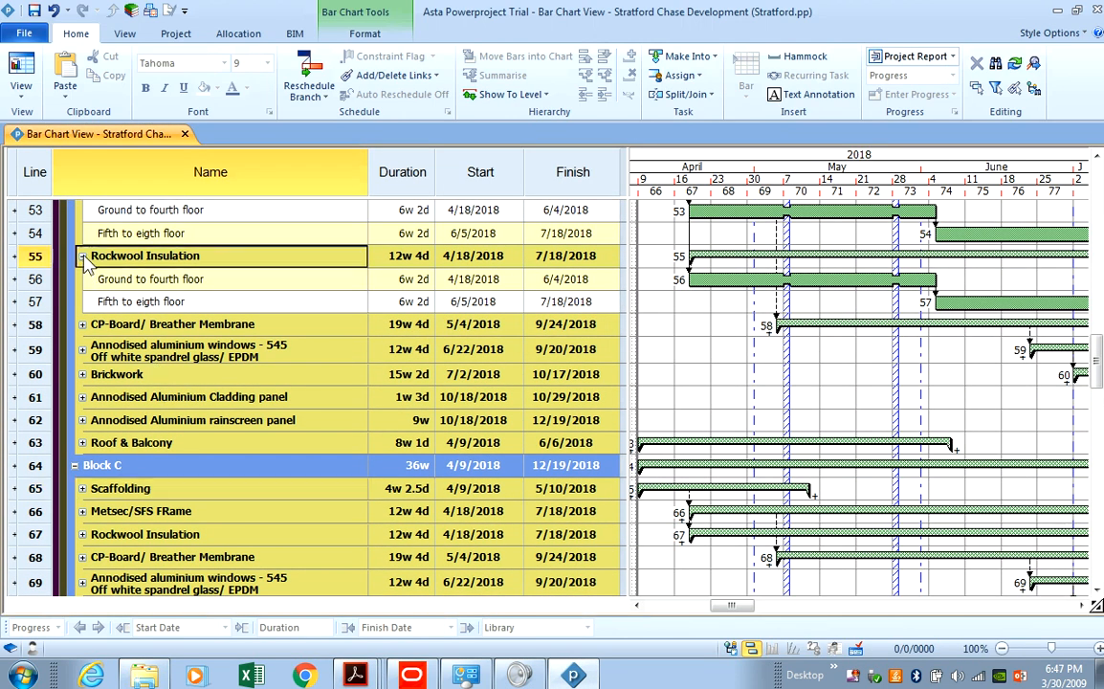
scroll(86, 325, up, 5)
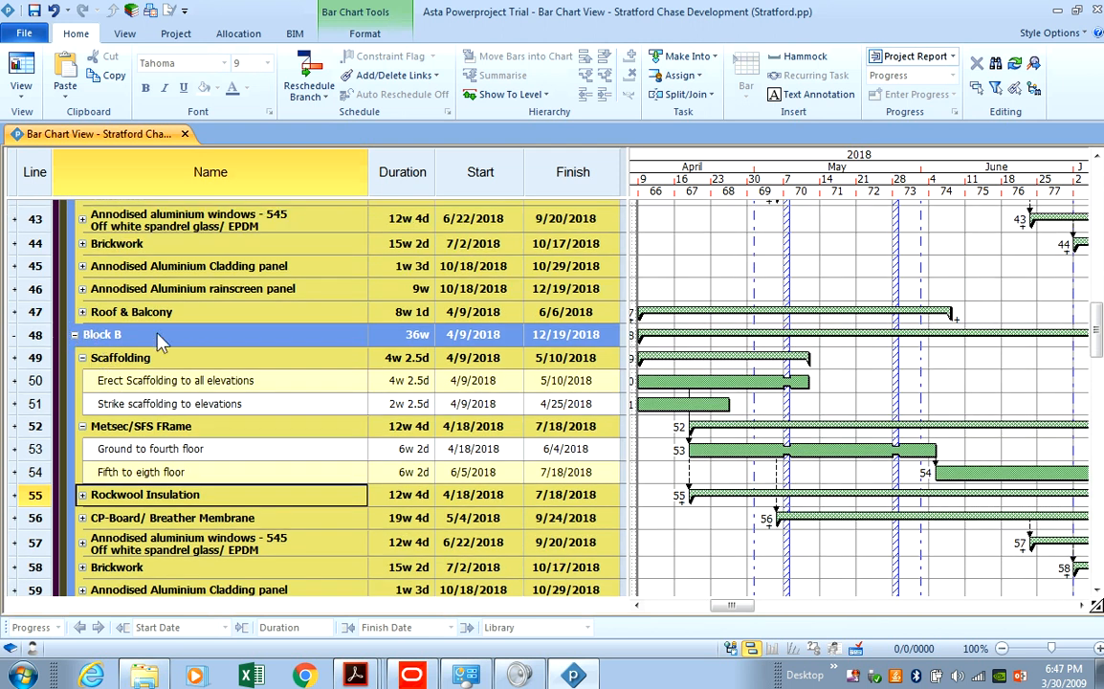
click(74, 335)
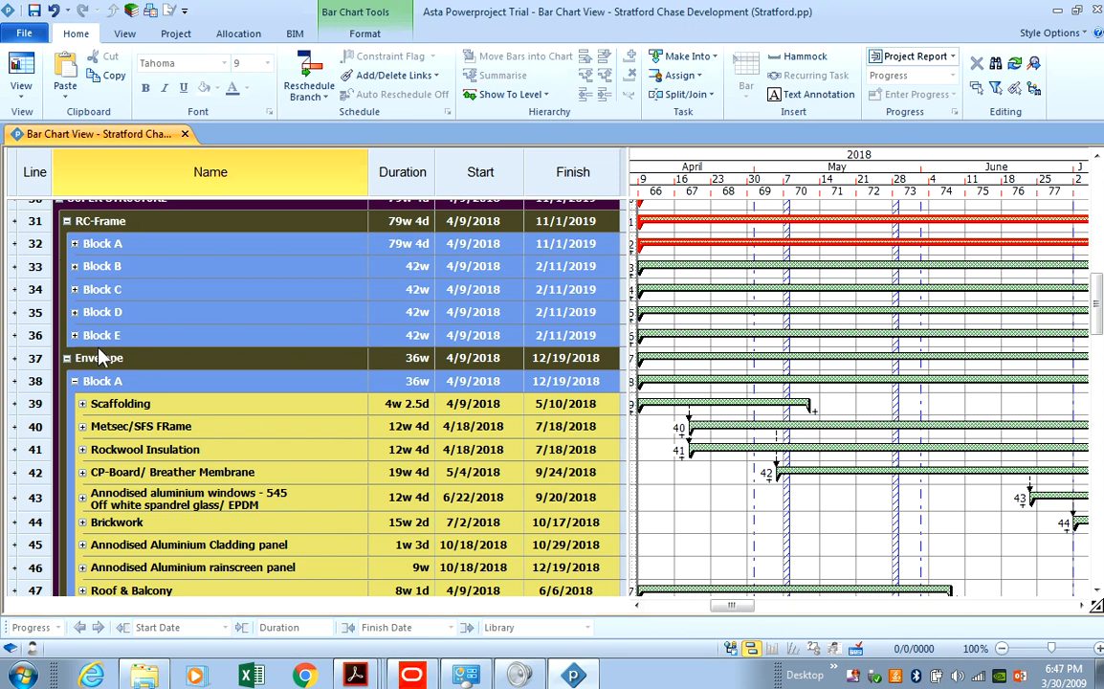
click(67, 222)
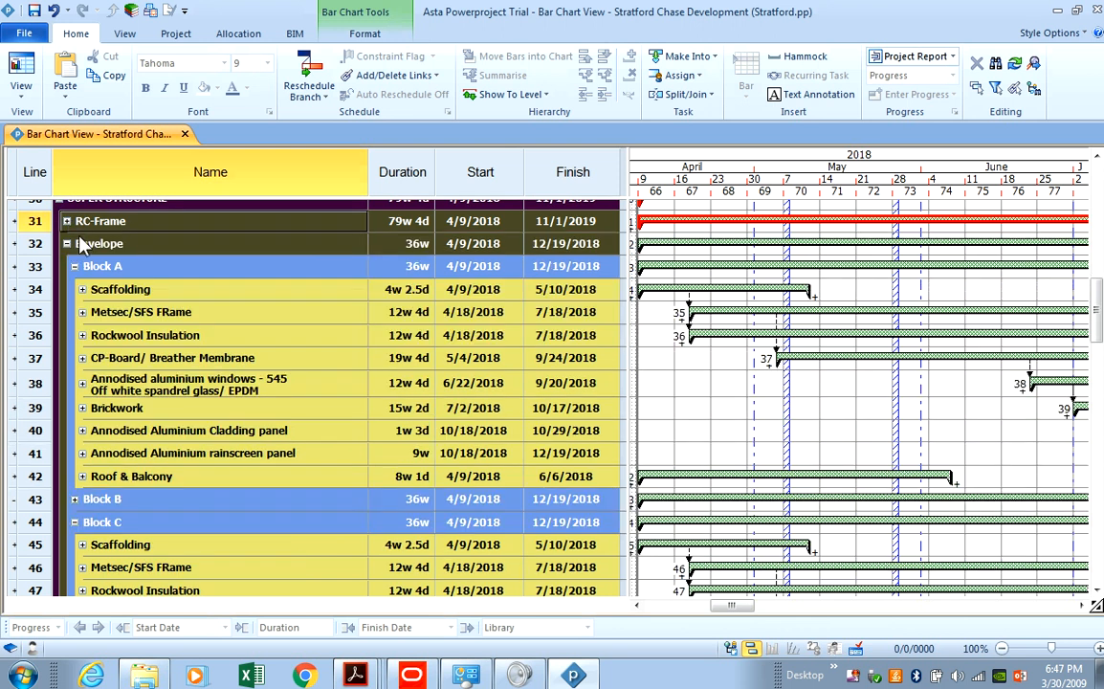
Collapse SUPER STRUCTURE, INTERNAL FIT-OUT, SUBSTRUCTURE, Site preparation, Mobilisation, Key Dates and PLANT ROOM, then switch to the PDF.
scroll(86, 248, up, 3)
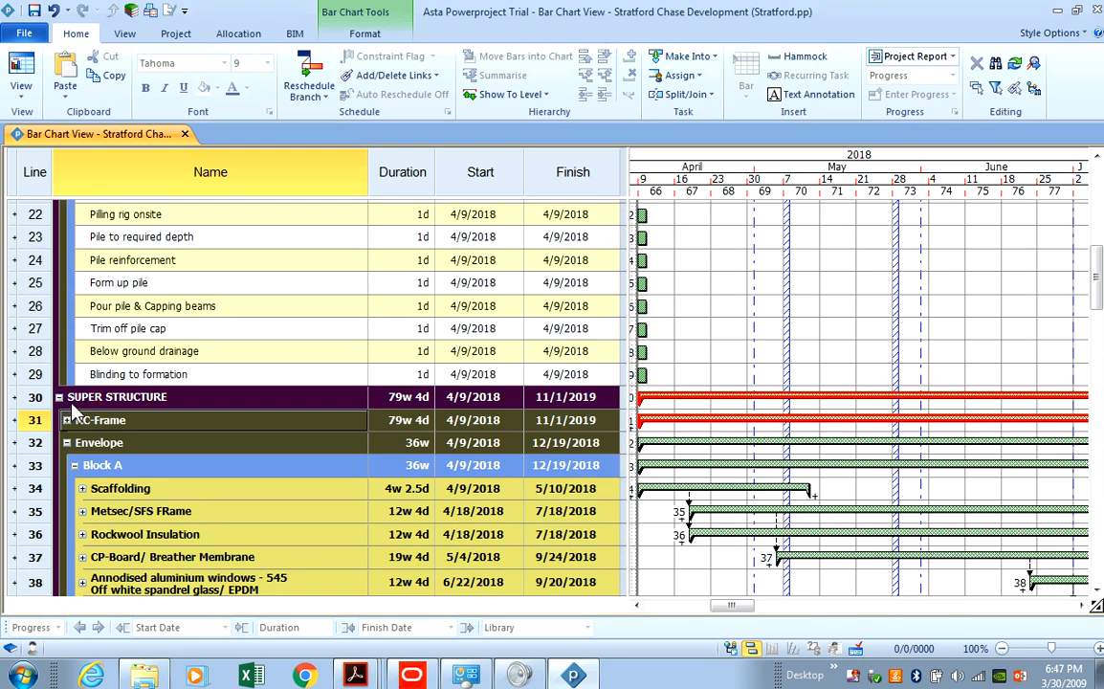
click(58, 397)
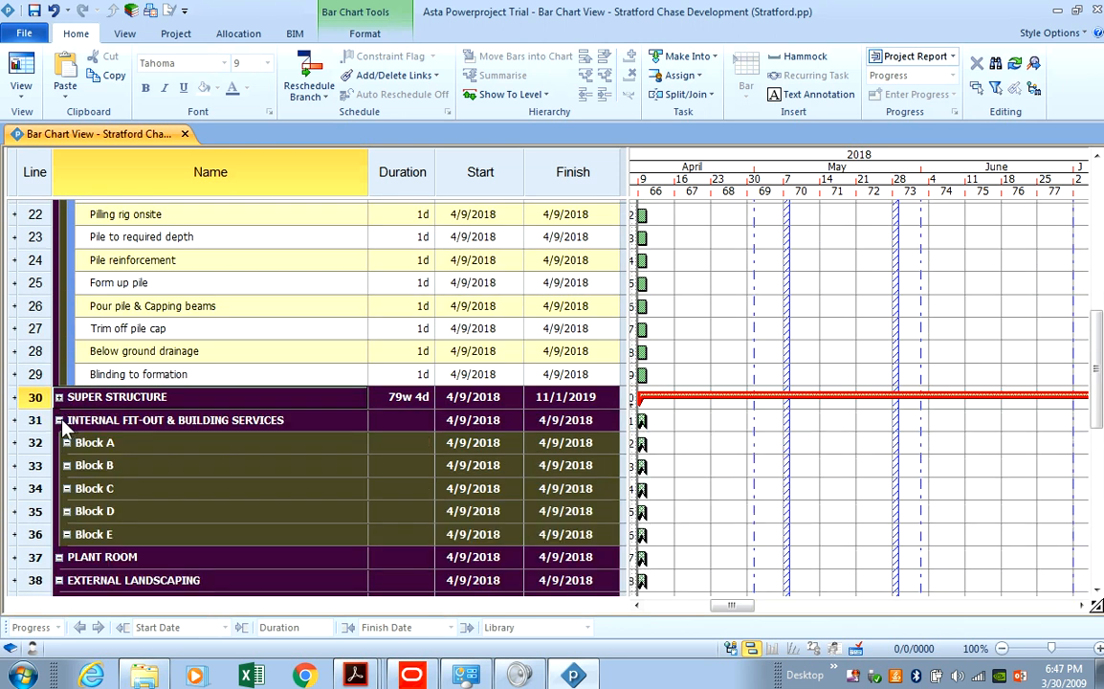
click(59, 420)
scroll(63, 321, up, 3)
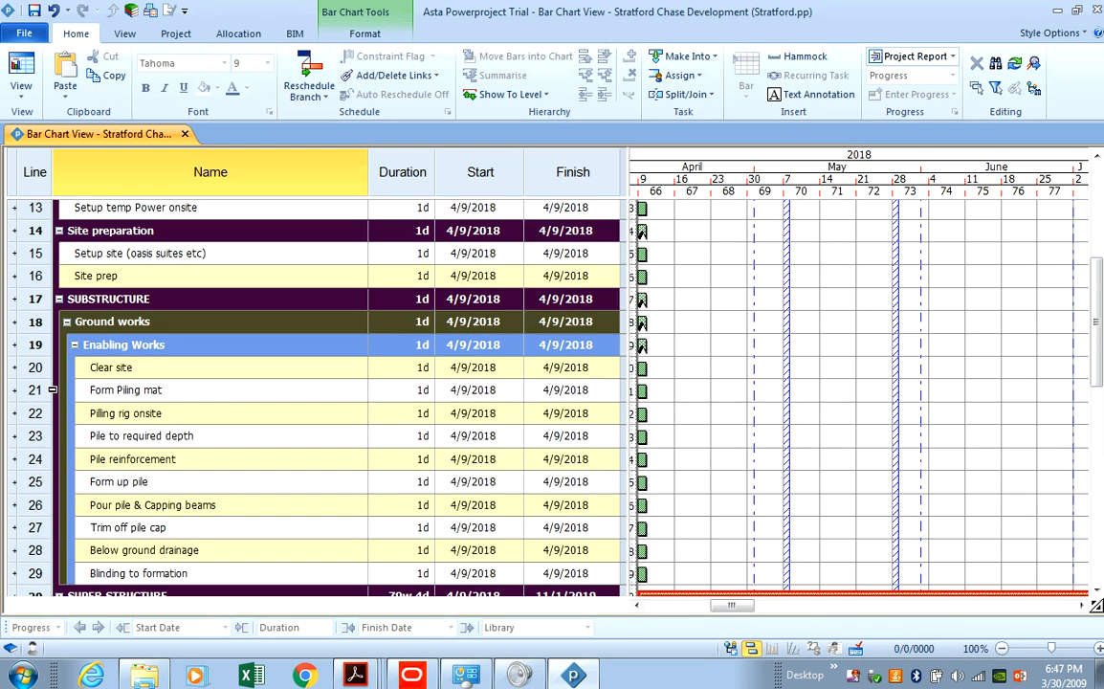
click(58, 299)
click(58, 232)
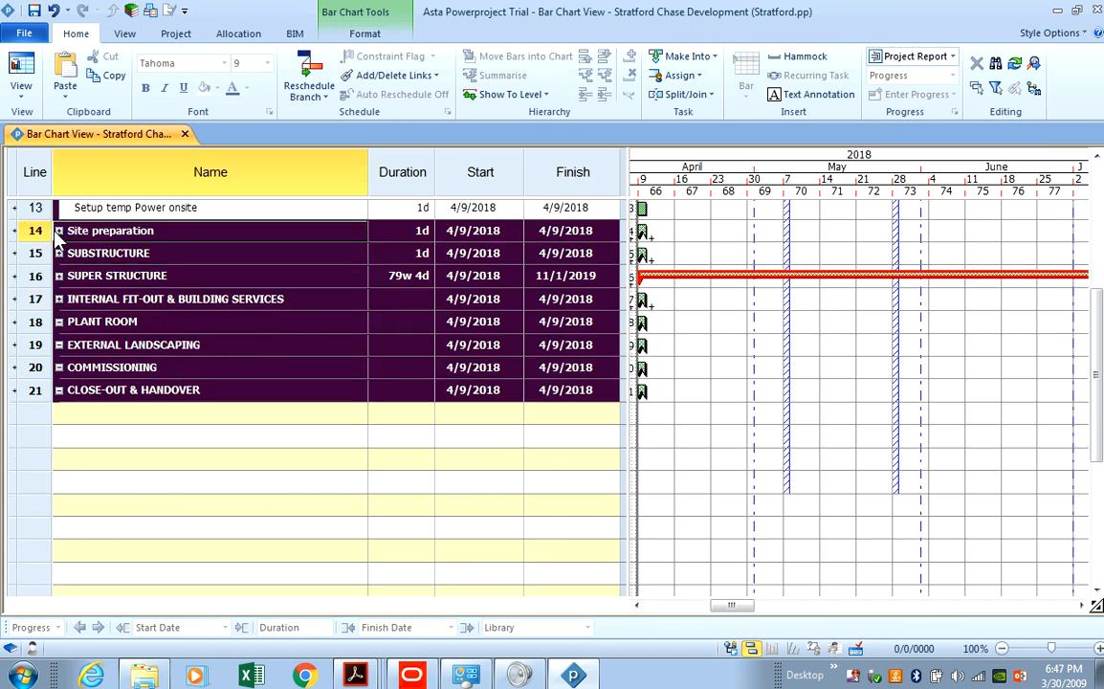
scroll(59, 247, up, 4)
click(58, 261)
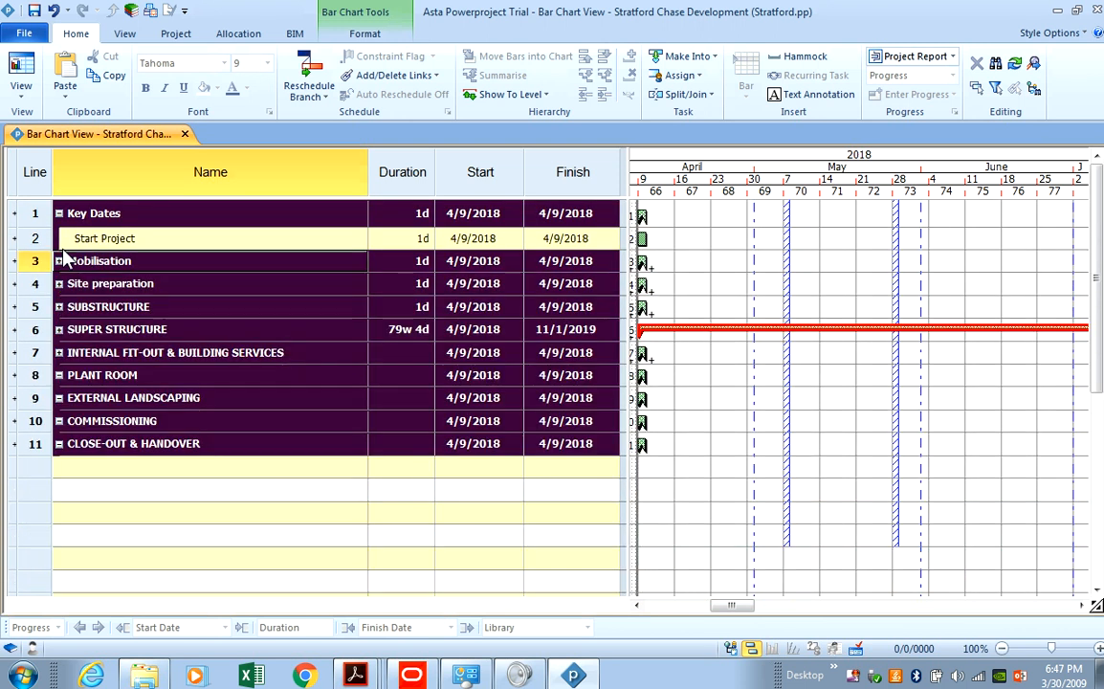
click(58, 212)
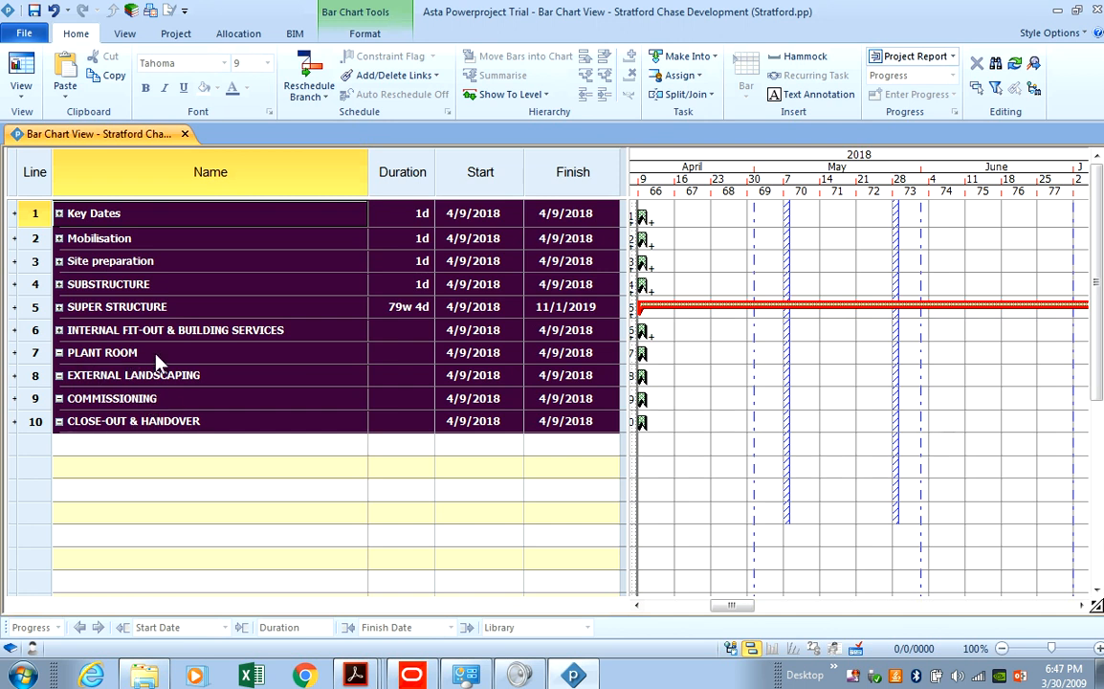
click(59, 353)
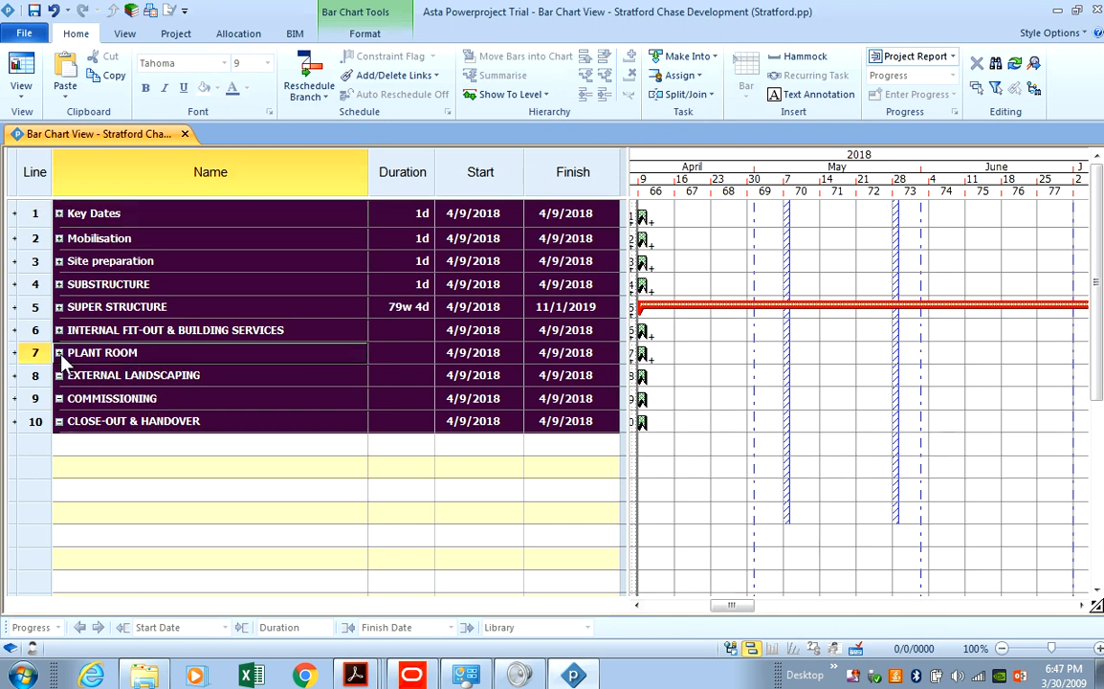
click(574, 676)
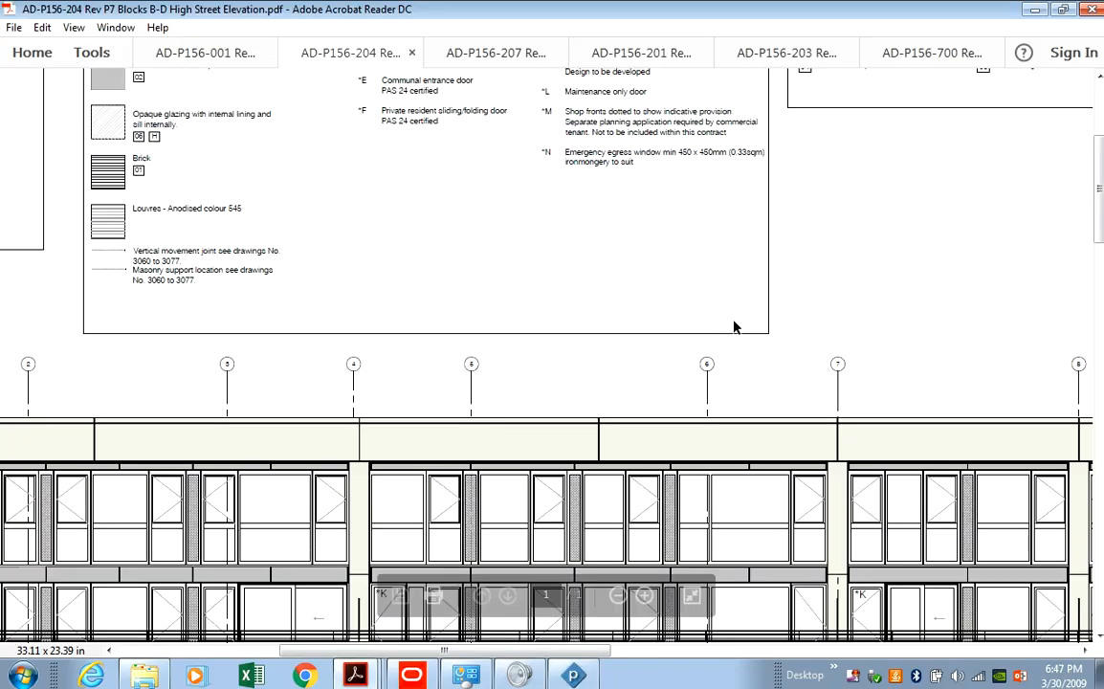
Open the AD-P156-700 roof types drawing and pan to the Roof Type 2 biodiverse roof detail.
scroll(734, 327, down, 3)
click(907, 55)
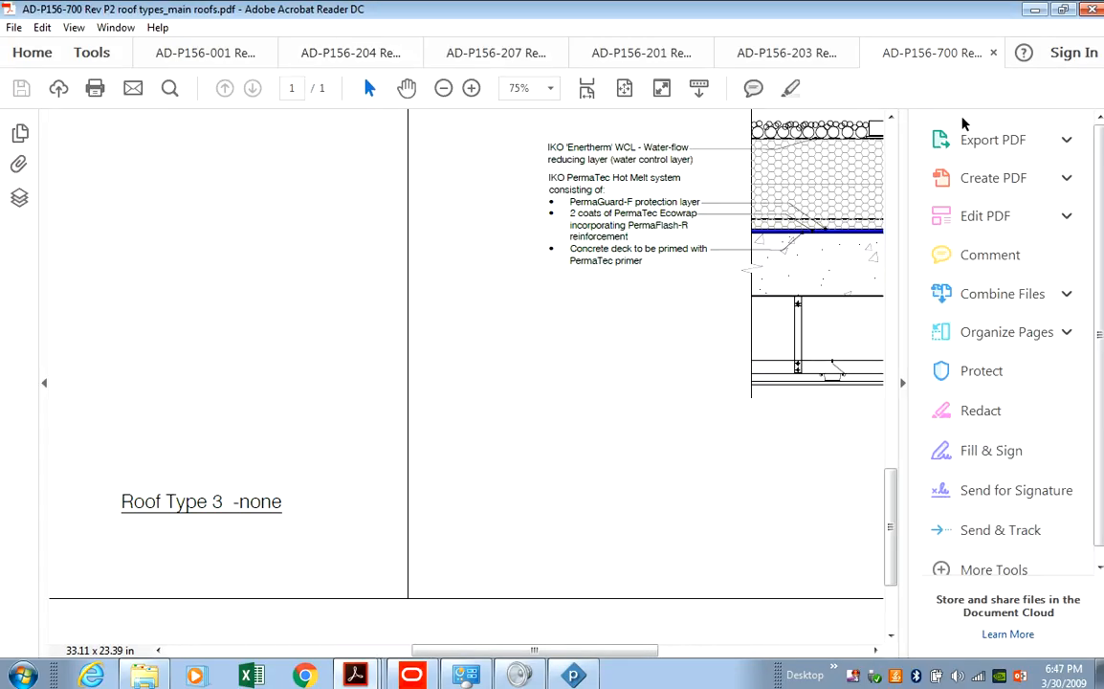
drag(892, 500, 890, 153)
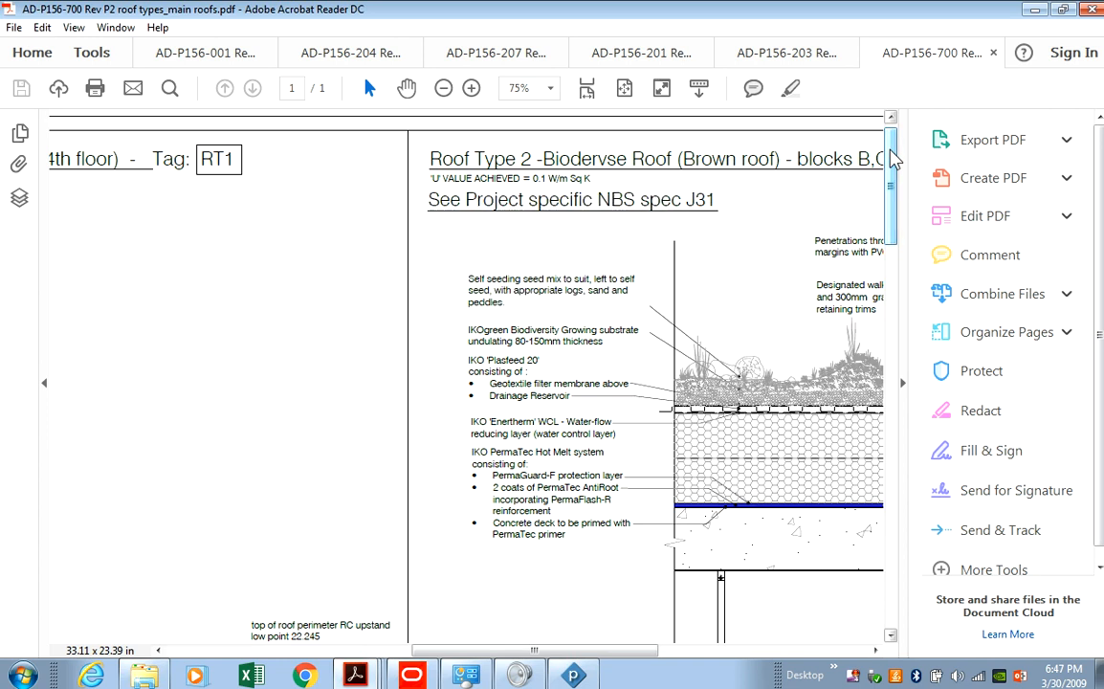
mouse_move(555, 651)
mouse_down()
mouse_move(799, 650)
mouse_move(698, 650)
mouse_up()
mouse_move(664, 545)
mouse_down()
mouse_move(623, 552)
mouse_move(653, 549)
mouse_up()
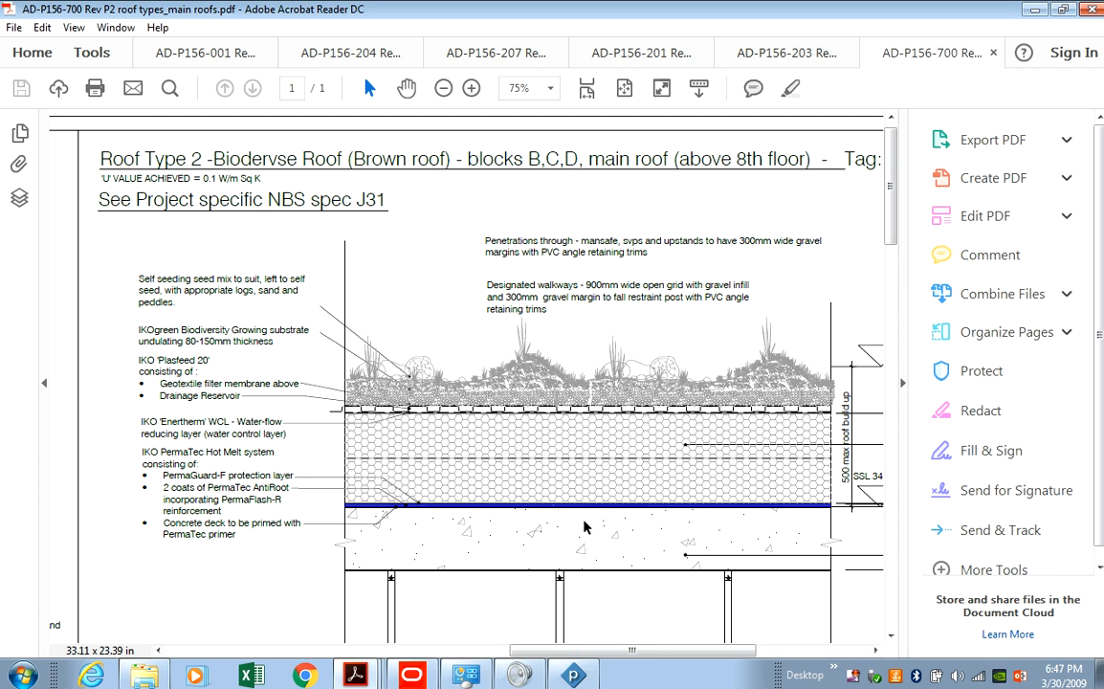
scroll(587, 526, down, 3)
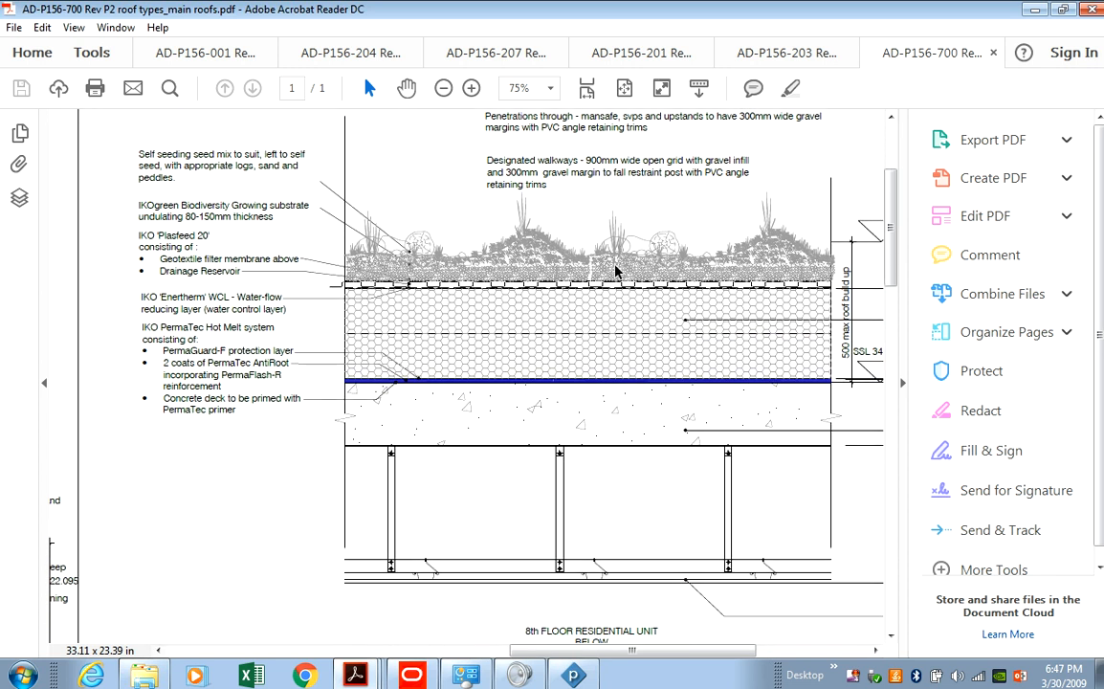
scroll(632, 282, up, 3)
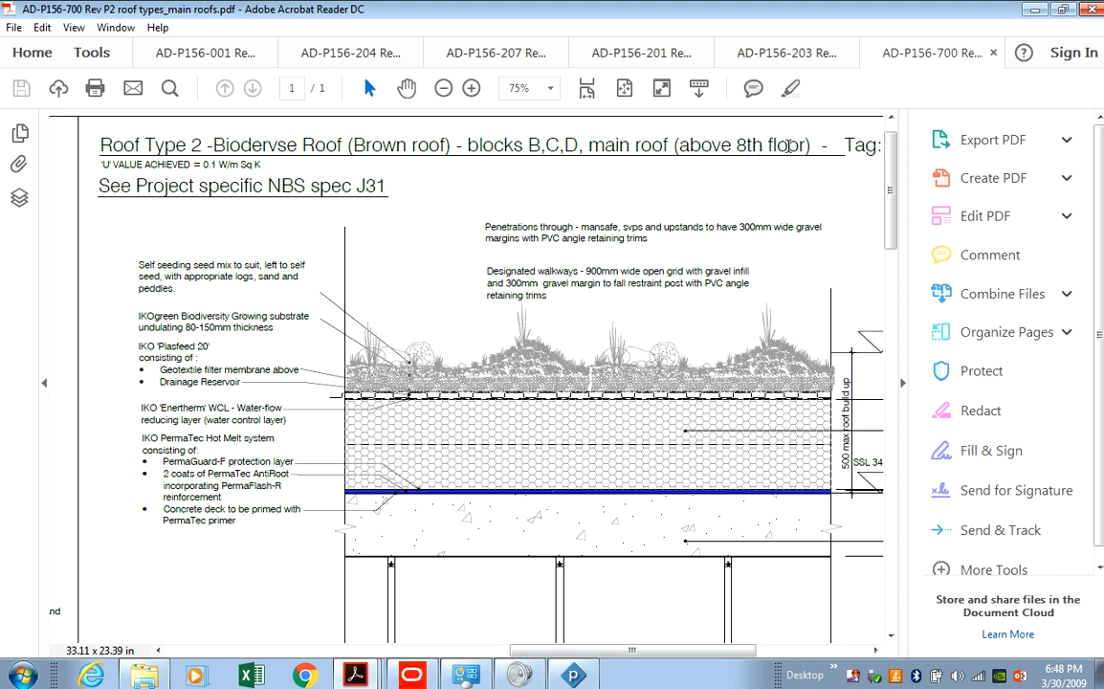
scroll(633, 375, down, 2)
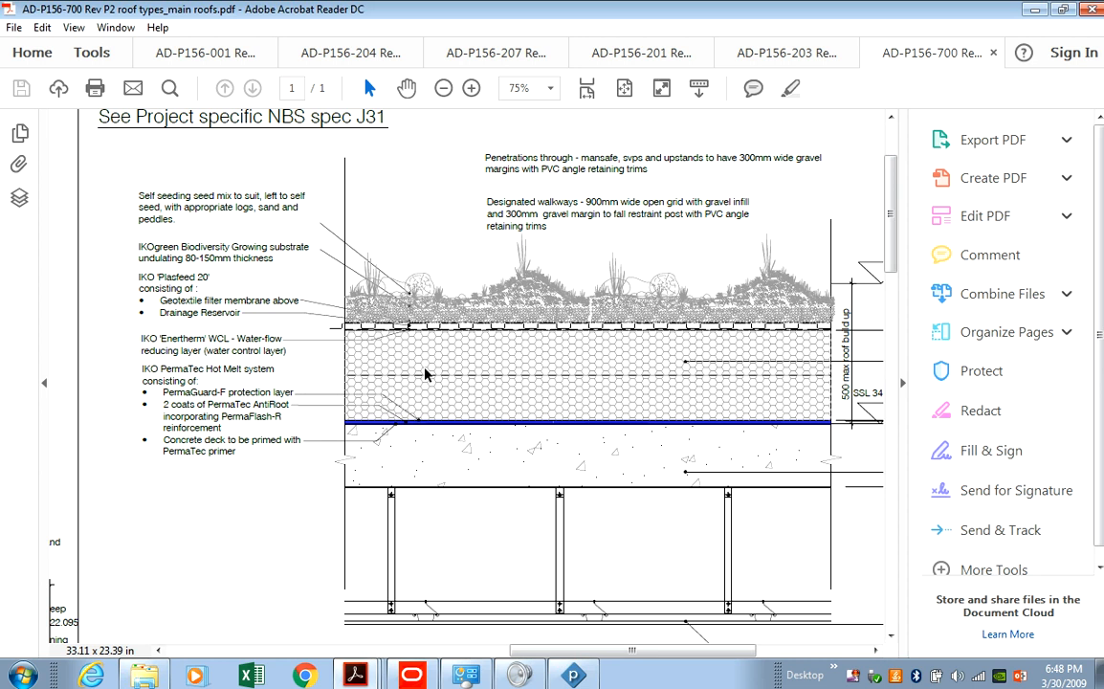
Scan across the Roof Type 2 build-up levels and insulation thickness, then return to Powerproject.
drag(707, 653, 809, 655)
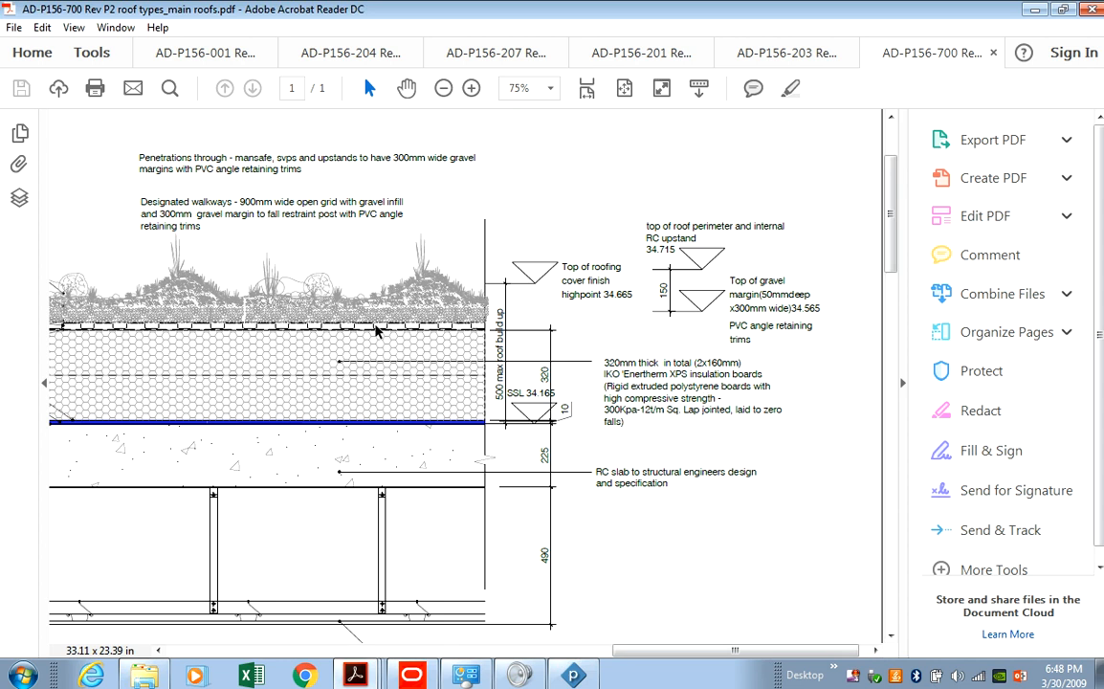
drag(640, 658, 485, 659)
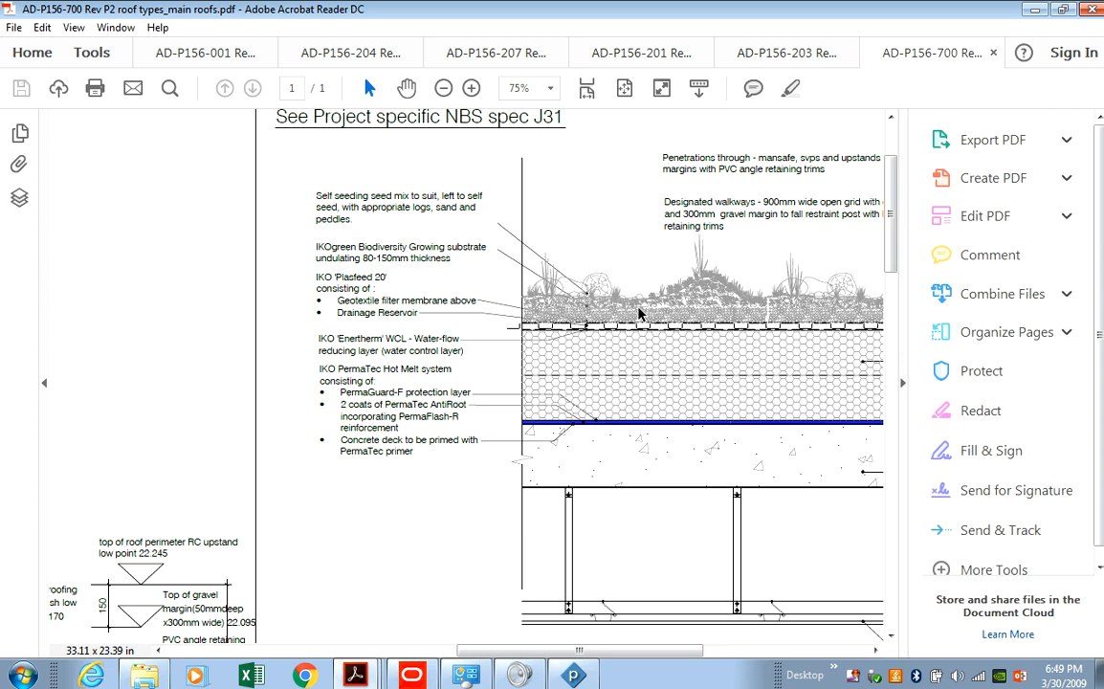
click(580, 676)
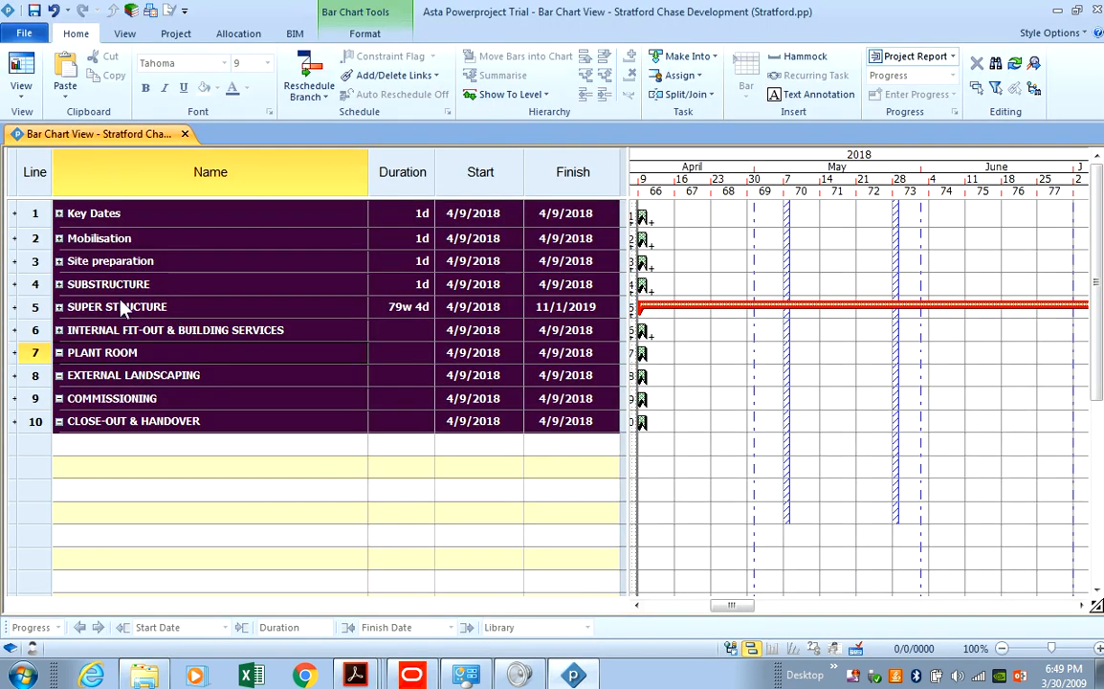
Expand SUPER STRUCTURE to reveal the envelope Blocks A–E, leaving INTERNAL FIT-OUT collapsed.
click(59, 330)
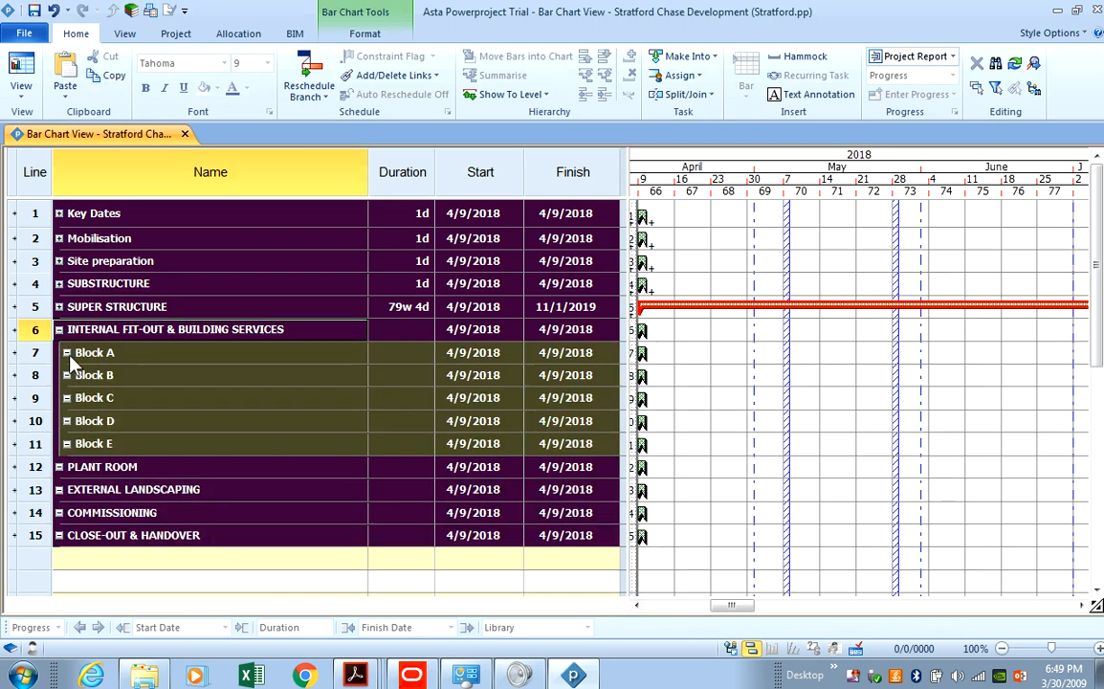
click(60, 329)
click(59, 306)
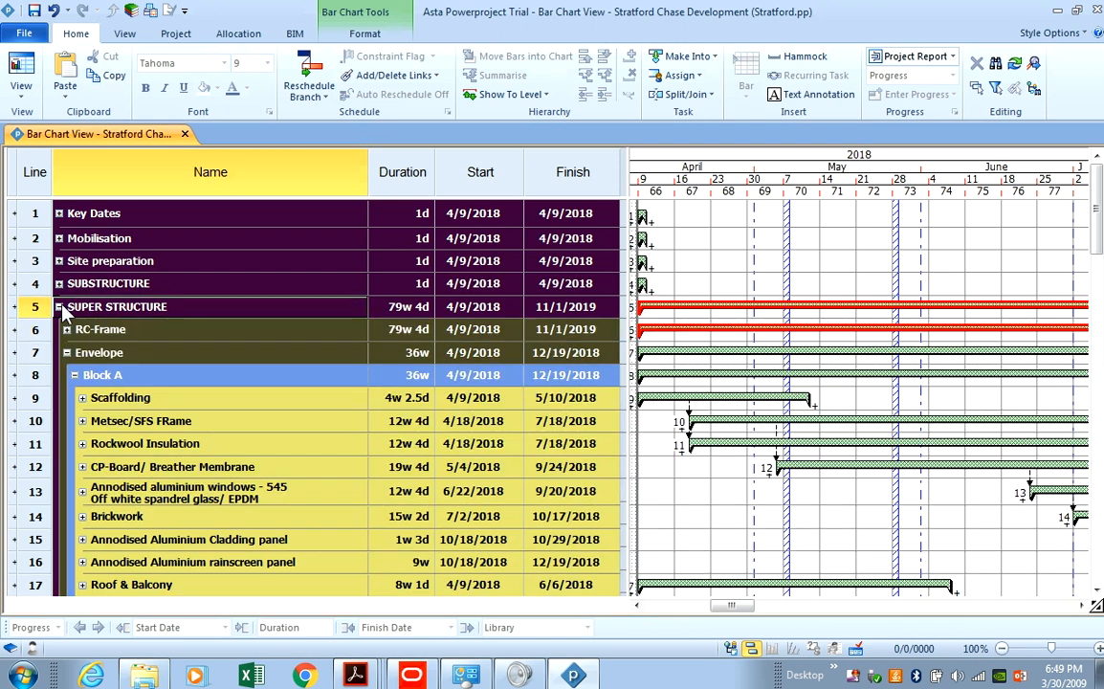
scroll(139, 421, down, 4)
scroll(74, 399, up, 4)
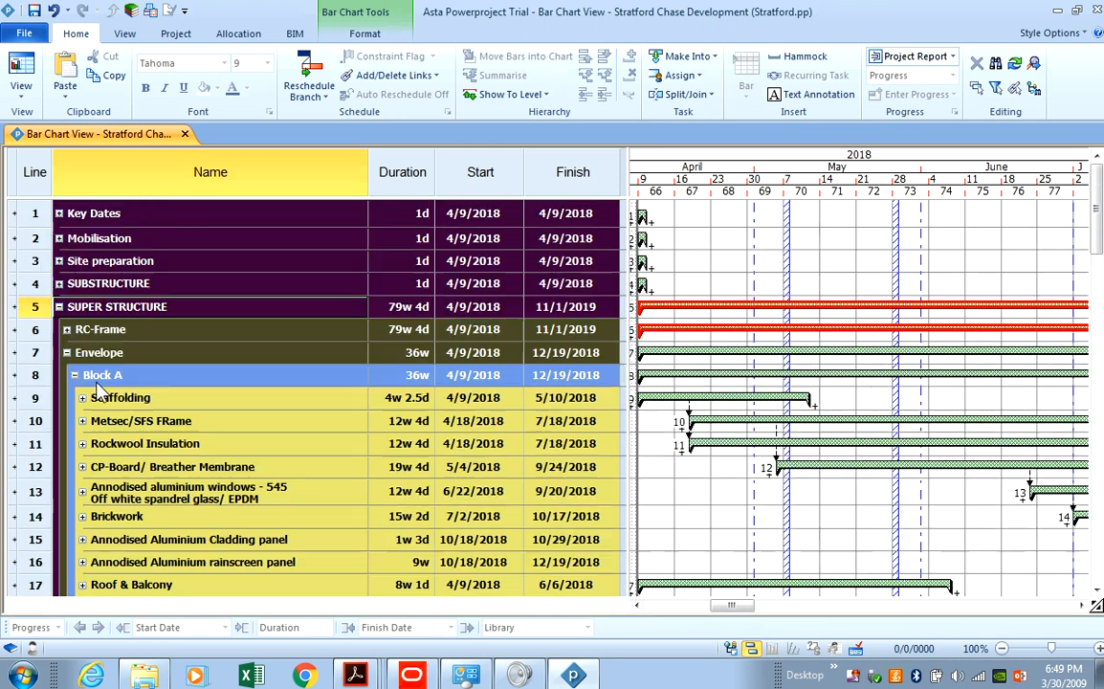
scroll(83, 335, down, 3)
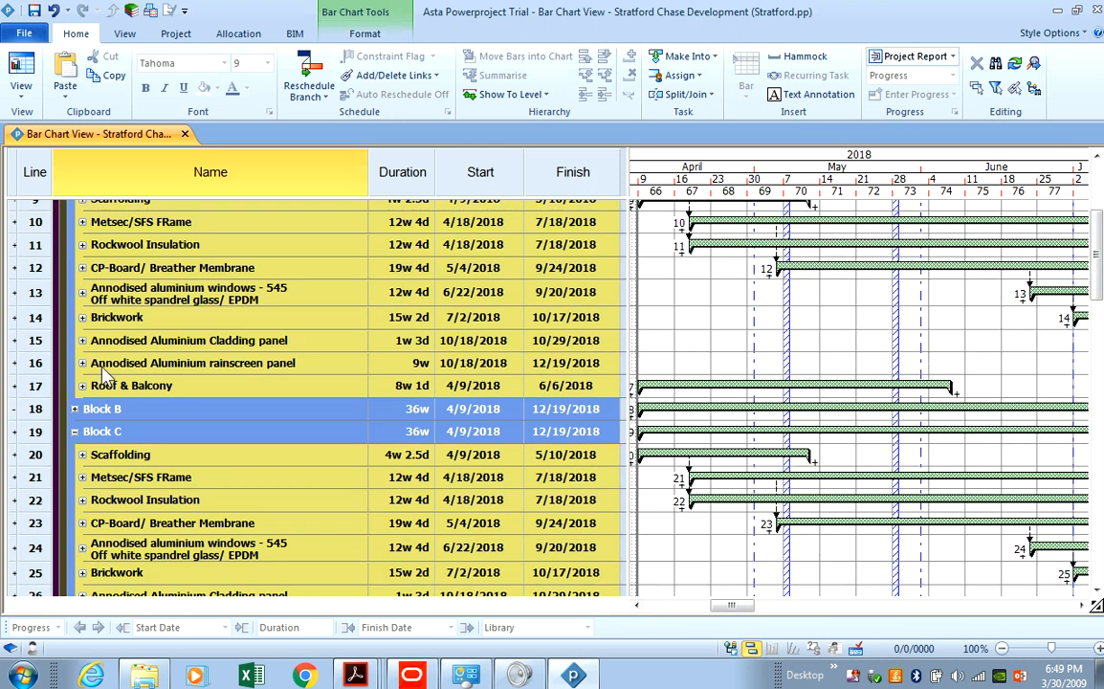
scroll(195, 321, down, 1)
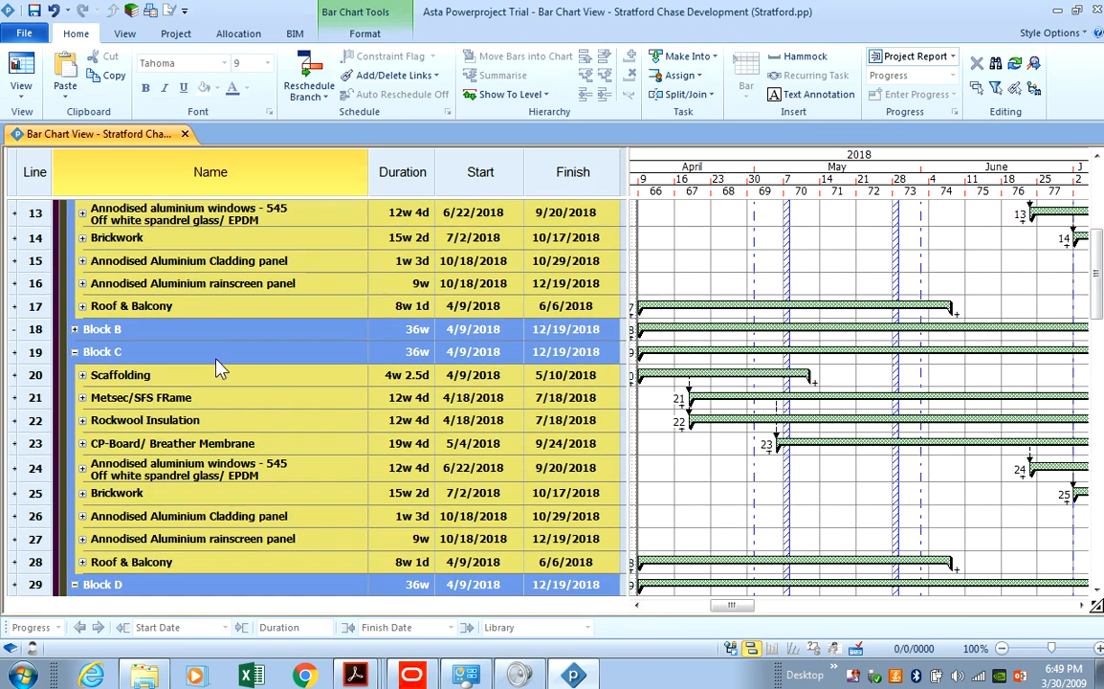
scroll(194, 315, up, 2)
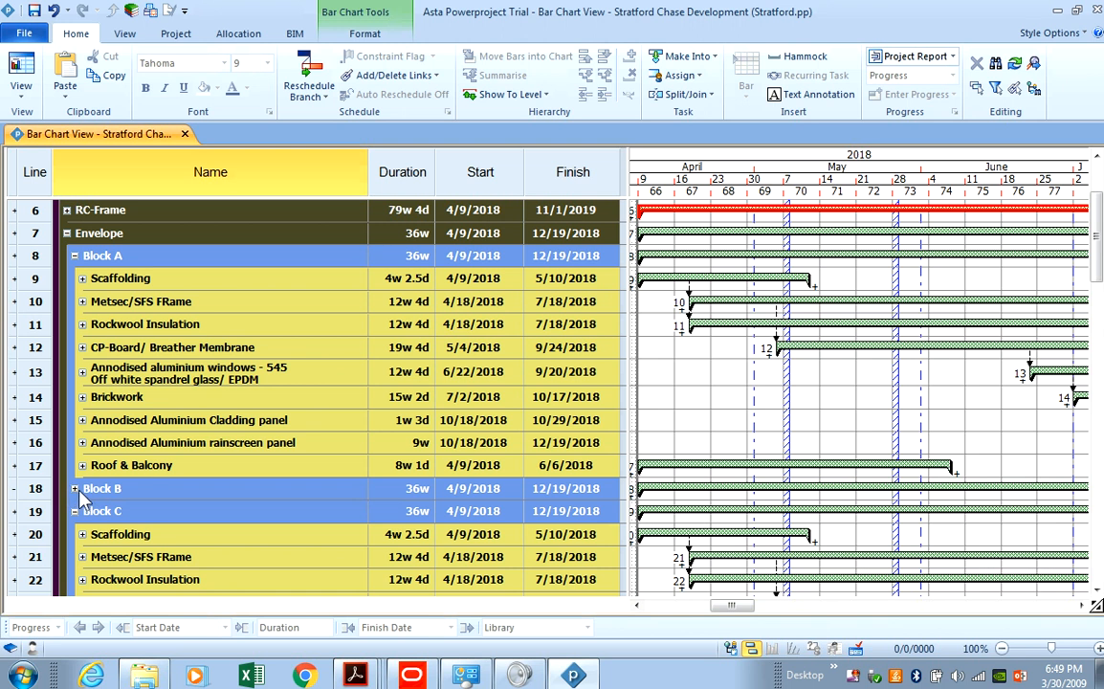
Fold away Block B's Metsec and Scaffolding sub-tasks and Blocks C and D, then minimise Powerproject.
click(75, 489)
scroll(81, 478, down, 6)
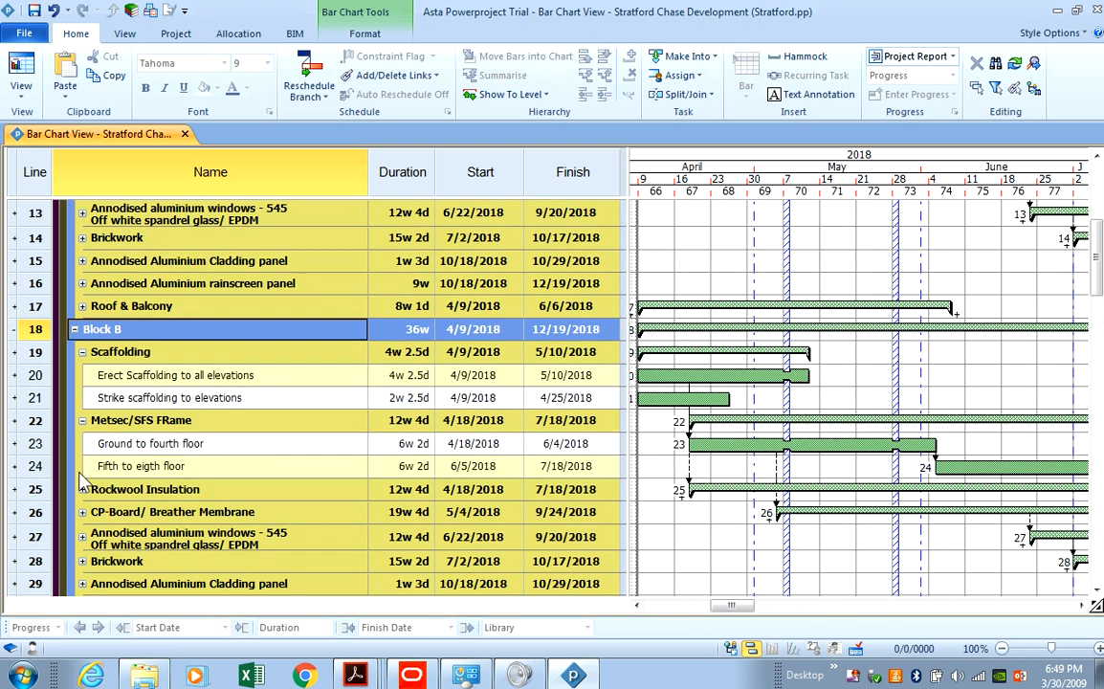
scroll(84, 467, up, 3)
click(82, 341)
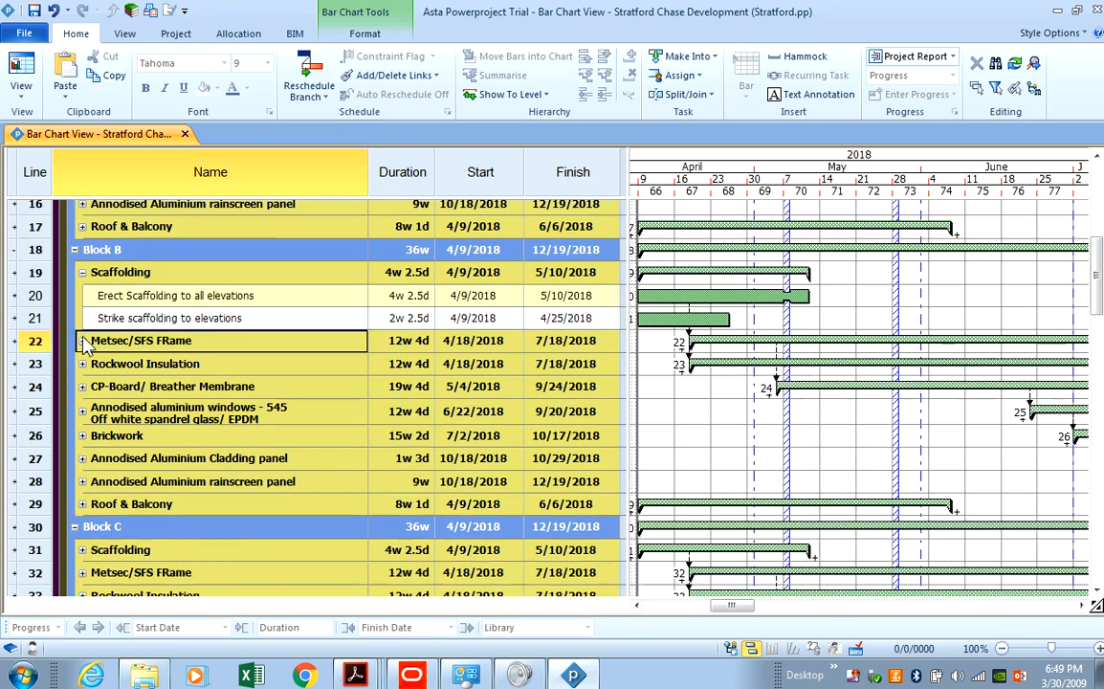
click(82, 273)
scroll(87, 316, down, 3)
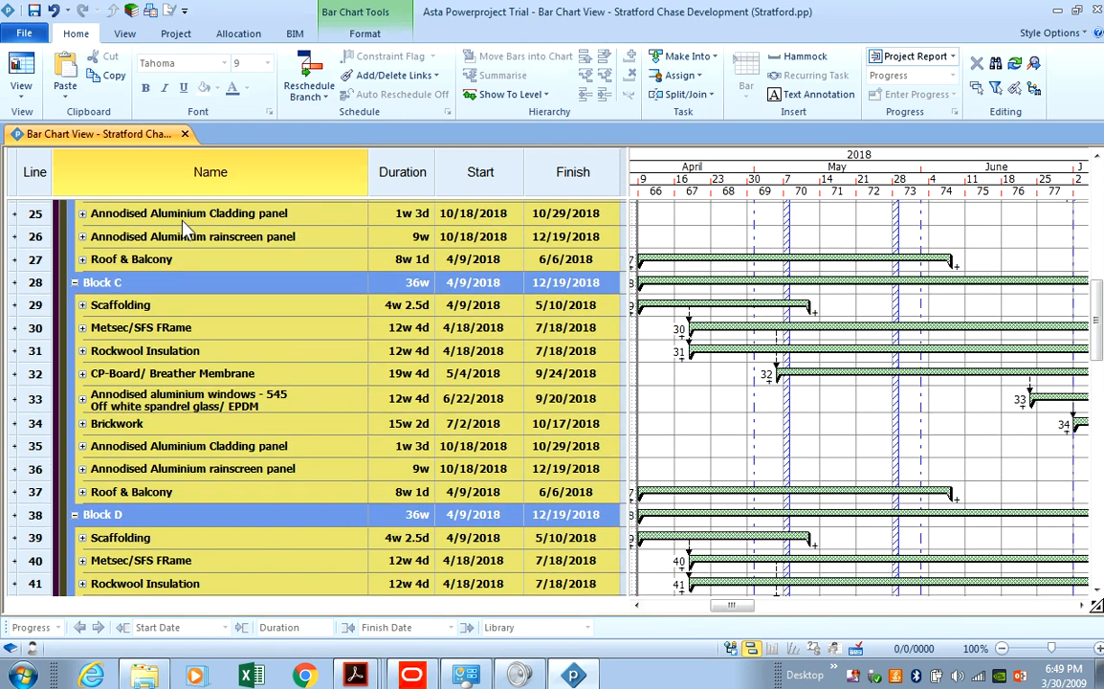
click(74, 285)
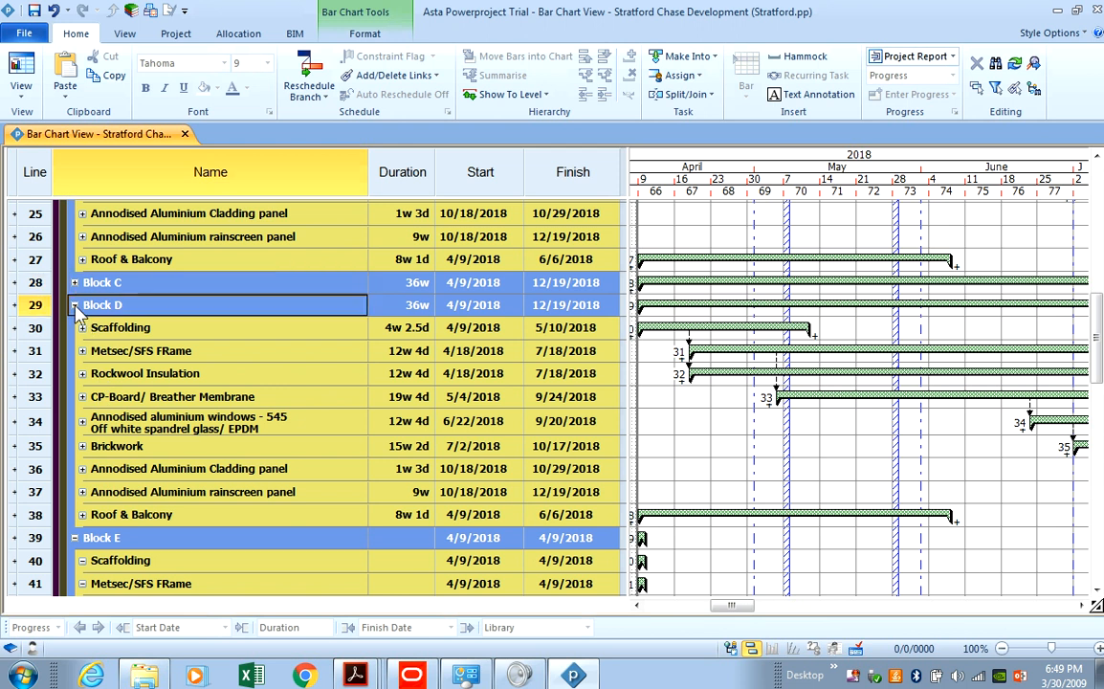
click(74, 305)
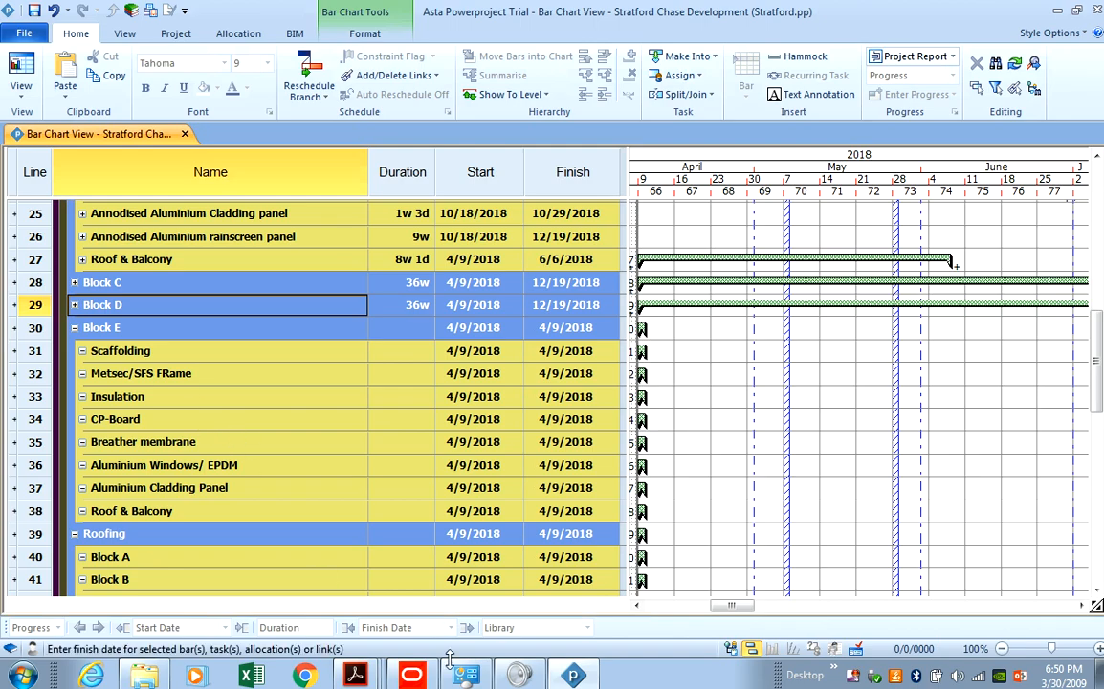
click(574, 676)
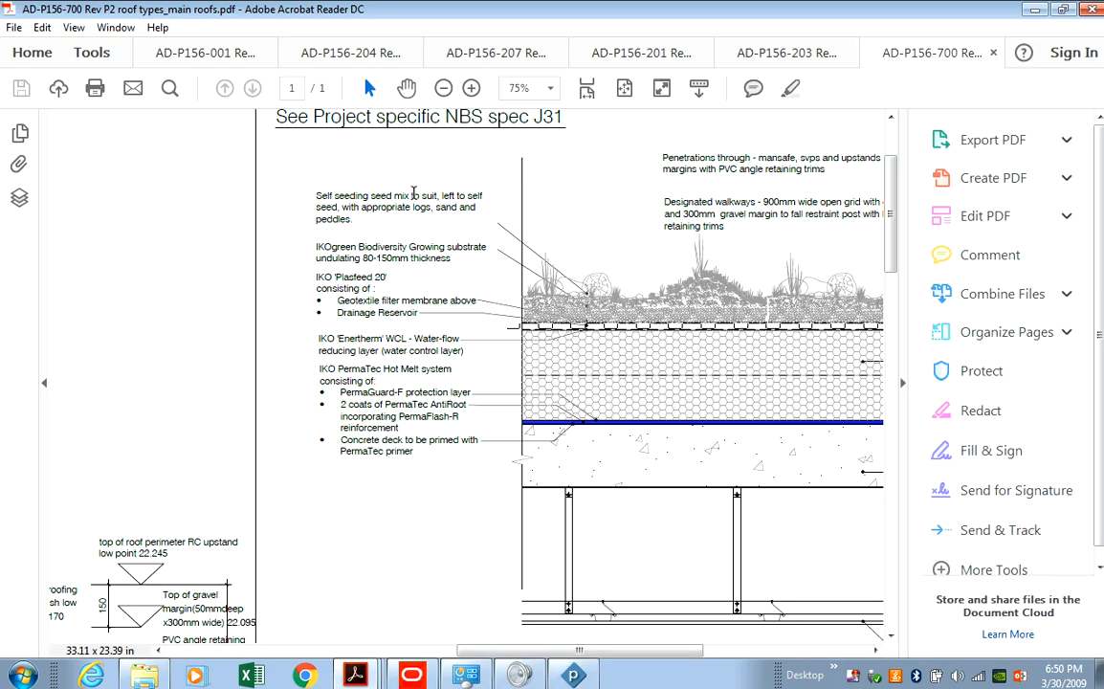
Open the AD-P156-207 Block E pavilion elevations drawing and zoom out.
click(751, 52)
click(643, 53)
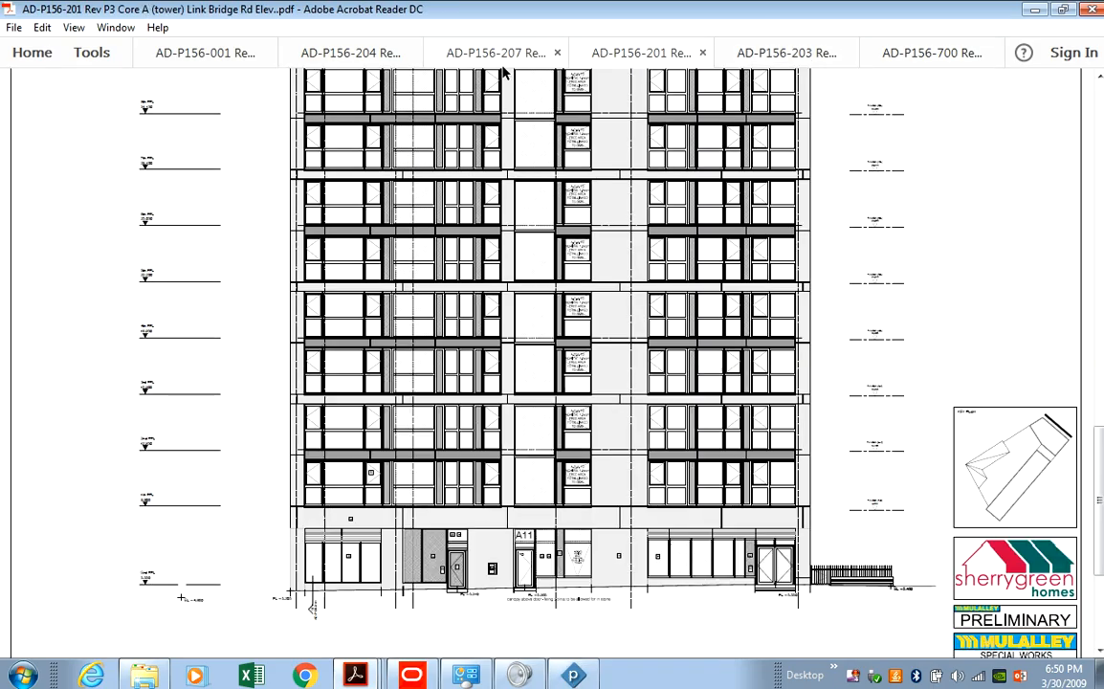
click(495, 53)
scroll(530, 254, up, 1)
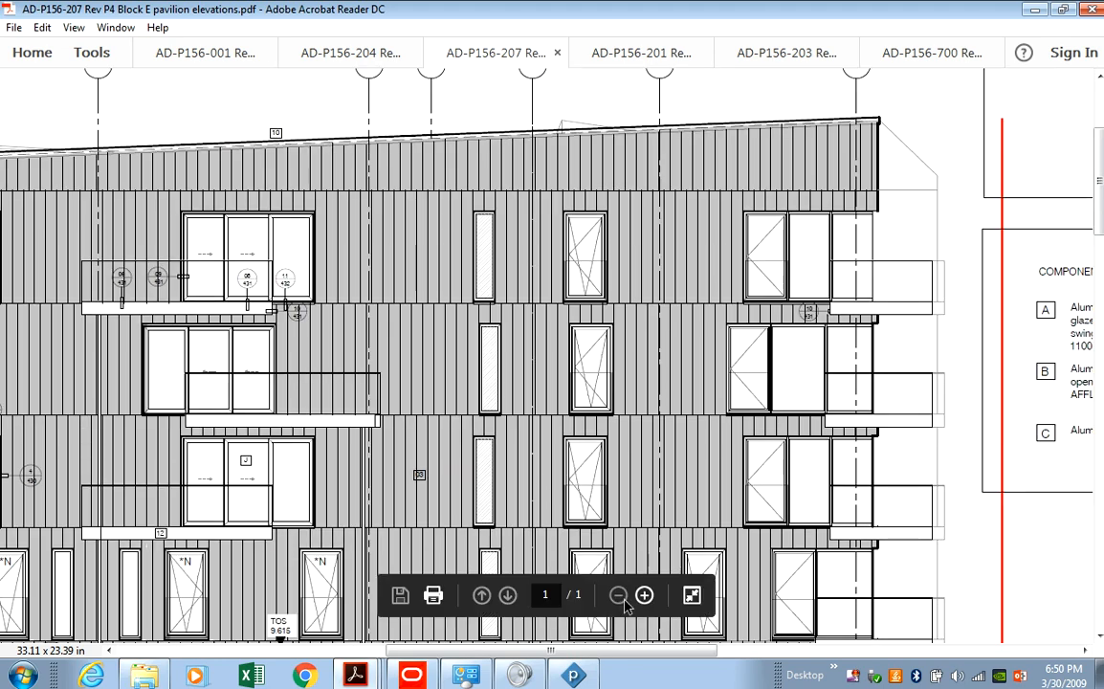
click(618, 595)
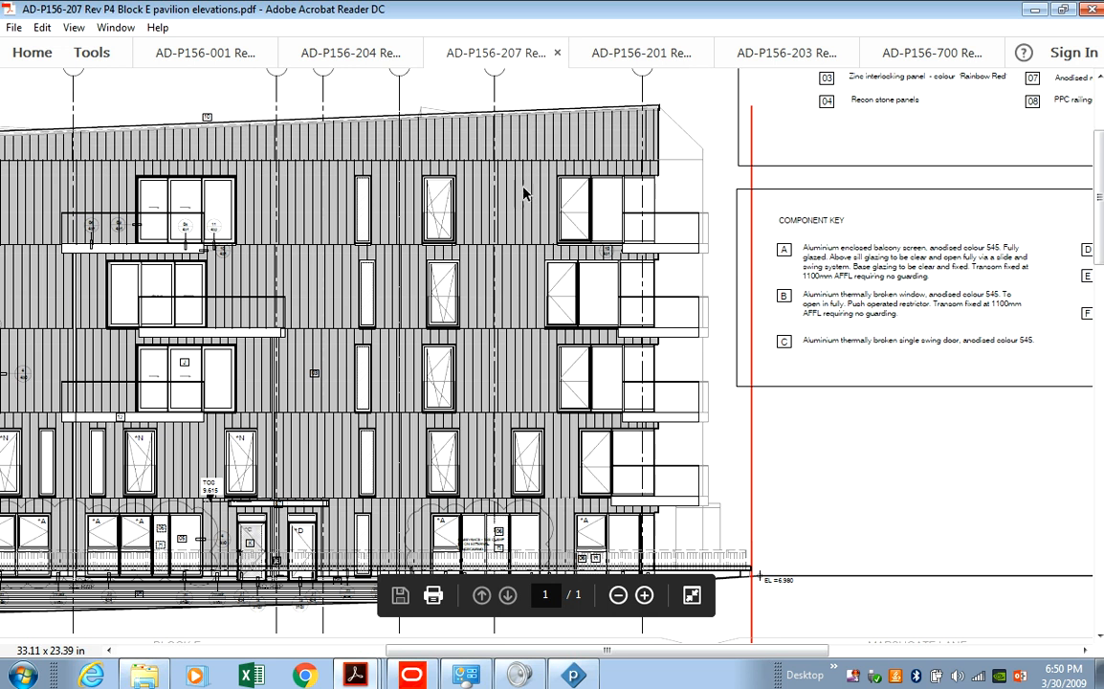
Pan across the Block E elevations to count floor levels from ground to parapet.
scroll(536, 177, up, 2)
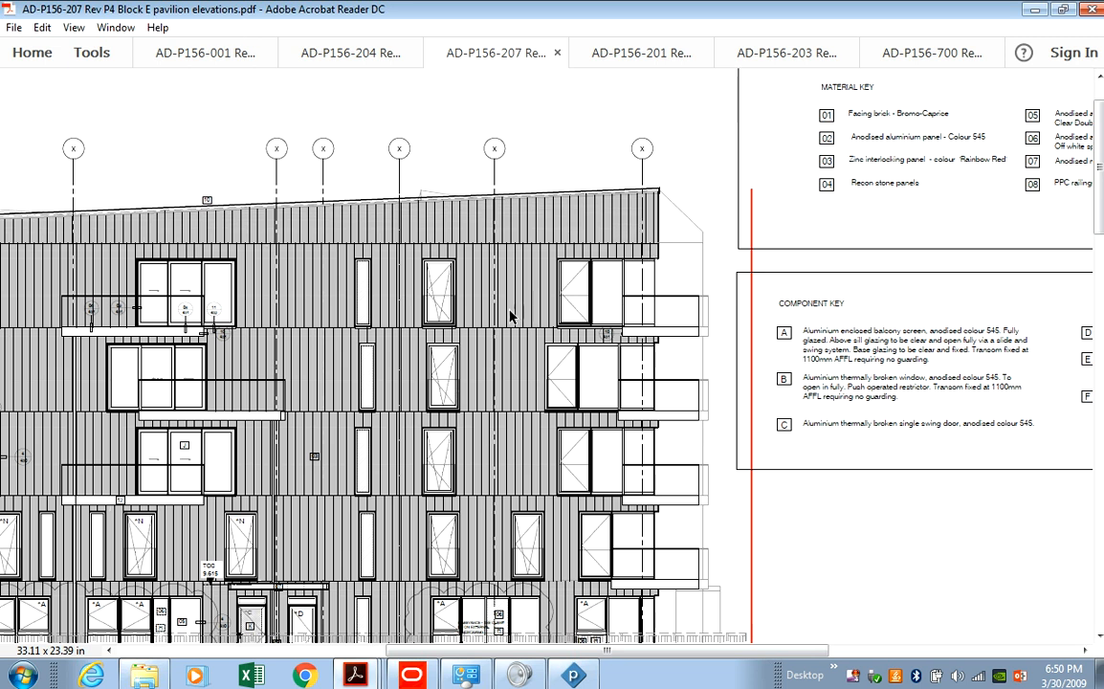
scroll(523, 299, down, 3)
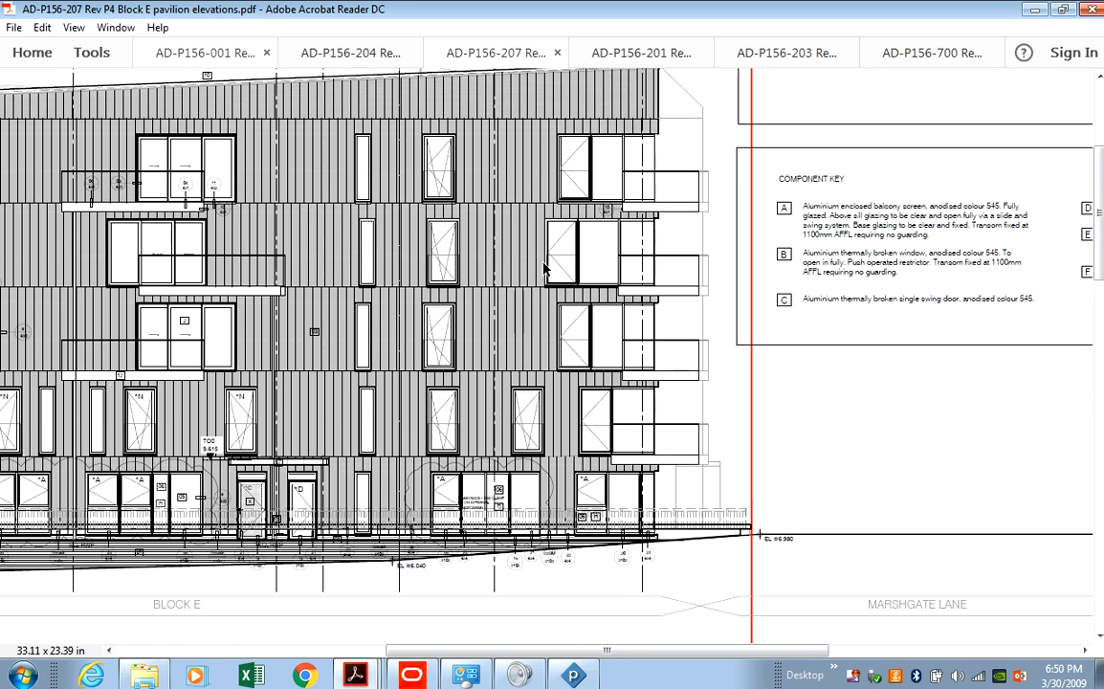
scroll(638, 279, up, 2)
scroll(793, 245, up, 1)
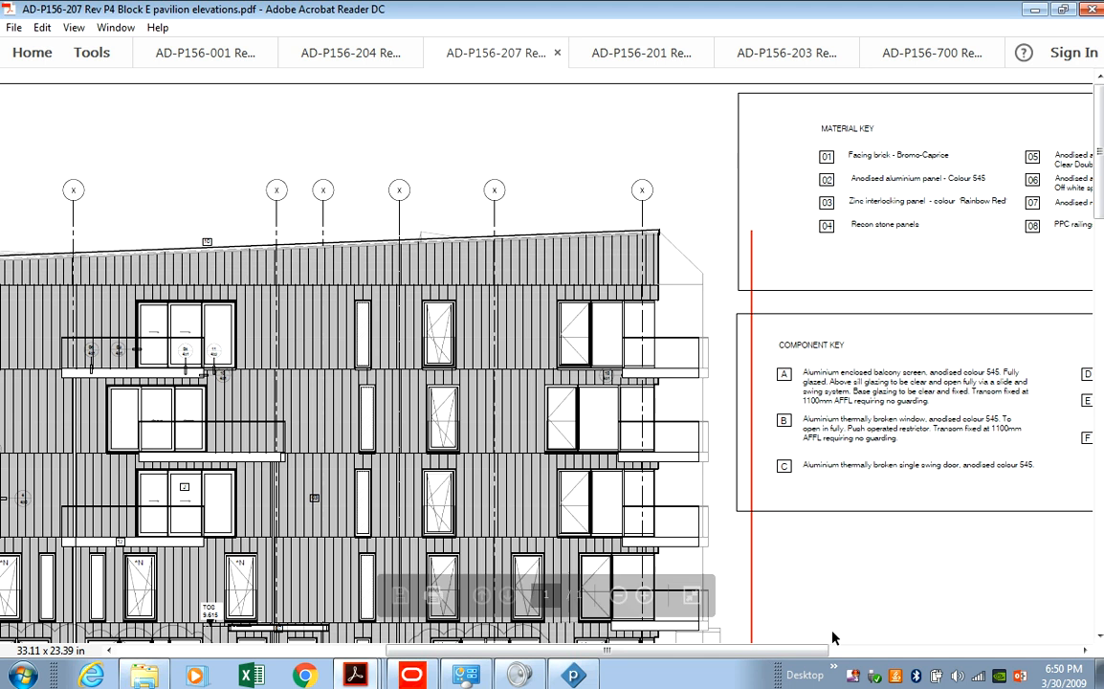
drag(803, 650, 993, 648)
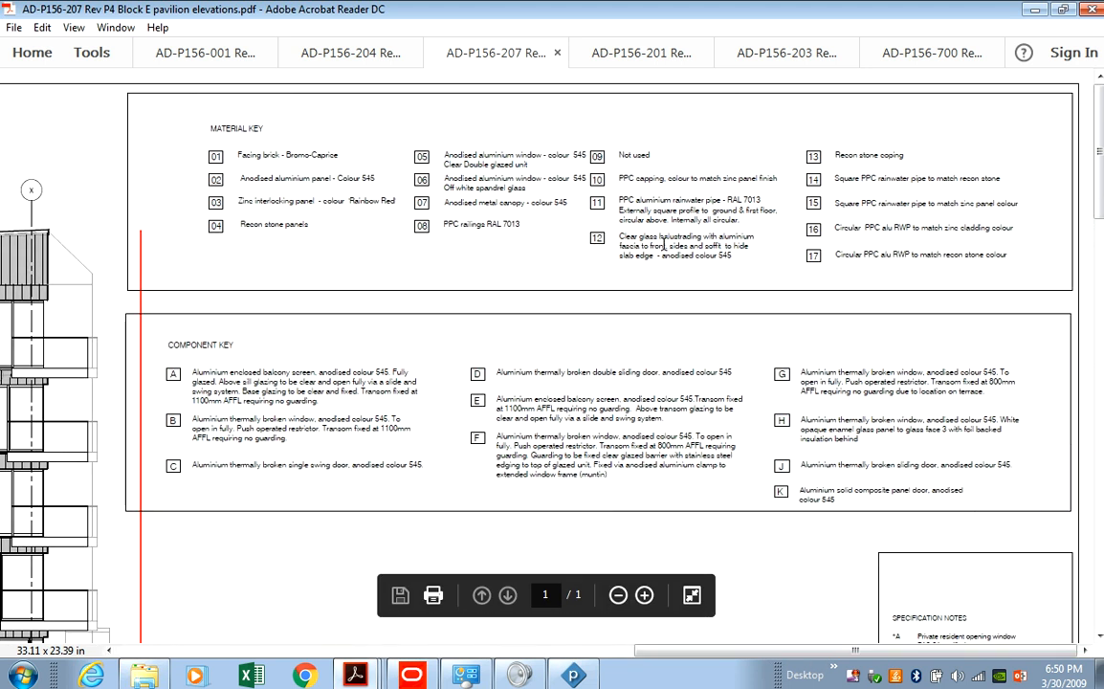
scroll(663, 244, down, 7)
scroll(698, 316, down, 7)
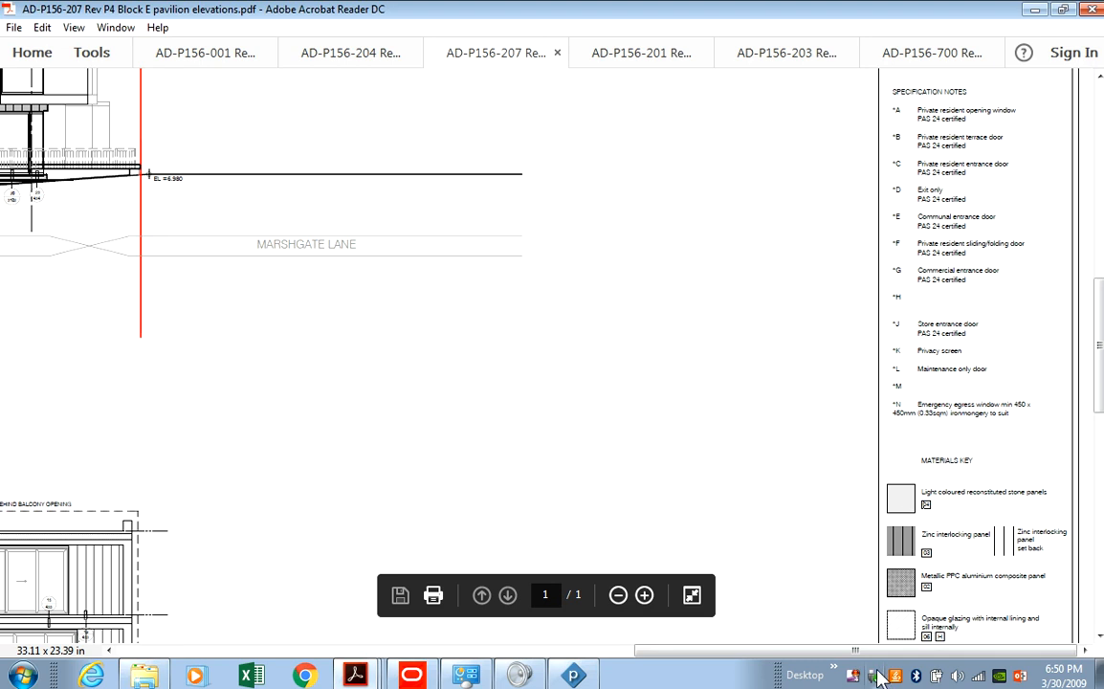
drag(854, 649, 406, 675)
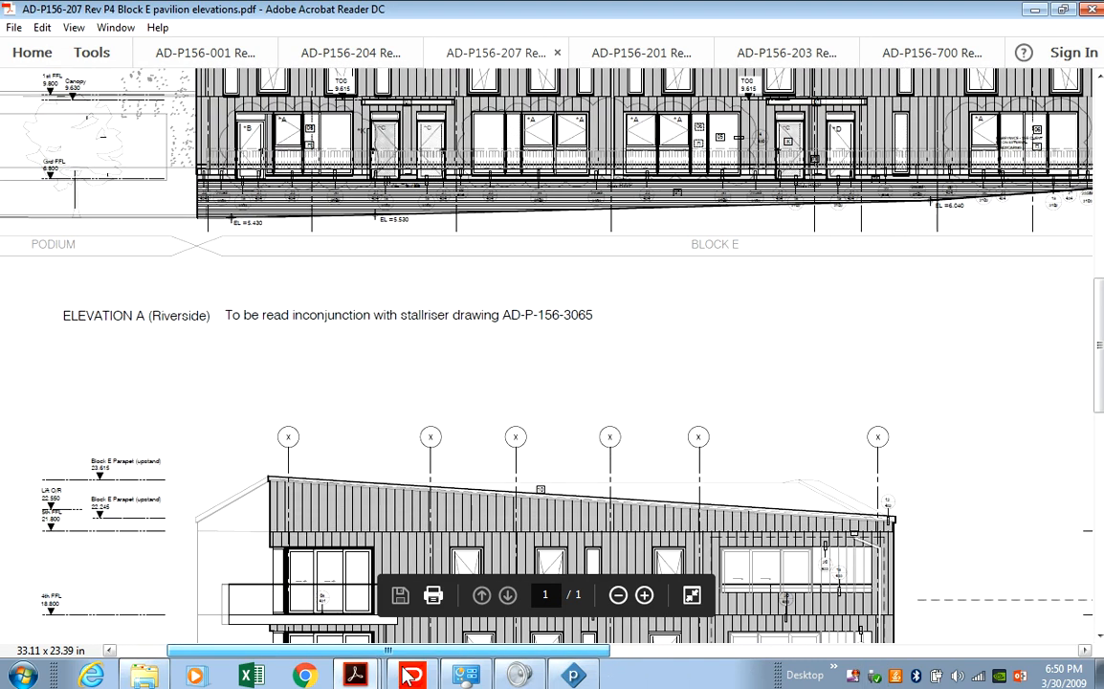
scroll(448, 453, down, 5)
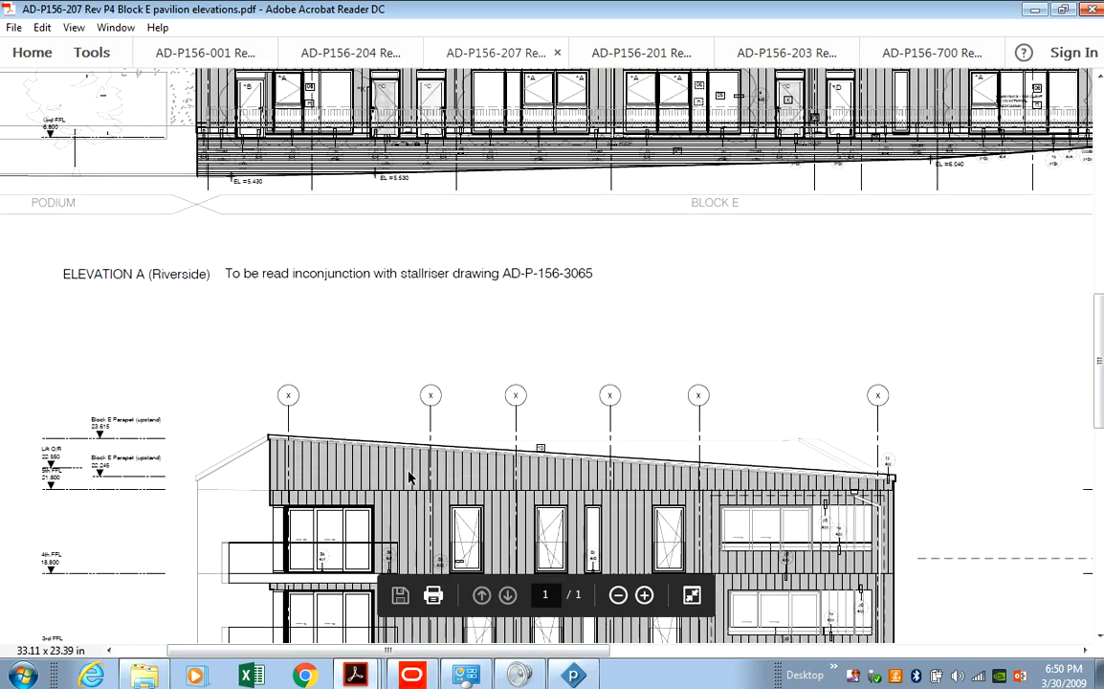
scroll(459, 449, down, 8)
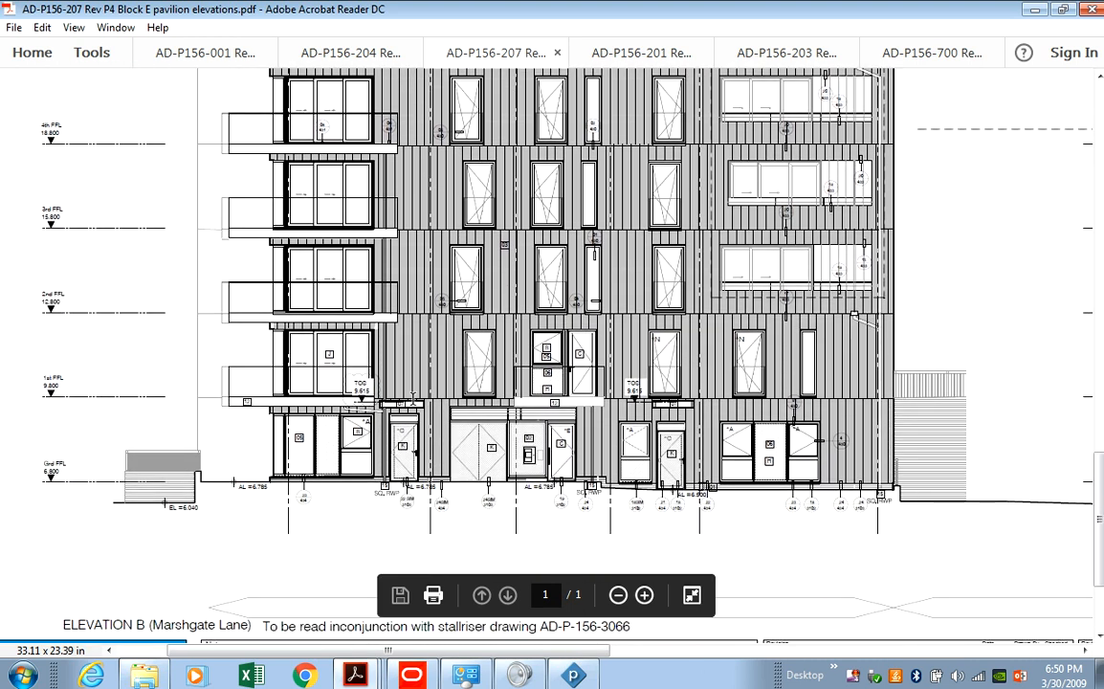
scroll(762, 422, up, 3)
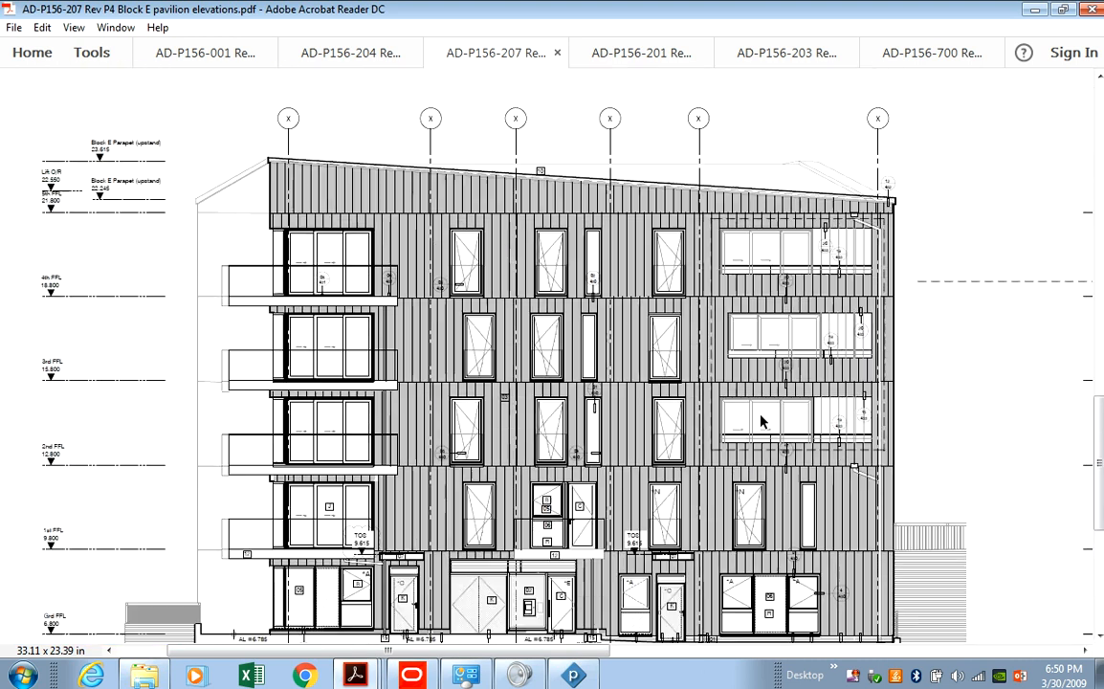
scroll(763, 422, up, 1)
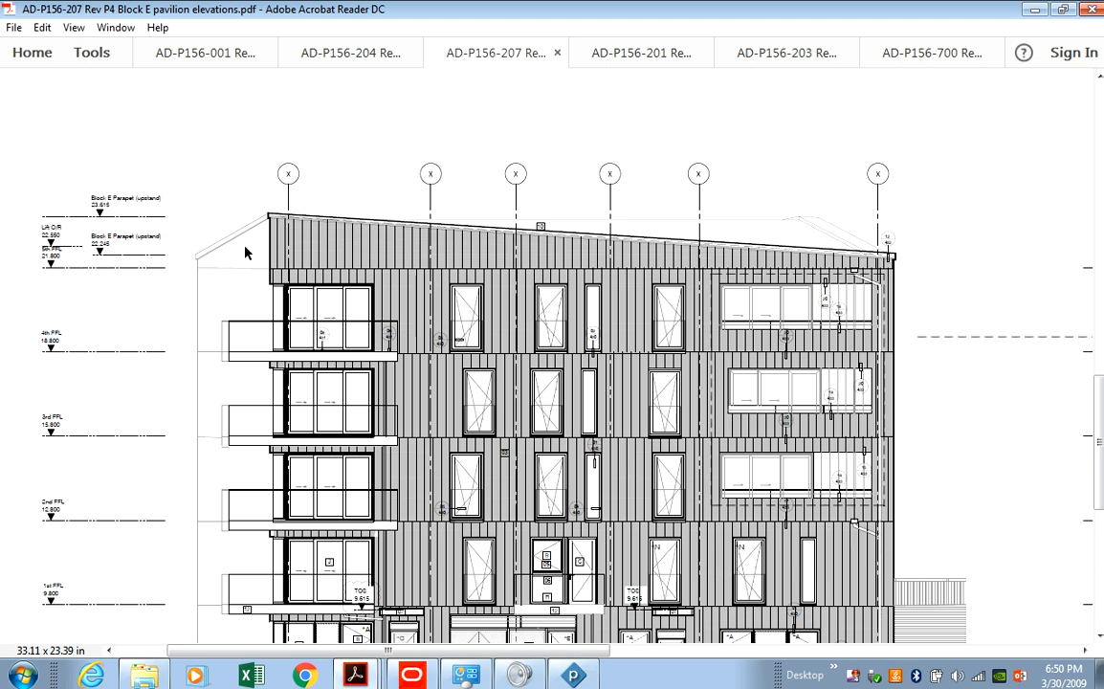
scroll(234, 277, down, 3)
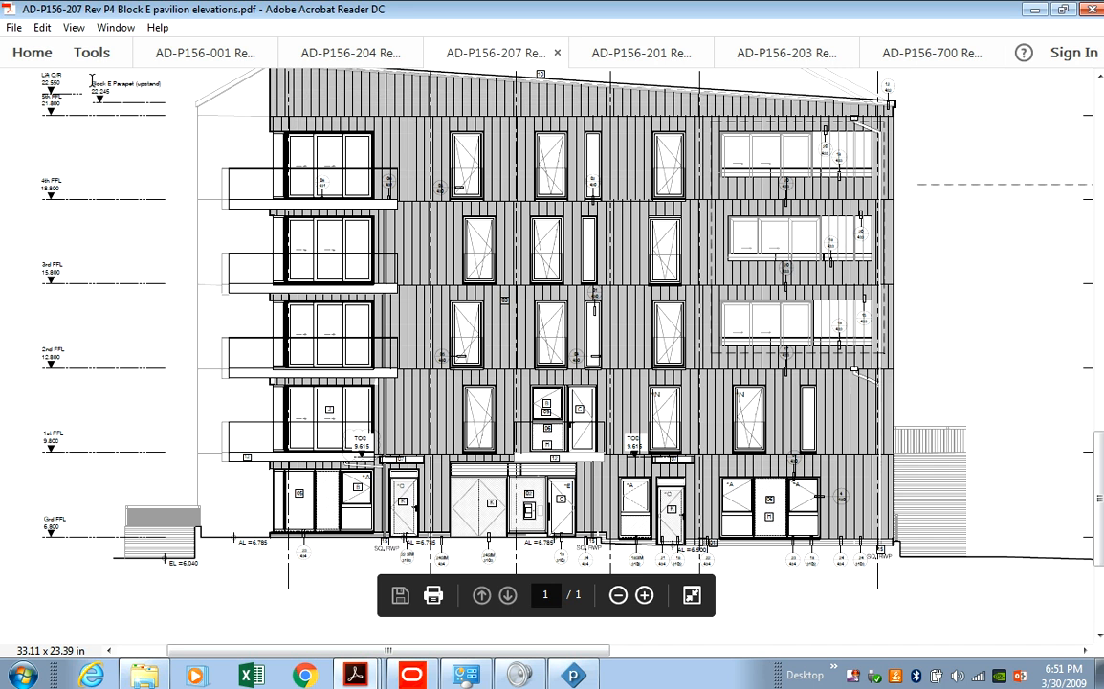
scroll(91, 81, up, 2)
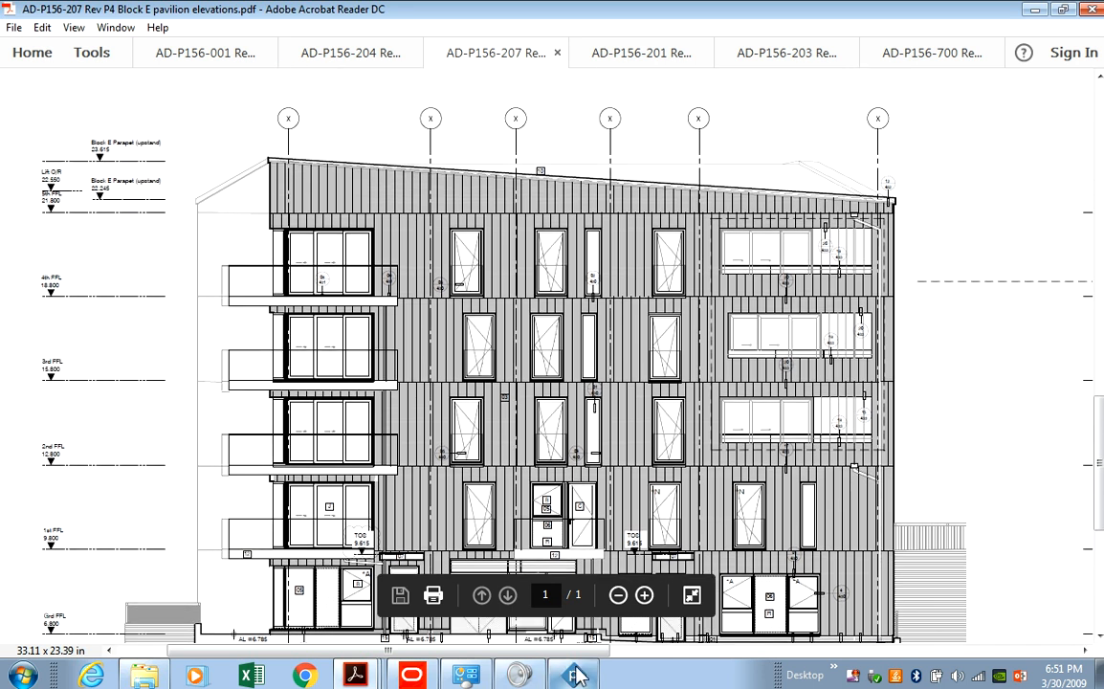
Select and delete Block E's eight empty envelope groups, rows 31–38, so Roofing follows at line 31.
click(575, 677)
scroll(96, 387, down, 1)
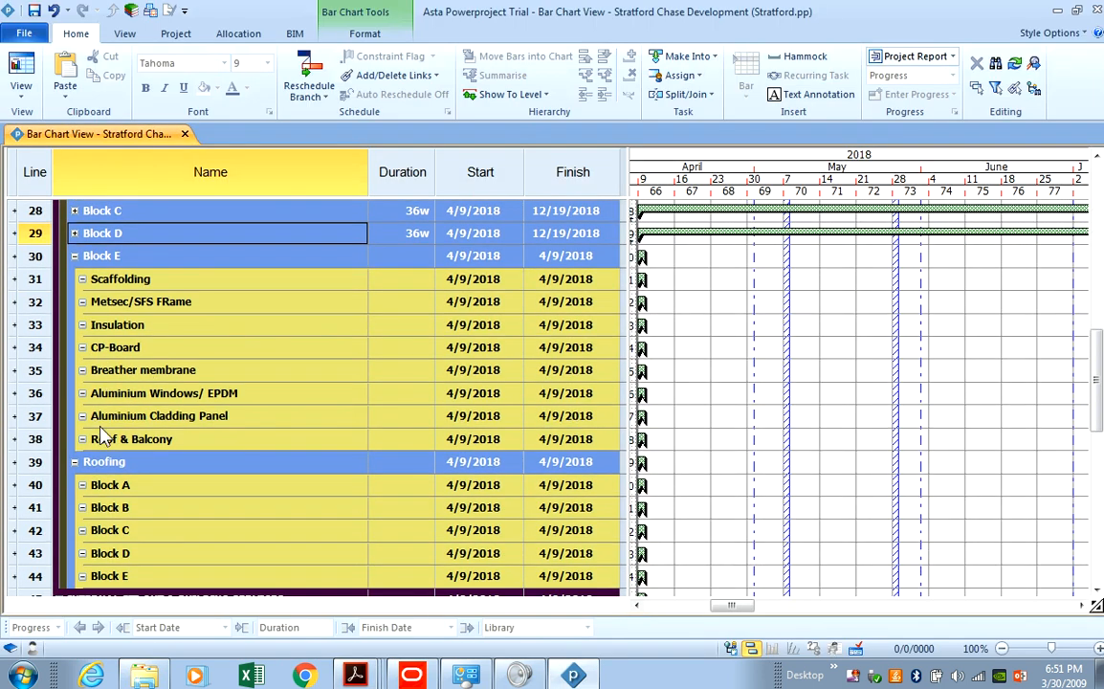
click(82, 304)
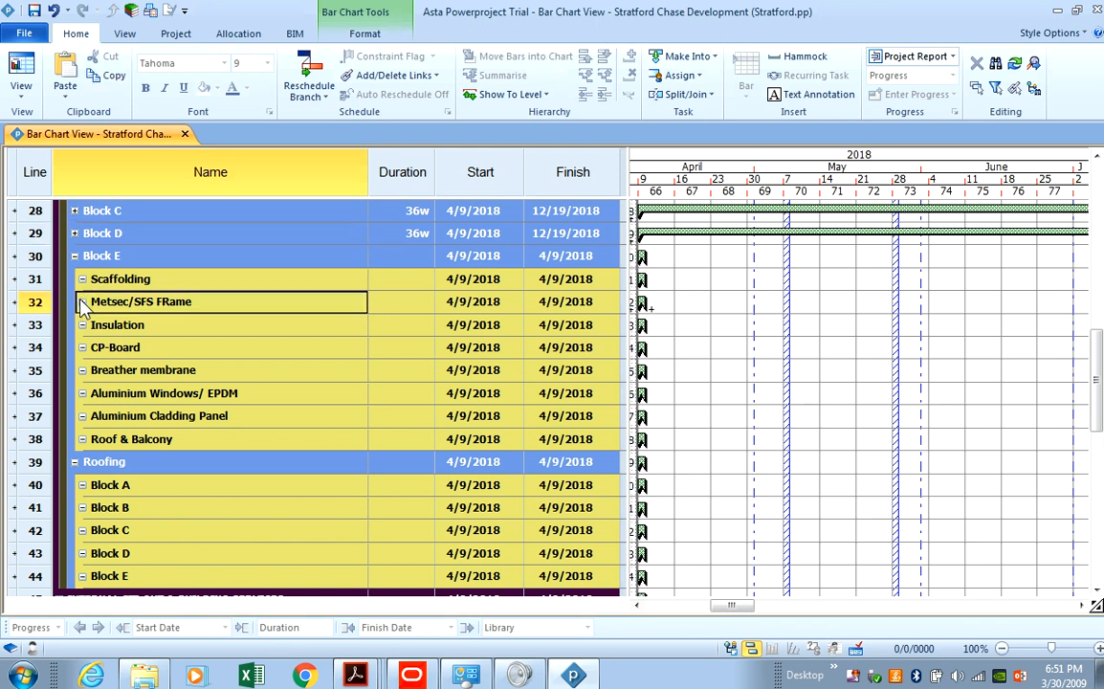
scroll(76, 325, up, 2)
drag(38, 437, 38, 562)
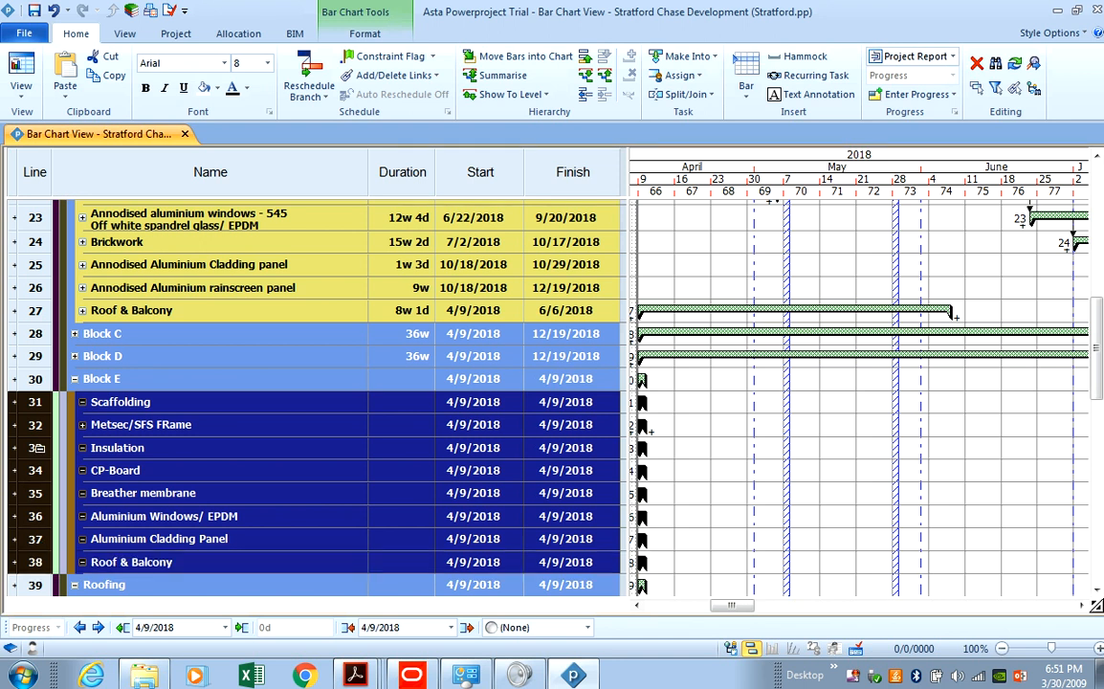
scroll(38, 445, down, 3)
scroll(38, 445, down, 2)
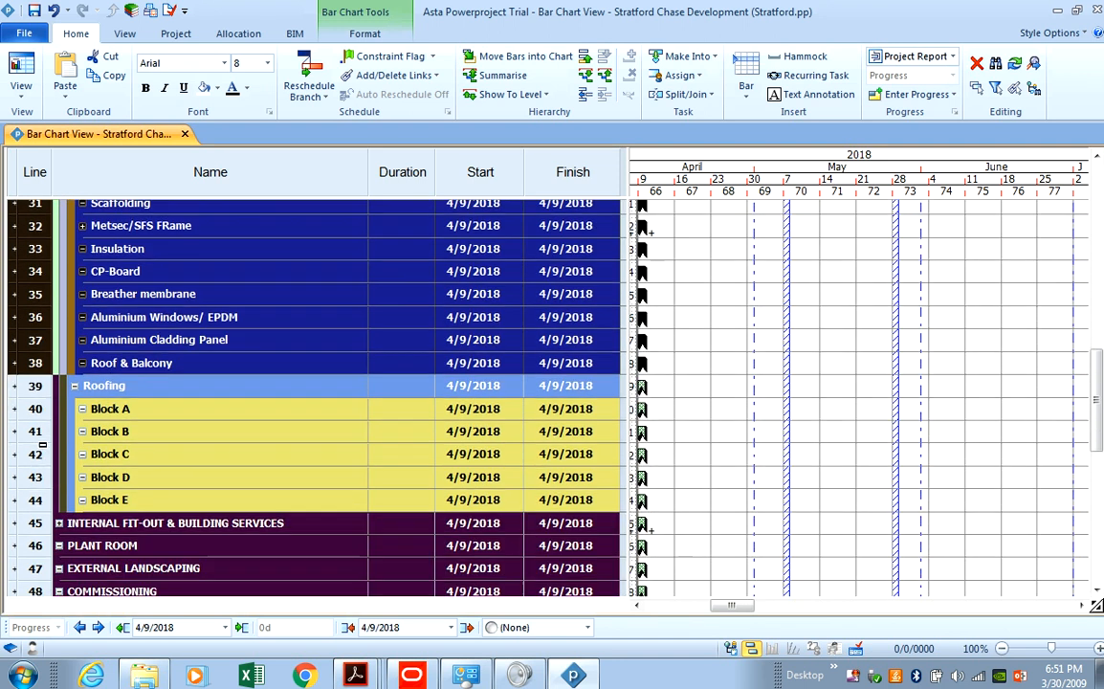
scroll(42, 445, up, 2)
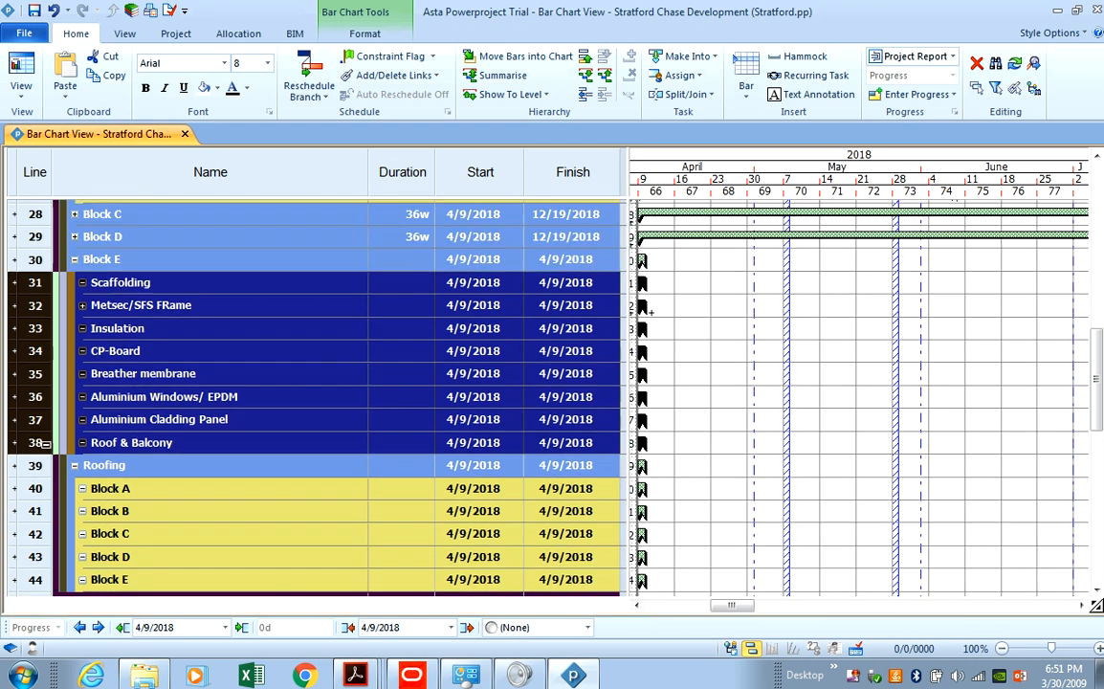
right_click(43, 331)
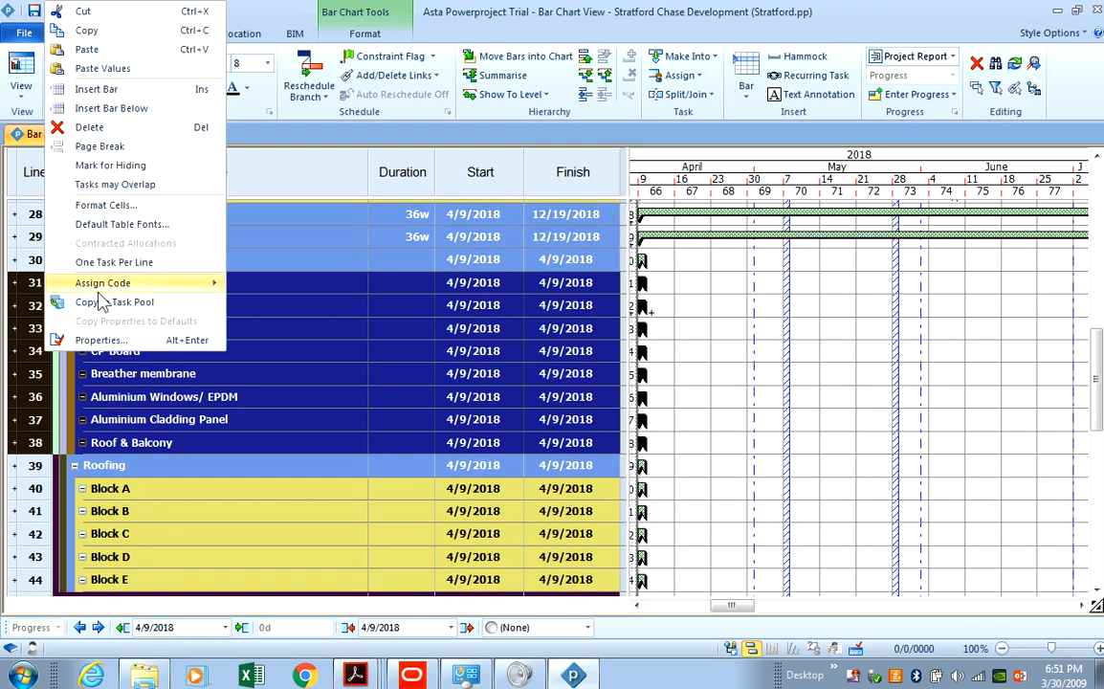
click(127, 129)
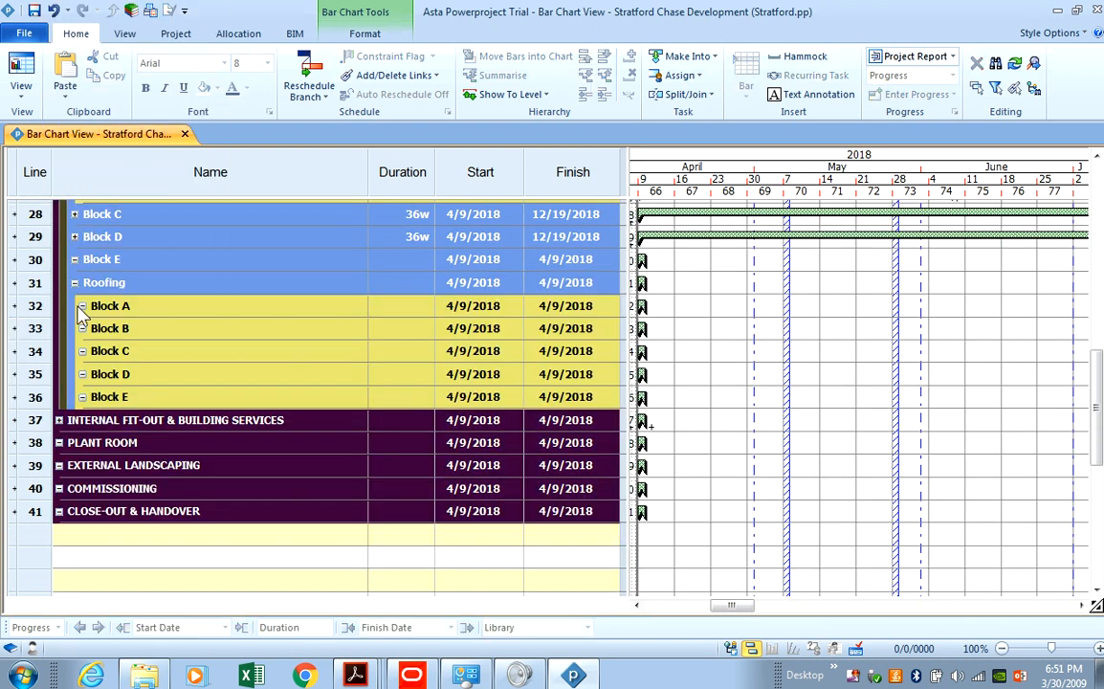
scroll(96, 346, up, 2)
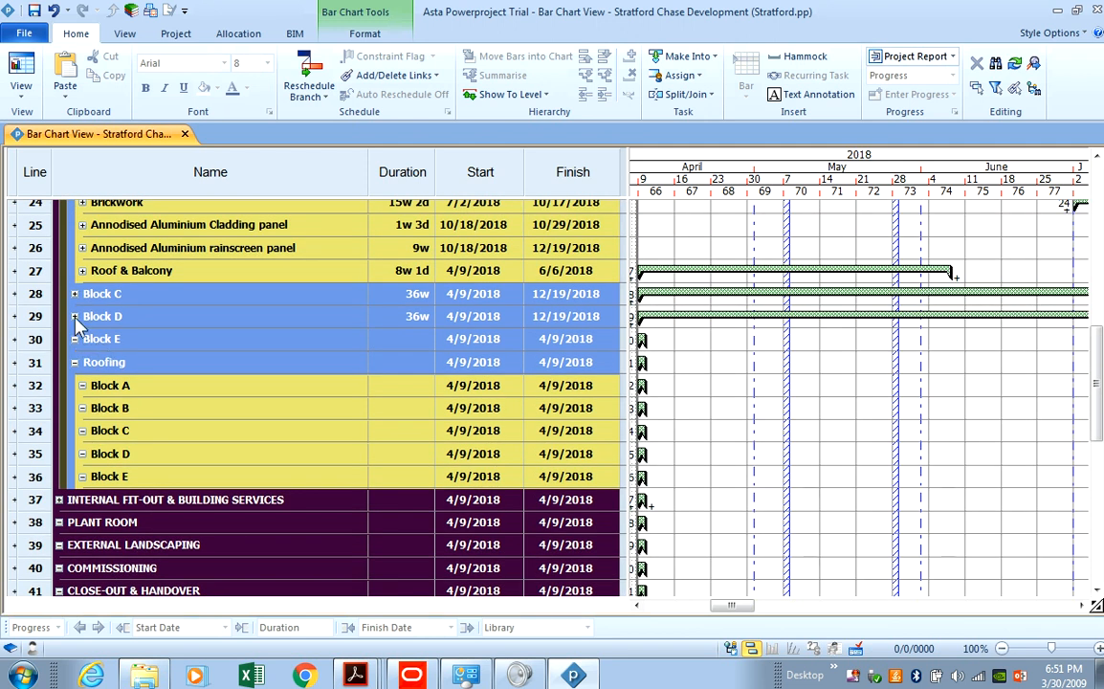
Switch to the Block E pavilion elevations PDF and pan across the facade.
click(575, 675)
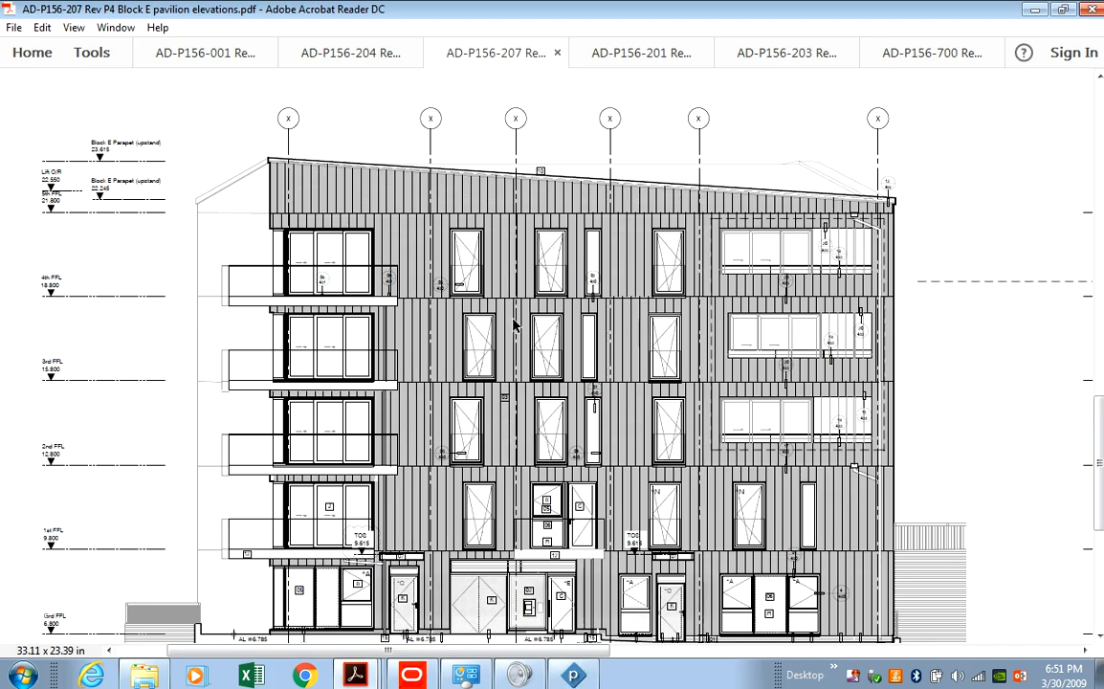
scroll(585, 660, up, 1)
drag(584, 652, 837, 651)
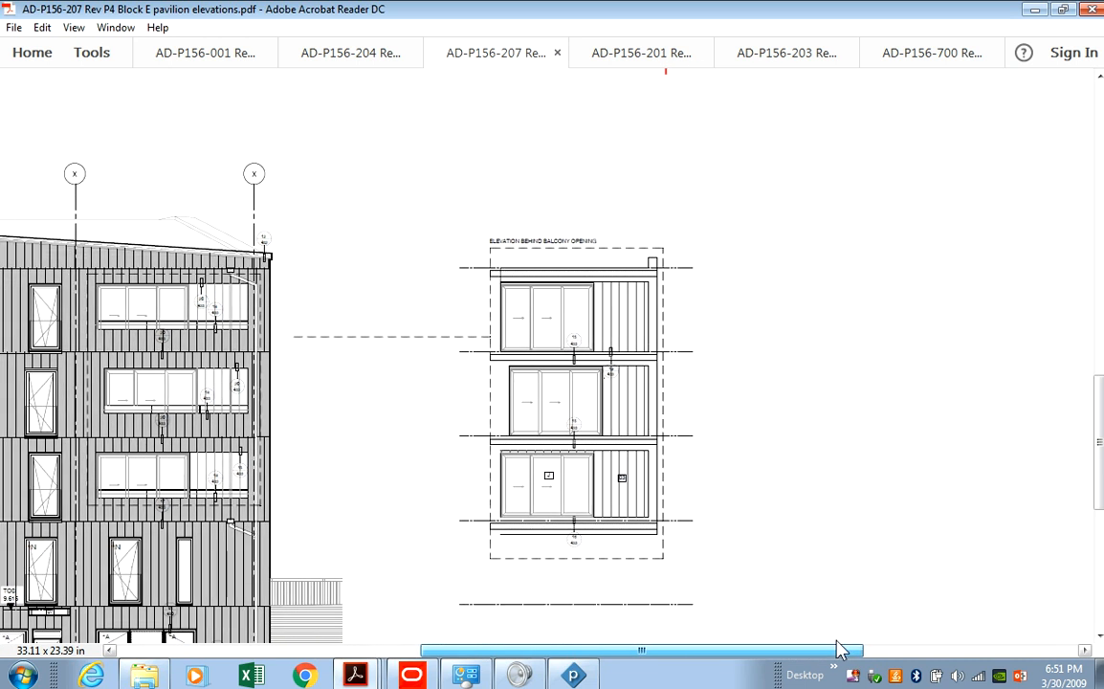
mouse_move(837, 649)
mouse_down()
mouse_move(966, 646)
mouse_move(1023, 624)
mouse_up()
scroll(998, 370, up, 1)
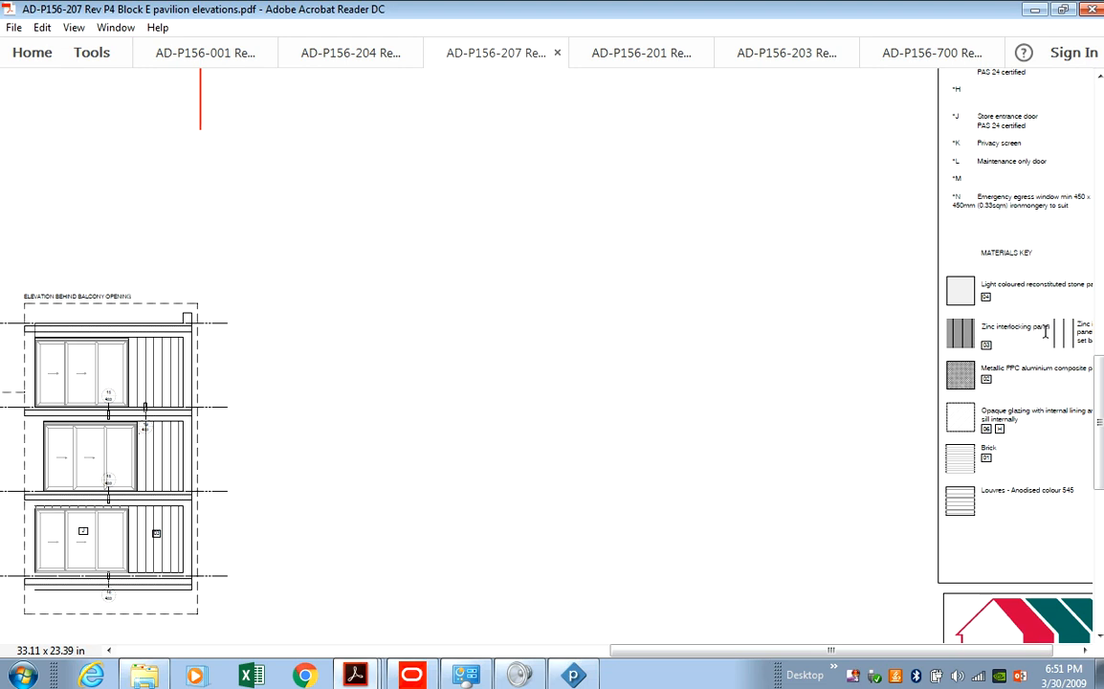
Check the Zinc interlocking panel legend, then pan across the ground-plus-four-storey elevation.
drag(982, 329, 1036, 322)
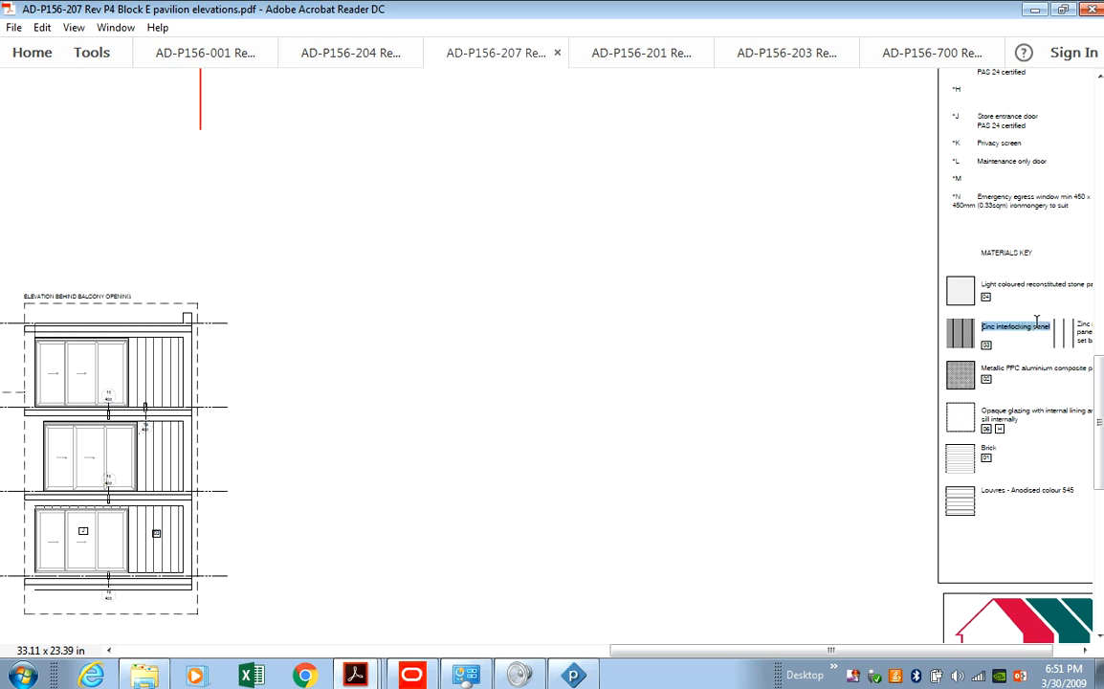
click(1016, 328)
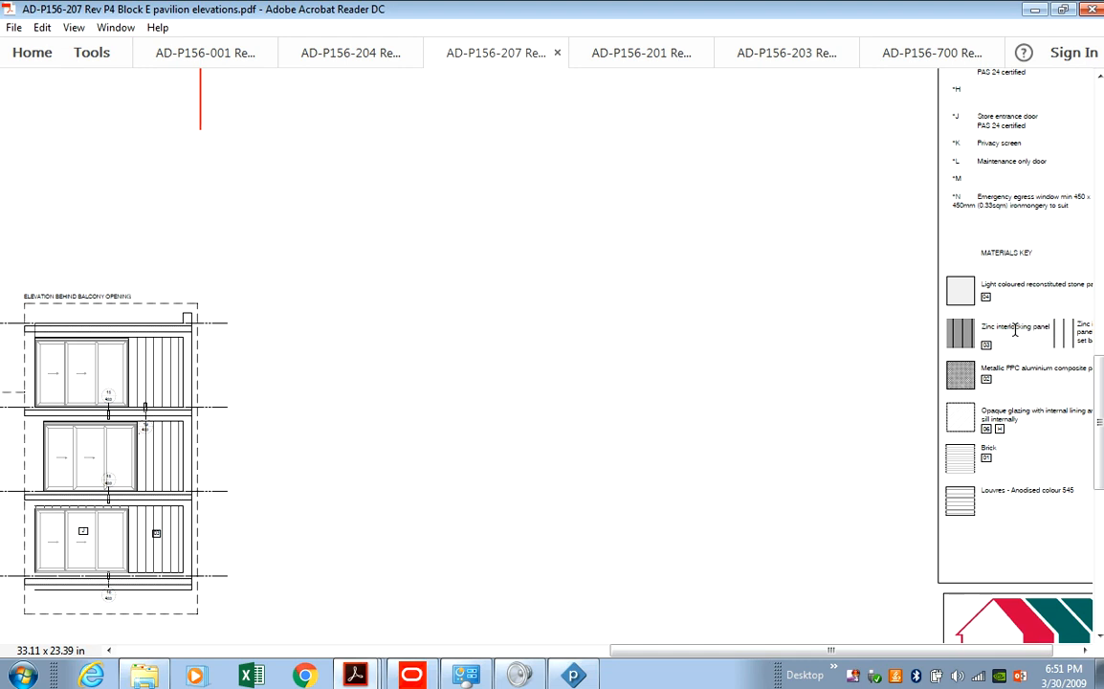
drag(782, 651, 413, 676)
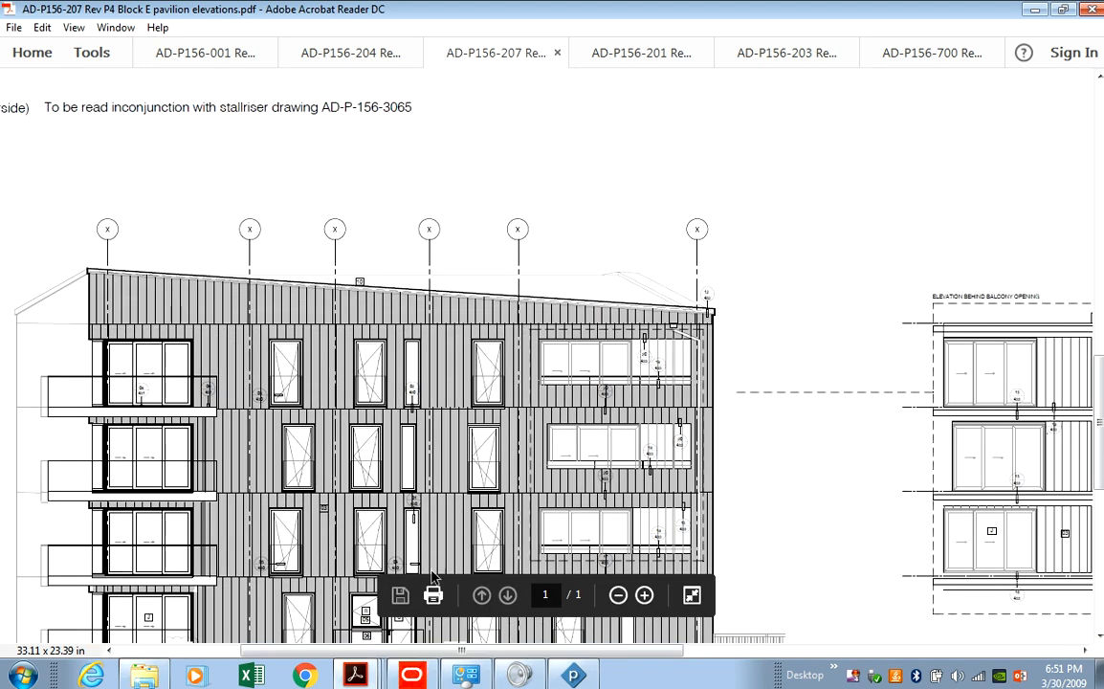
drag(550, 652, 1046, 627)
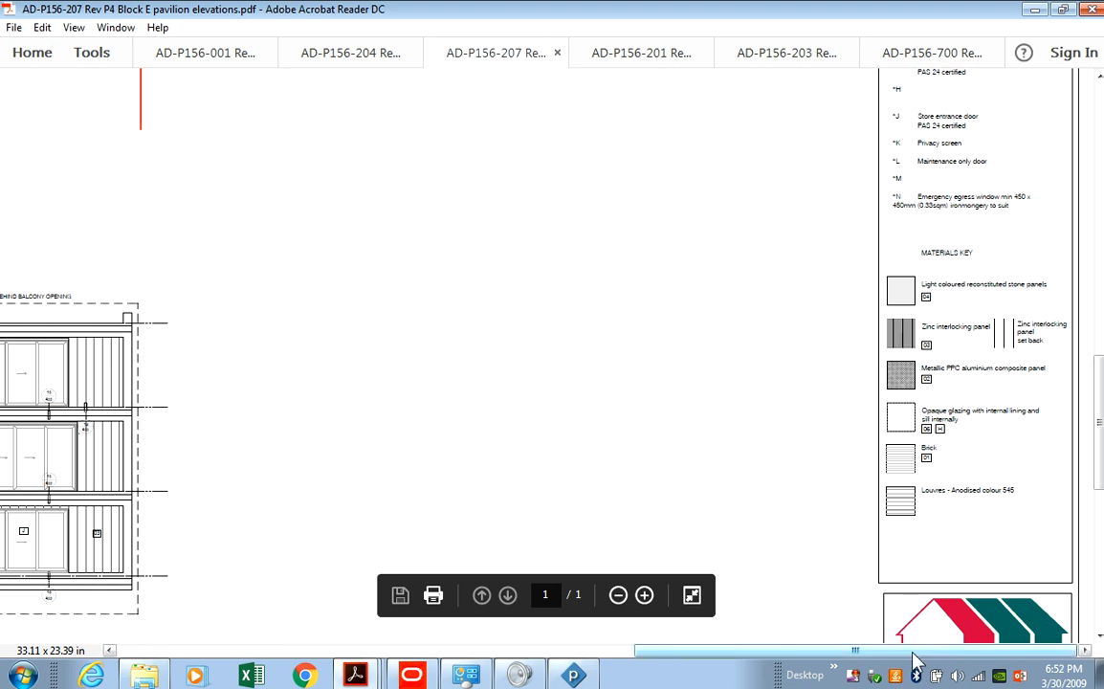
mouse_move(900, 651)
mouse_down()
mouse_move(732, 672)
mouse_move(460, 674)
mouse_move(577, 492)
mouse_move(254, 560)
mouse_move(279, 623)
mouse_up()
scroll(279, 622, down, 5)
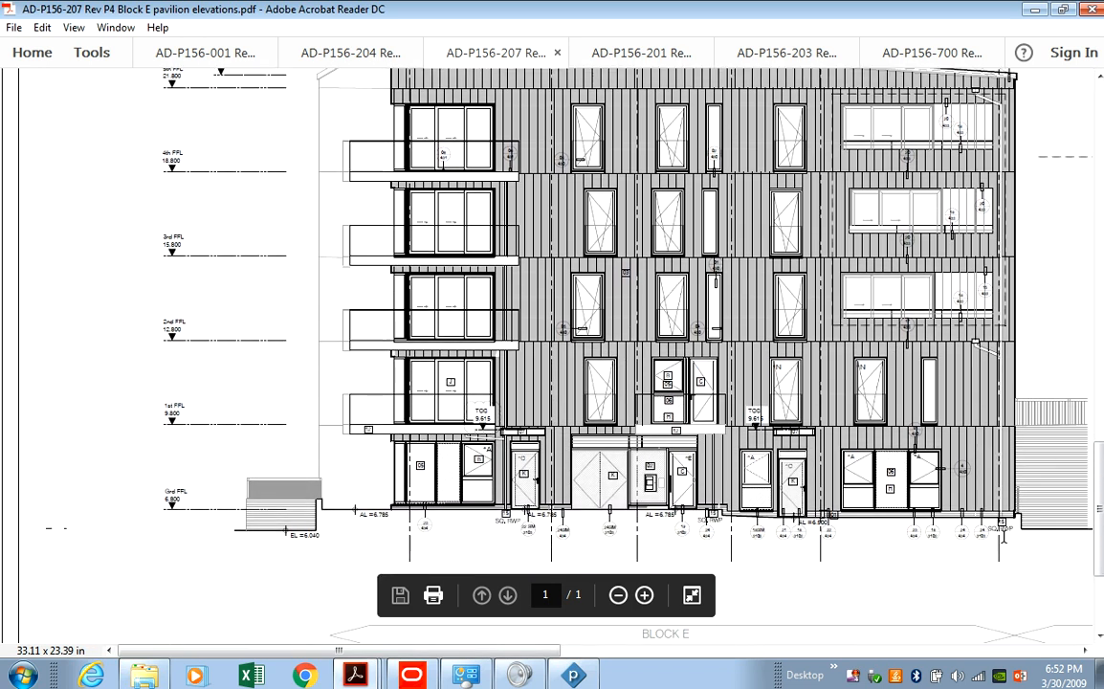
drag(562, 649, 658, 649)
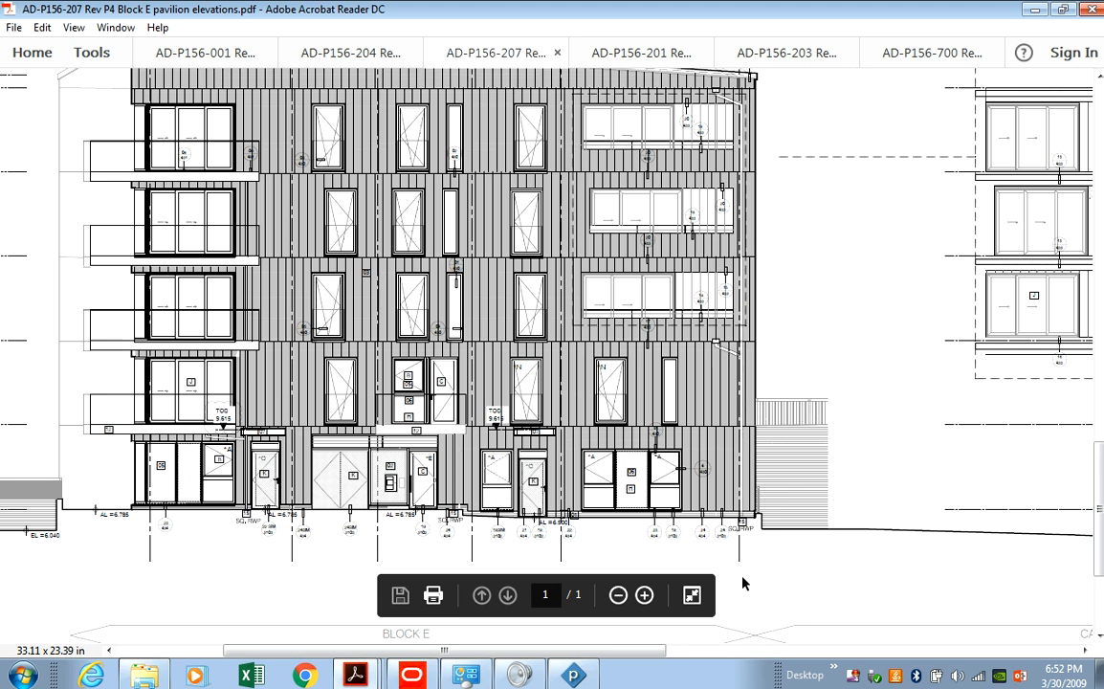
drag(629, 660, 594, 660)
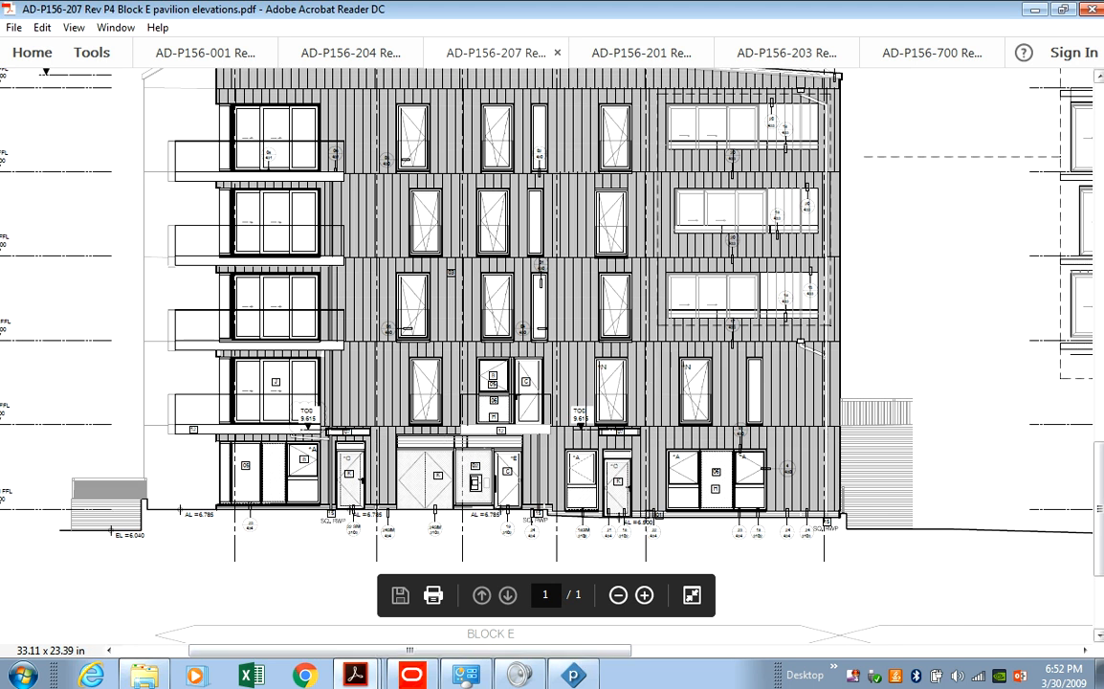
mouse_move(1098, 460)
mouse_down()
mouse_move(1077, 308)
mouse_move(1079, 148)
mouse_up()
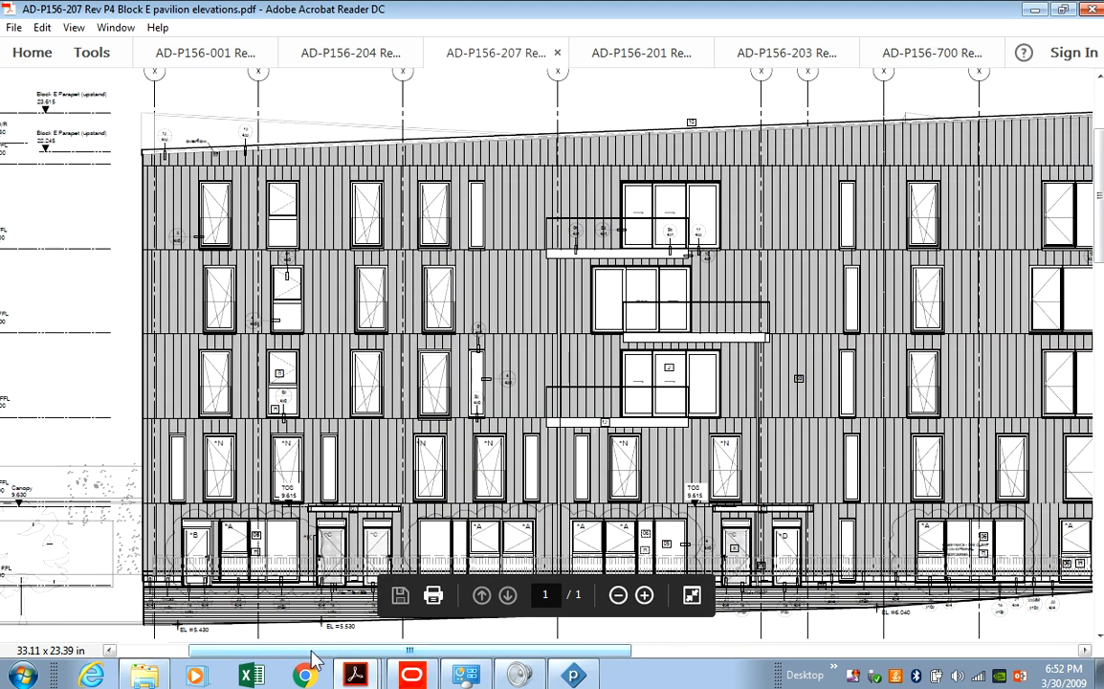
Pan around the Block E elevation drawing, searching for the materials key.
scroll(134, 597, left, 3)
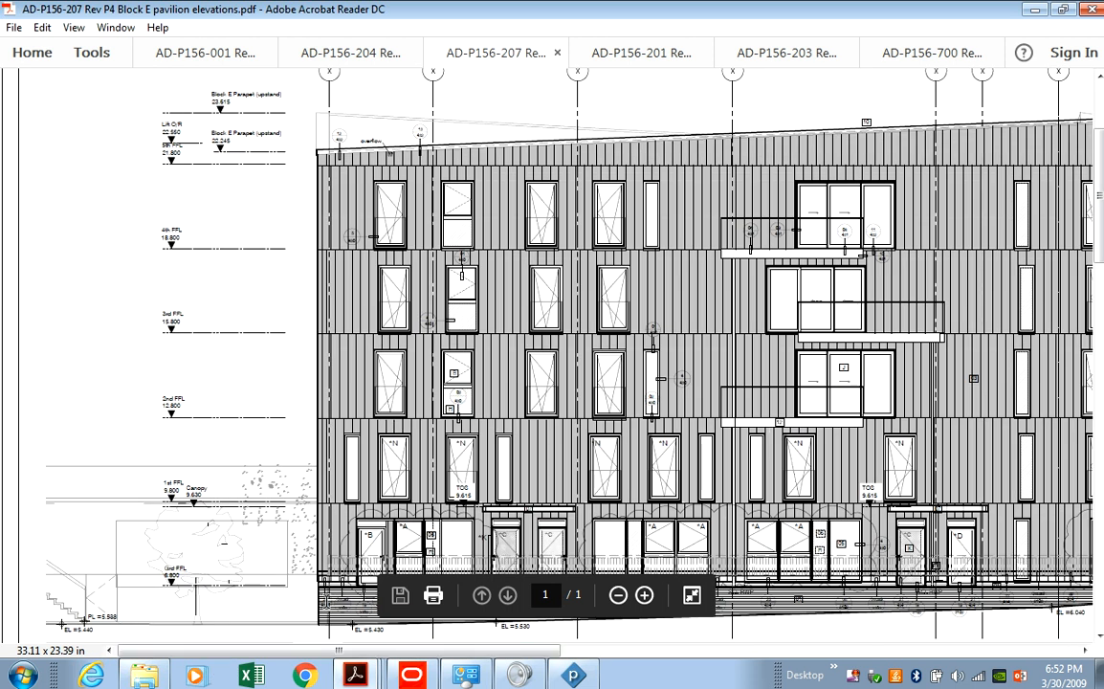
drag(373, 649, 894, 622)
scroll(904, 593, down, 5)
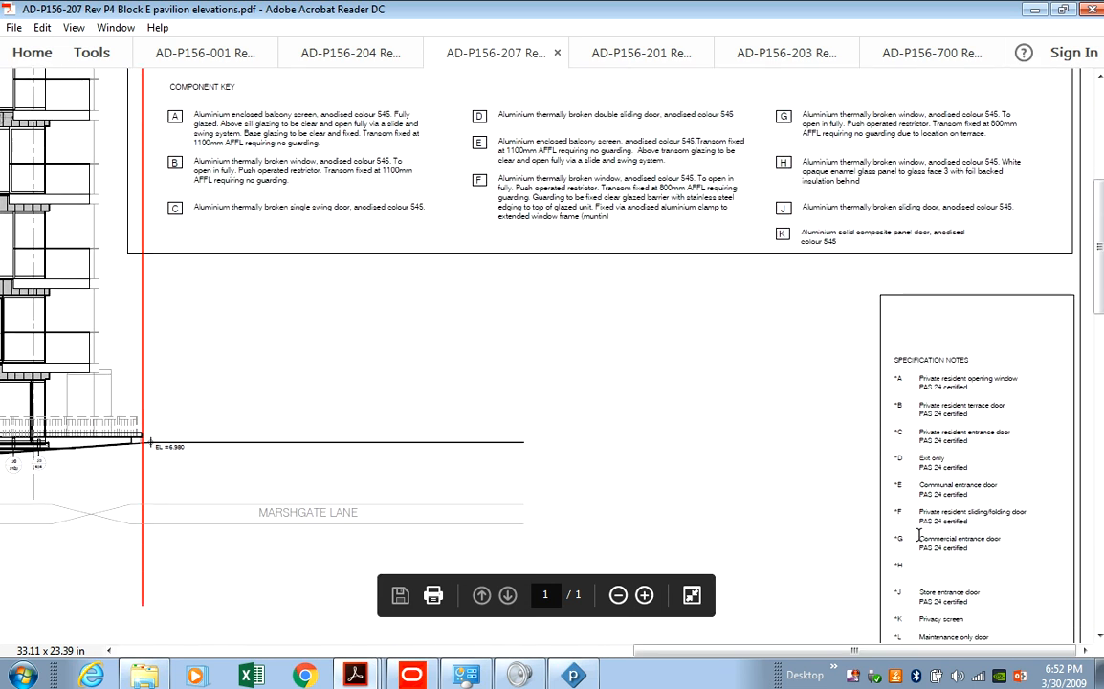
scroll(911, 564, down, 7)
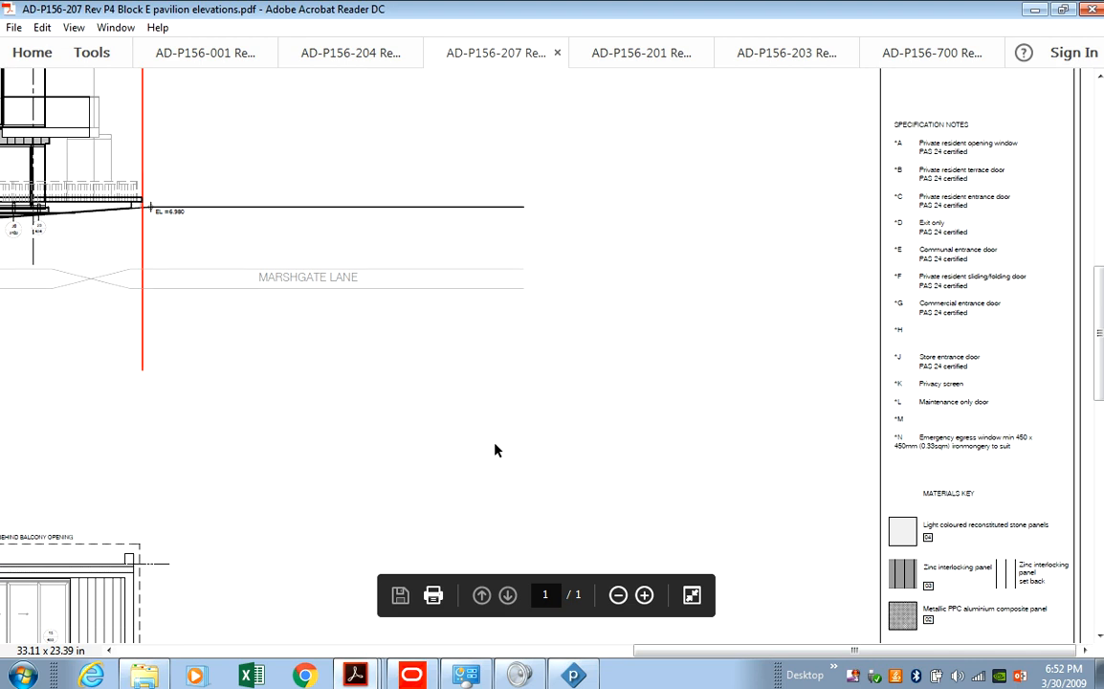
scroll(782, 449, down, 2)
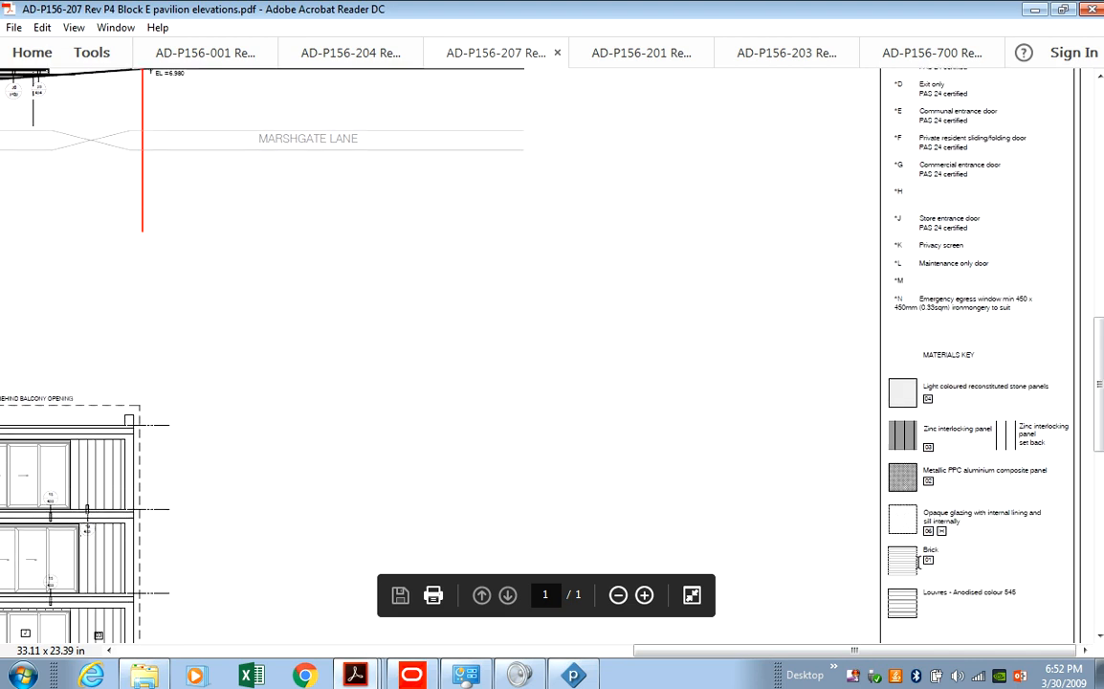
mouse_move(899, 650)
mouse_down()
mouse_move(383, 667)
mouse_move(441, 658)
mouse_up()
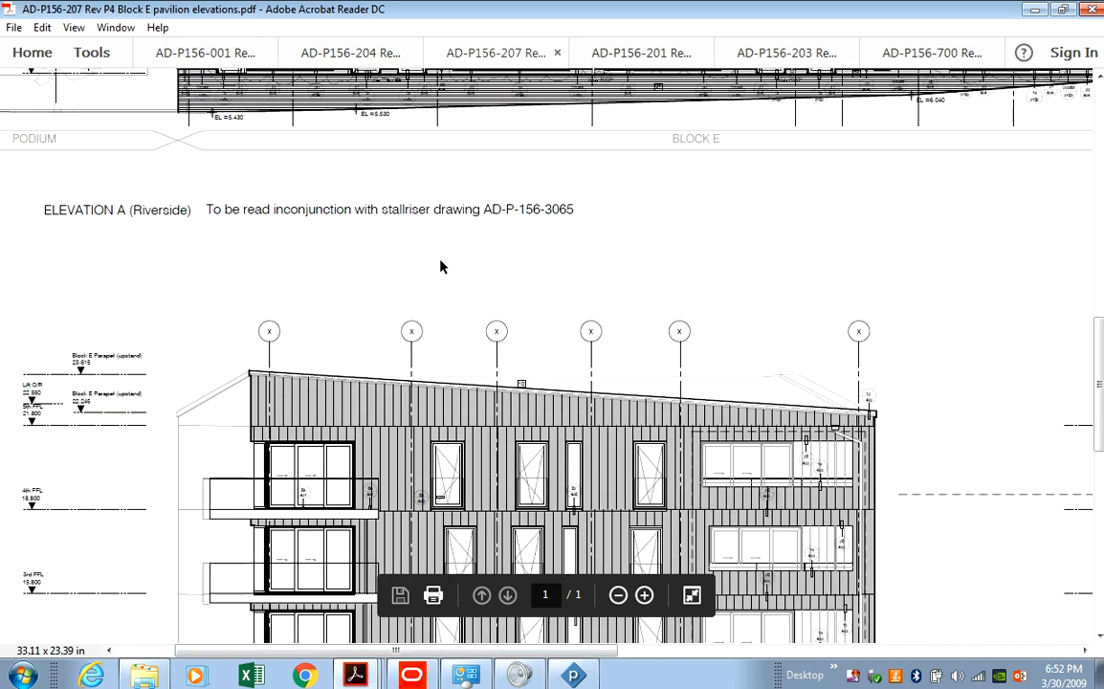
scroll(441, 266, up, 1)
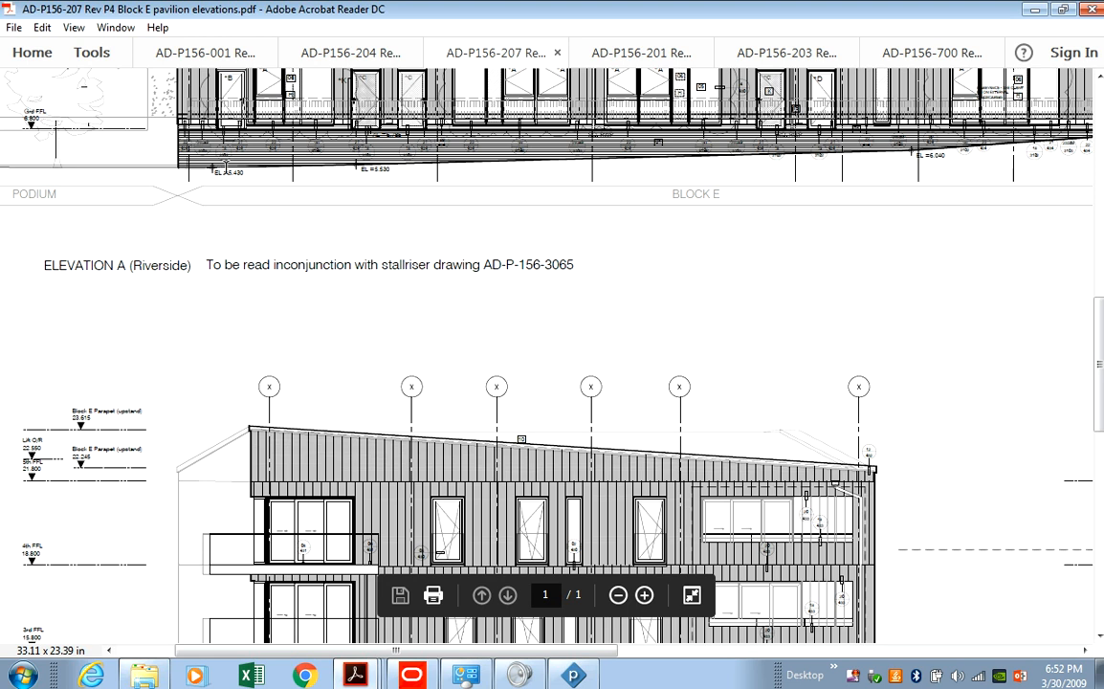
drag(581, 655, 1095, 622)
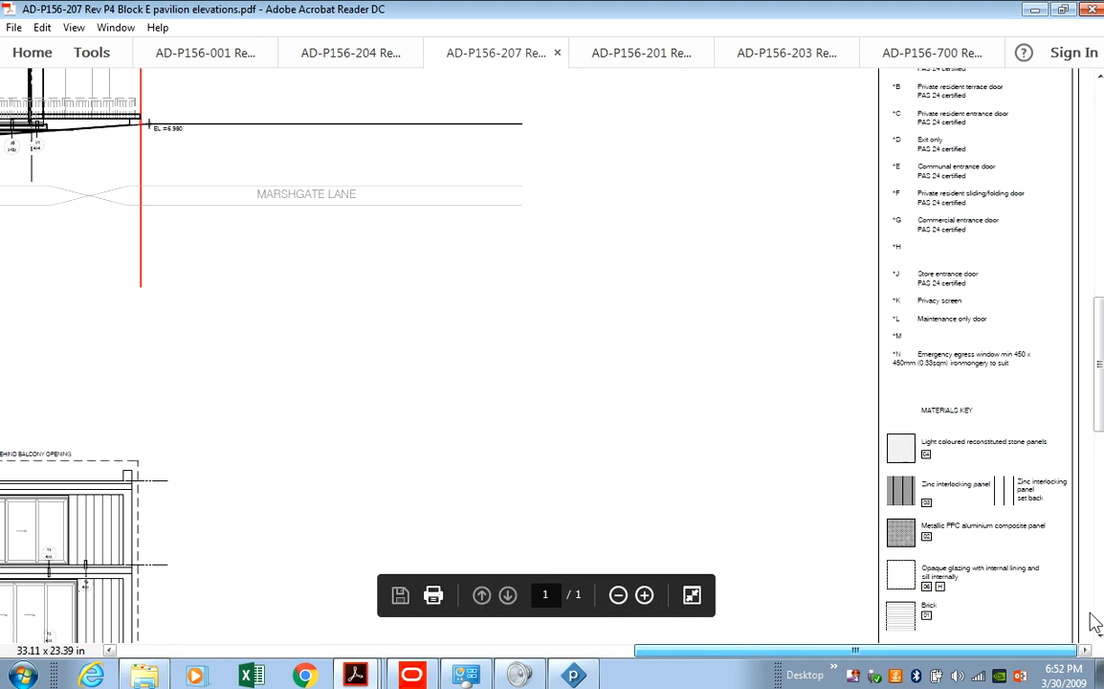
scroll(942, 522, down, 1)
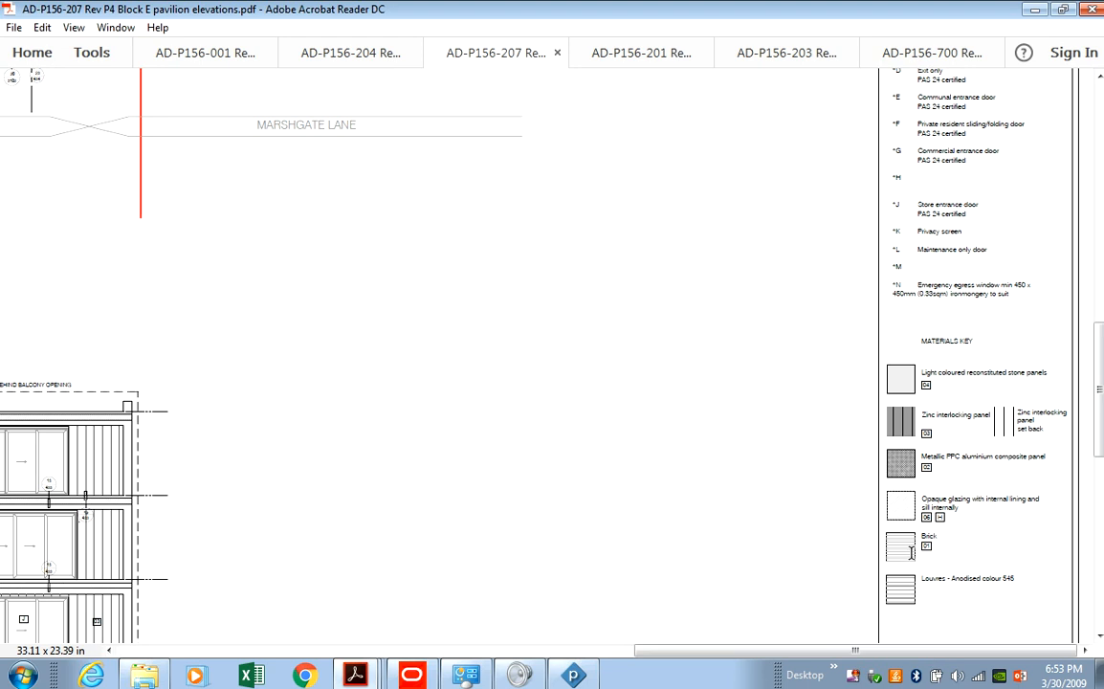
Zoom in and pan to the key: zinc panel, PPC aluminium panel, opaque glazing, brick, louvres.
click(643, 529)
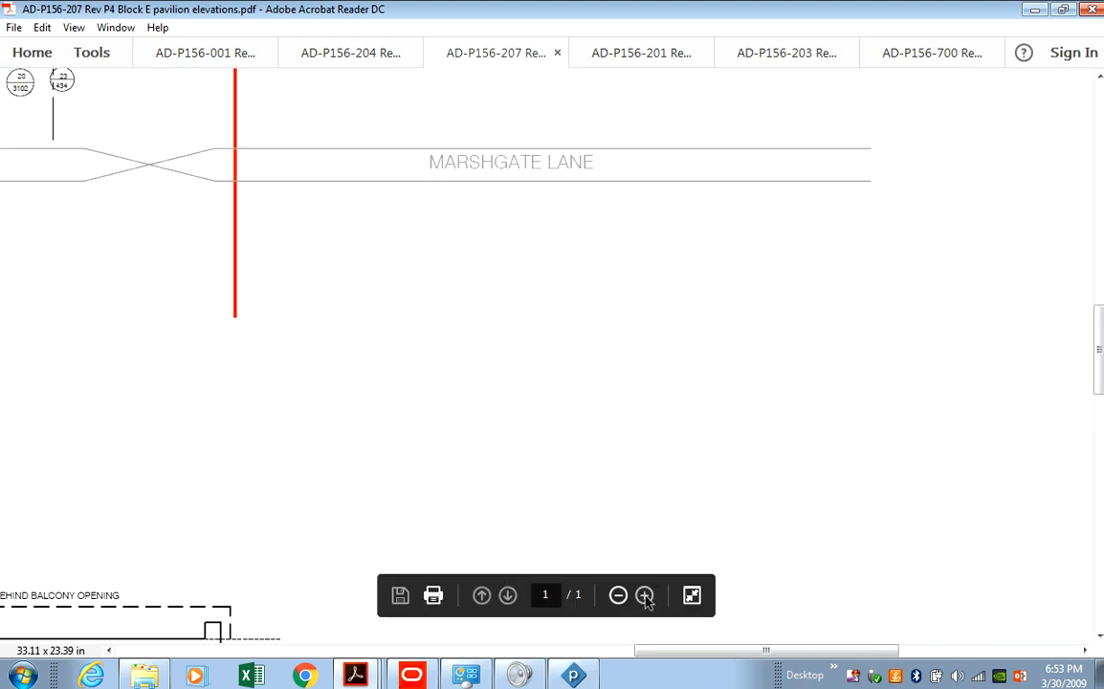
click(645, 595)
drag(698, 652, 965, 639)
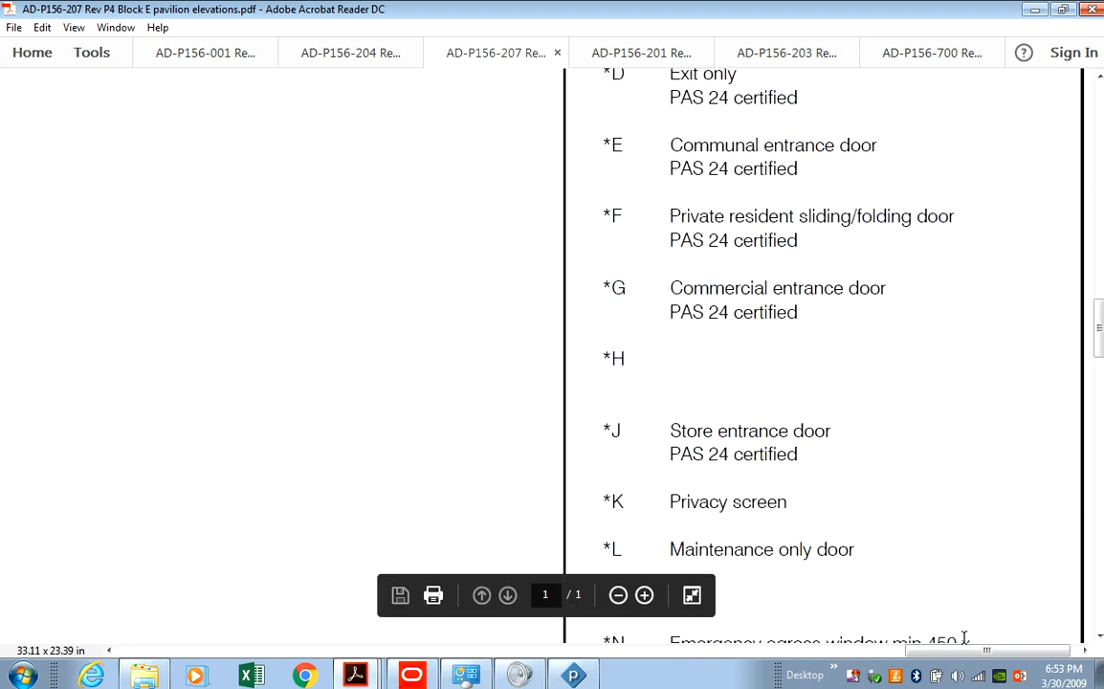
scroll(966, 584, down, 2)
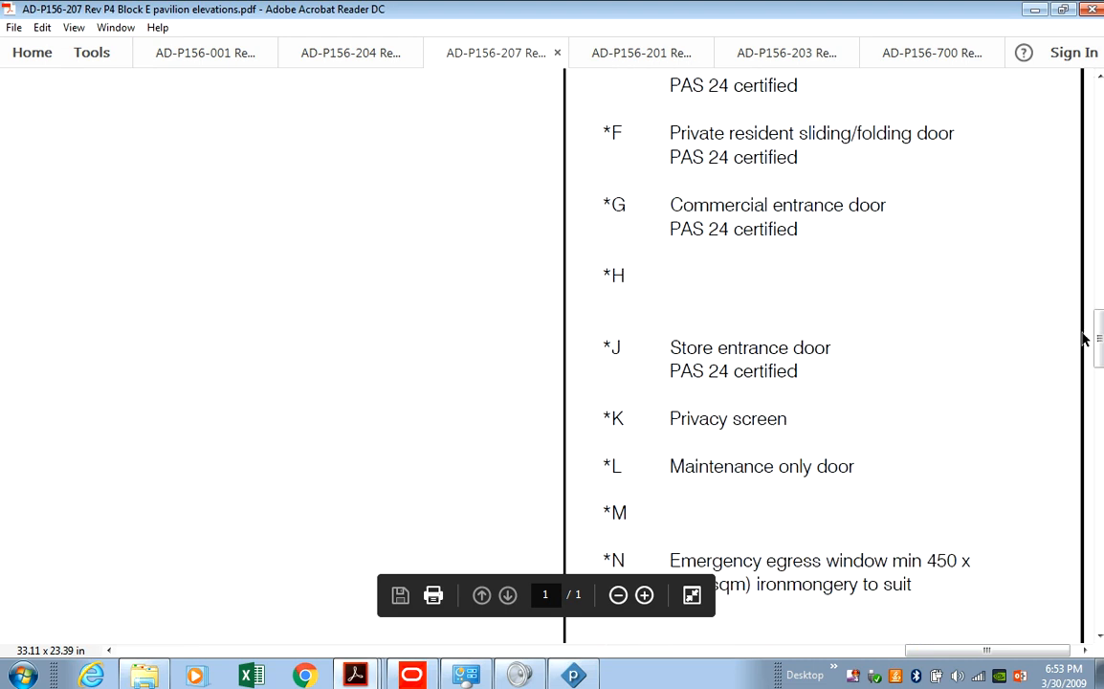
drag(1098, 339, 1098, 457)
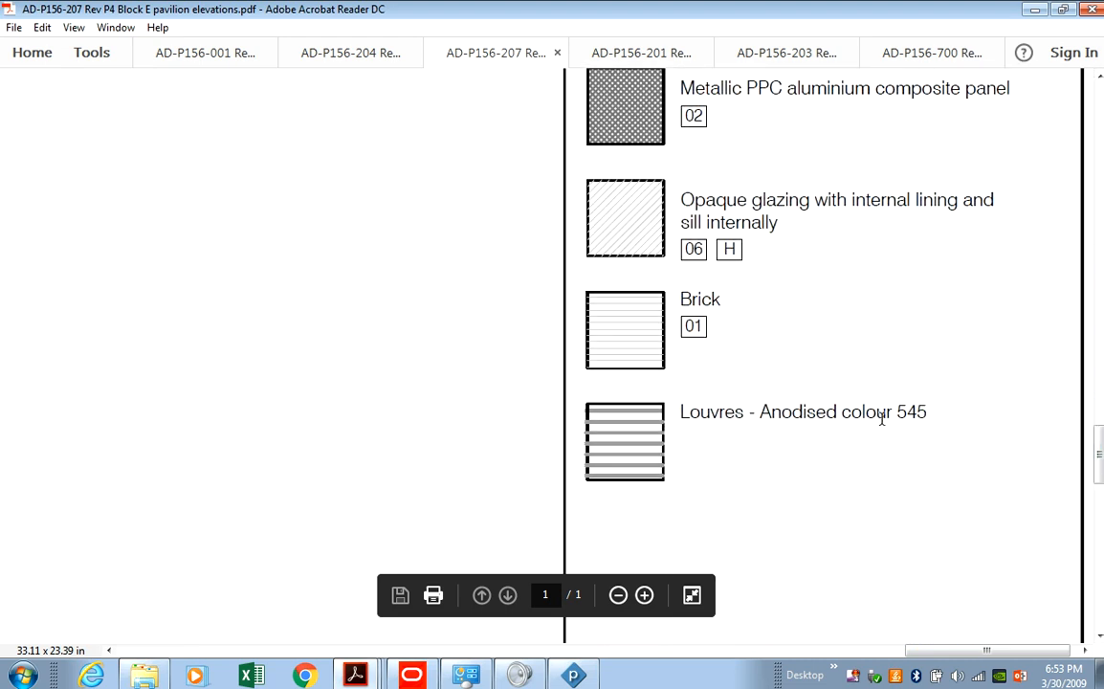
mouse_move(962, 649)
mouse_down()
mouse_move(375, 651)
mouse_move(302, 632)
mouse_up()
scroll(308, 617, right, 10)
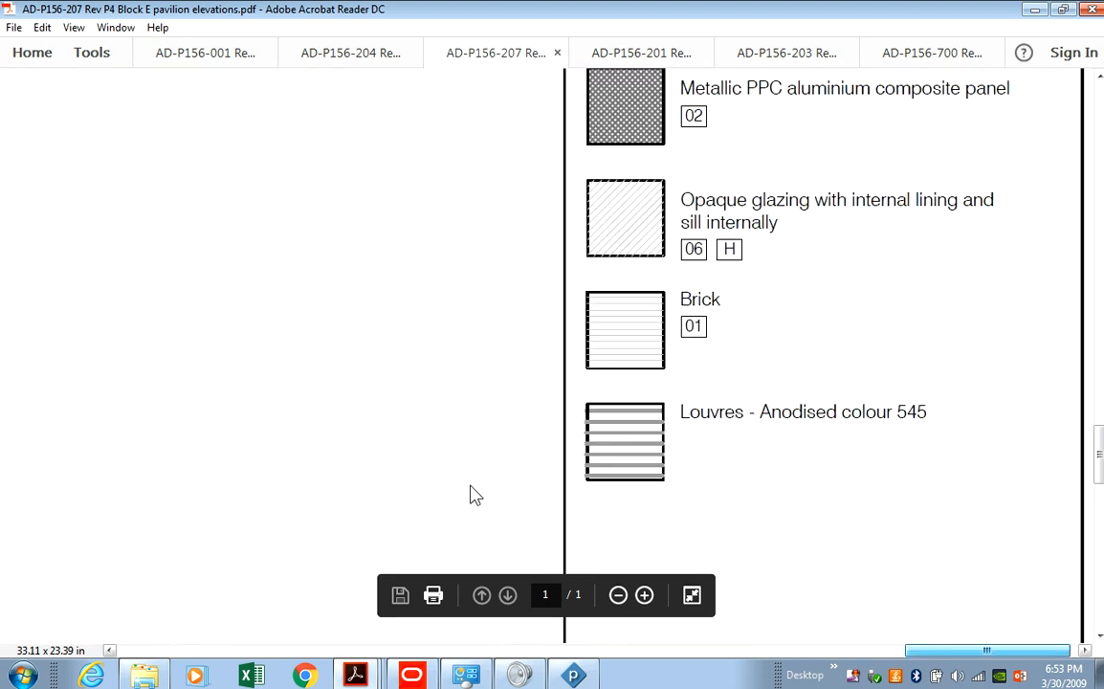
scroll(287, 545, left, 10)
scroll(323, 530, right, 10)
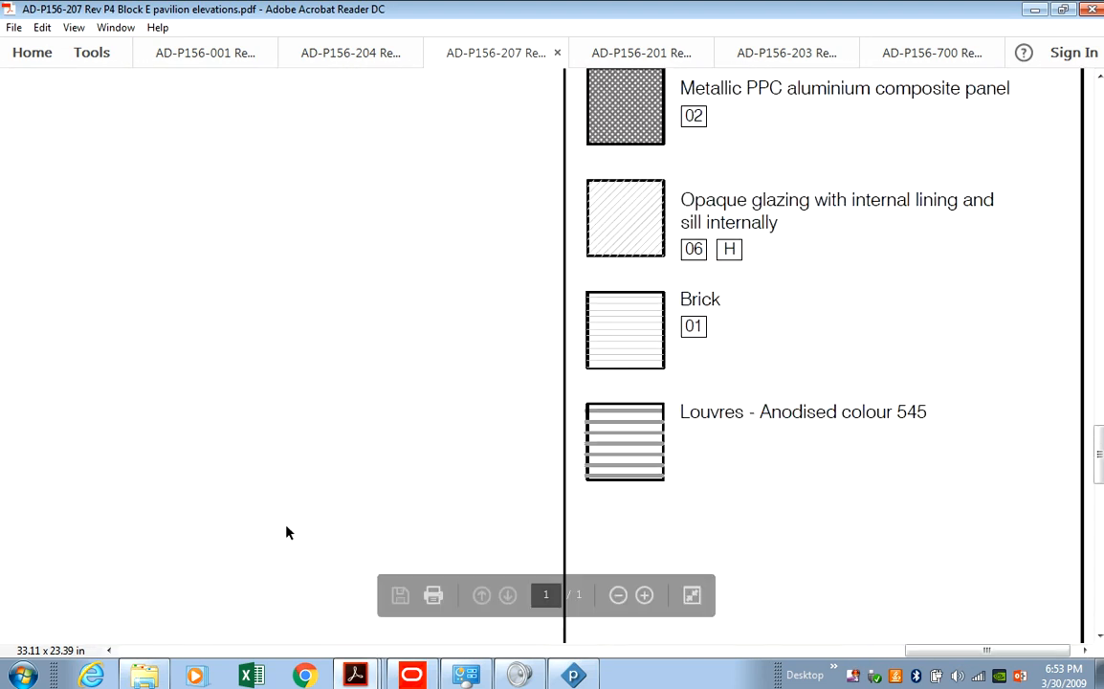
drag(957, 650, 355, 650)
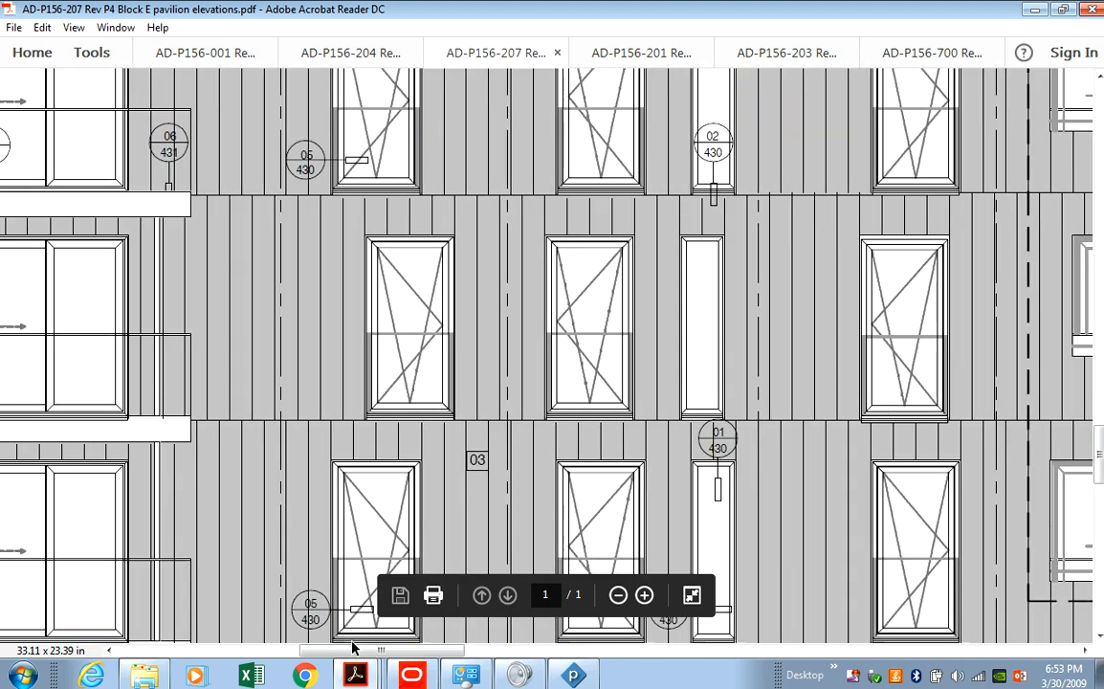
drag(1100, 462, 1098, 300)
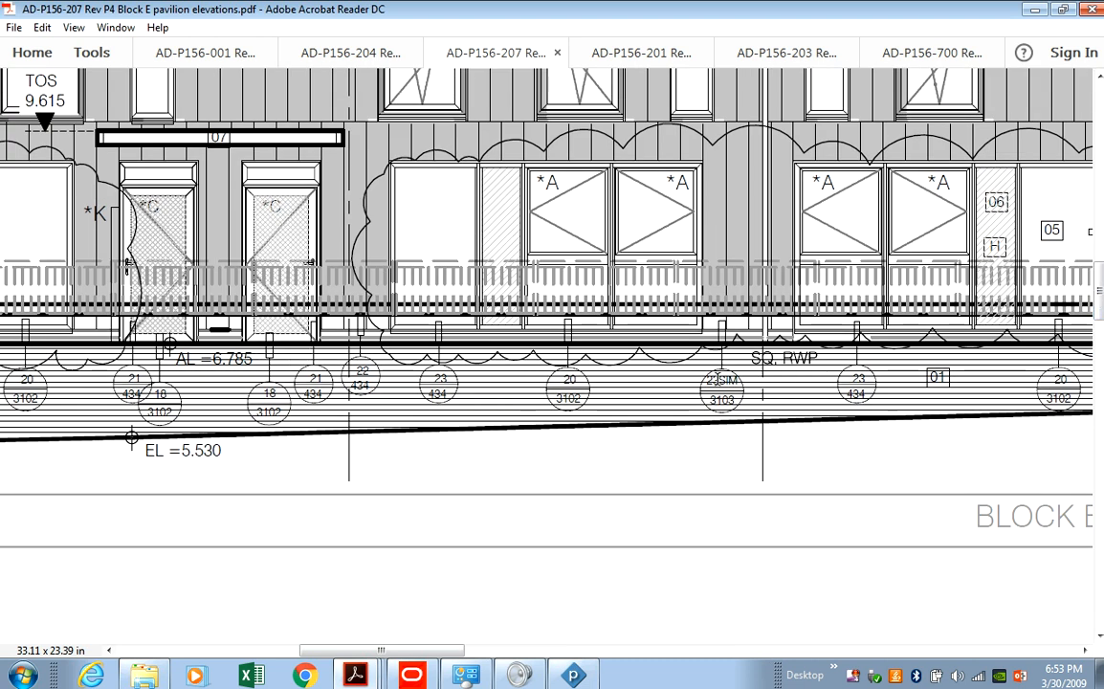
mouse_move(465, 651)
mouse_down()
mouse_move(769, 660)
mouse_move(1060, 632)
mouse_up()
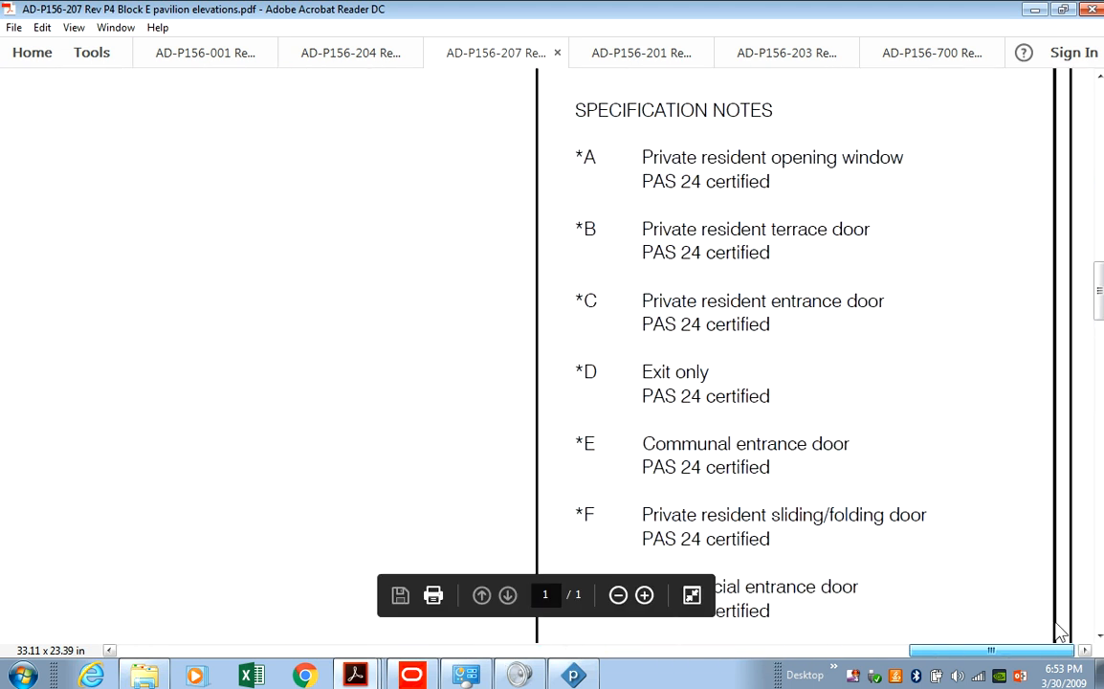
scroll(1053, 584, down, 2)
drag(1100, 325, 1100, 450)
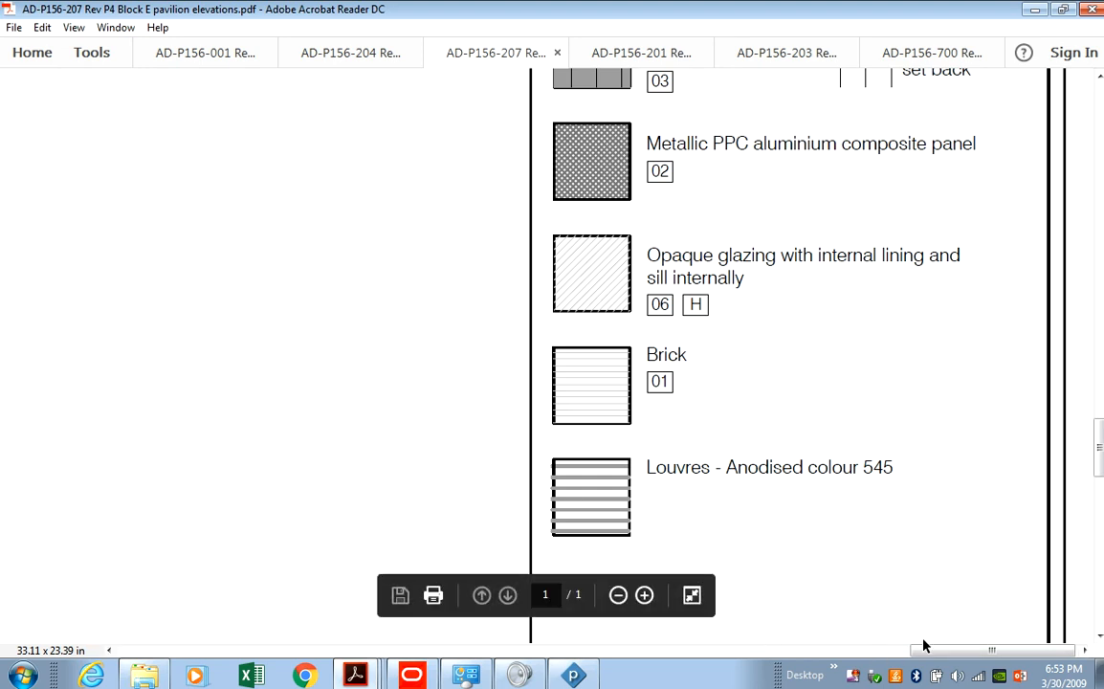
drag(925, 649, 227, 667)
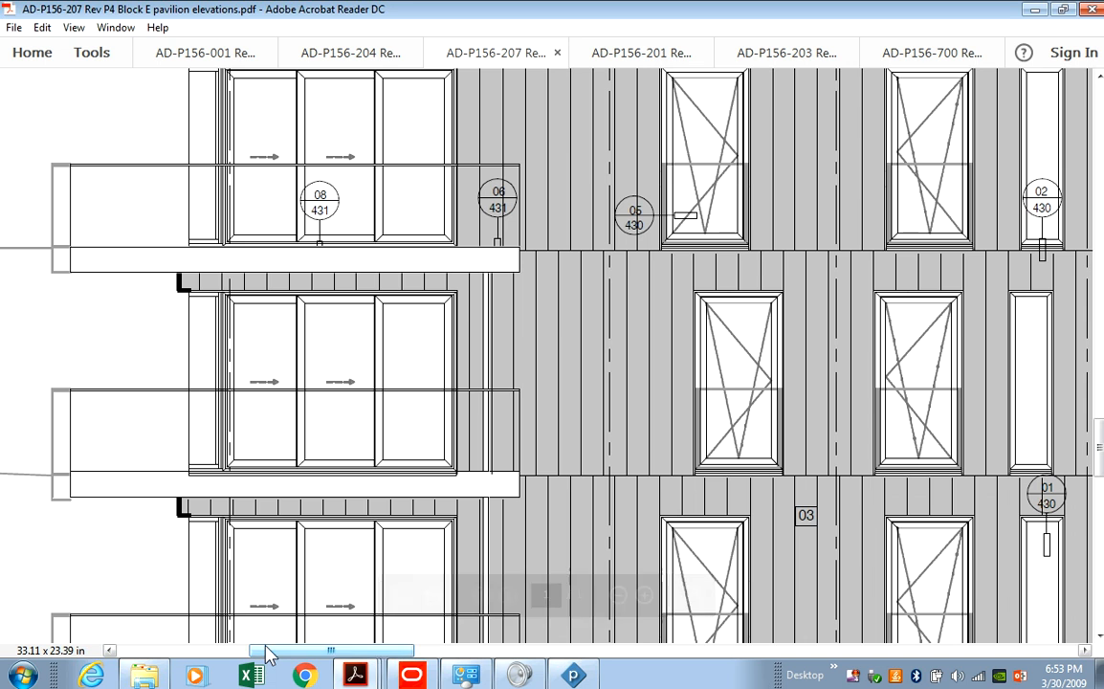
scroll(825, 613, right, 10)
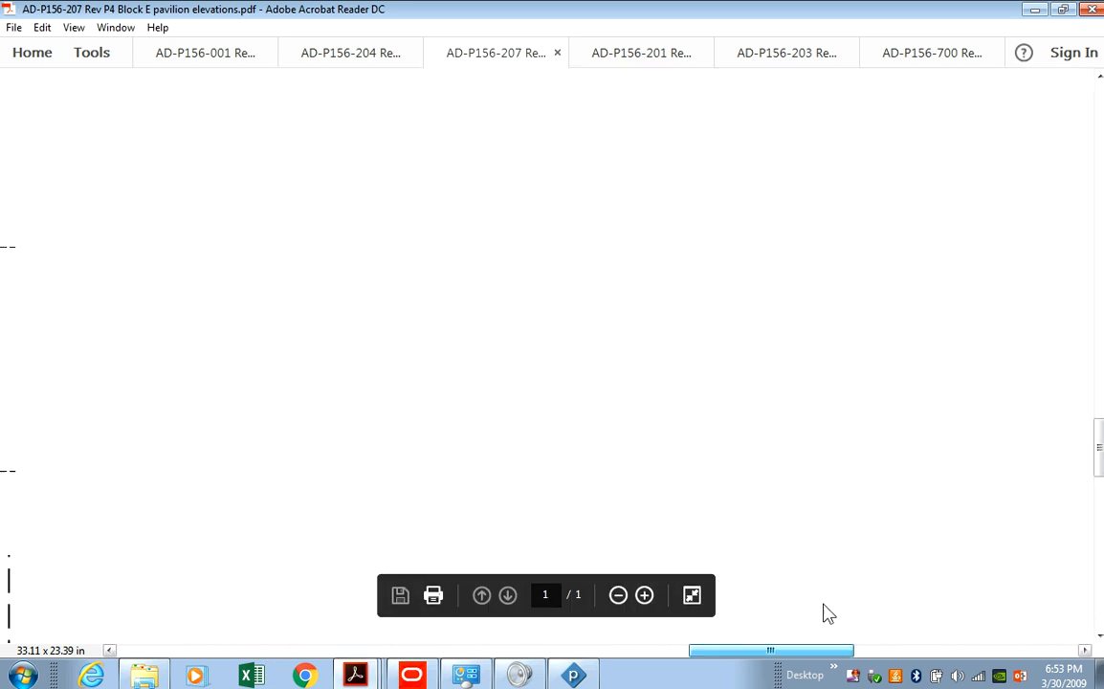
scroll(996, 599, right, 3)
scroll(1001, 596, up, 1)
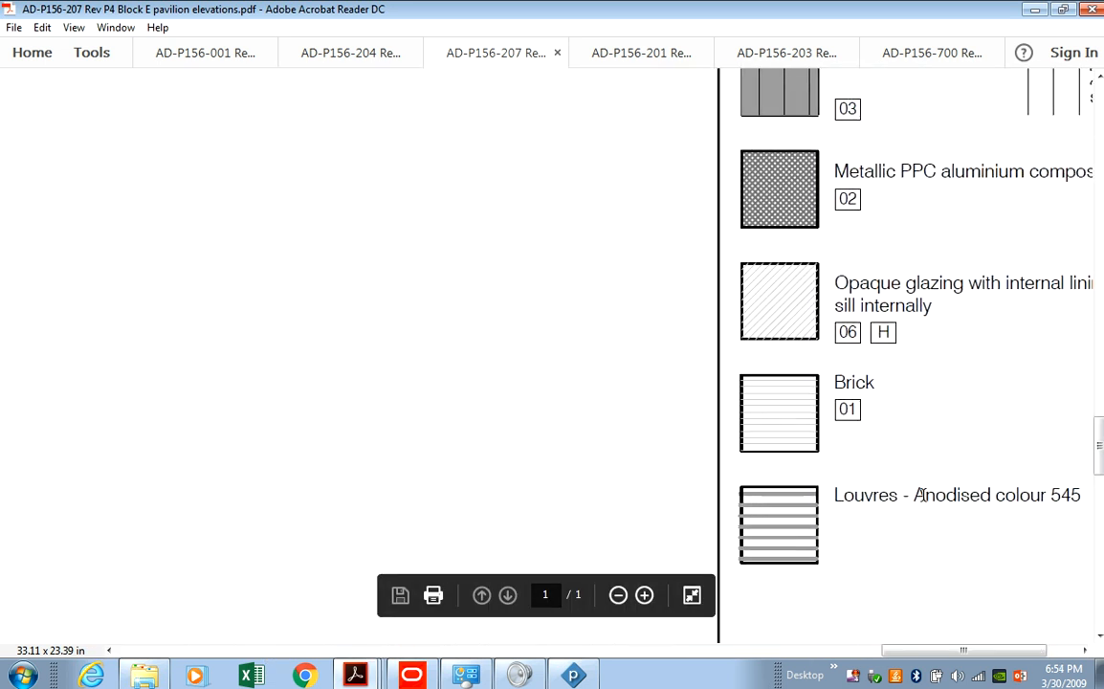
scroll(938, 488, up, 1)
scroll(918, 536, down, 1)
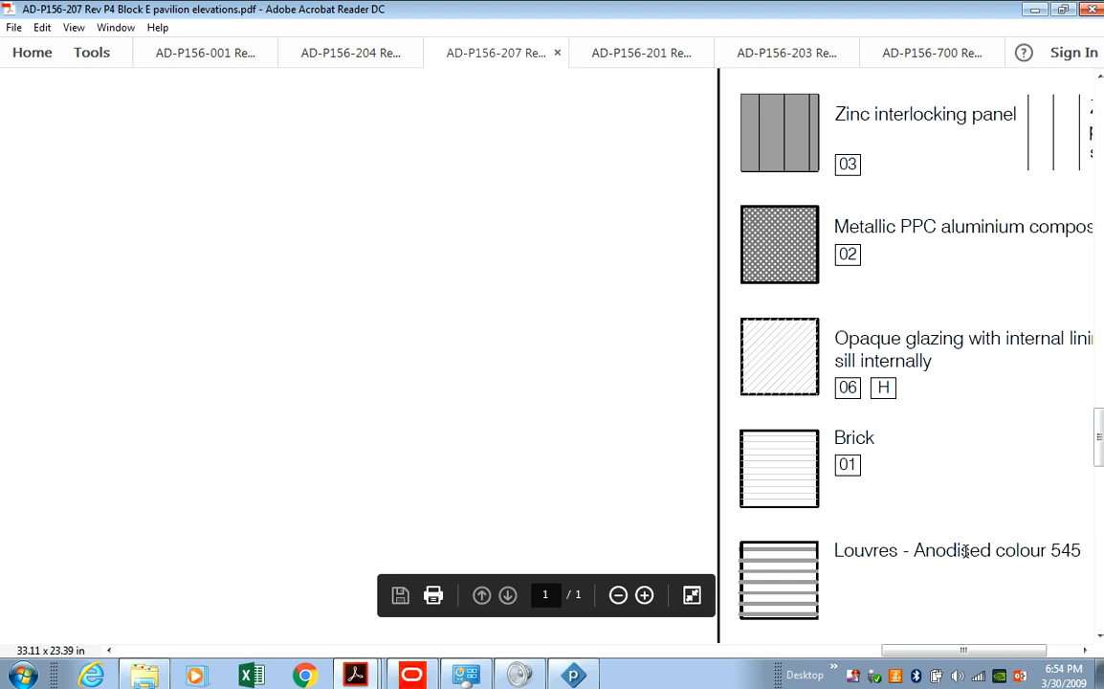
Zoom out four steps and scroll to Block E's Elevation A (Riverside) to count floors.
click(618, 595)
click(618, 595)
click(618, 595)
click(618, 595)
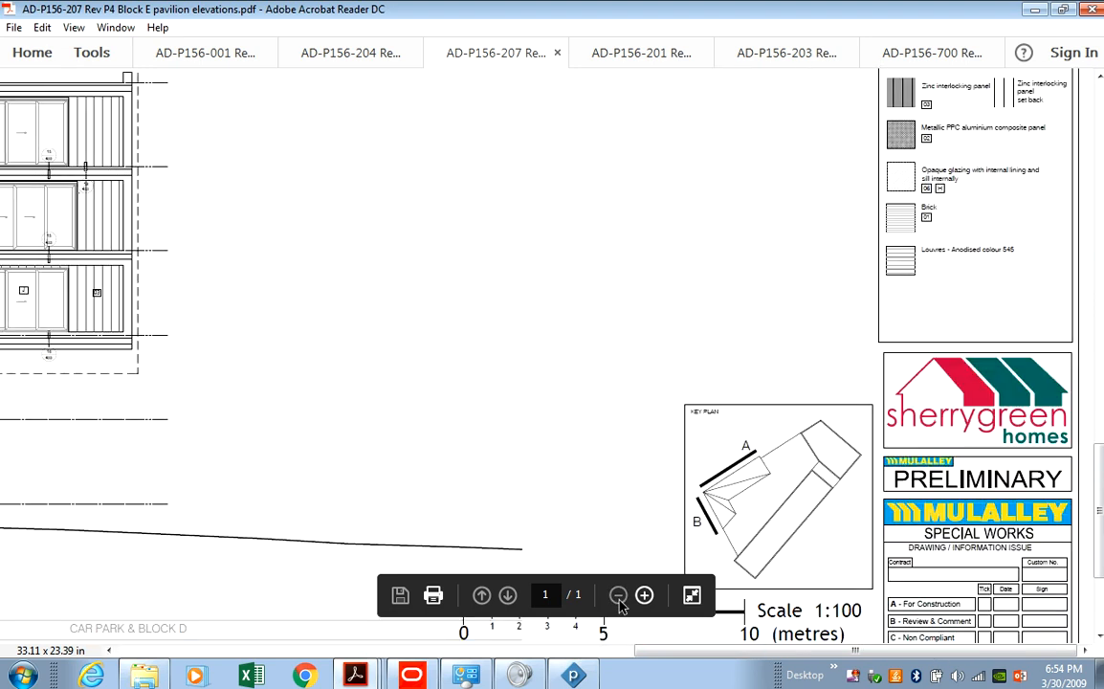
drag(693, 654, 306, 650)
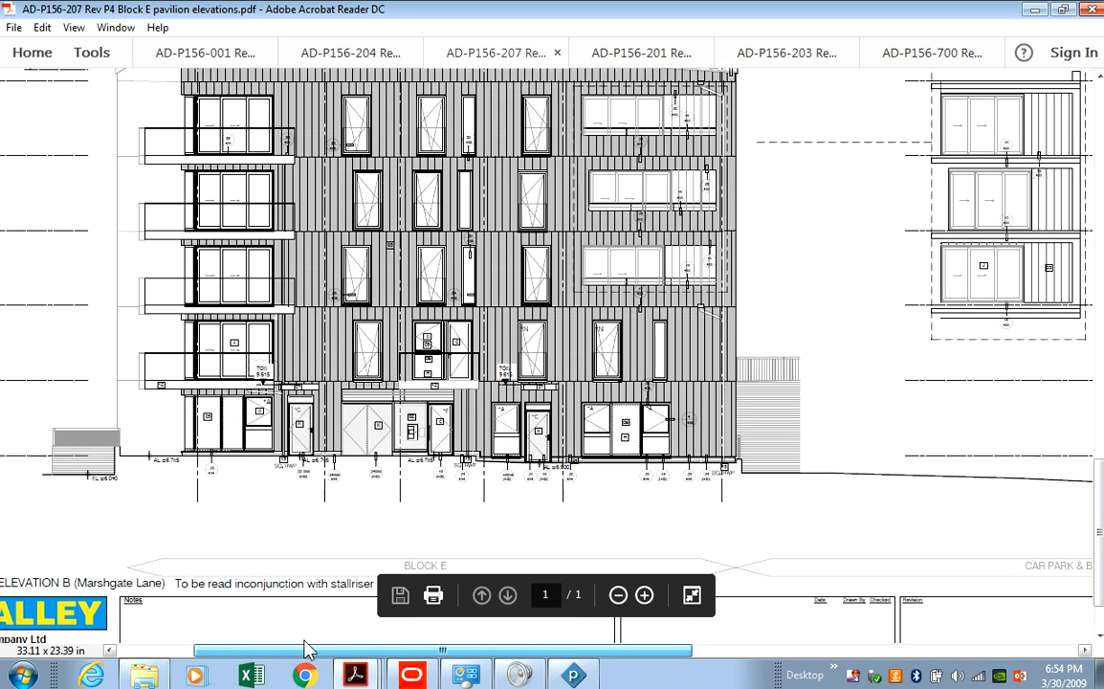
scroll(421, 302, up, 1)
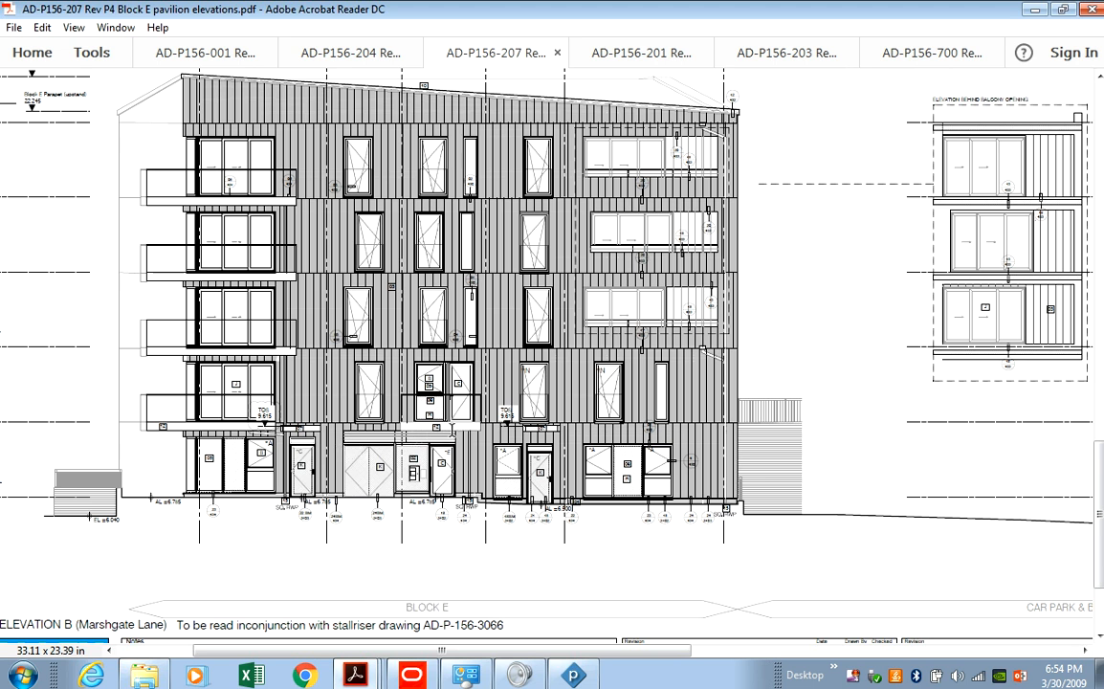
scroll(402, 387, up, 4)
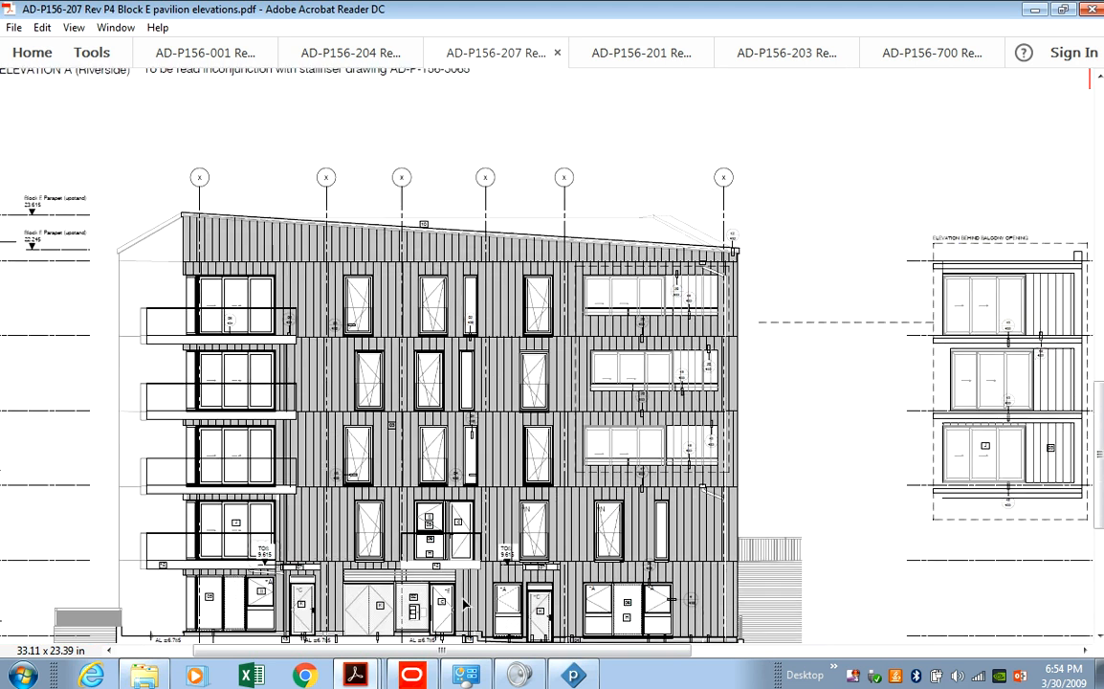
scroll(350, 470, up, 2)
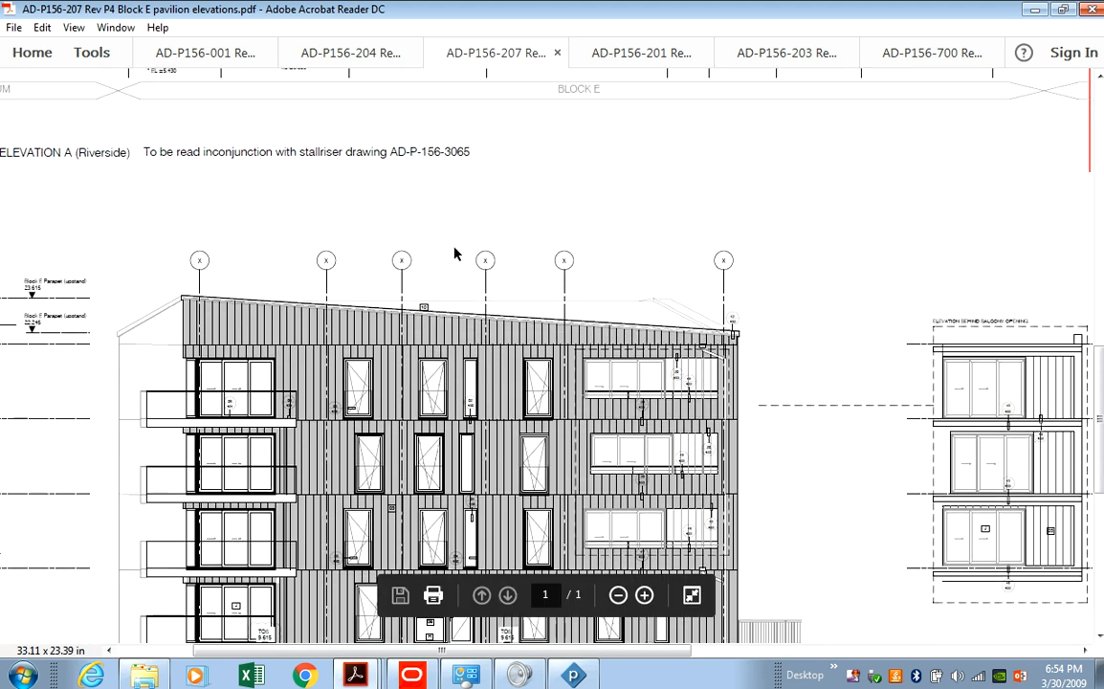
Back in Powerproject, copy Block B's task rows from Scaffolding to Roof & Balcony.
key(alt+Tab)
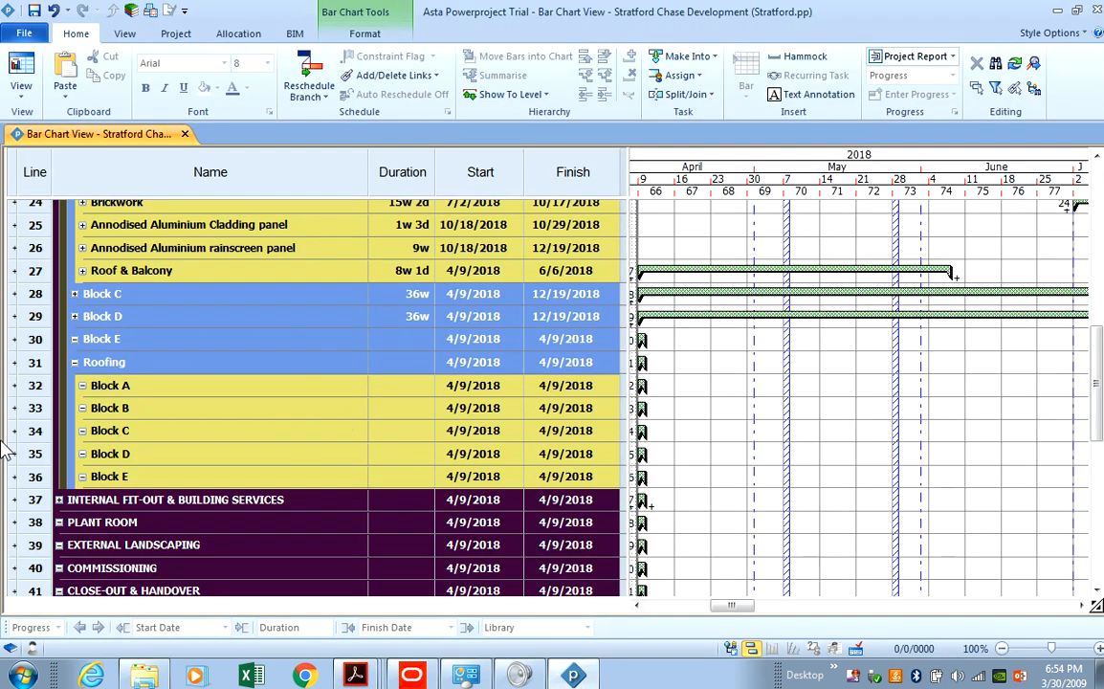
scroll(91, 306, up, 4)
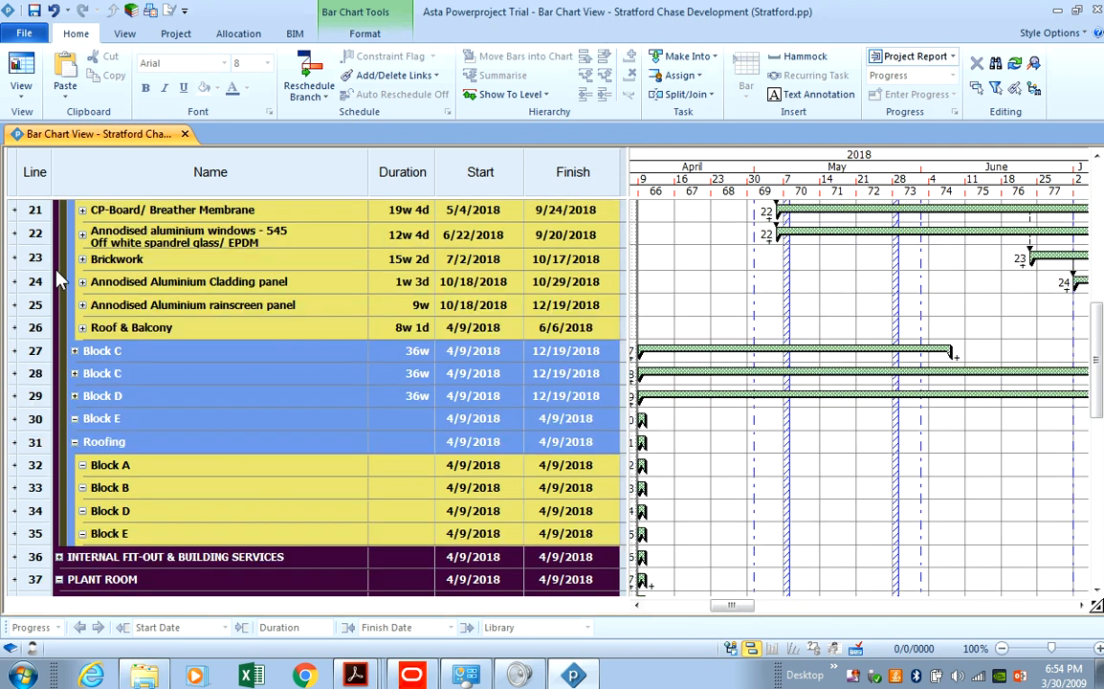
drag(36, 324, 37, 510)
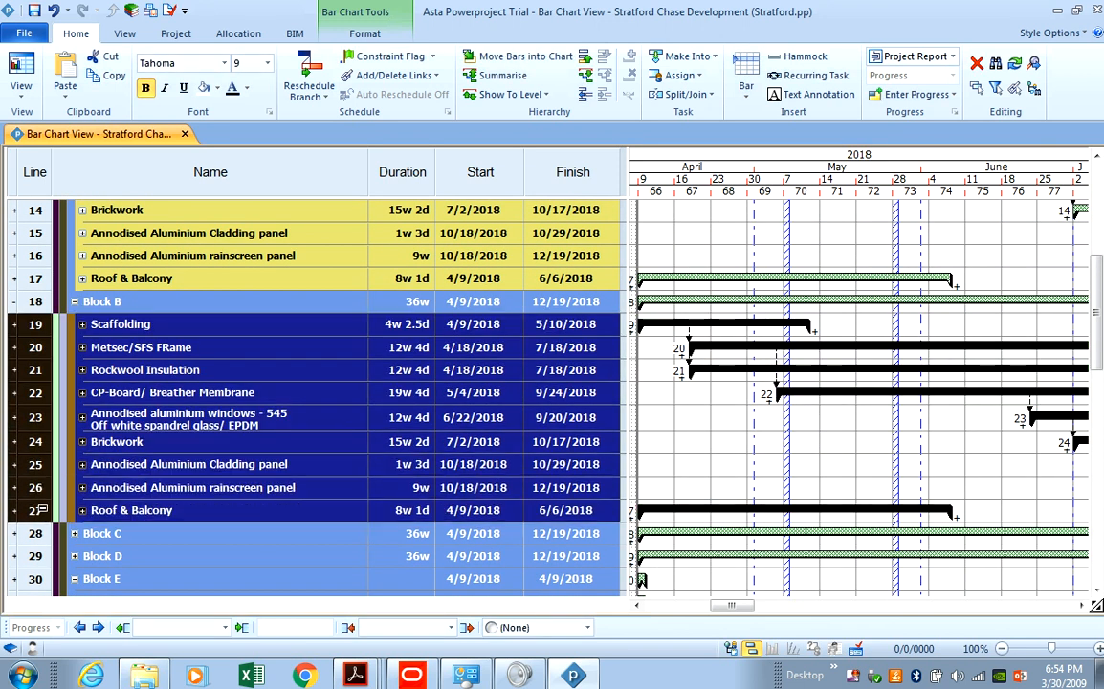
right_click(31, 356)
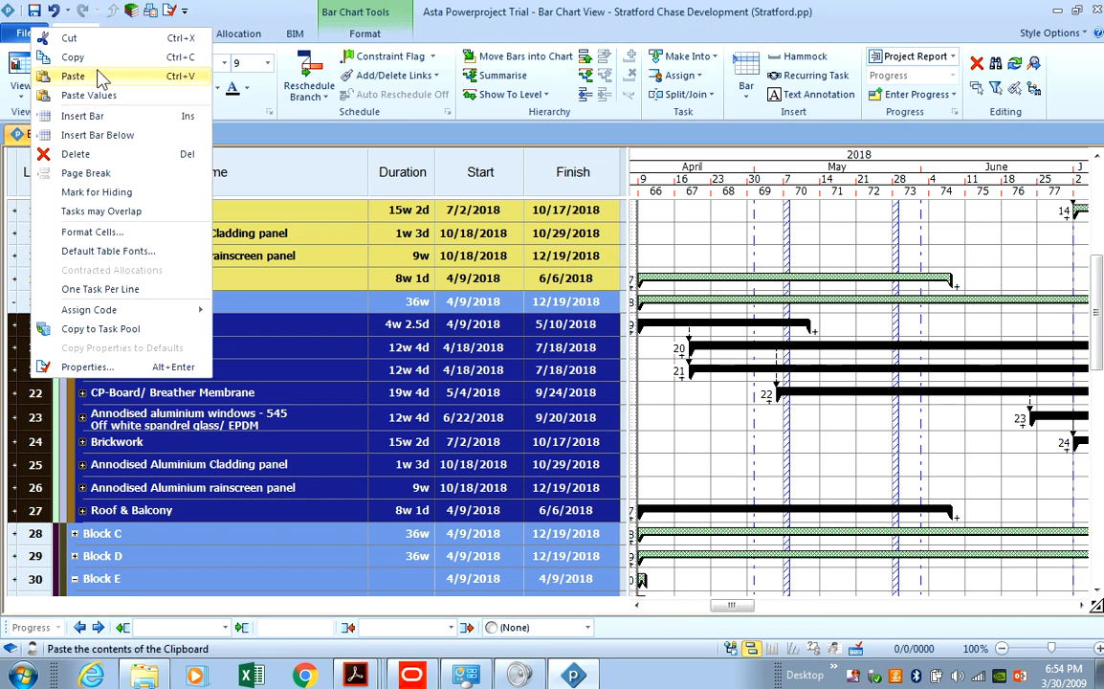
key(Escape)
Insert a blank row below Block E and paste the copied envelope tasks into it.
scroll(19, 418, down, 5)
scroll(48, 325, up, 2)
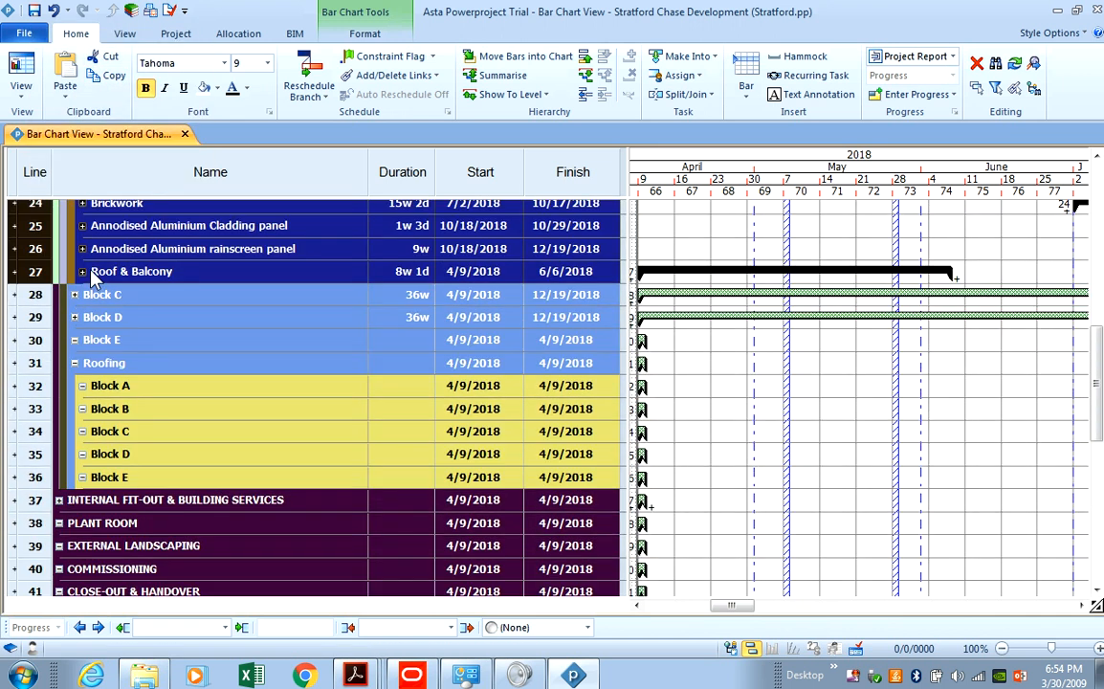
click(54, 340)
right_click(54, 341)
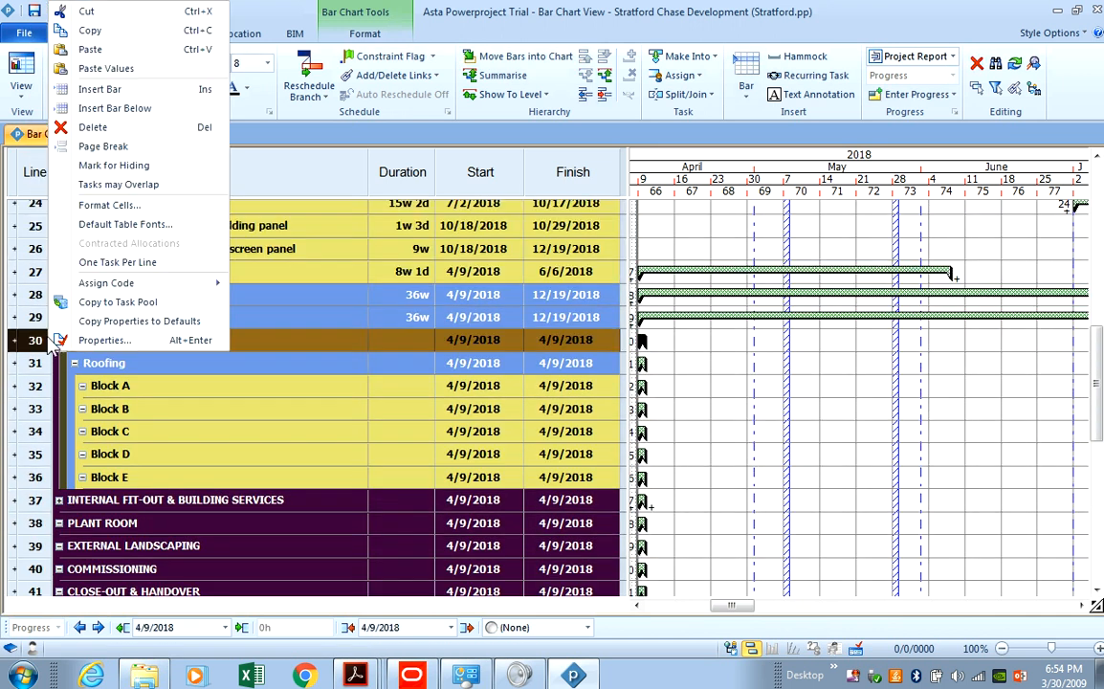
click(134, 112)
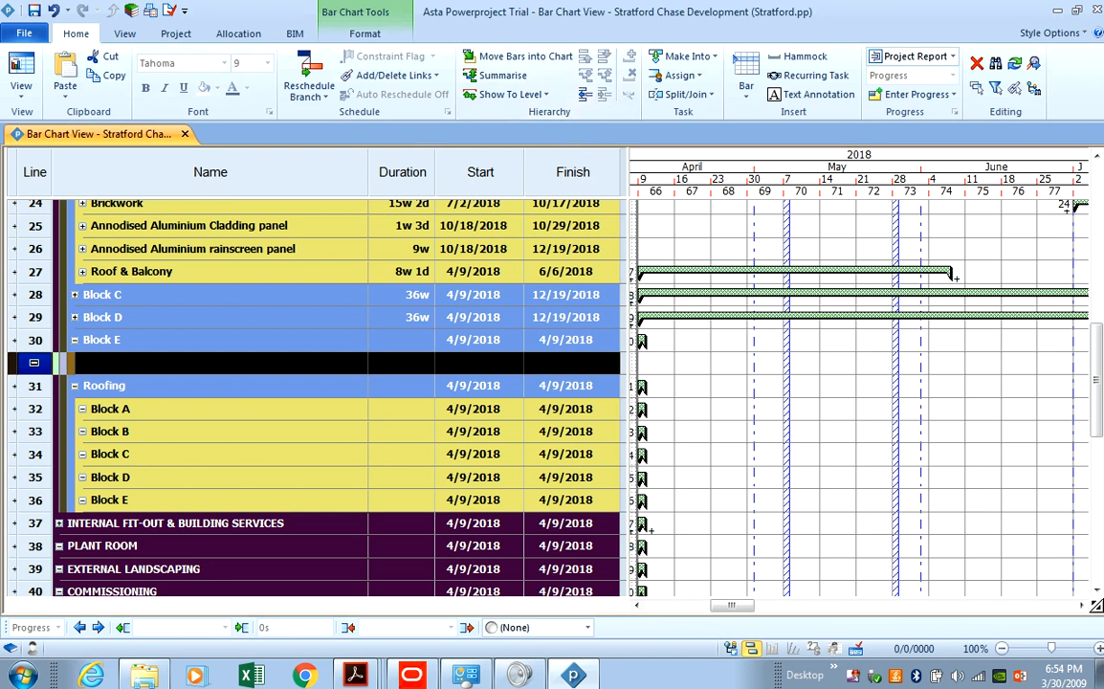
right_click(34, 346)
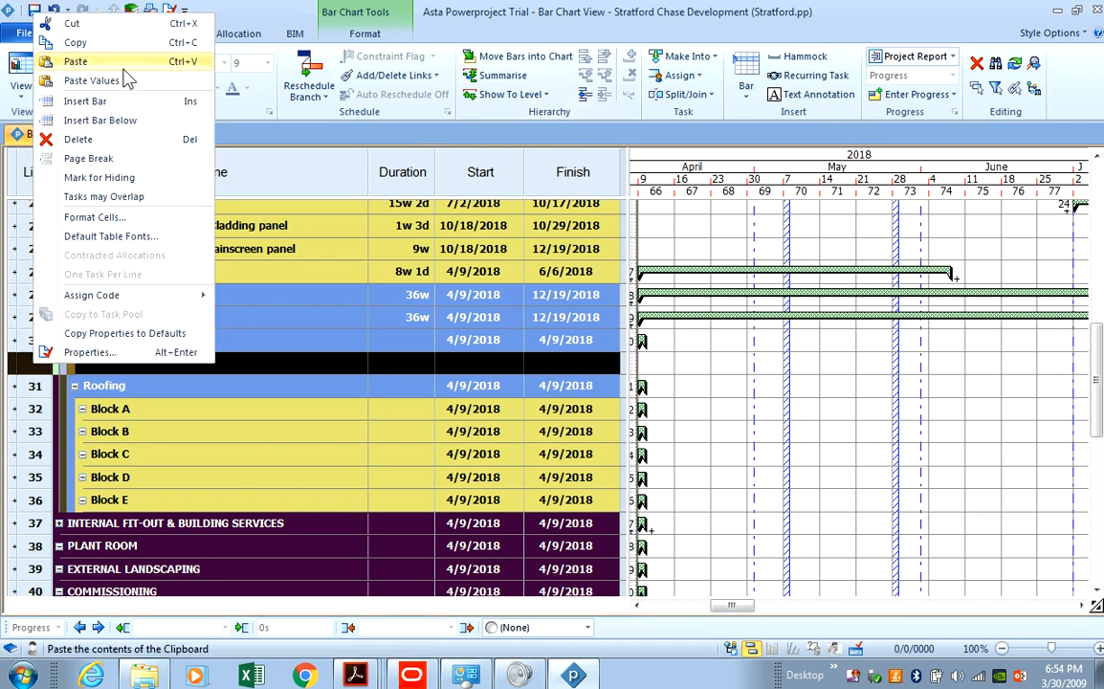
click(76, 62)
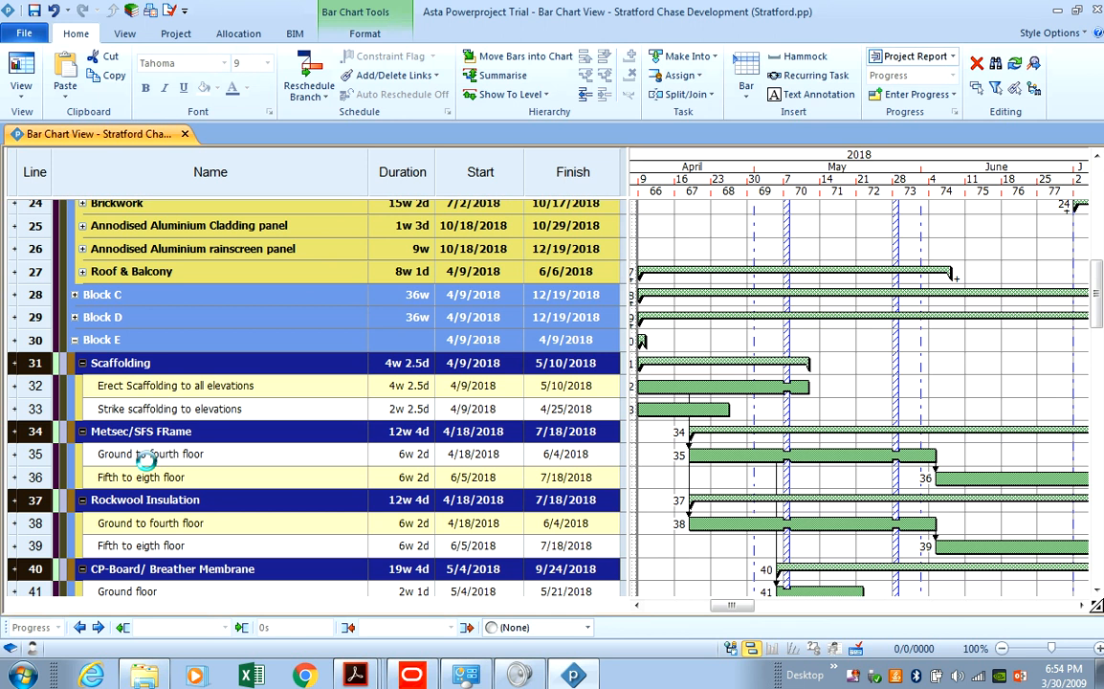
Change Block E's frame task 'Ground to fourth floor' to 'Ground to fifth floor'.
click(93, 372)
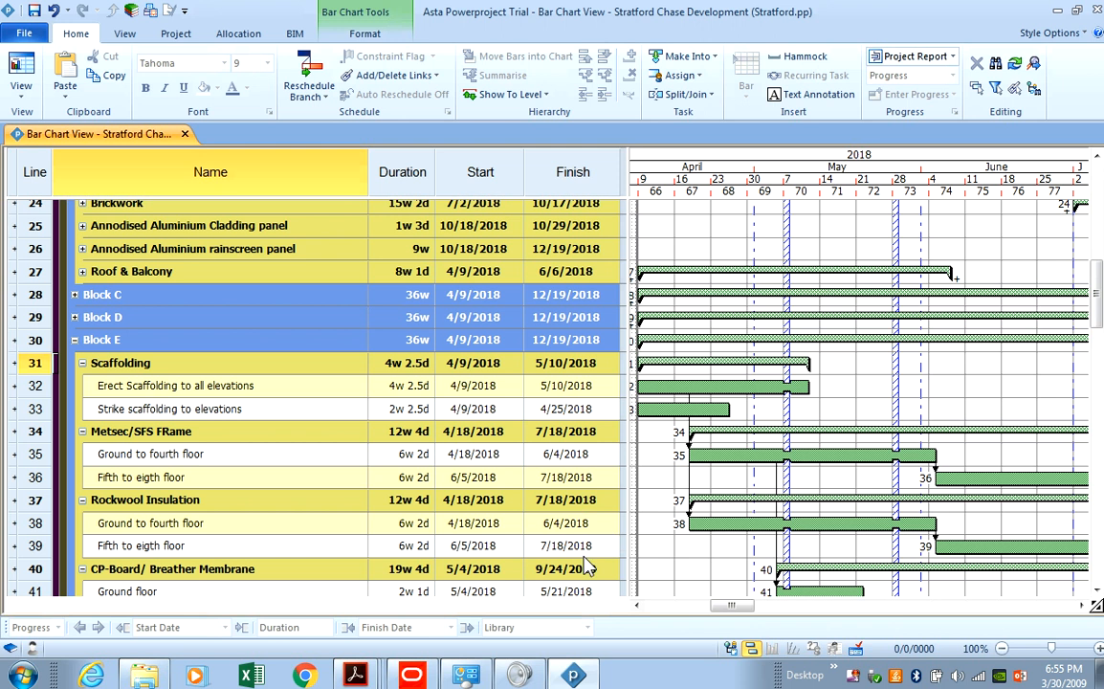
double_click(213, 454)
click(182, 451)
drag(180, 451, 165, 451)
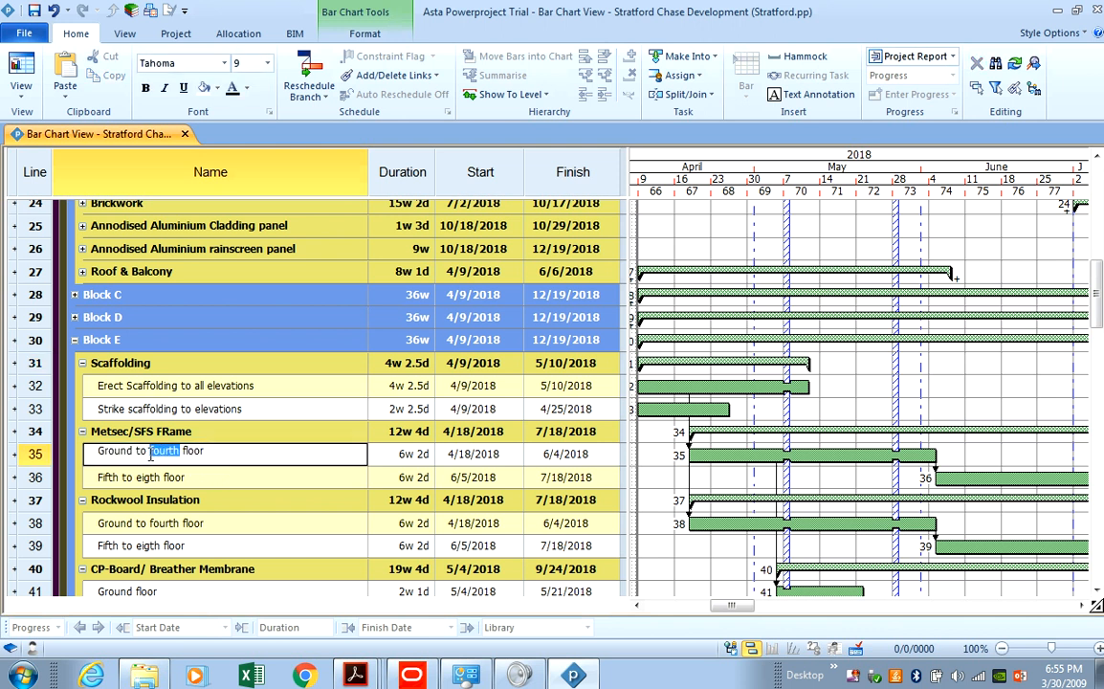
key(Delete)
text(fifth)
key(Return)
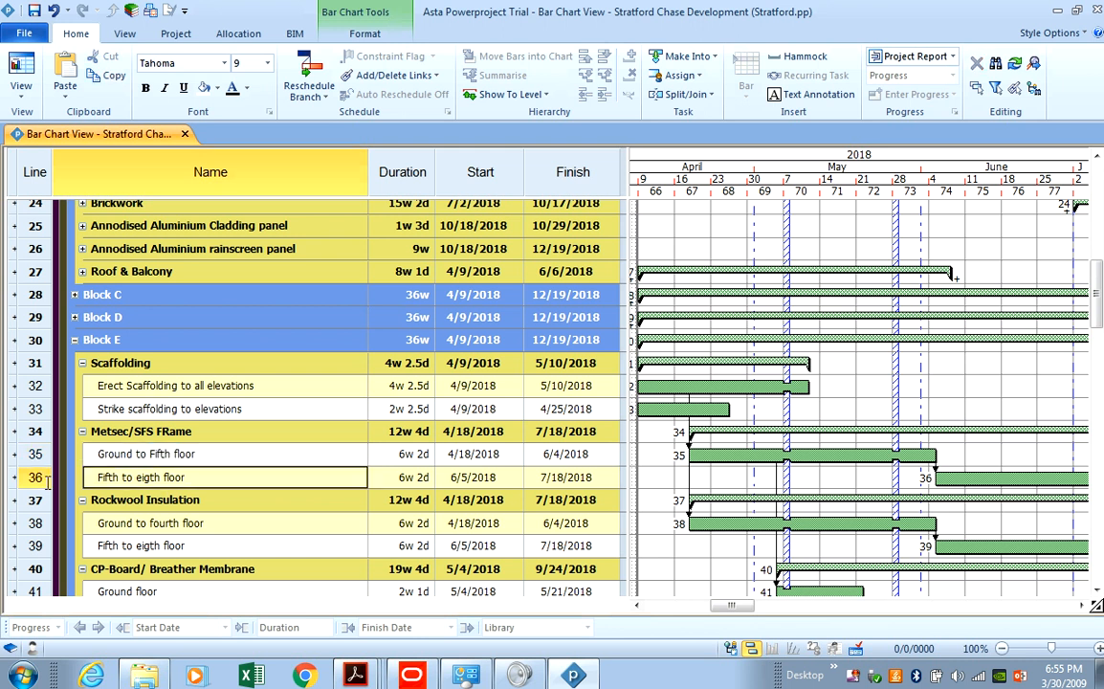
Delete the 'Fifth to eigth floor' tasks under Block E's frame and insulation.
click(36, 477)
right_click(37, 476)
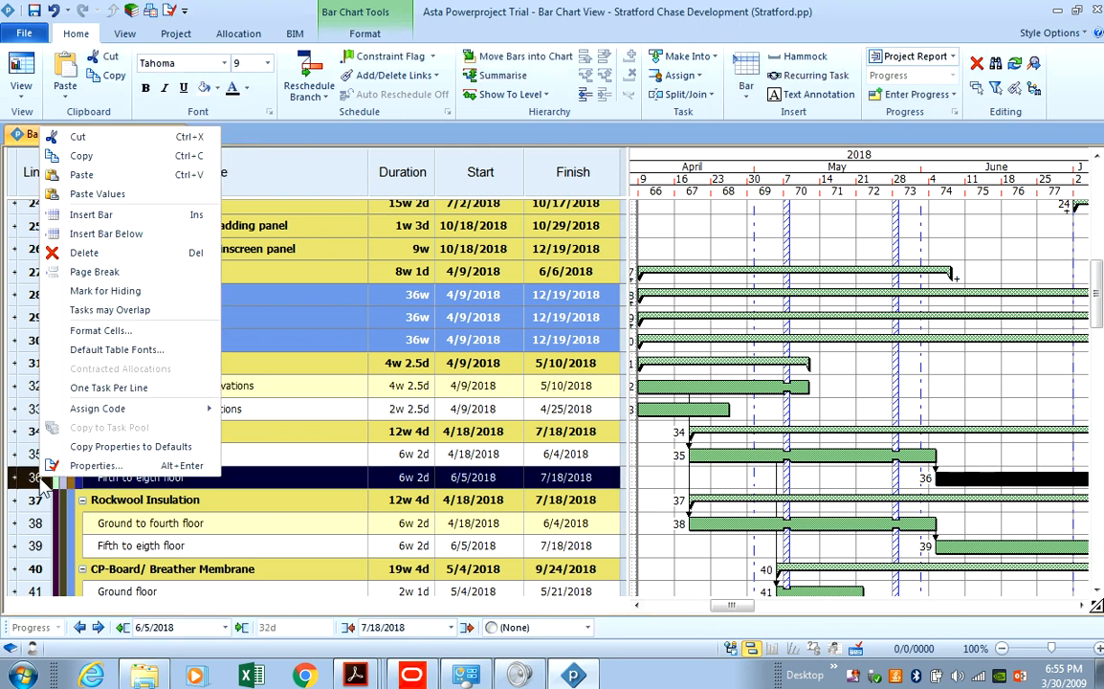
click(96, 249)
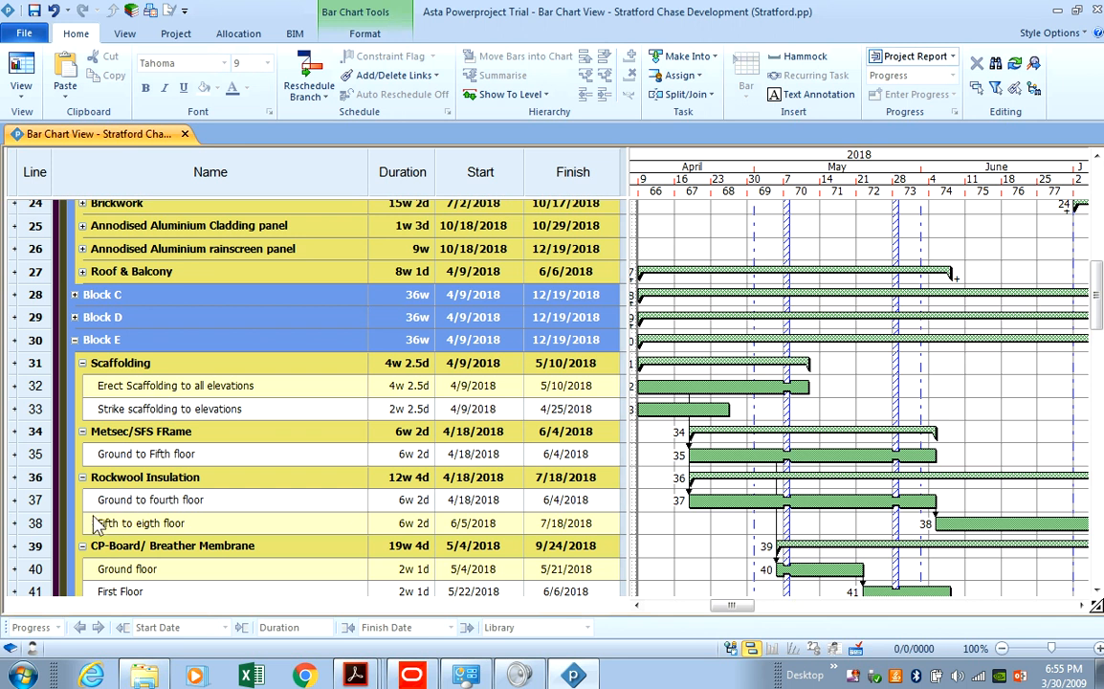
click(38, 523)
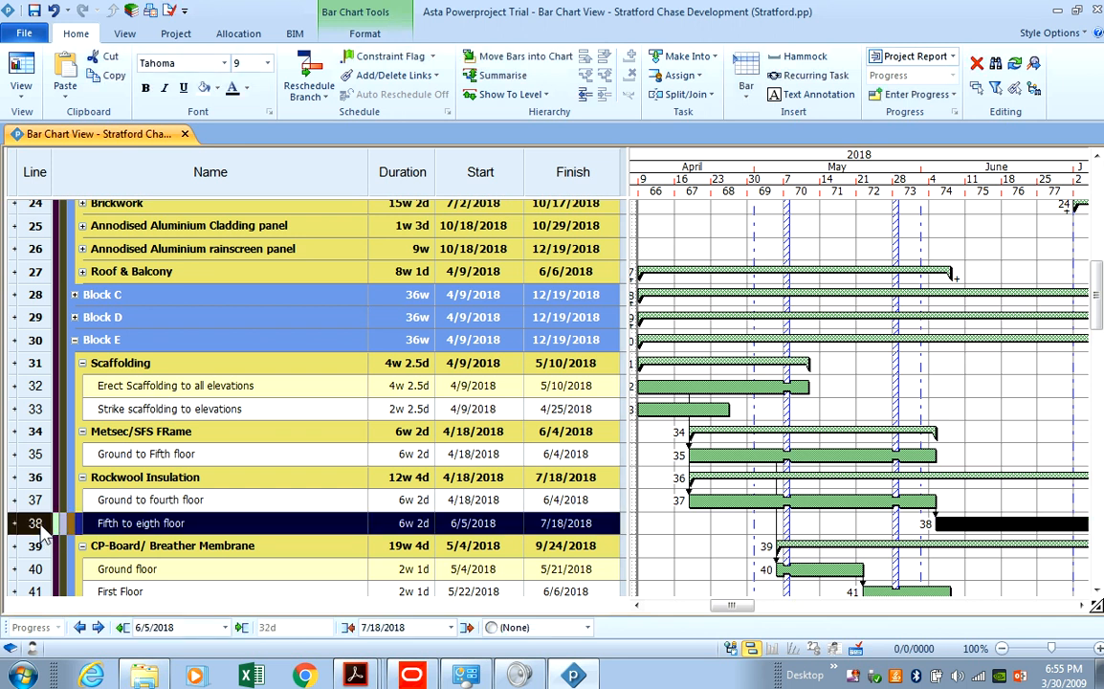
right_click(38, 524)
click(69, 295)
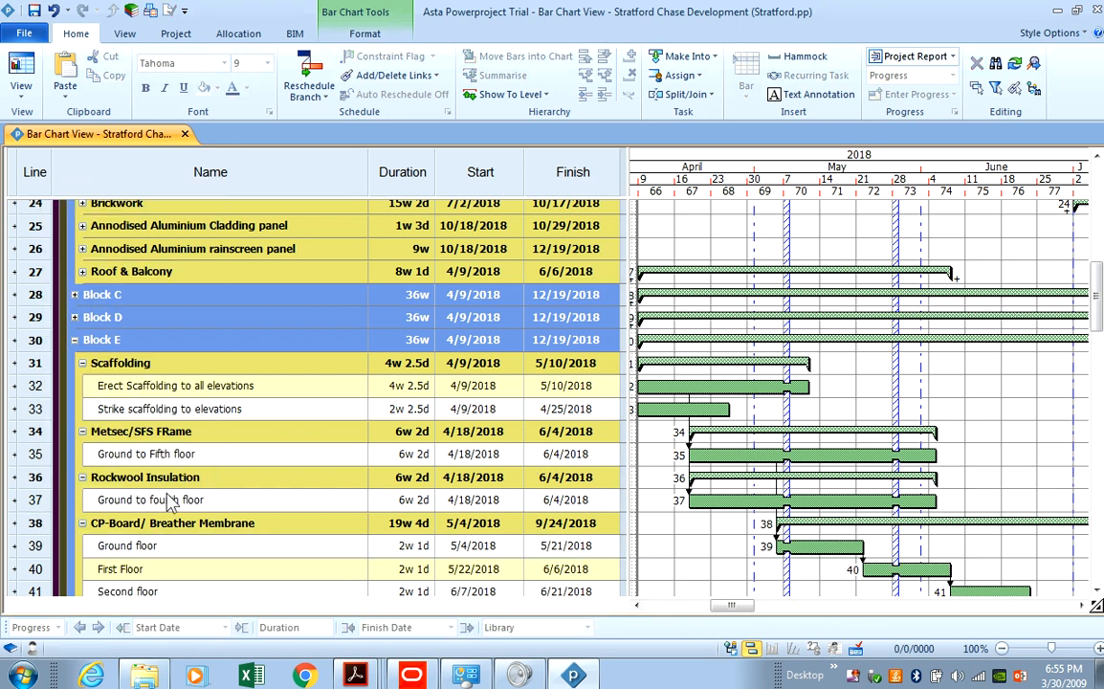
Rename the Rockwool Insulation subtask to 'Ground to Fifth floor' by copying the frame task's name.
click(177, 498)
double_click(206, 457)
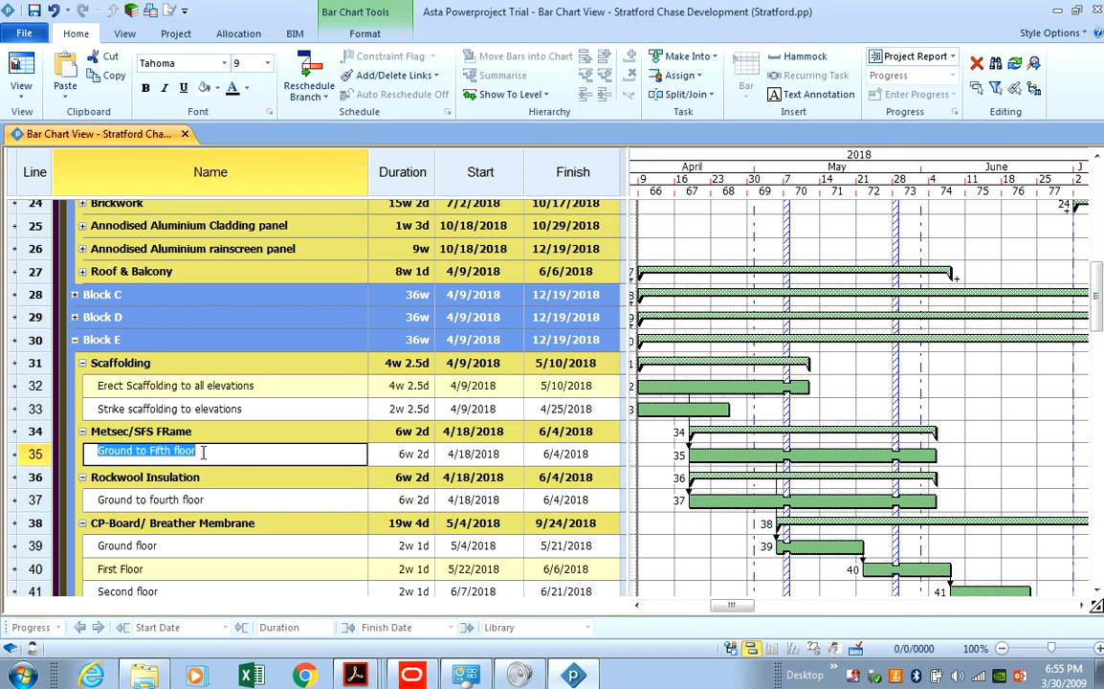
right_click(182, 451)
click(249, 272)
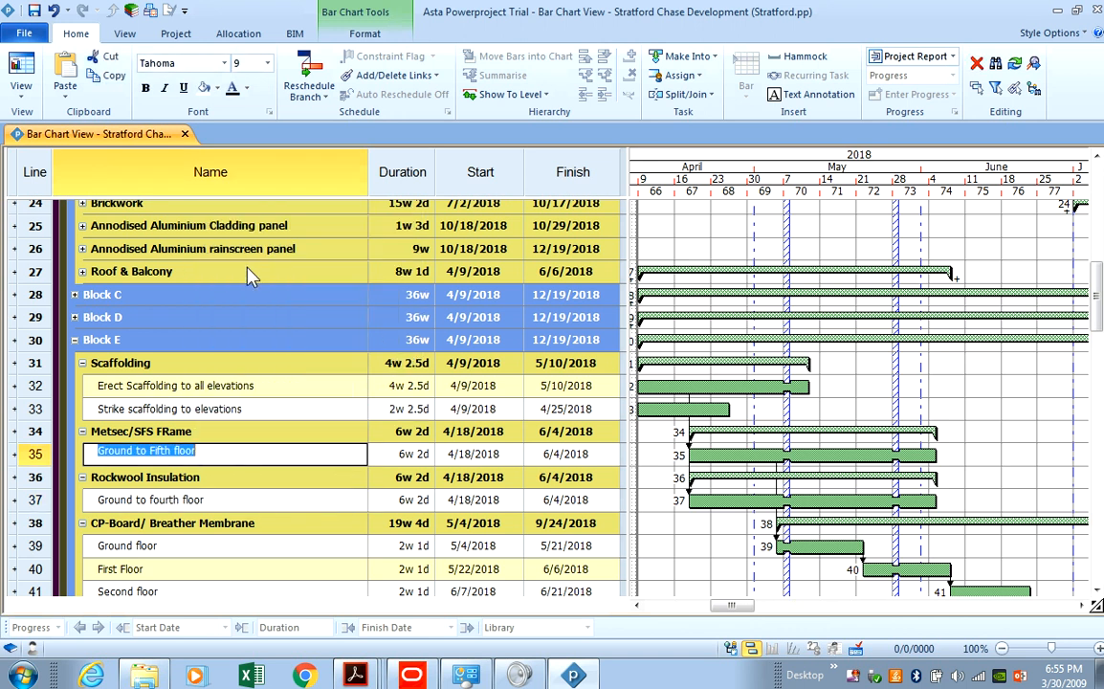
double_click(211, 498)
right_click(213, 496)
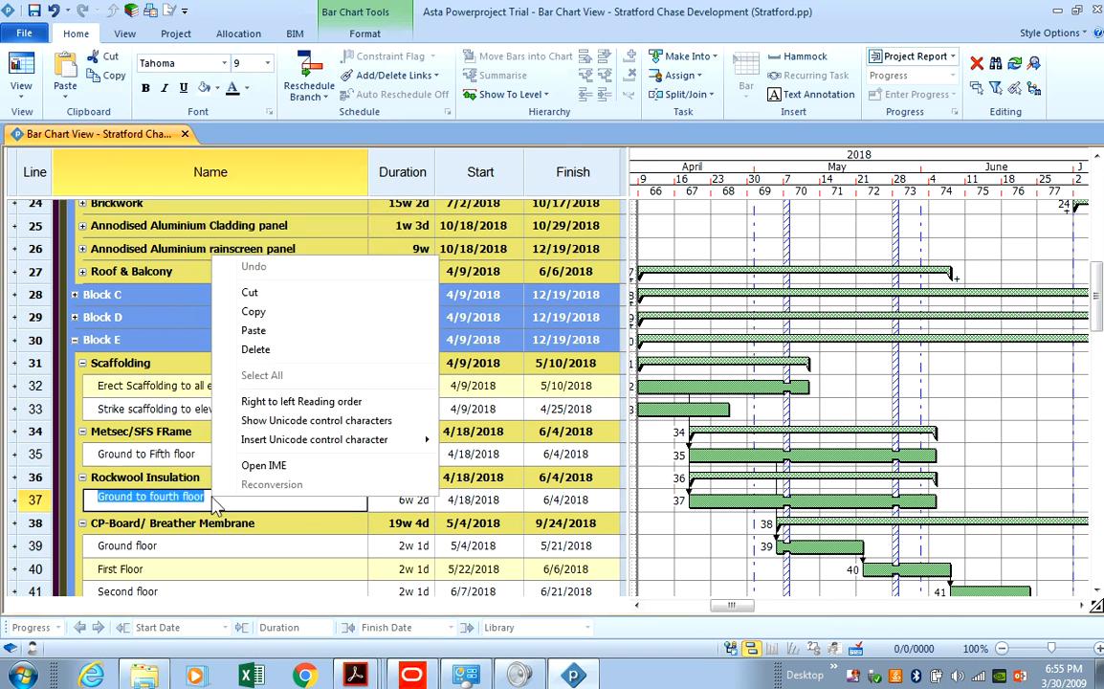
click(287, 330)
key(Return)
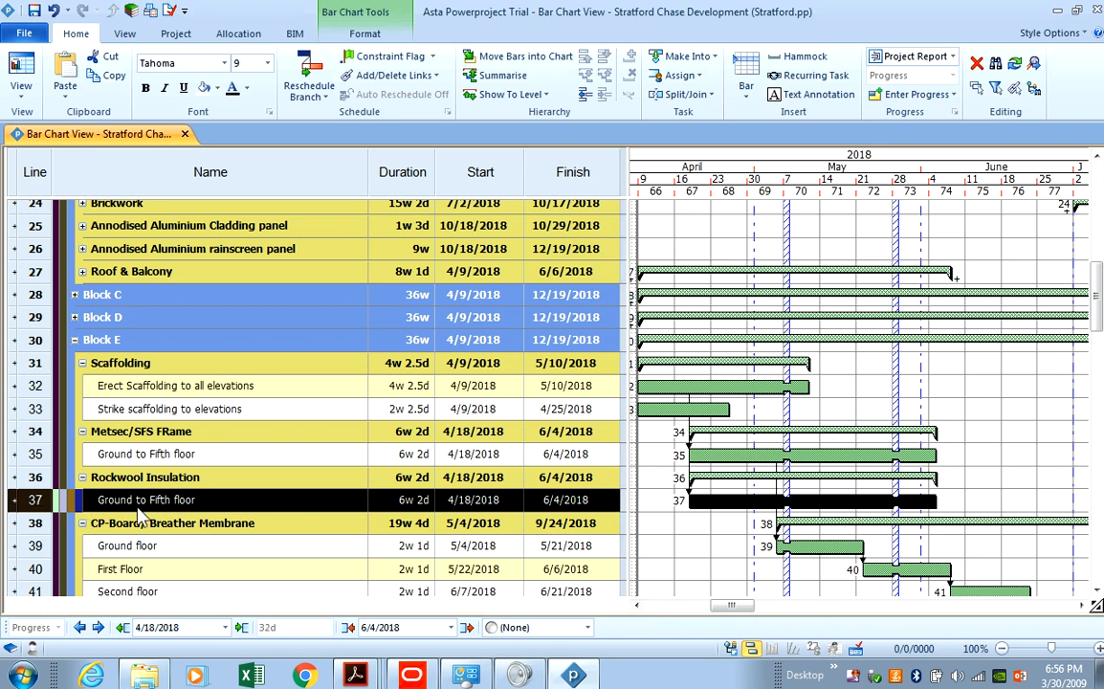
Delete the Sixth, Seventh and Eighth Floor tasks under CP-Board/Breather Membrane.
click(60, 524)
scroll(60, 497, down, 4)
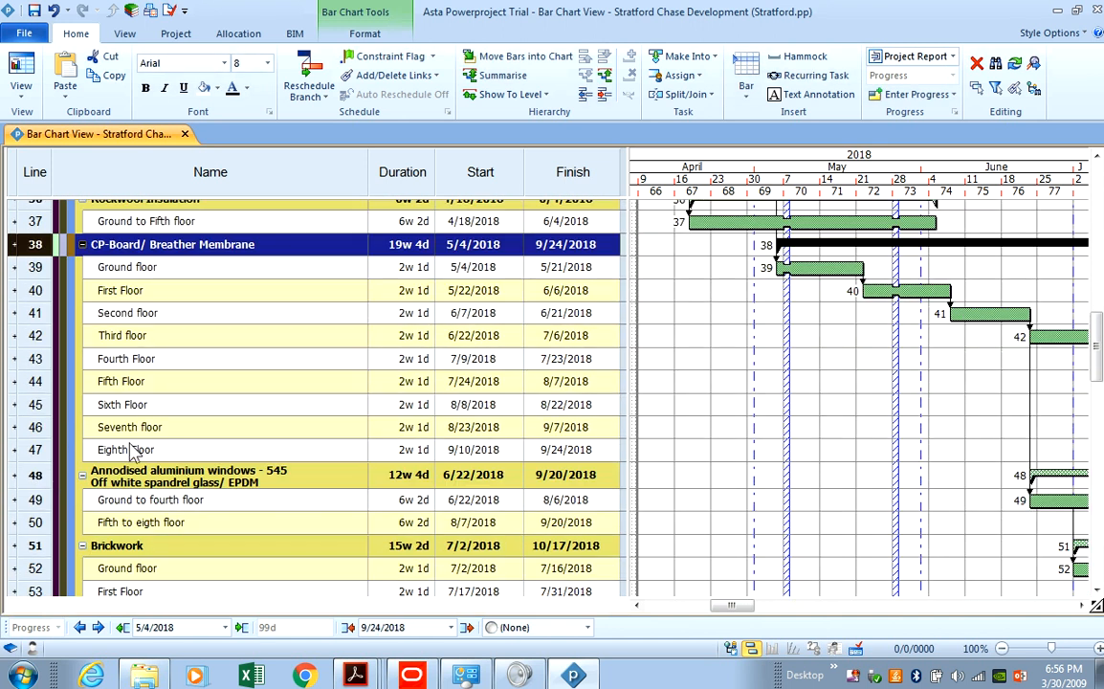
scroll(125, 431, up, 1)
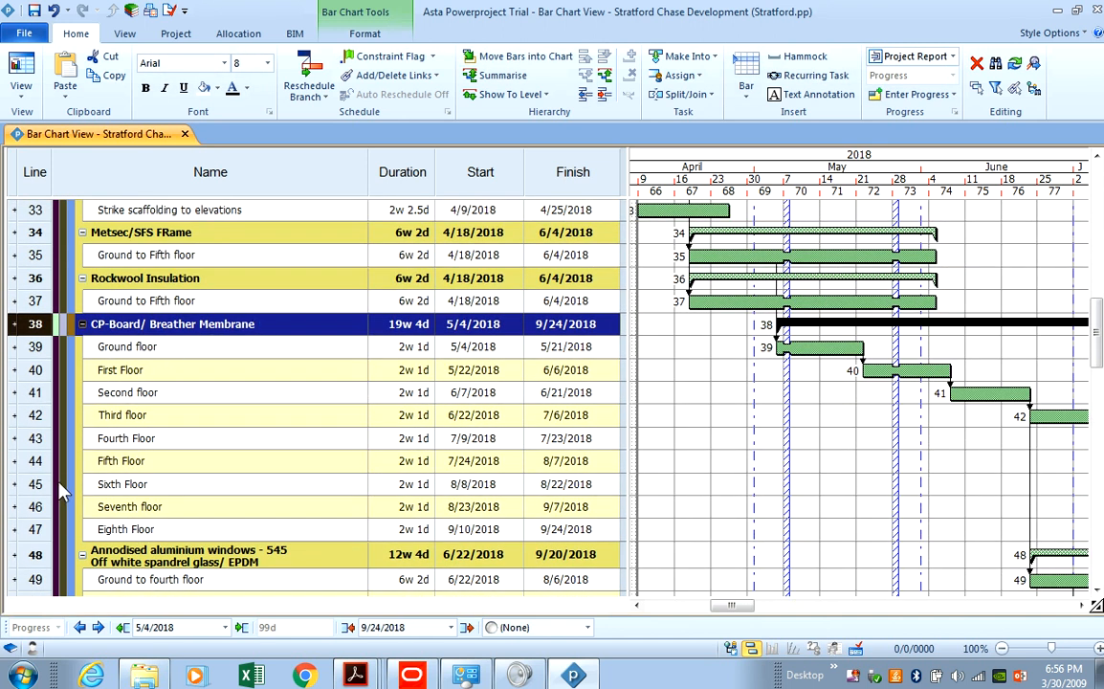
click(37, 461)
drag(36, 484, 38, 529)
right_click(38, 529)
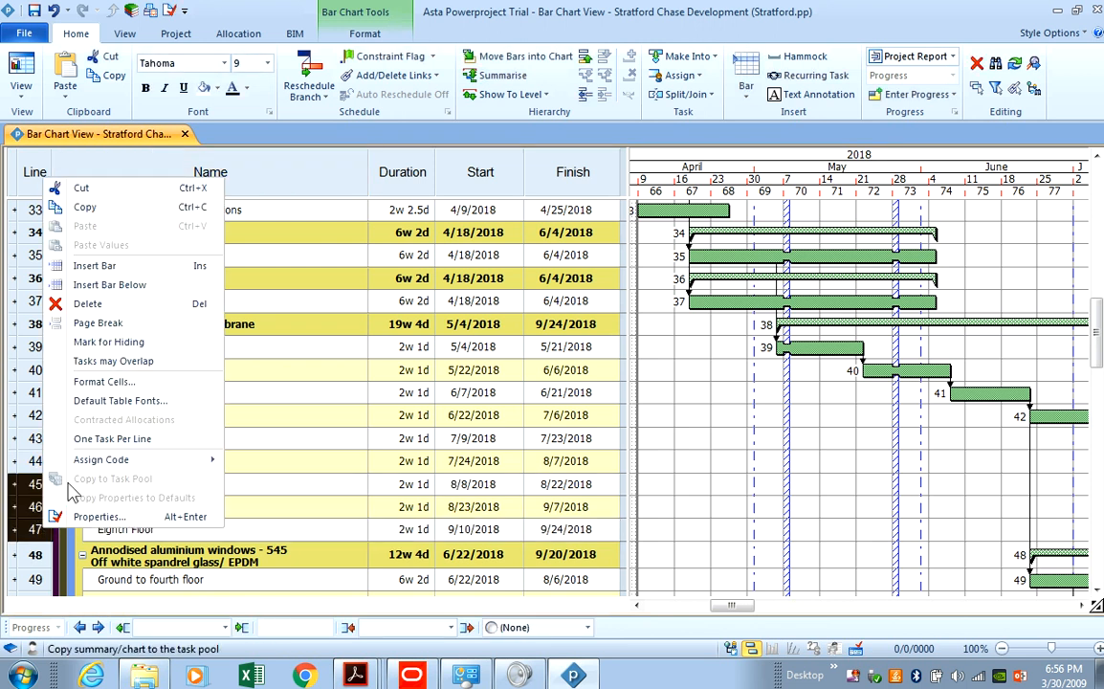
click(93, 303)
Rename the aluminium windows task 'Ground to Fifth floor' and delete 'Fifth to eigth floor'.
scroll(96, 449, down, 1)
double_click(207, 435)
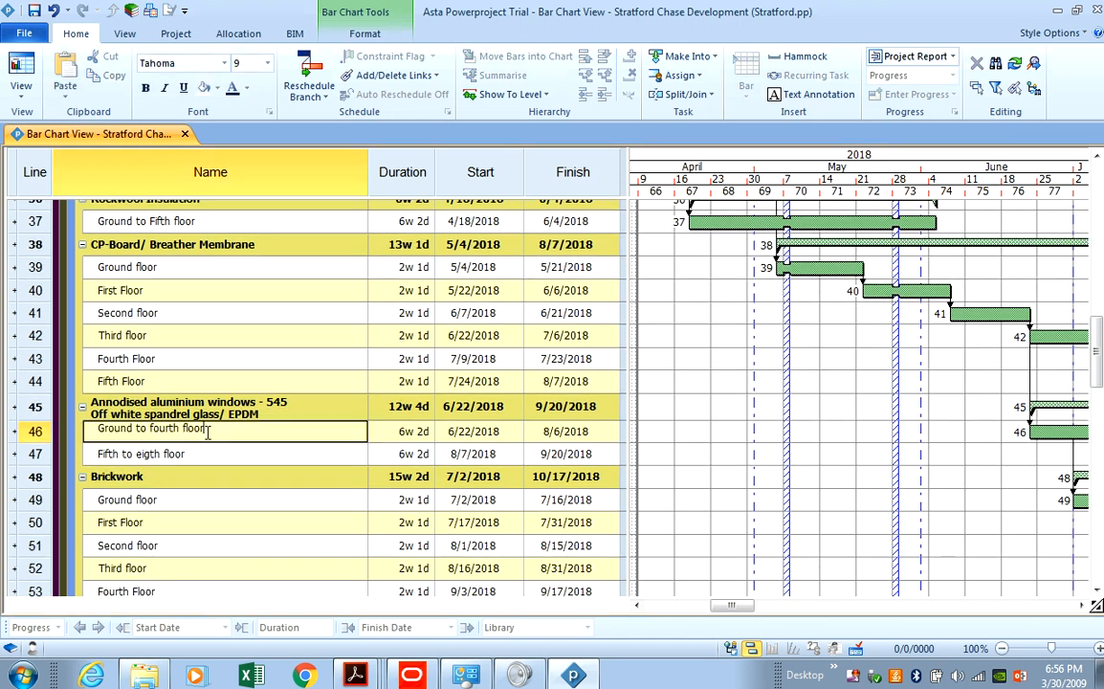
drag(209, 430, 112, 433)
right_click(131, 428)
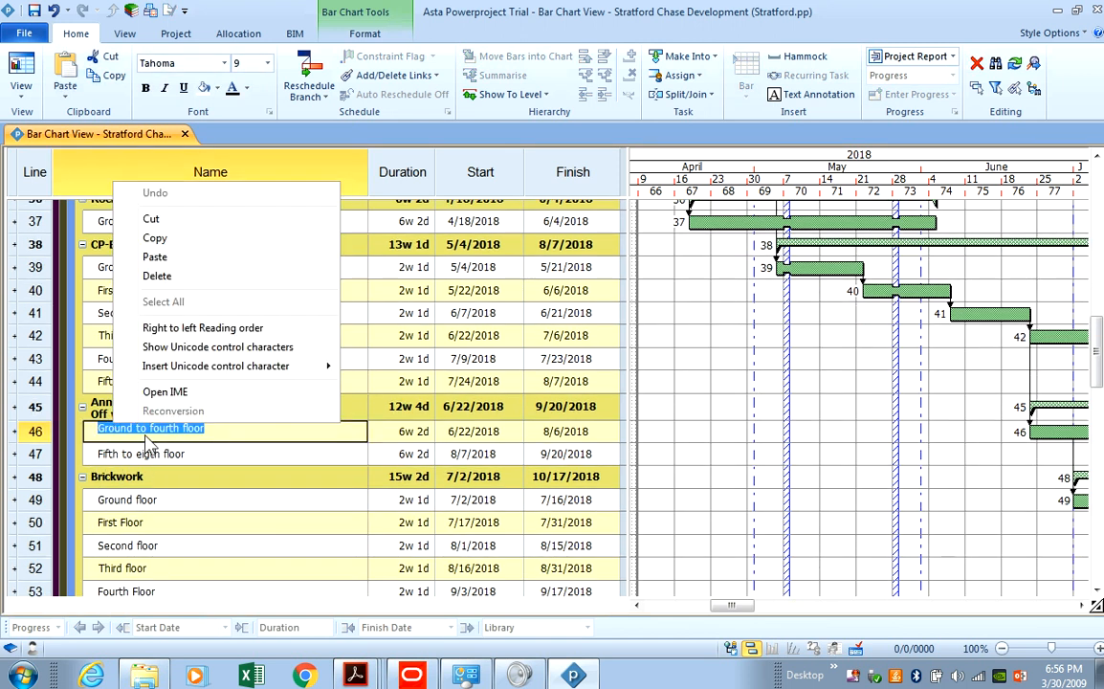
click(180, 258)
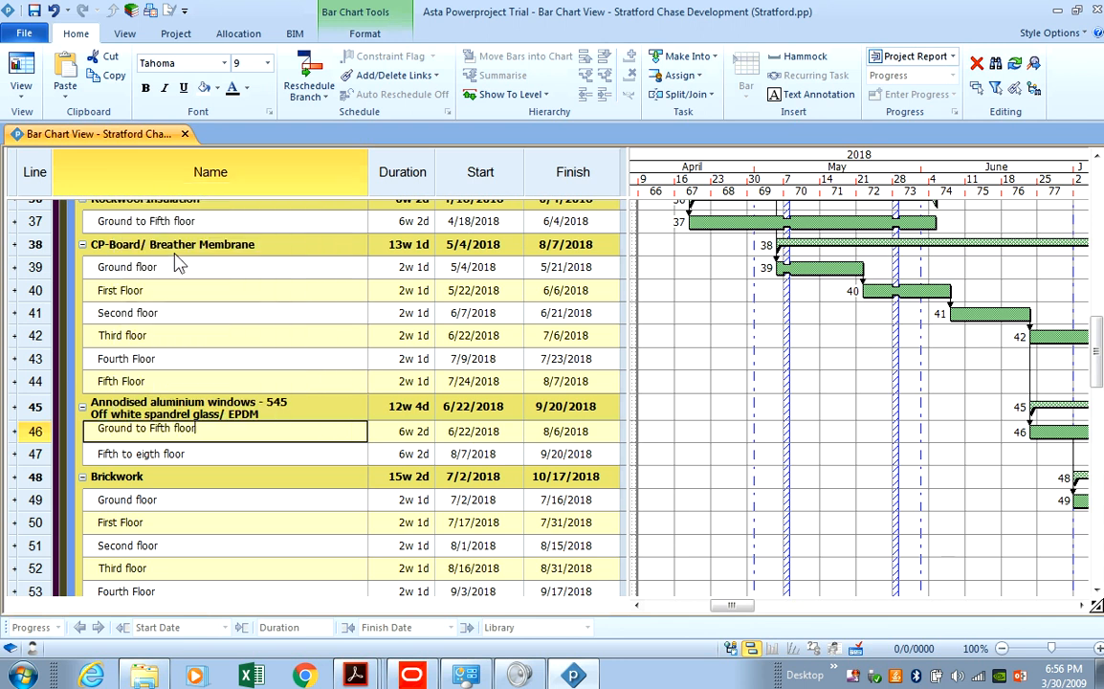
double_click(182, 454)
click(36, 453)
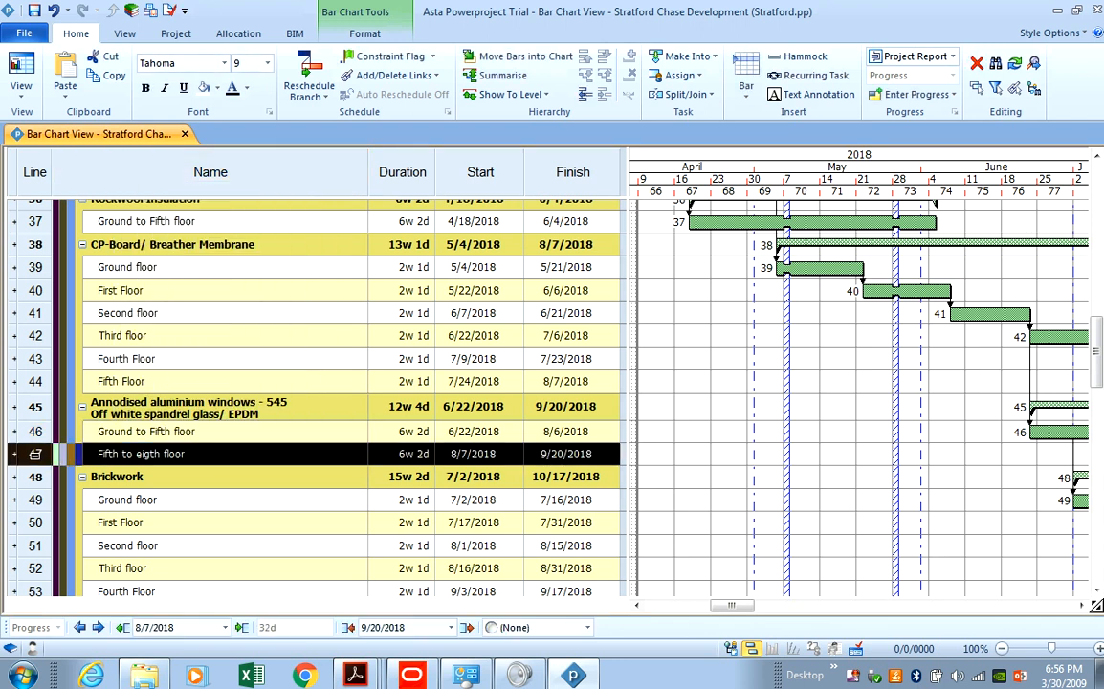
right_click(36, 454)
click(80, 232)
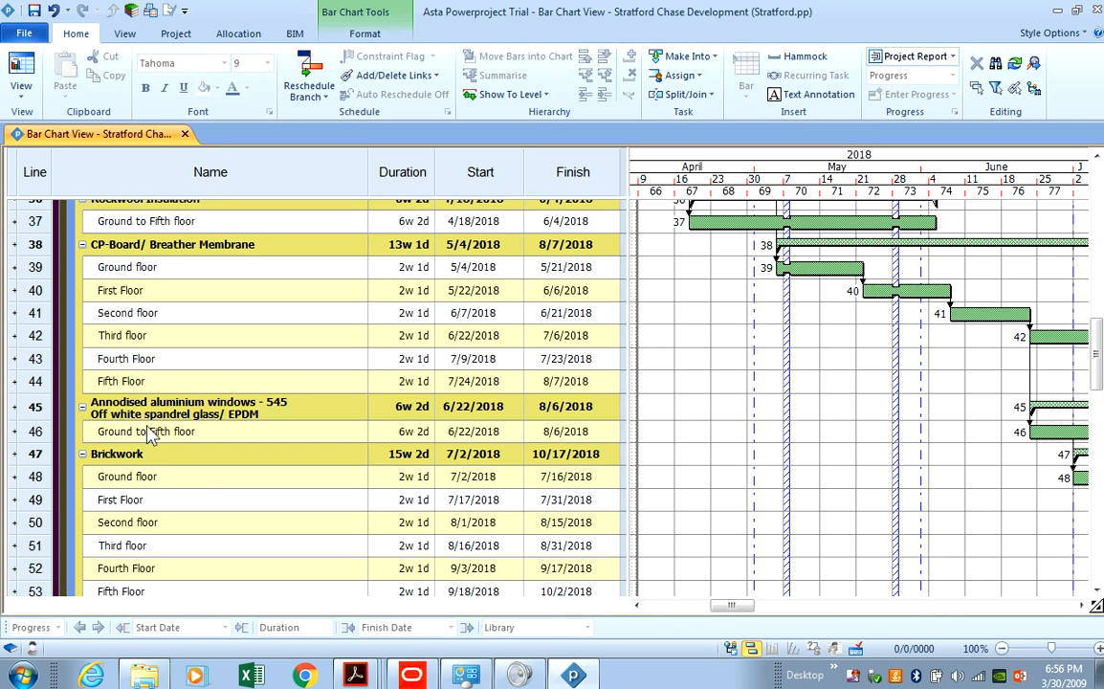
Collapse the Brickwork summary group to a single line.
scroll(153, 430, up, 3)
scroll(172, 540, down, 3)
click(82, 455)
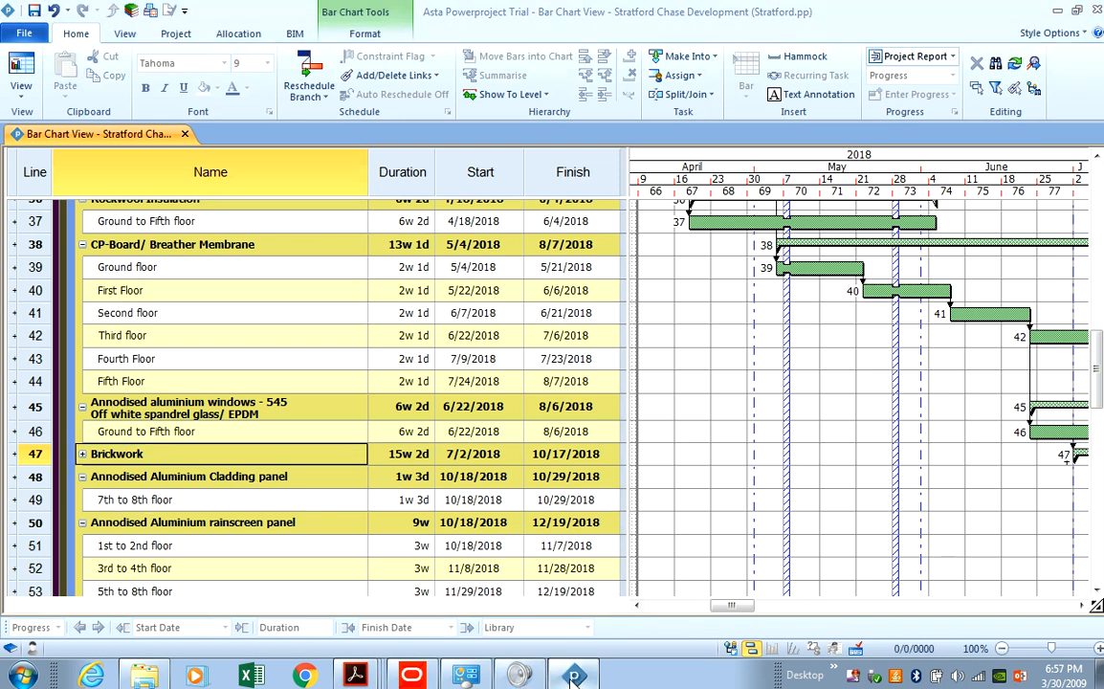
Review the materials key on the Block E elevations drawing in Acrobat Reader.
key(alt+Tab)
drag(641, 651, 1032, 652)
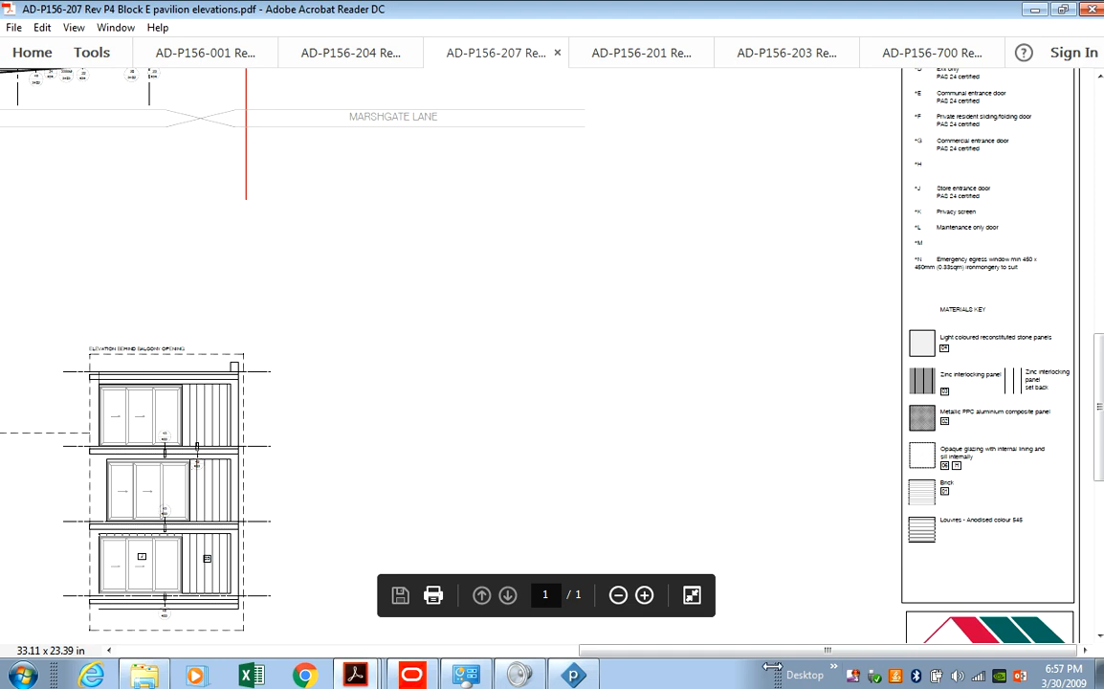
click(572, 675)
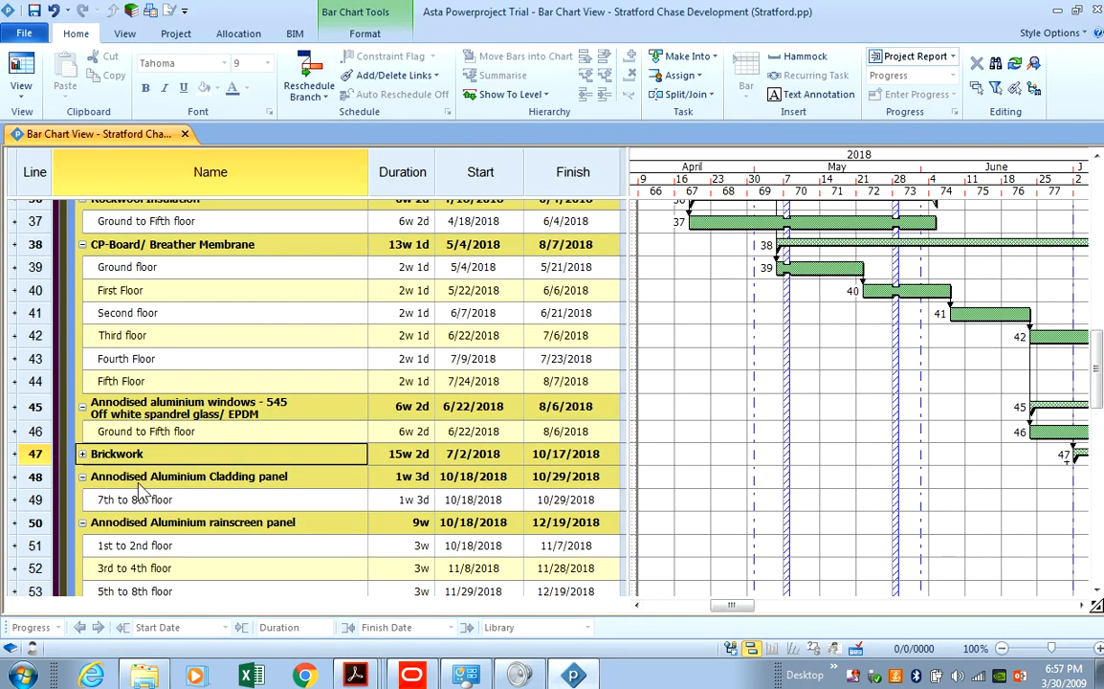
Select the Annodised Aluminium rainscreen panel group name so it can be replaced.
click(292, 475)
click(292, 476)
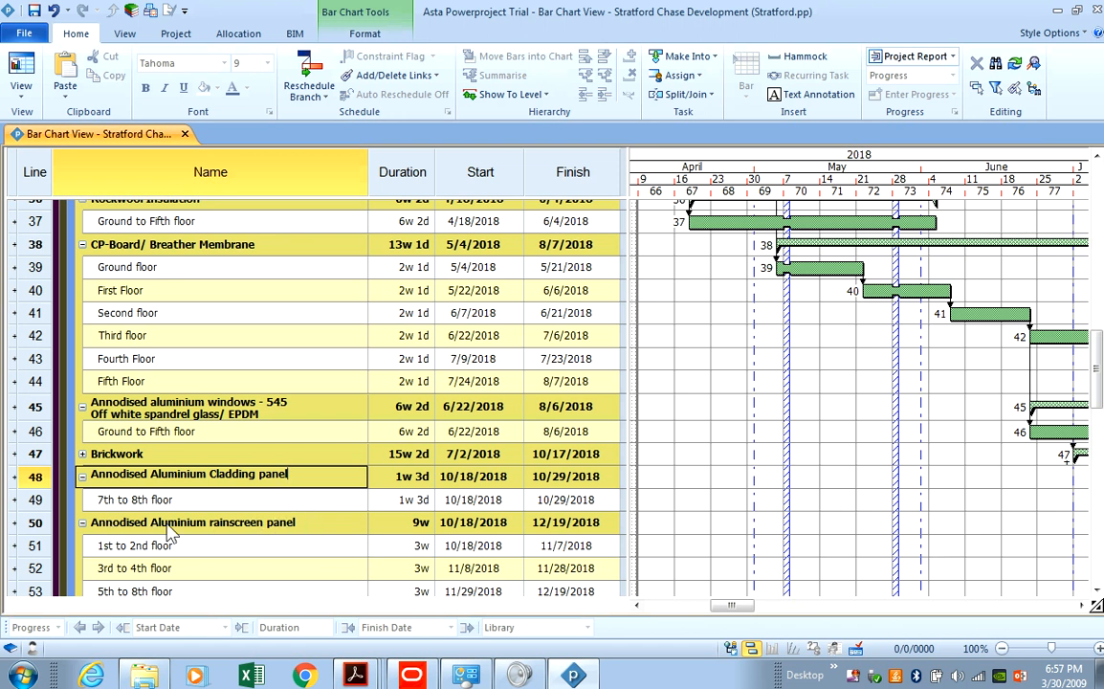
click(292, 526)
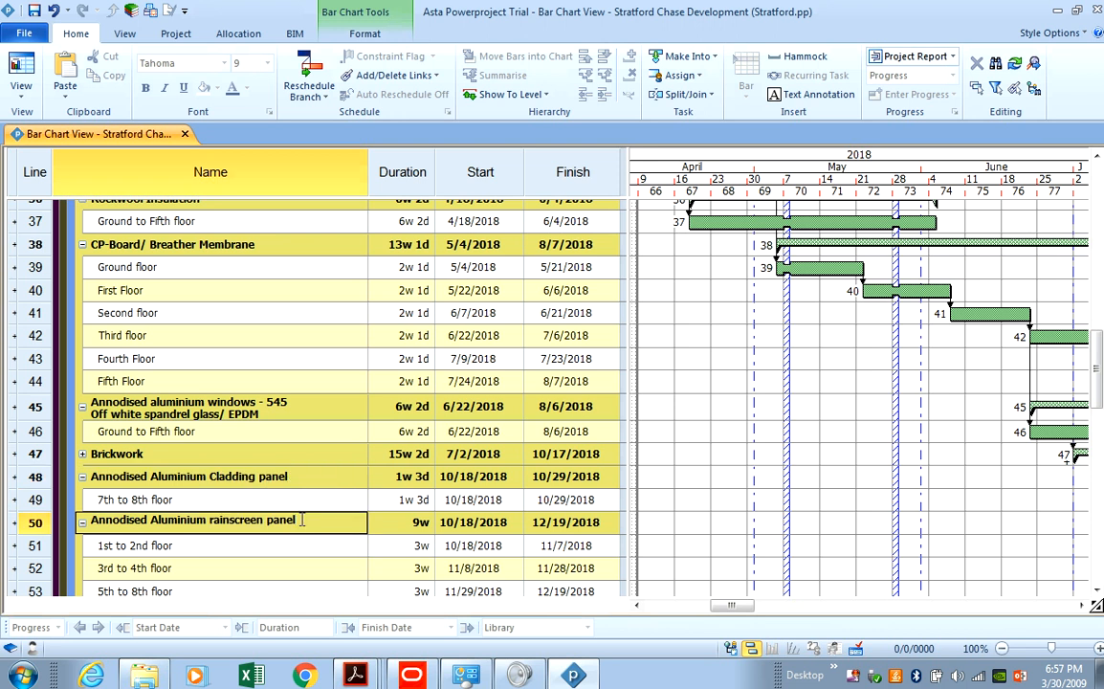
drag(292, 522, 86, 517)
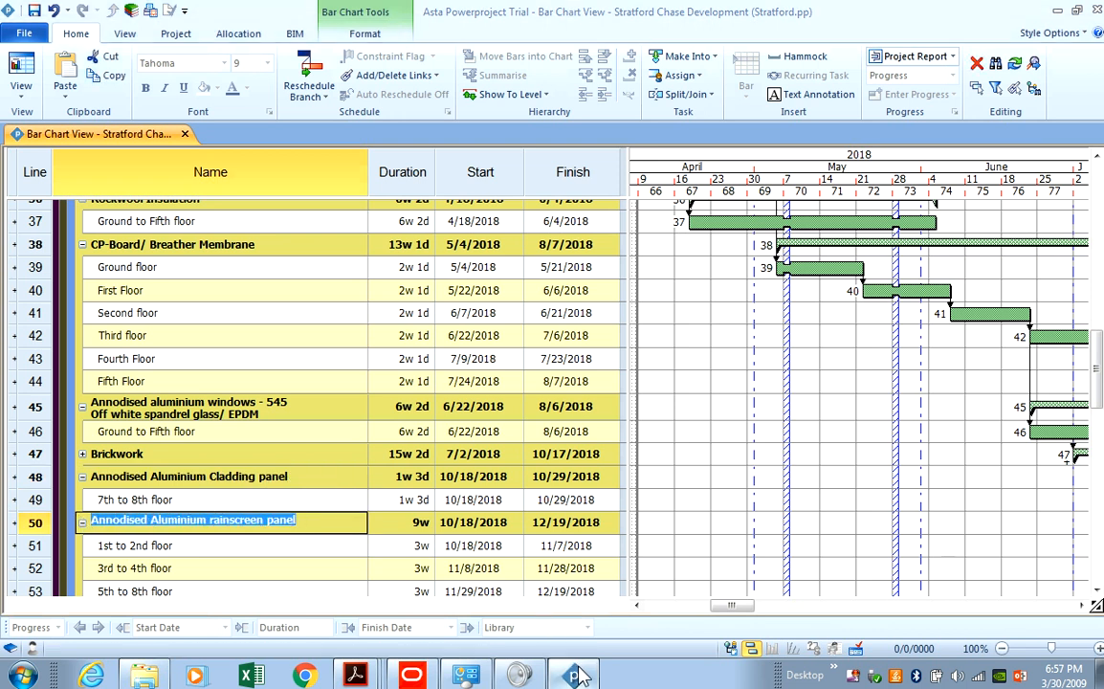
key(alt+Tab)
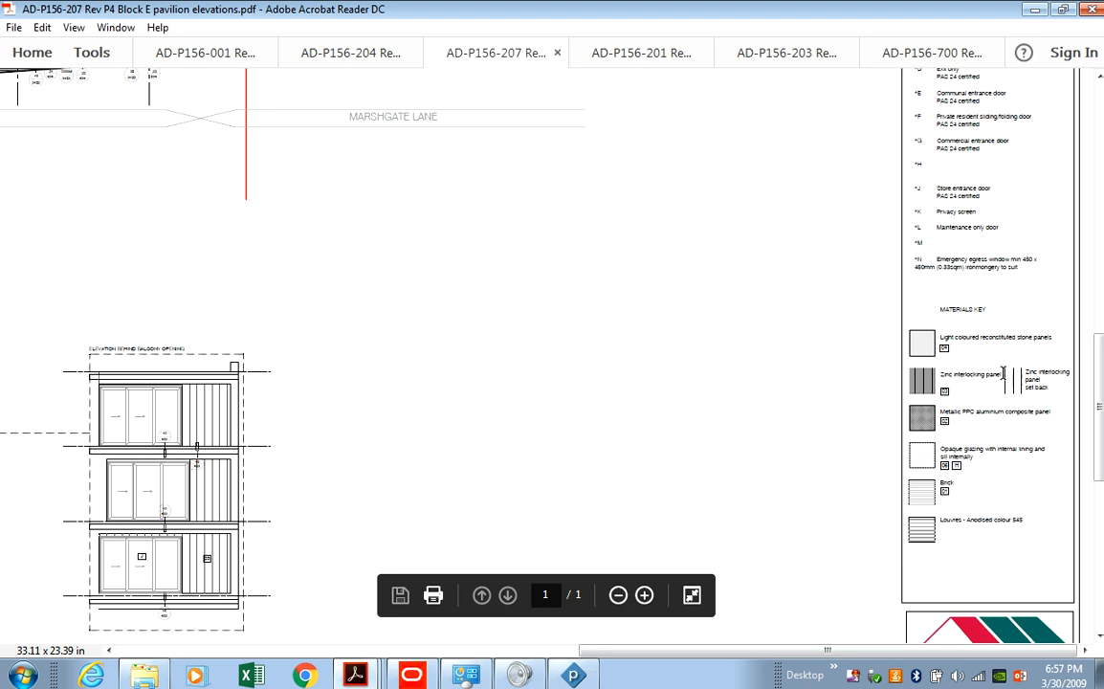
Copy 'Zinc interlocking panel' from the drawing's materials legend.
drag(1005, 376, 956, 372)
right_click(946, 383)
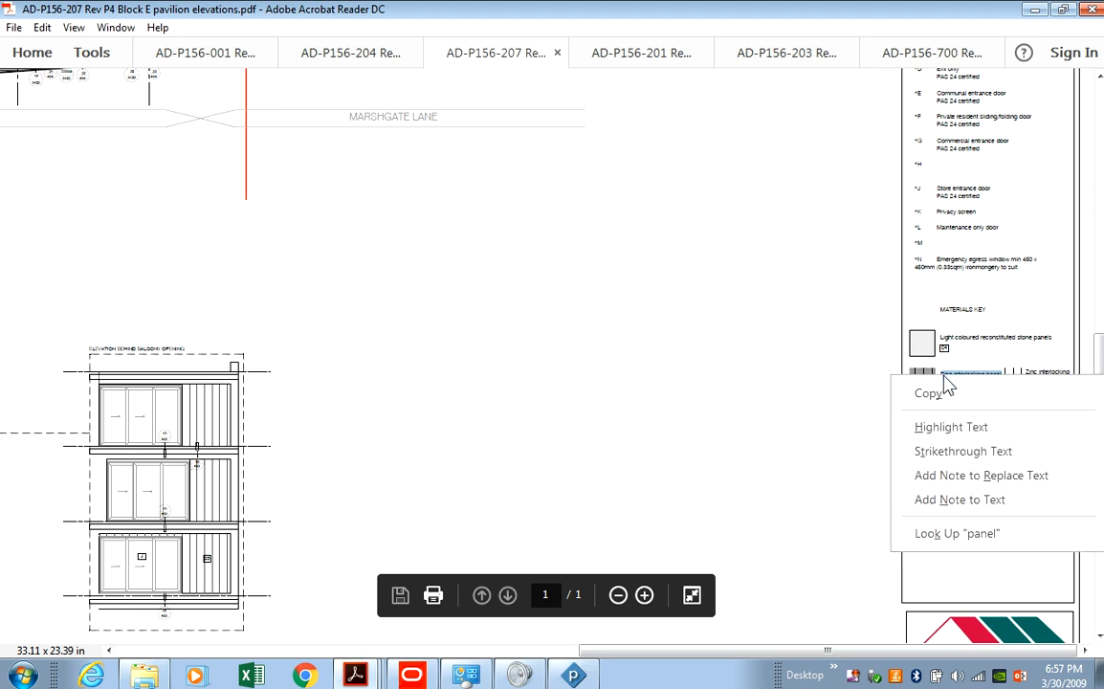
click(937, 390)
click(574, 677)
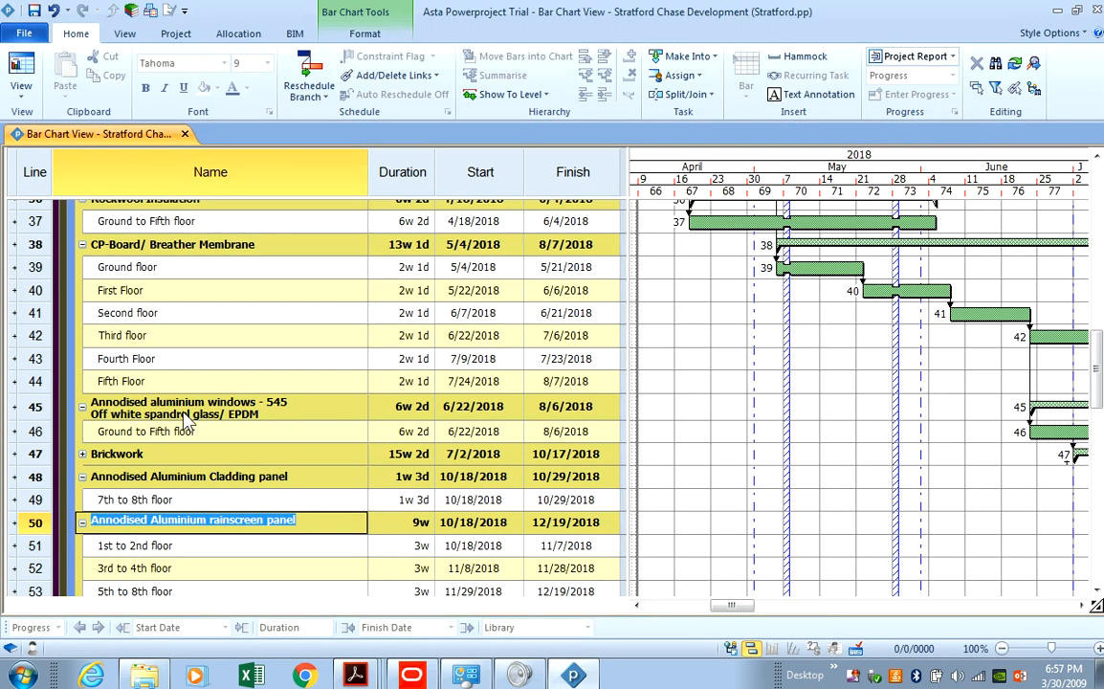
Paste 'Zinc interlocking panel' as the rainscreen panel group's name.
right_click(206, 536)
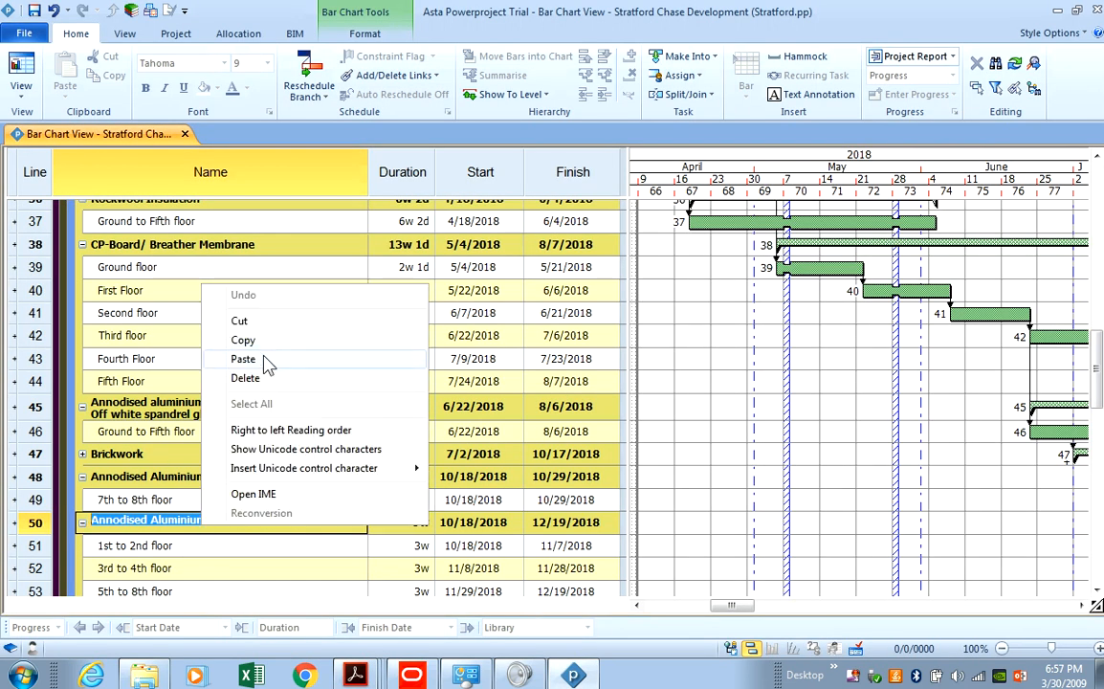
click(239, 360)
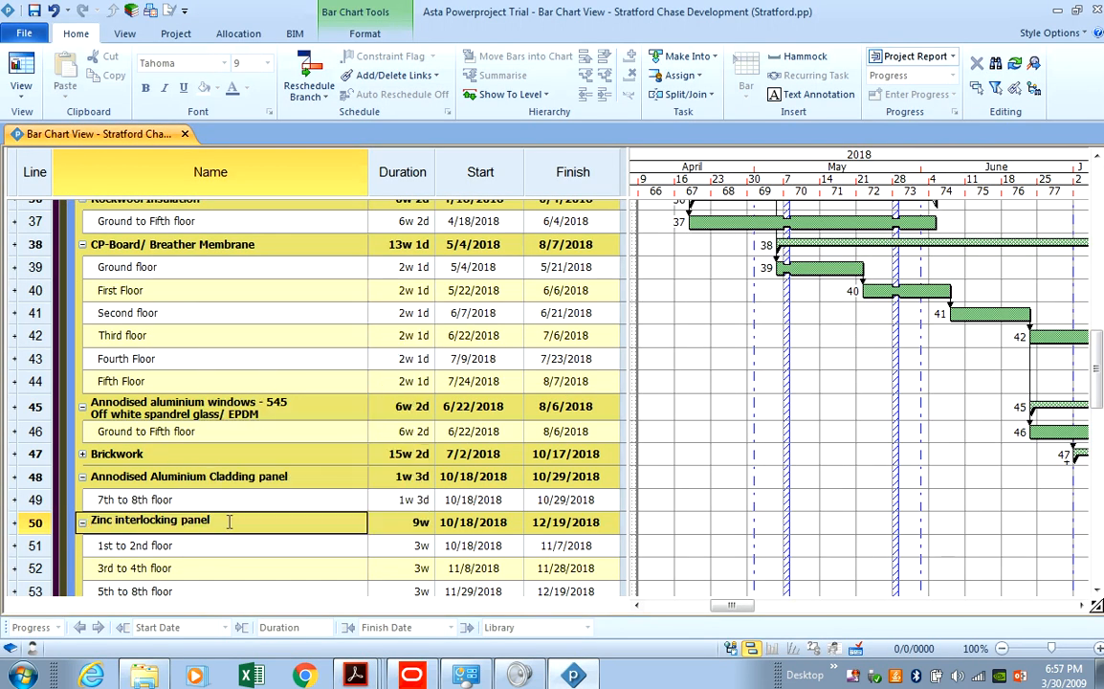
click(37, 546)
Change '3rd to 4th floor' to '3rd to 5th floor' and delete the '5th to 8th floor' task.
scroll(142, 468, down, 1)
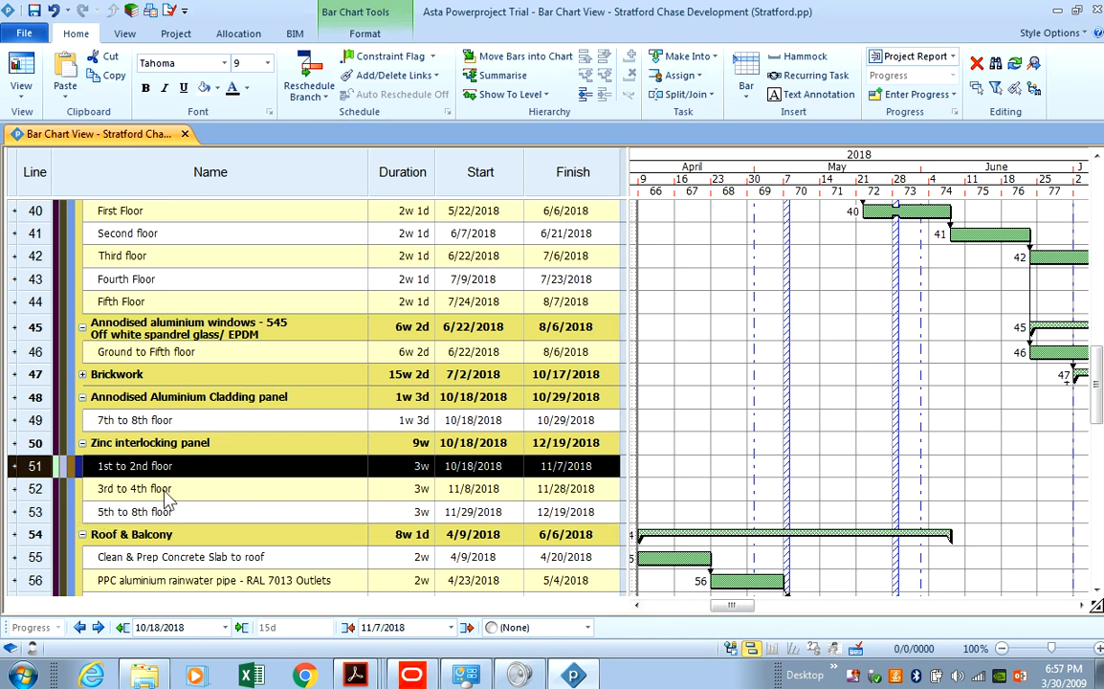
double_click(145, 487)
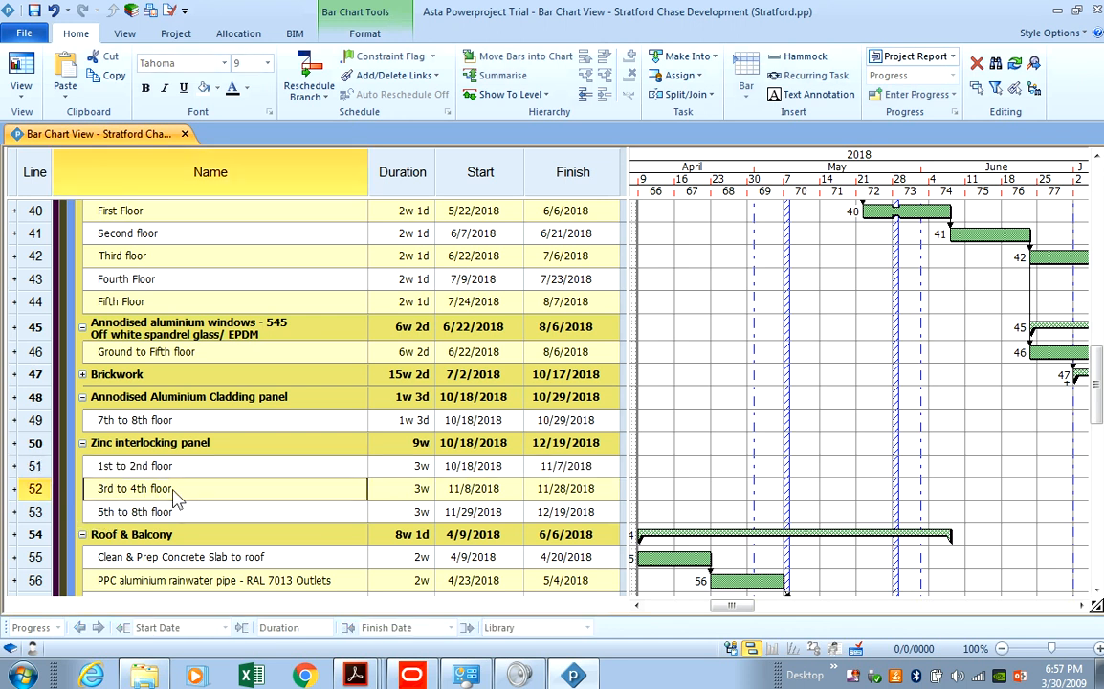
click(138, 486)
key(BackSpace)
text(5)
click(36, 512)
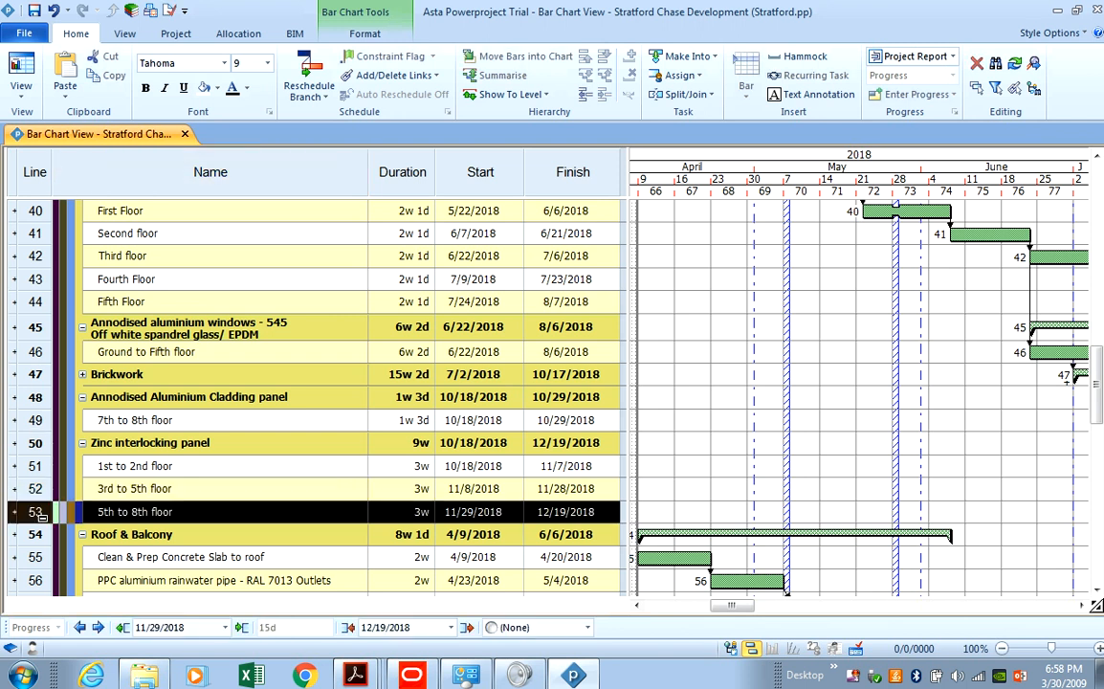
right_click(36, 511)
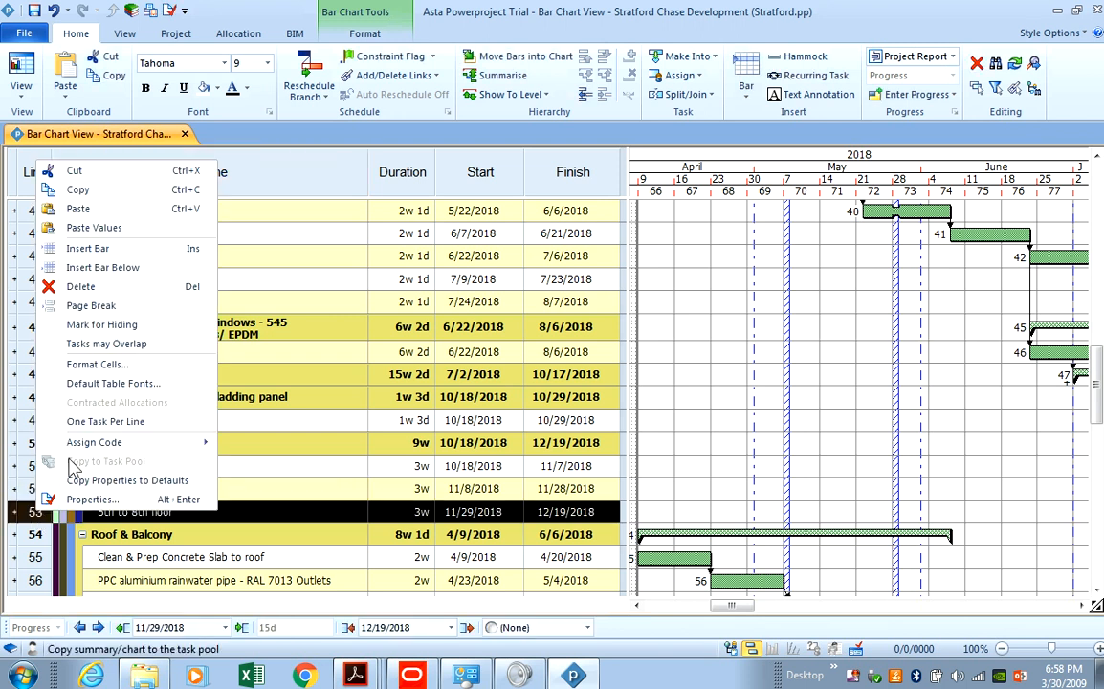
click(82, 286)
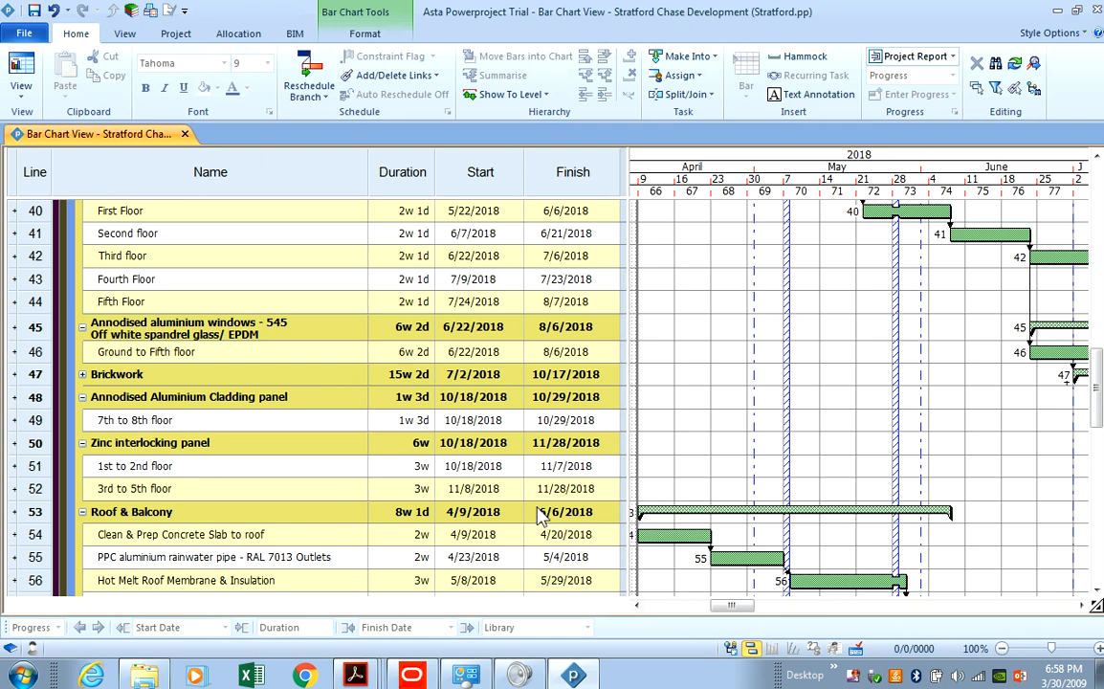
Set the 3rd to 5th floor task's duration to 4.5 weeks.
double_click(428, 492)
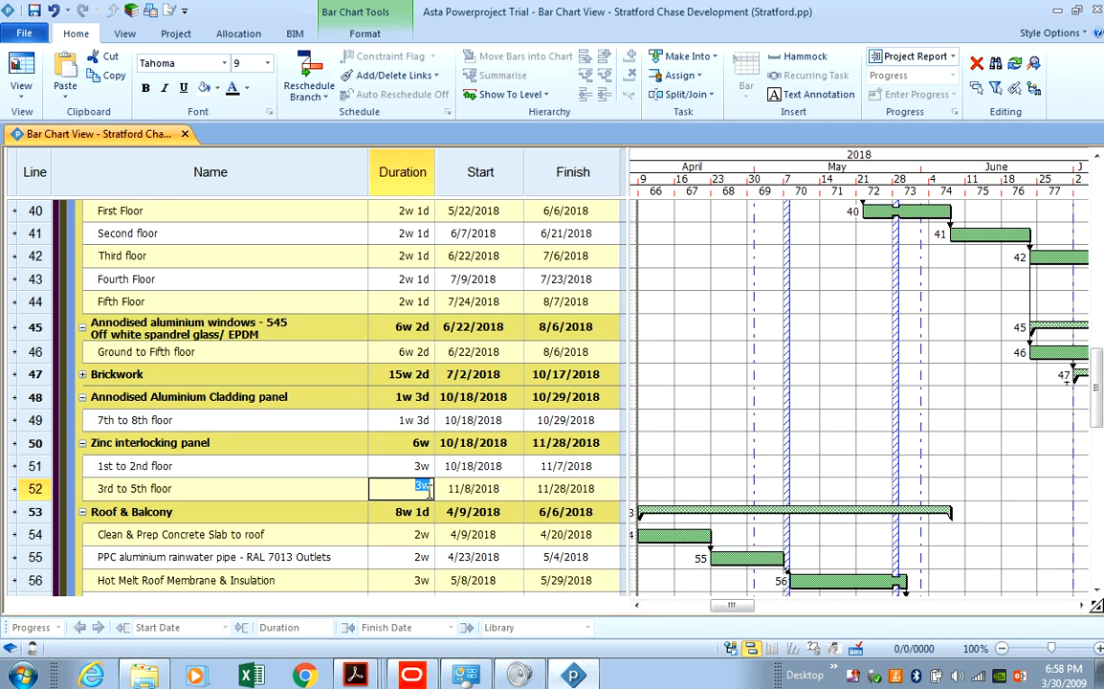
text(4.5)
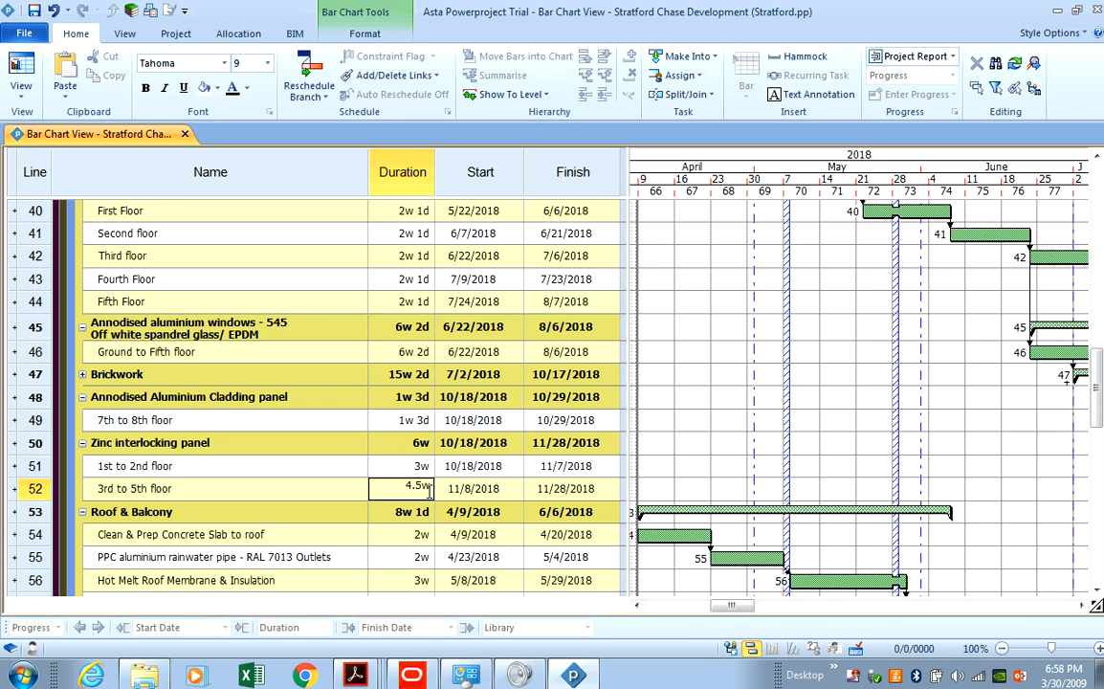
key(Return)
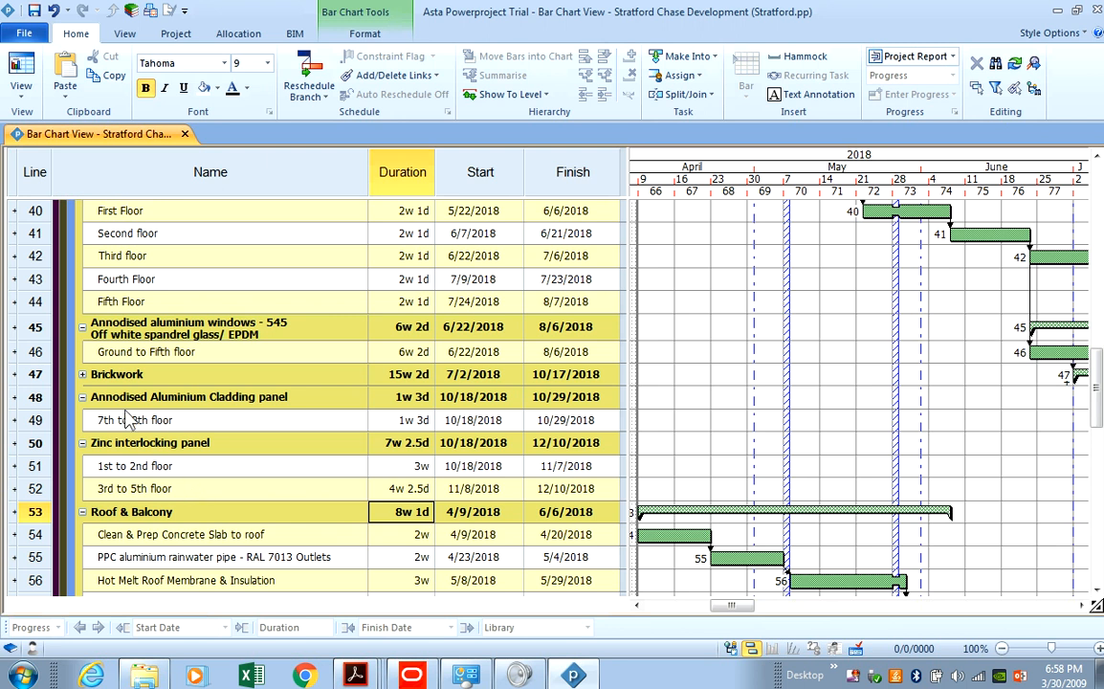
click(558, 680)
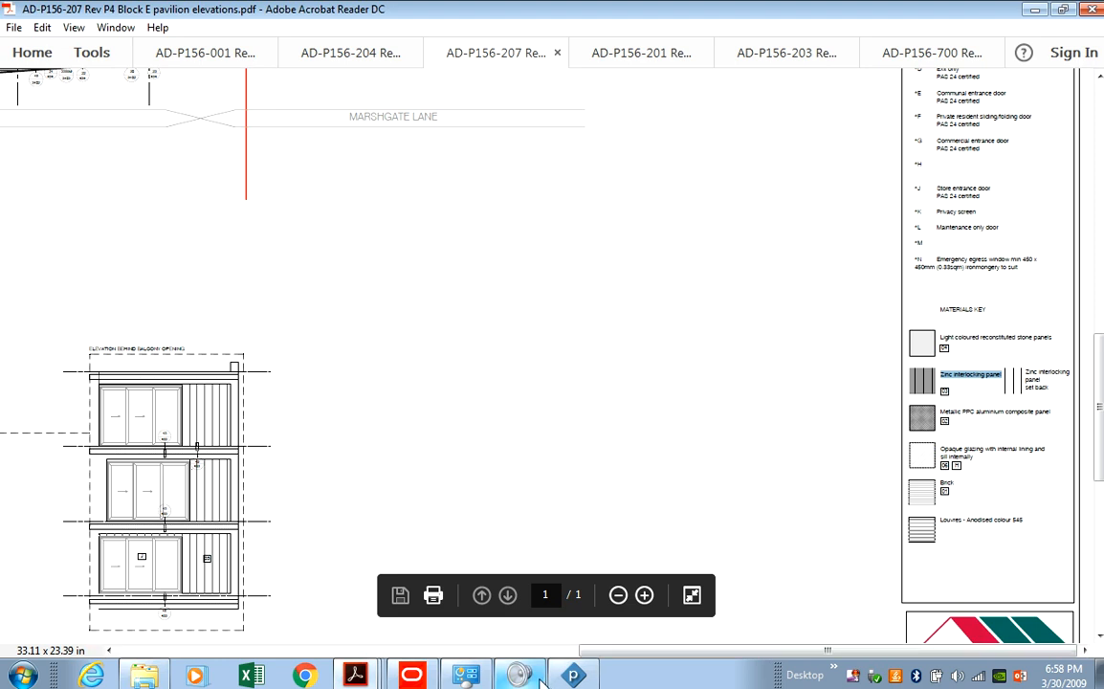
click(573, 675)
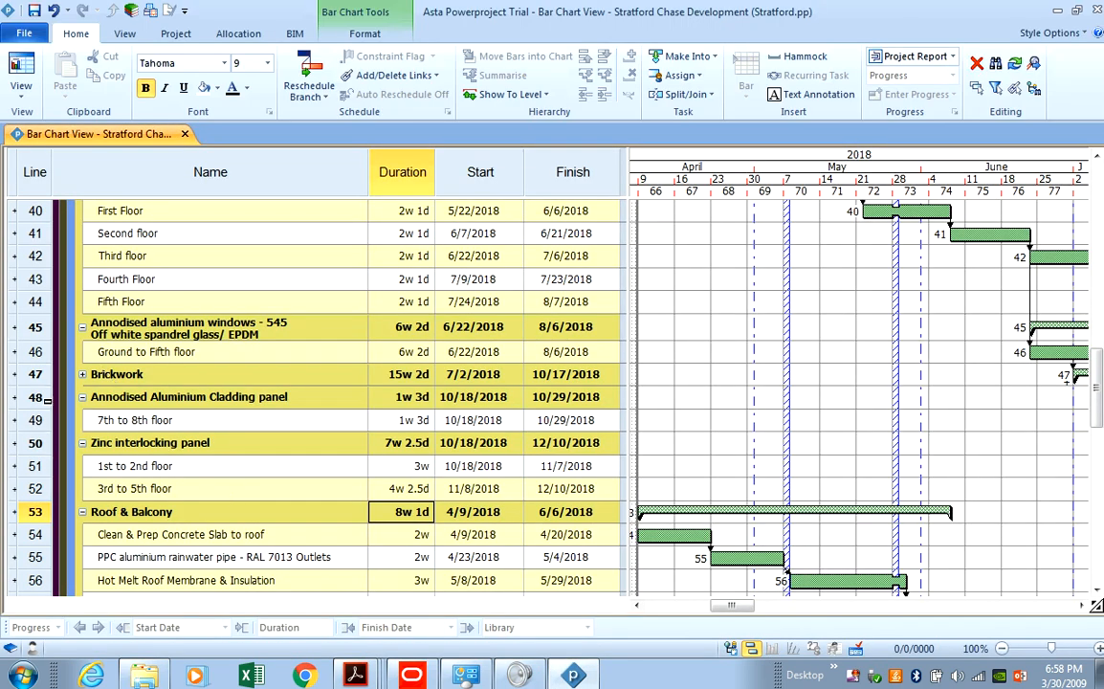
Delete the Annodised Aluminium Cladding panel group and expand Brickwork.
click(46, 400)
right_click(52, 406)
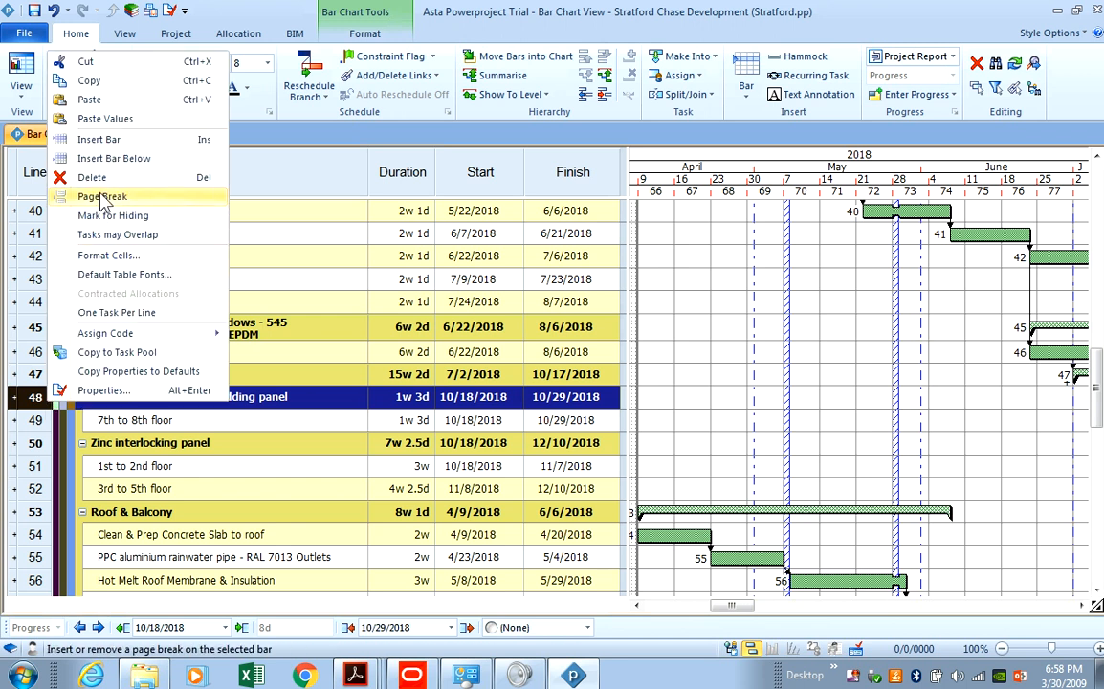
click(84, 177)
click(82, 374)
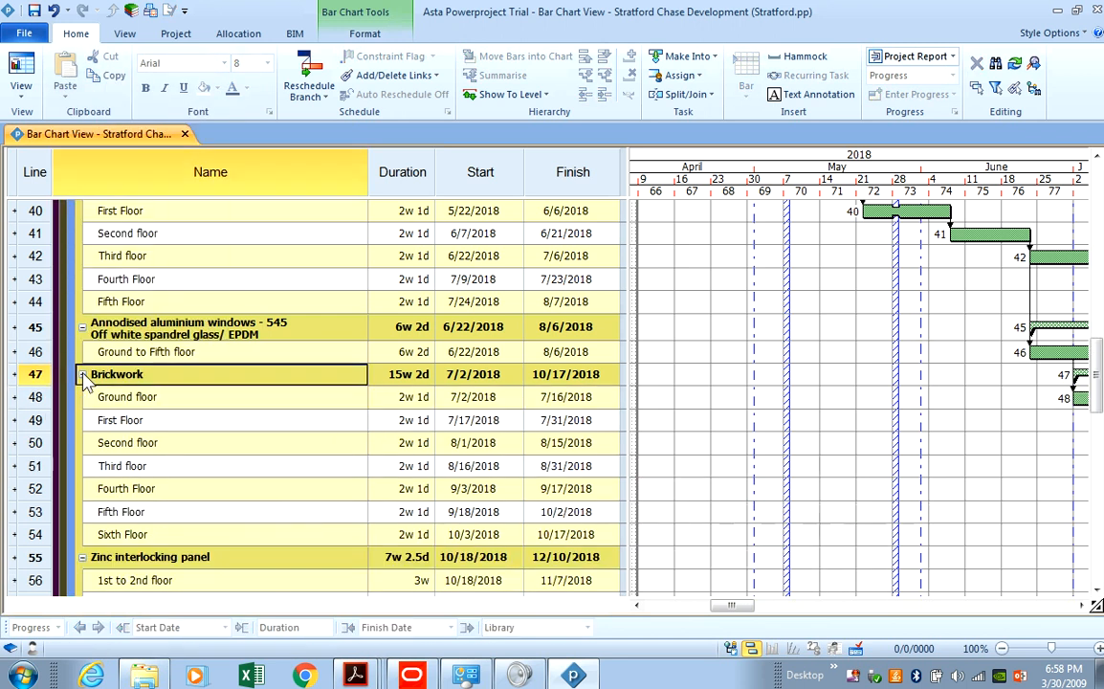
key(alt+Tab)
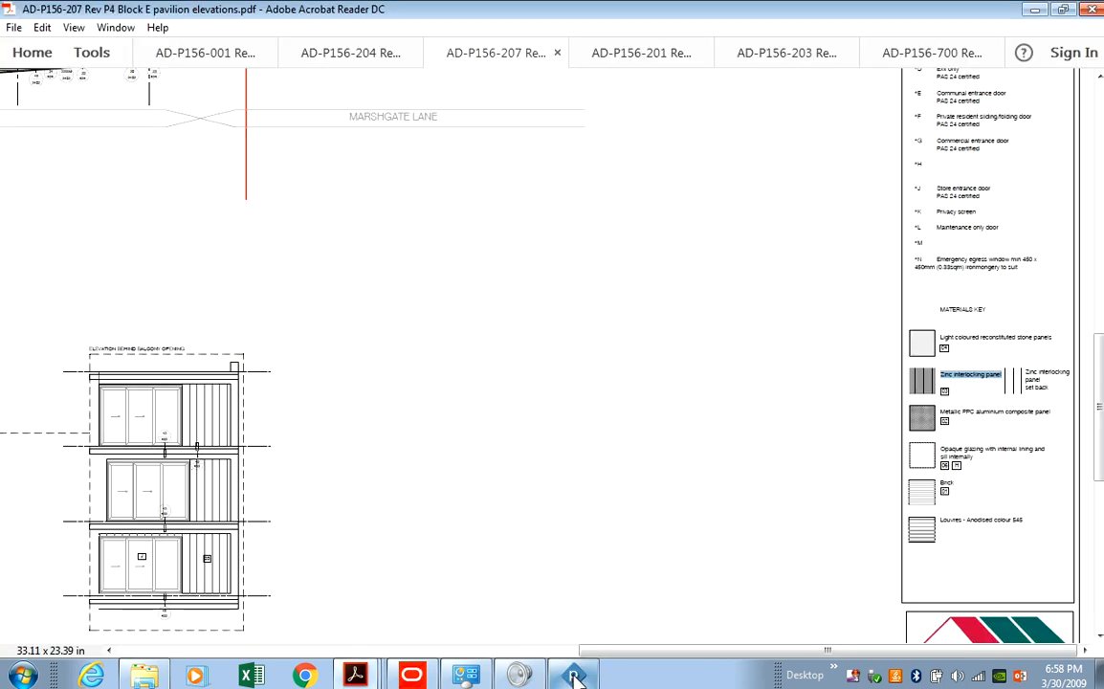
Pan the elevations PDF to inspect Block E's Elevation A (Riverside).
drag(613, 652, 205, 615)
scroll(386, 212, up, 3)
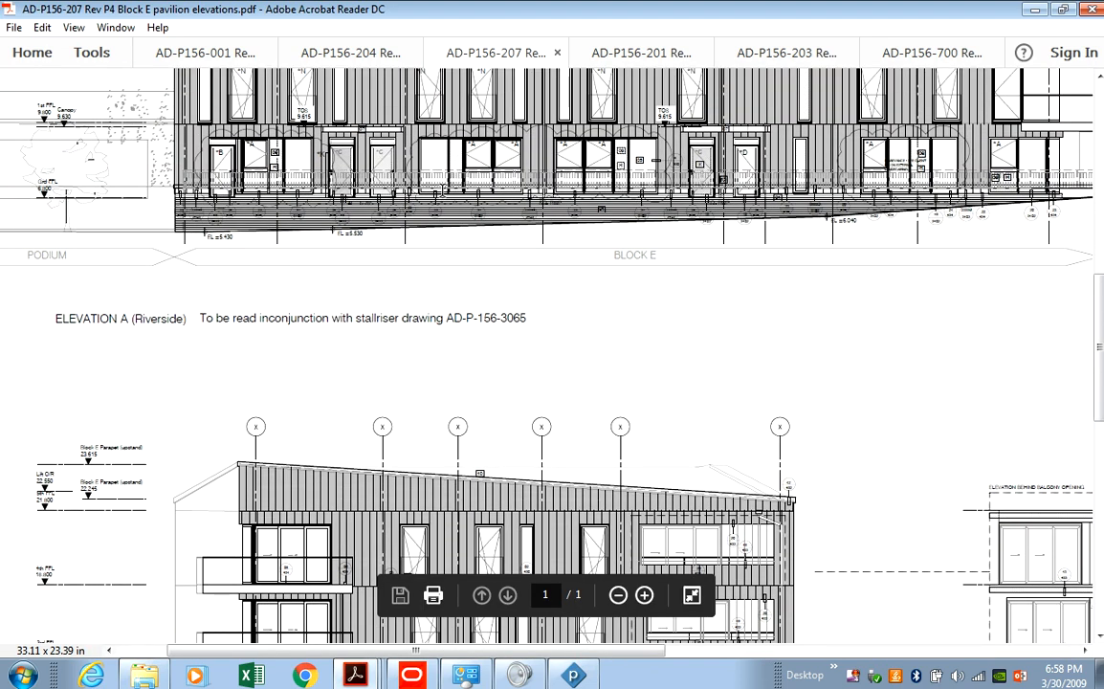
drag(548, 651, 400, 635)
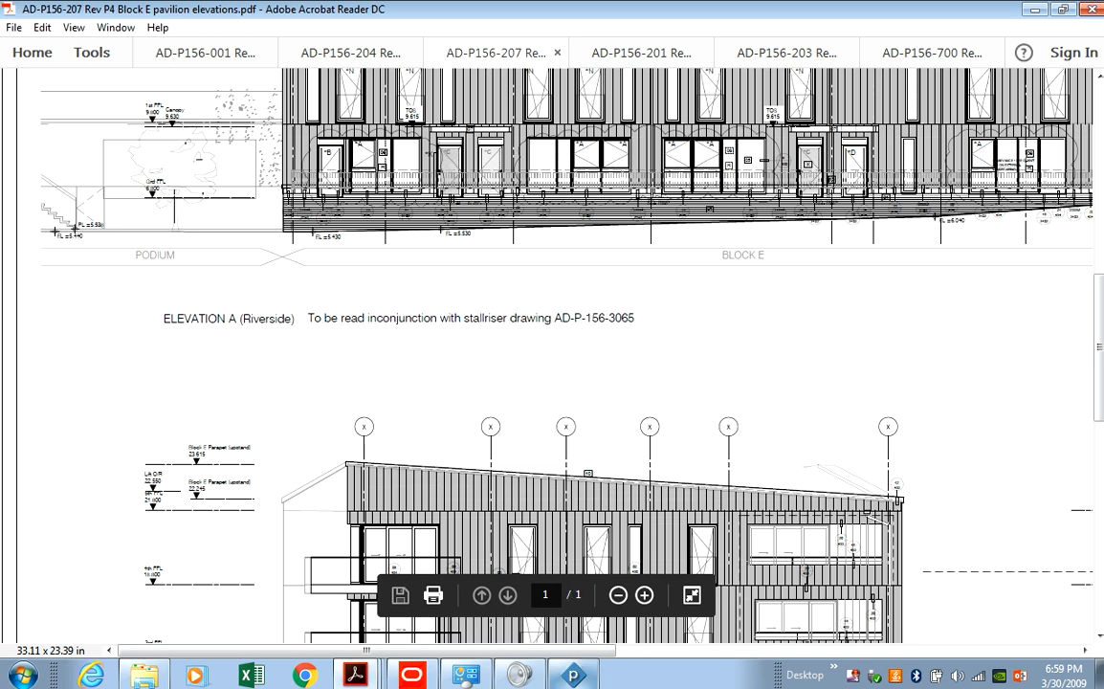
click(577, 682)
click(574, 678)
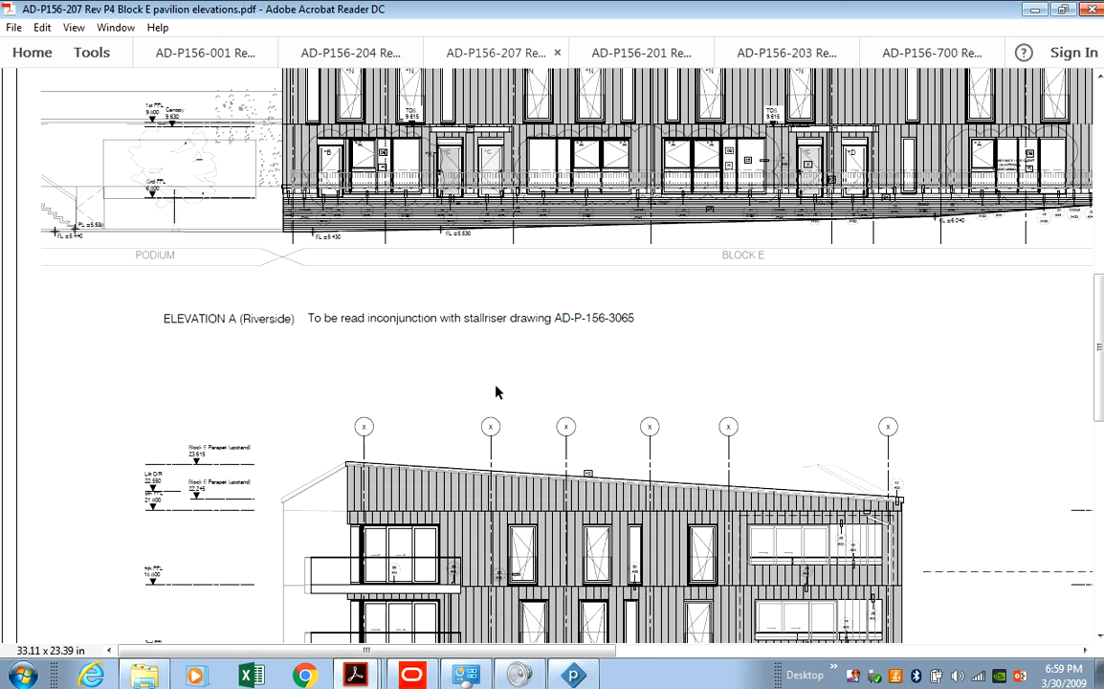
scroll(495, 391, down, 1)
key(alt+Tab)
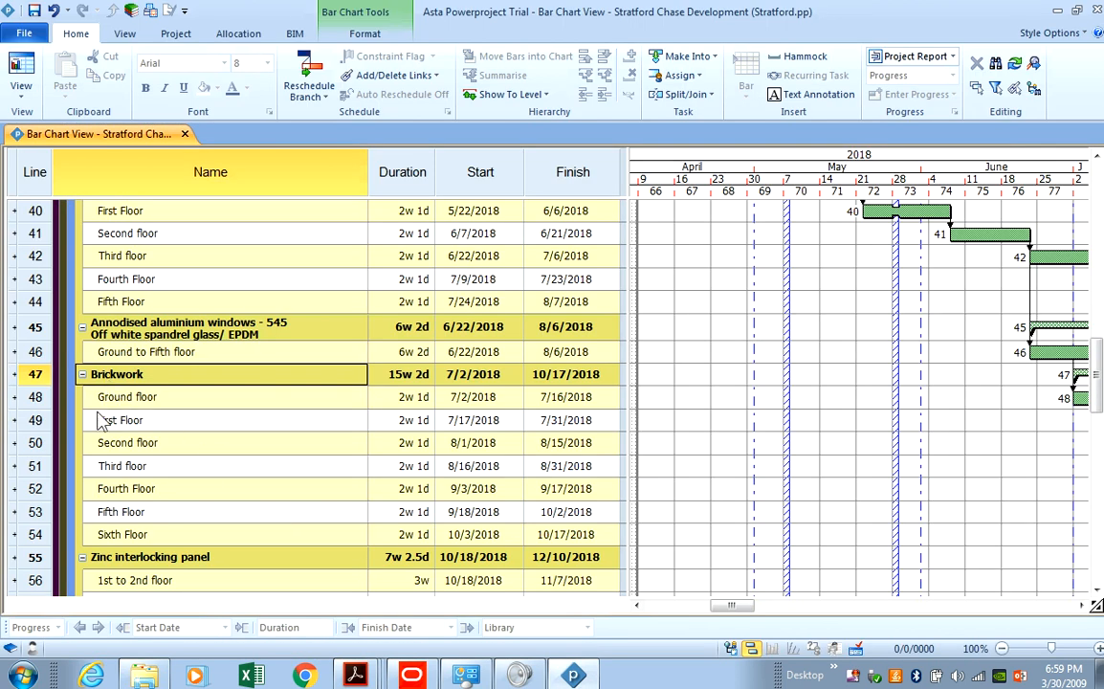
Delete Brickwork's First to Sixth floor tasks, keeping only the Ground floor task.
drag(36, 419, 37, 526)
right_click(37, 526)
click(83, 306)
Delete the empty row above Roofing.
scroll(230, 433, down, 3)
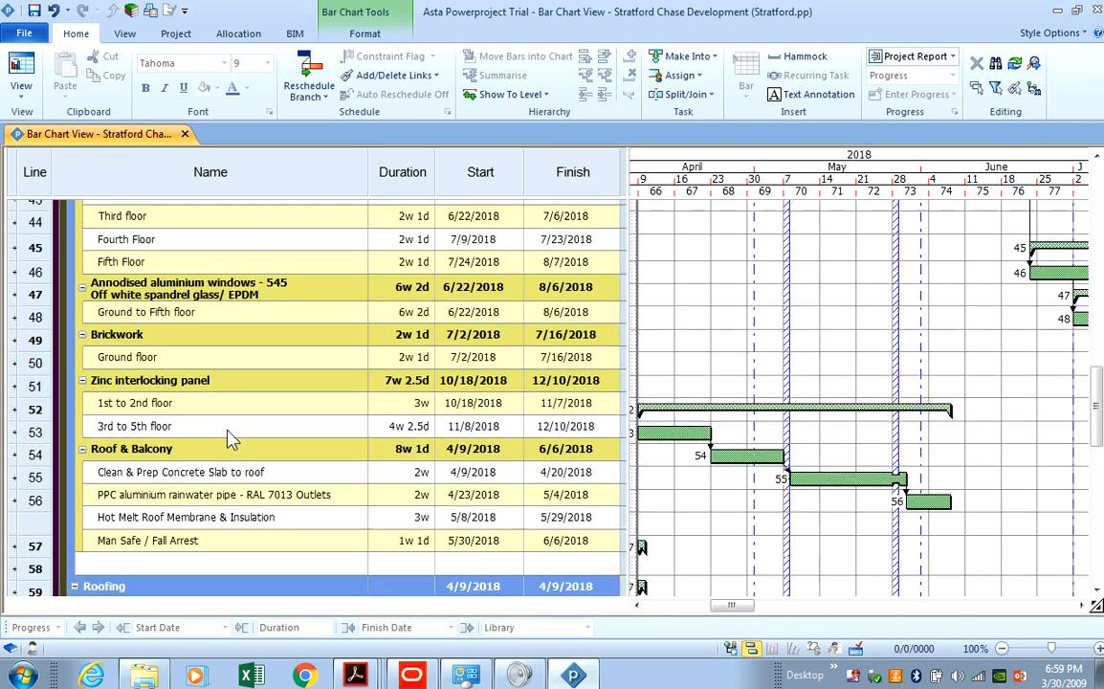
click(34, 443)
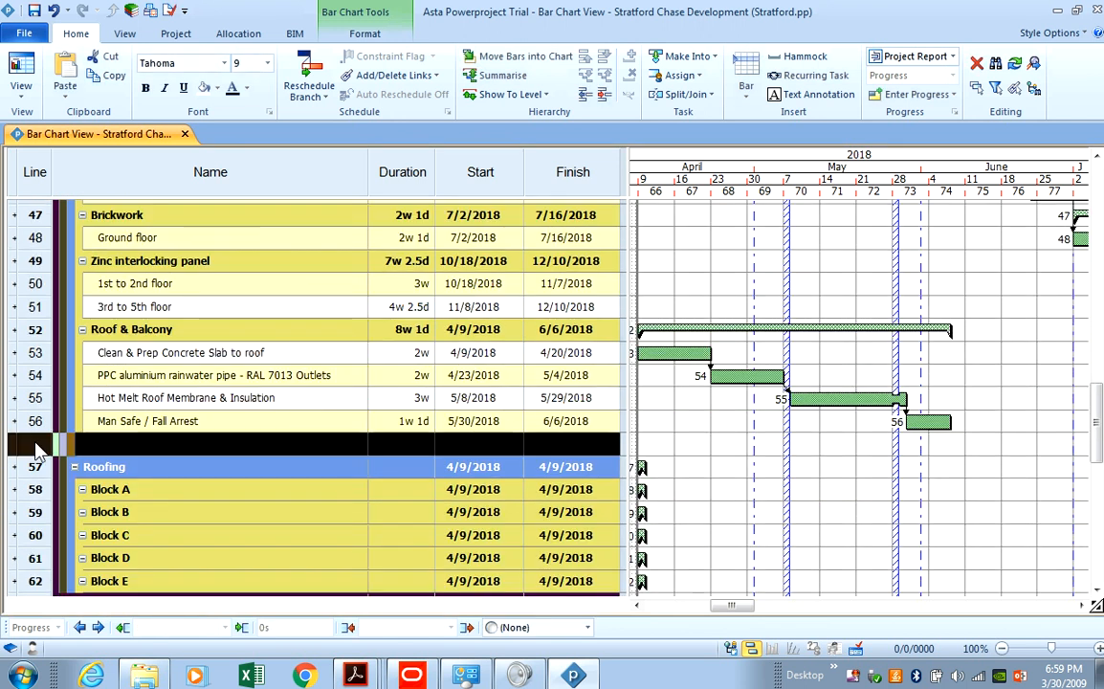
right_click(35, 443)
click(80, 216)
scroll(52, 391, up, 4)
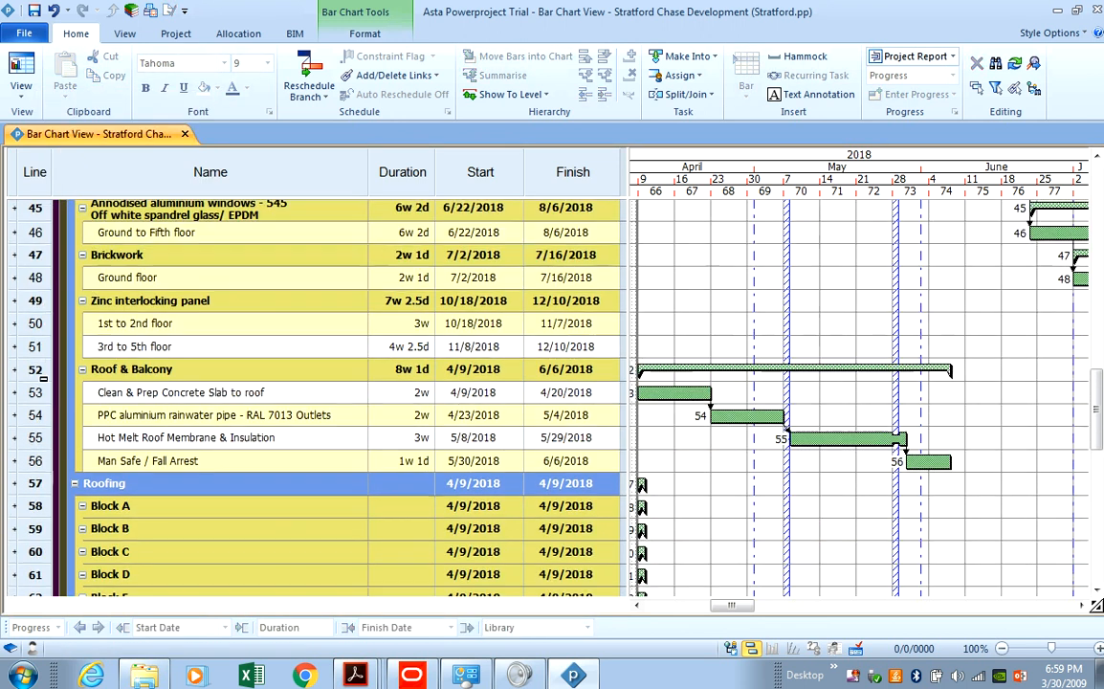
scroll(191, 435, down, 2)
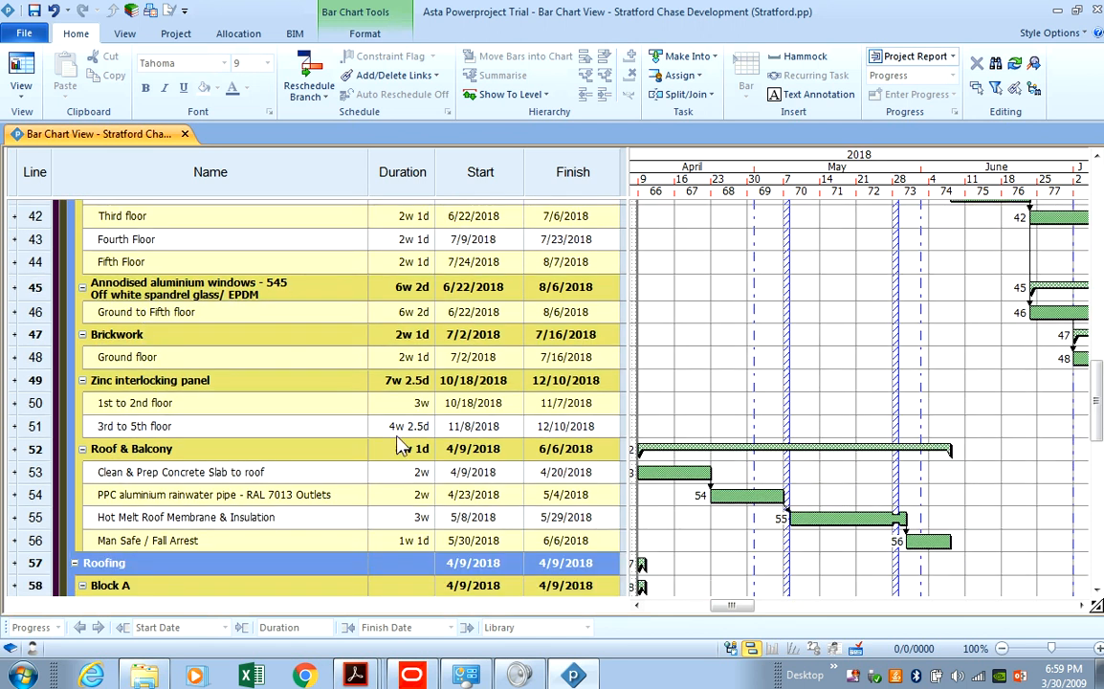
click(593, 675)
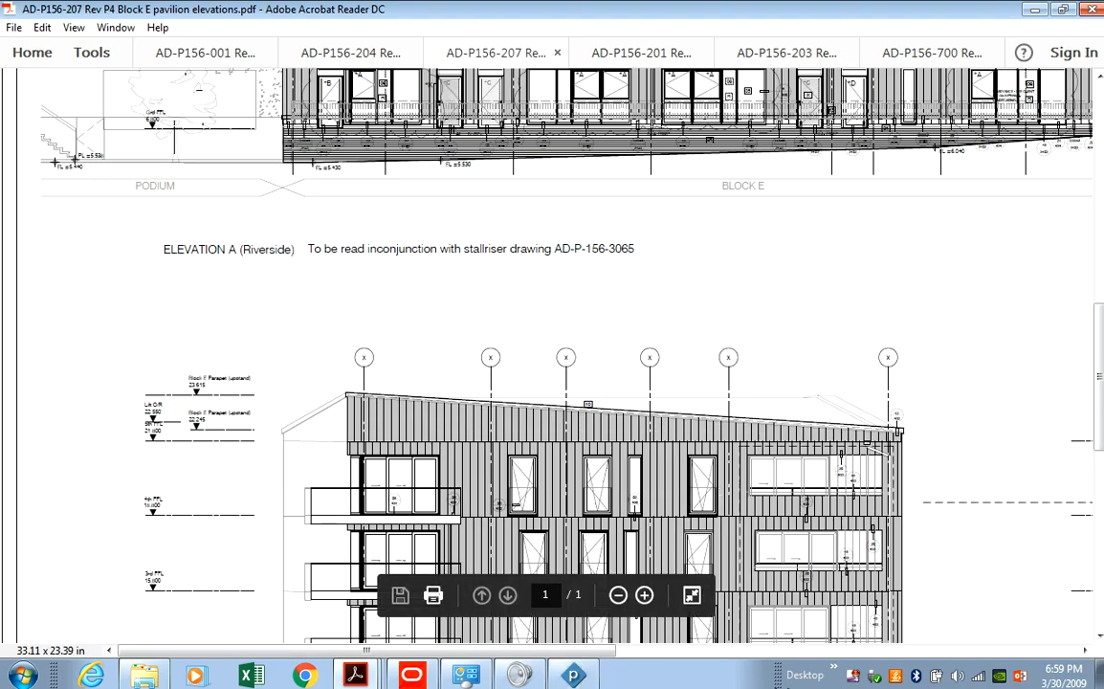
Check the materials key and component key on the Block E elevations drawing.
drag(560, 651, 1020, 651)
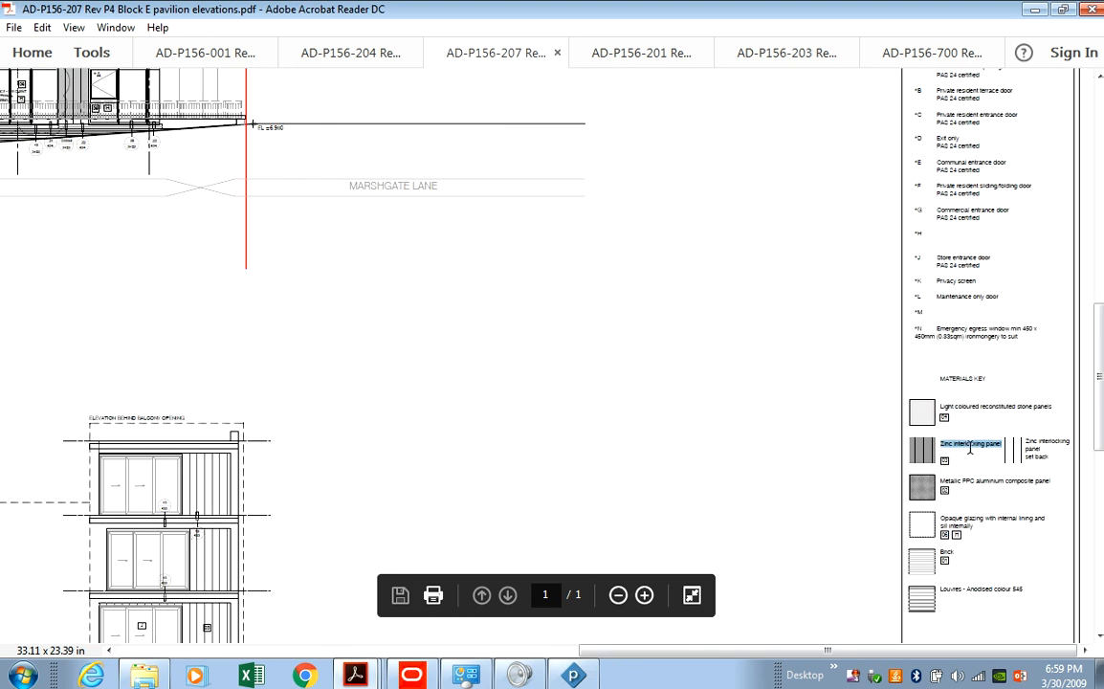
scroll(969, 446, up, 5)
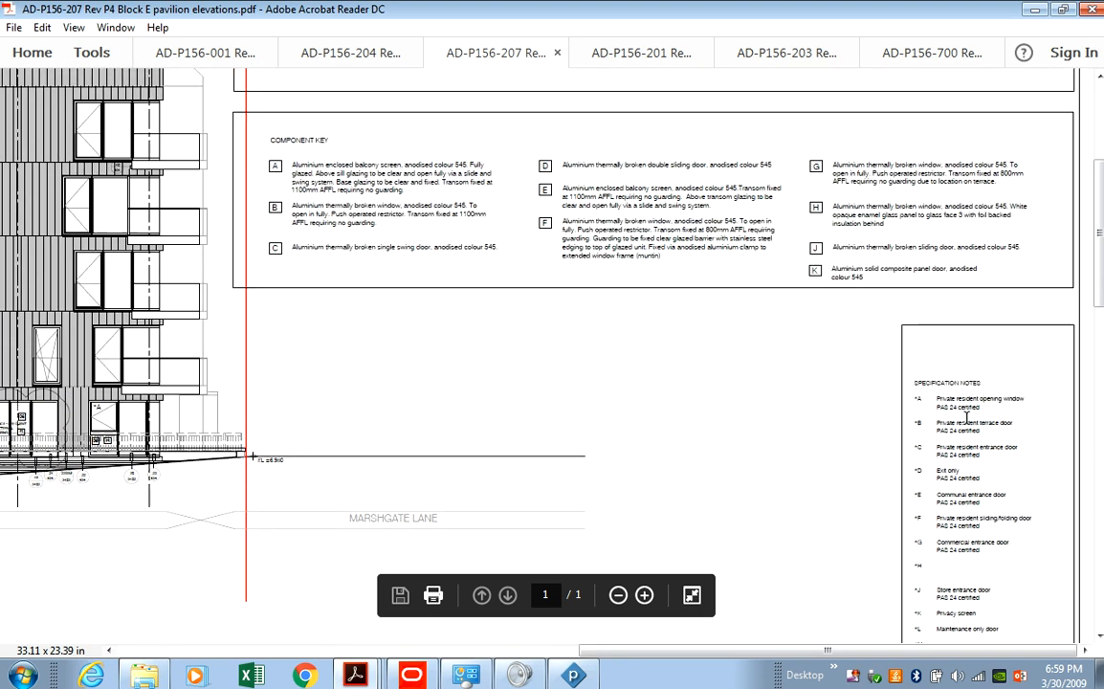
scroll(838, 373, up, 1)
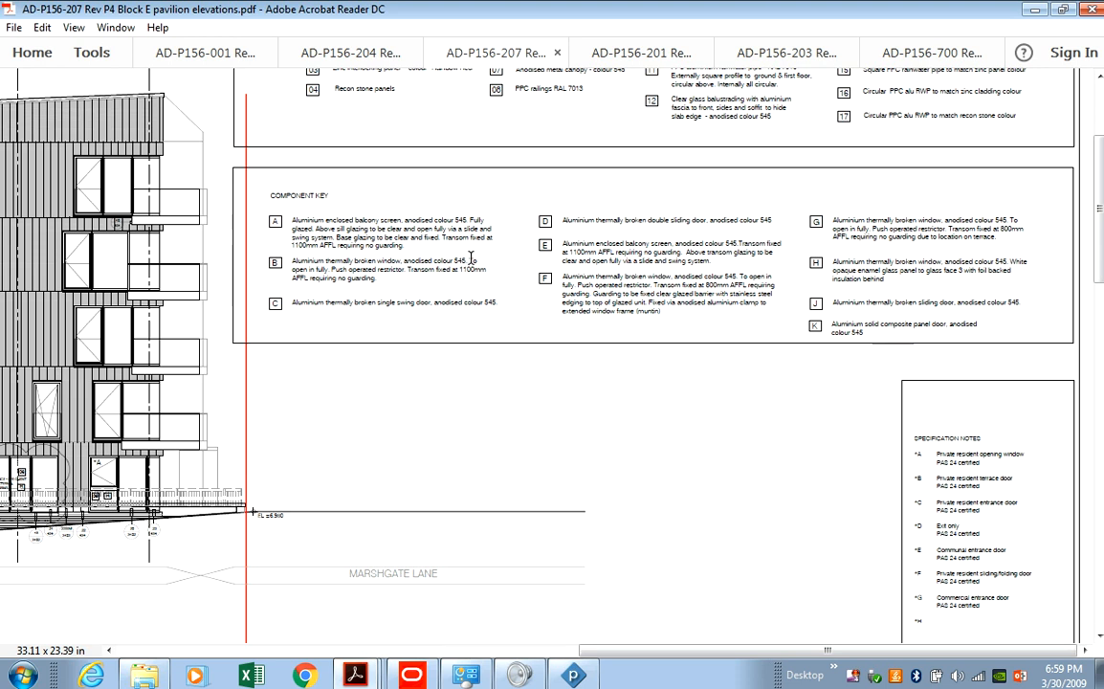
click(577, 677)
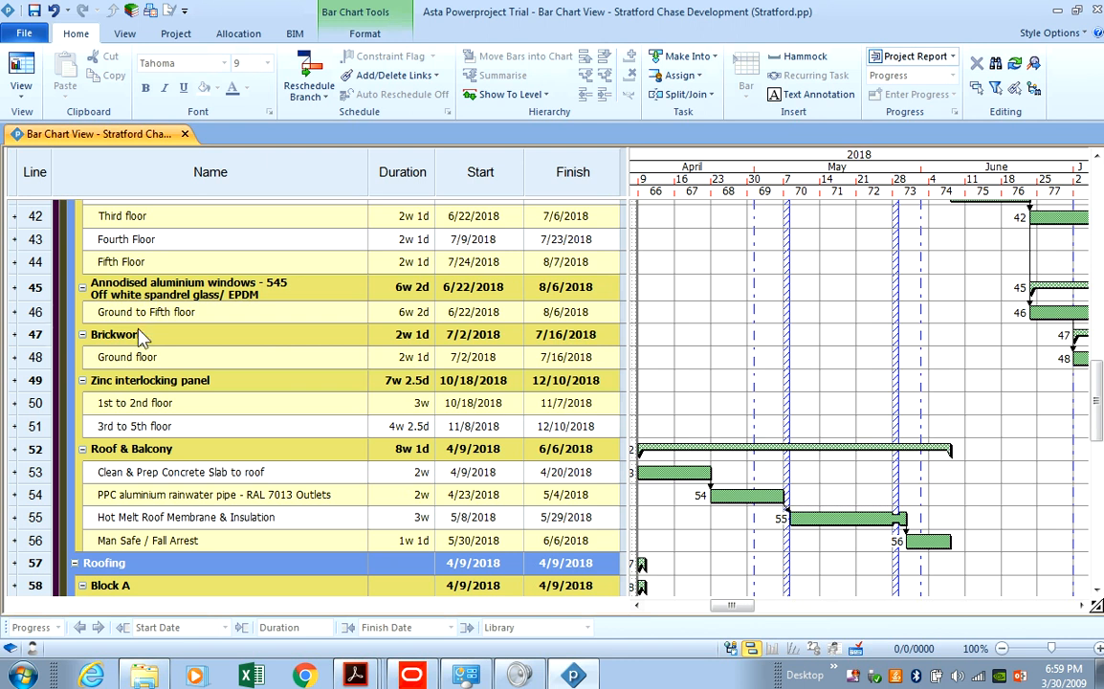
Scroll up to show Block E's rows from Scaffolding through CP-Board.
scroll(134, 440, up, 4)
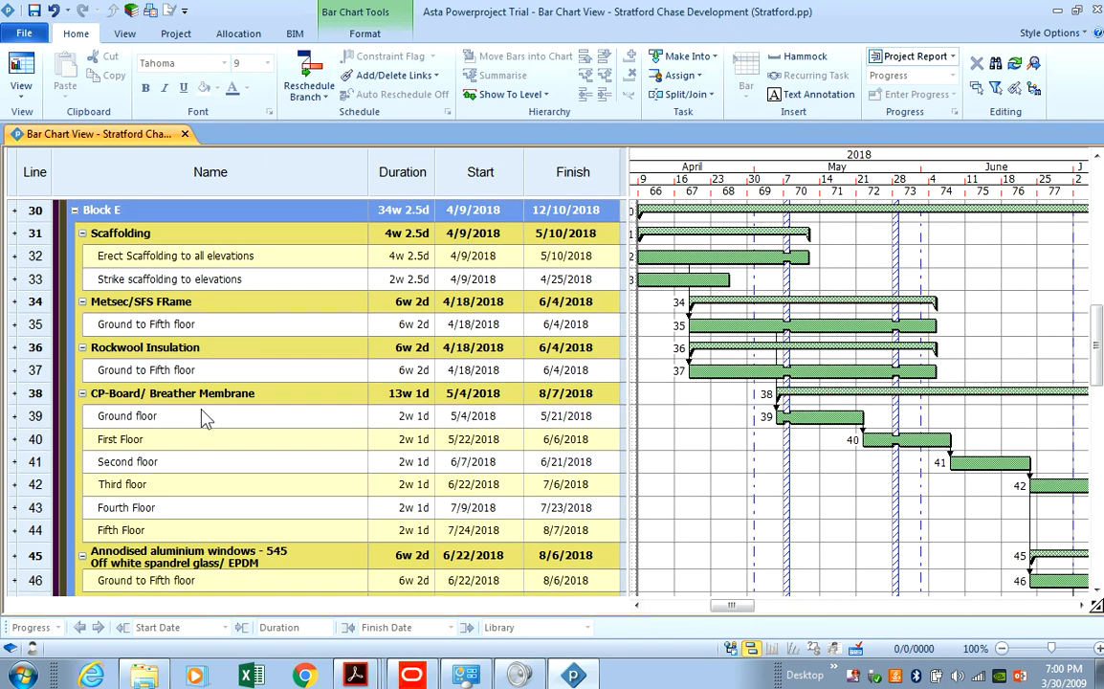
scroll(172, 368, up, 1)
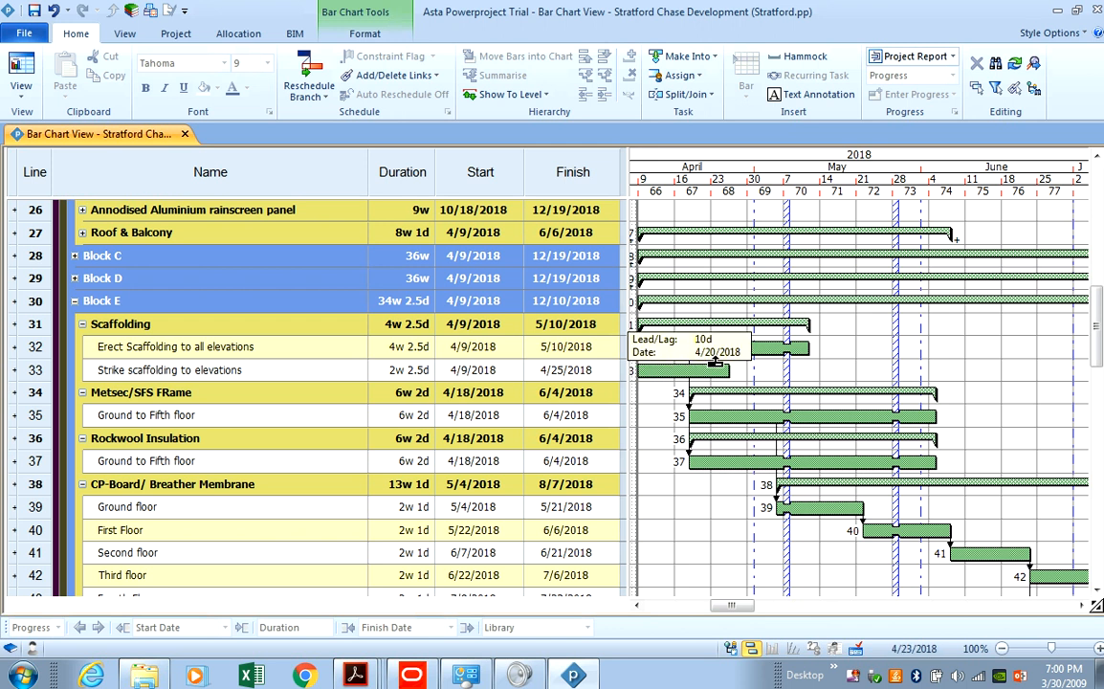
Link Erect Scaffolding to the line 35 Metsec/SFS Ground to Fifth floor task, deleting its old link.
drag(719, 361, 691, 417)
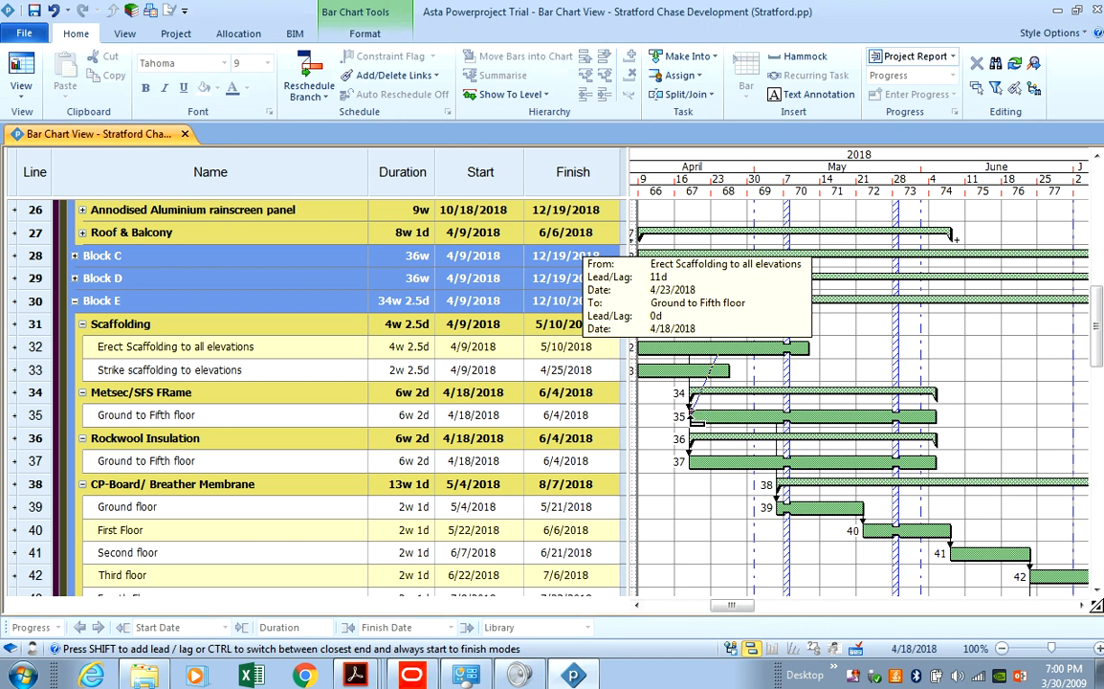
drag(691, 417, 690, 418)
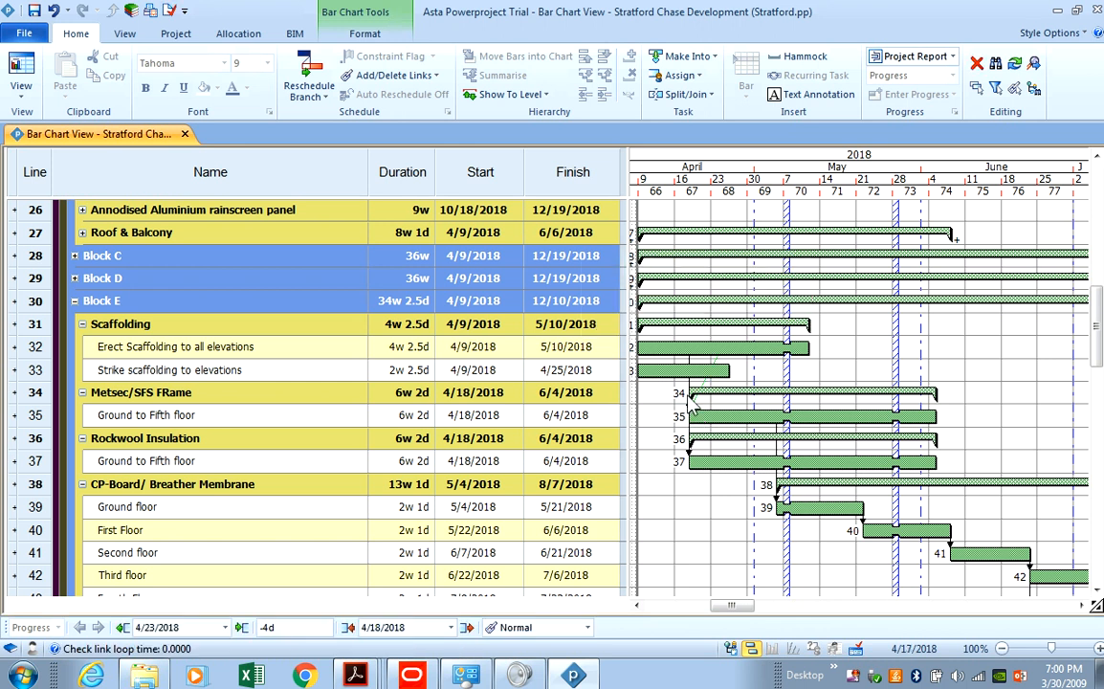
click(689, 386)
right_click(694, 391)
click(719, 414)
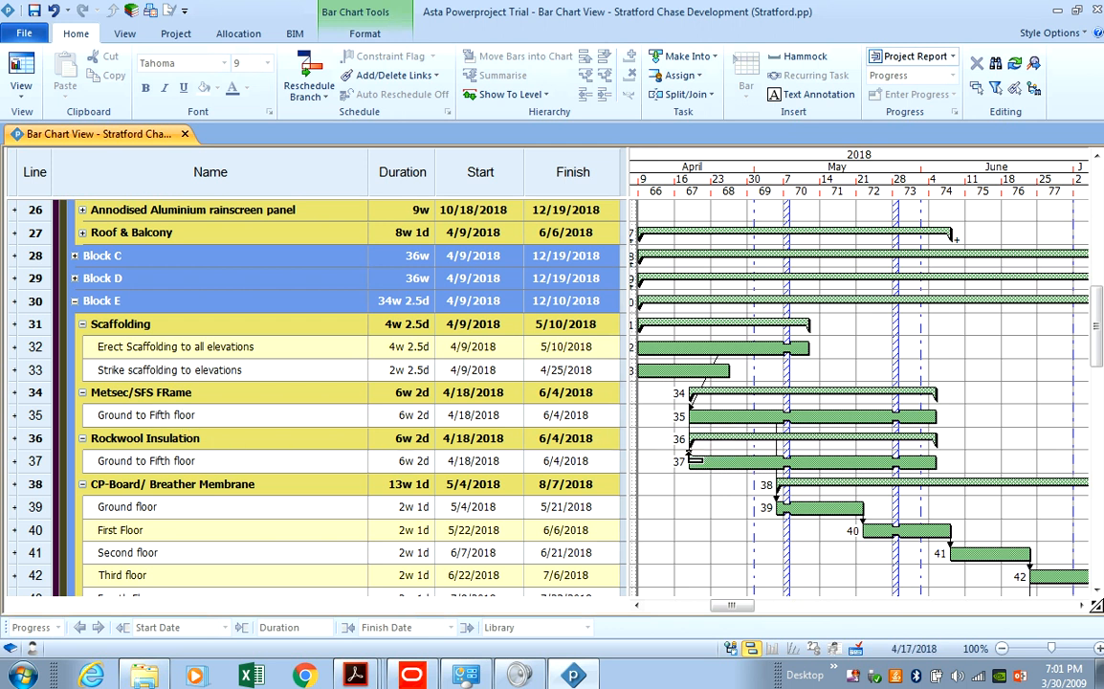
click(692, 460)
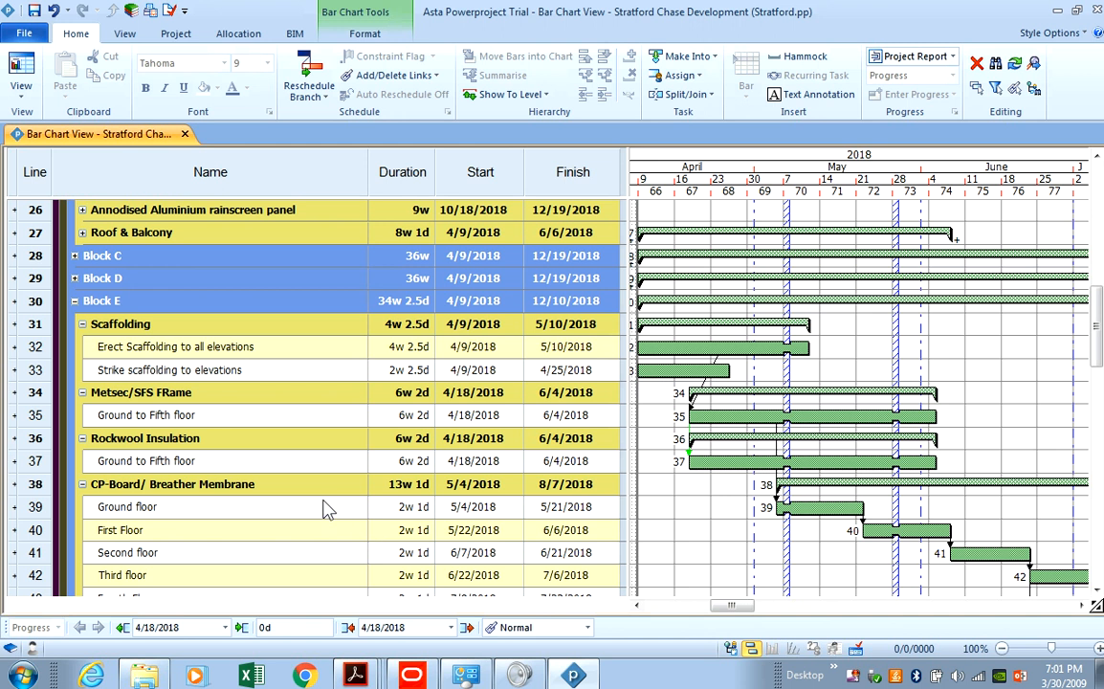
scroll(326, 508, down, 2)
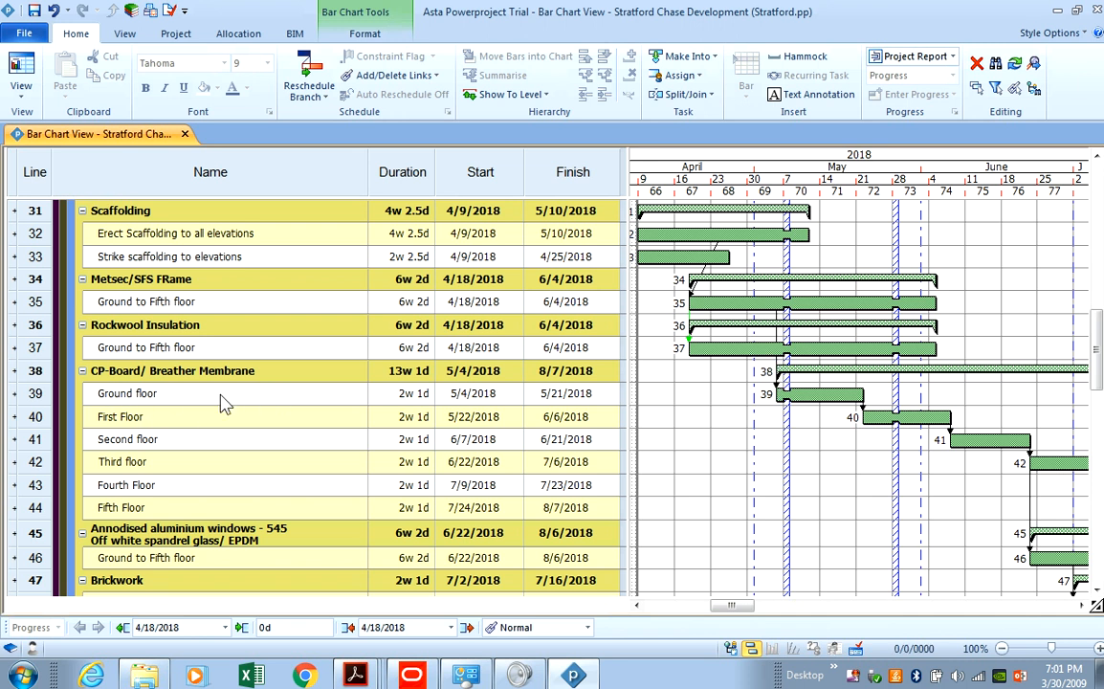
Delete the link into CP-Board Ground floor (task 39) and draw a new link from Rockwool Ground to Fifth floor (task 37).
click(780, 372)
right_click(778, 367)
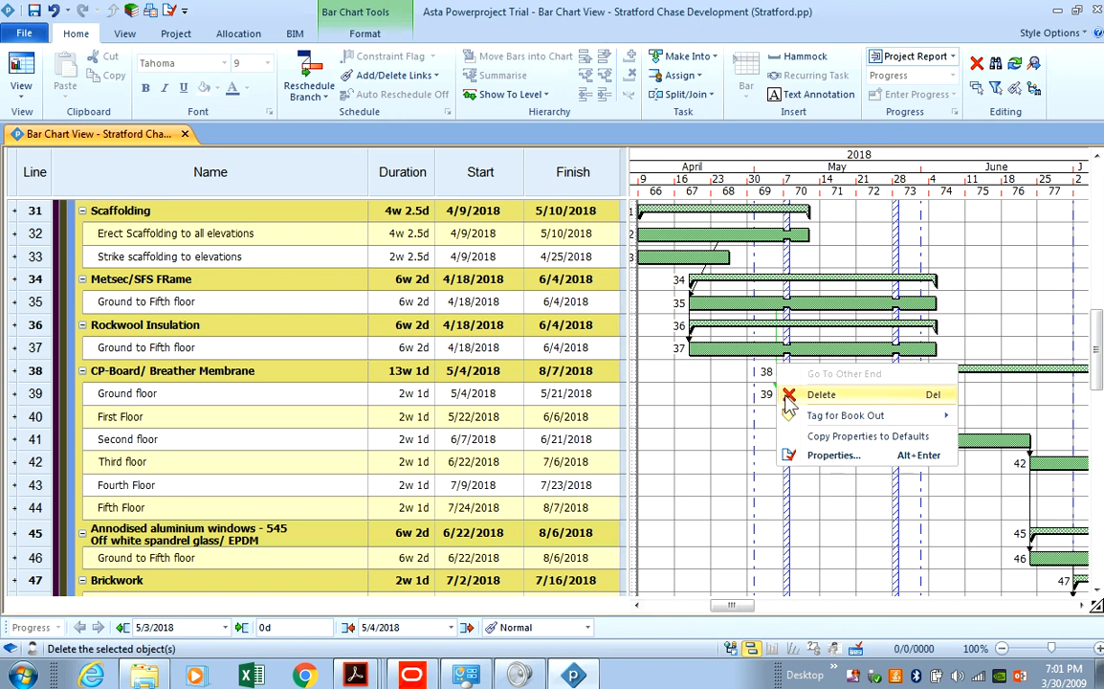
click(786, 393)
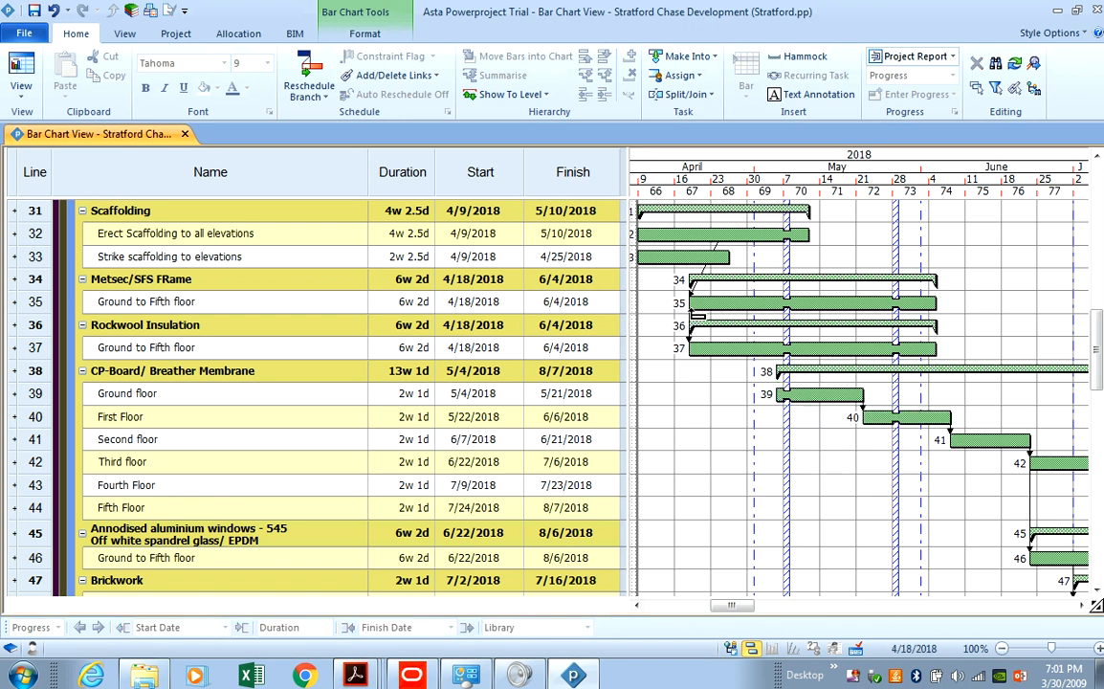
drag(689, 319, 626, 292)
drag(696, 364, 783, 394)
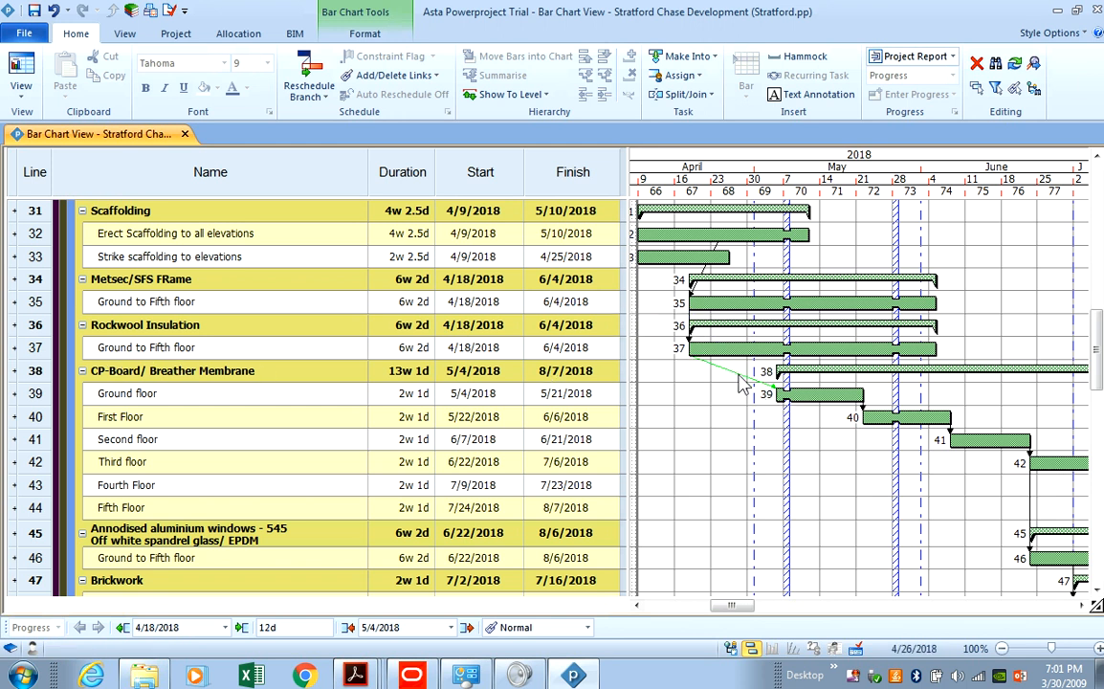
Review the task 37 to task 39 link's properties and change its lag from 0d to 6d.
double_click(691, 362)
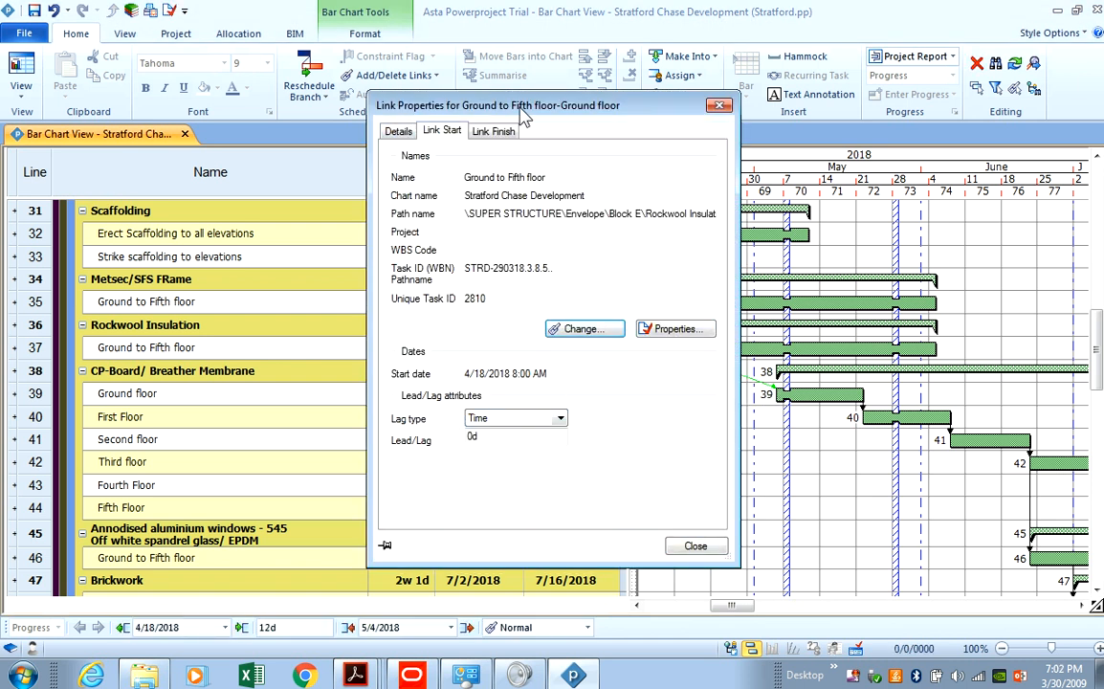
click(398, 131)
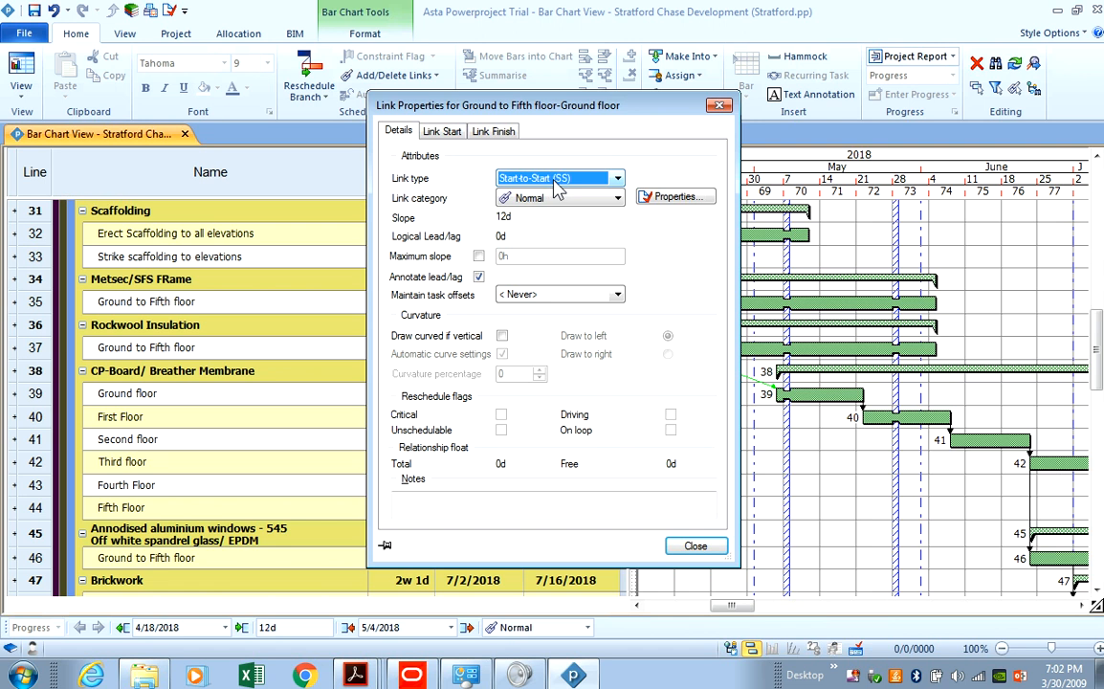
click(445, 134)
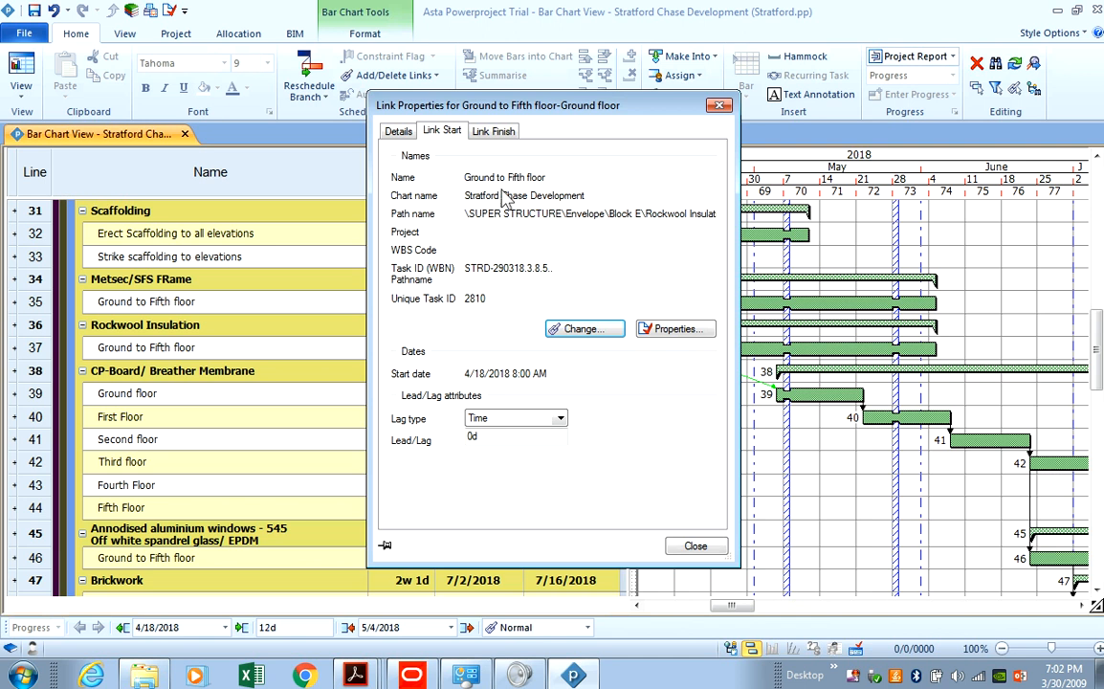
click(490, 131)
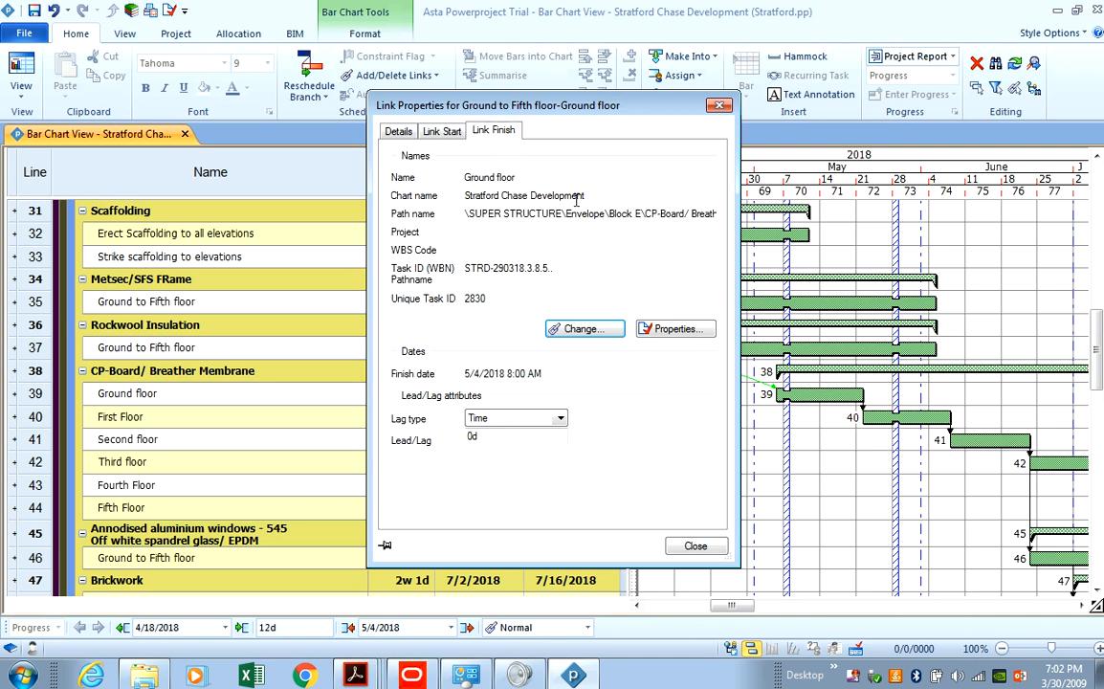
click(441, 131)
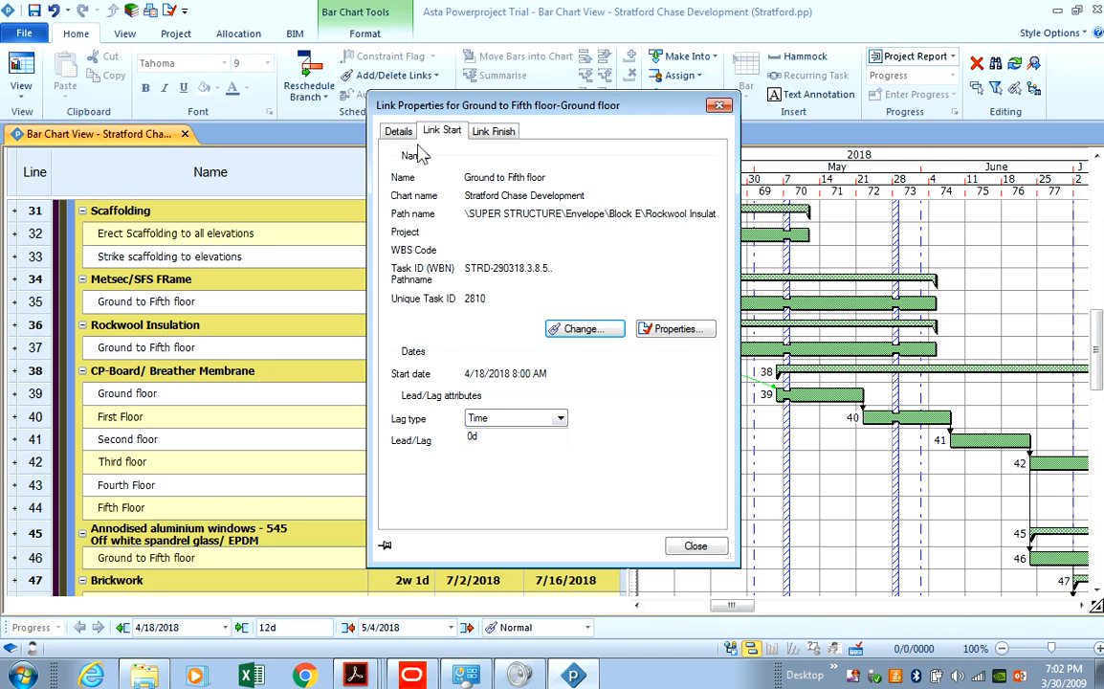
click(394, 132)
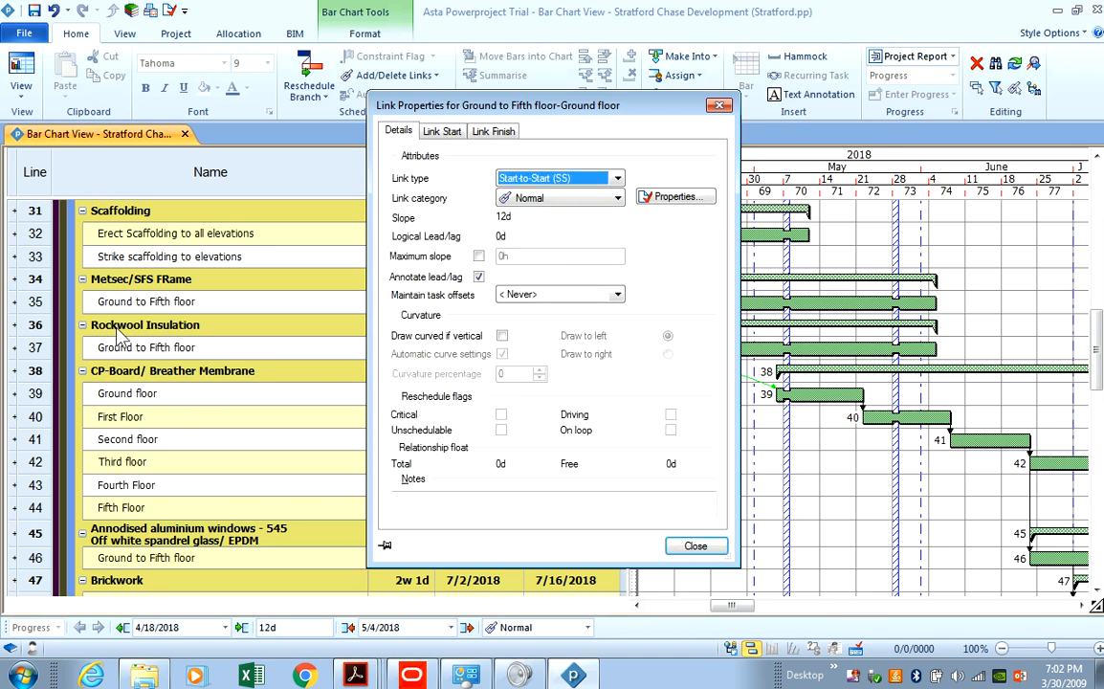
click(442, 131)
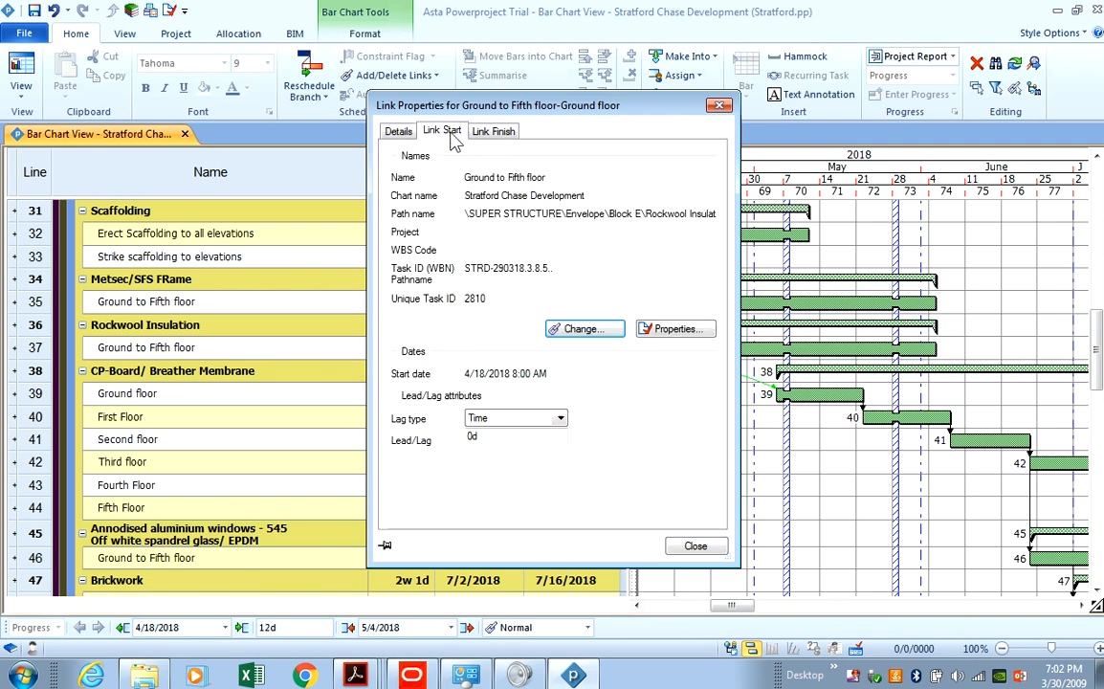
double_click(473, 436)
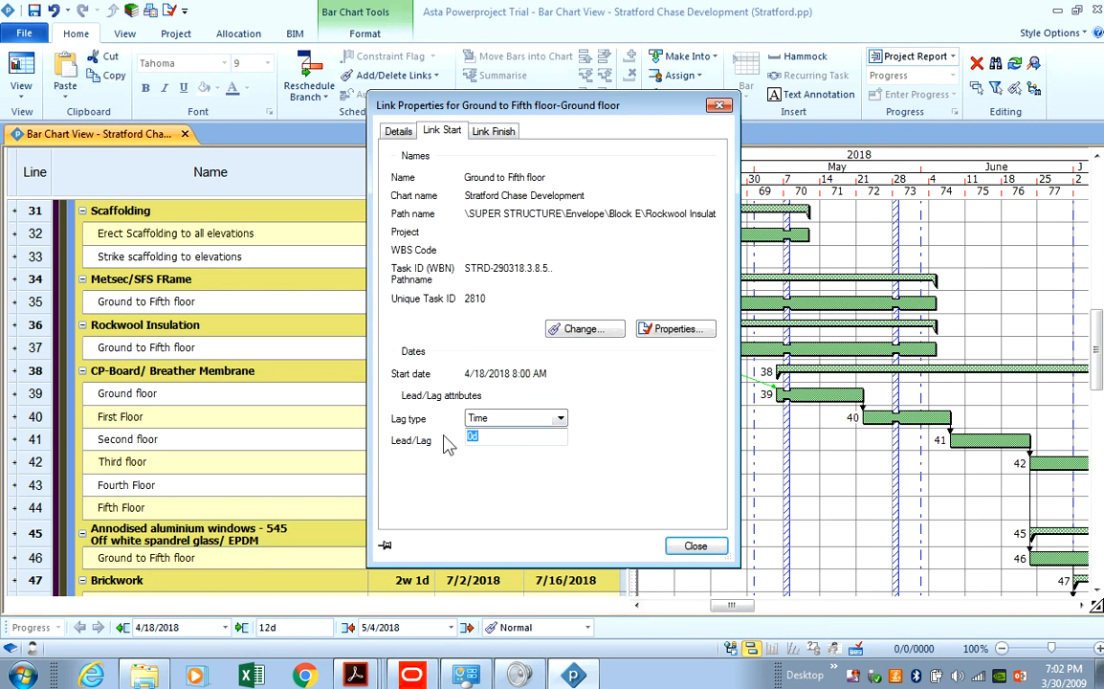
text(6)
click(695, 545)
mouse_move(704, 364)
mouse_down()
mouse_move(733, 366)
mouse_move(701, 365)
mouse_up()
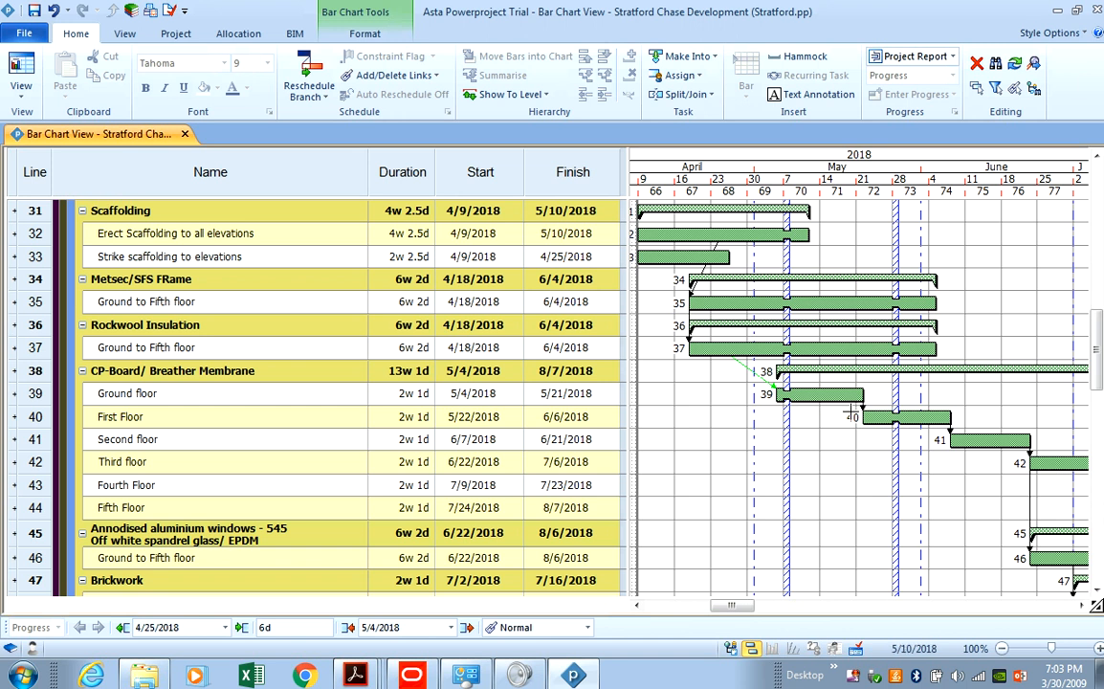
double_click(867, 412)
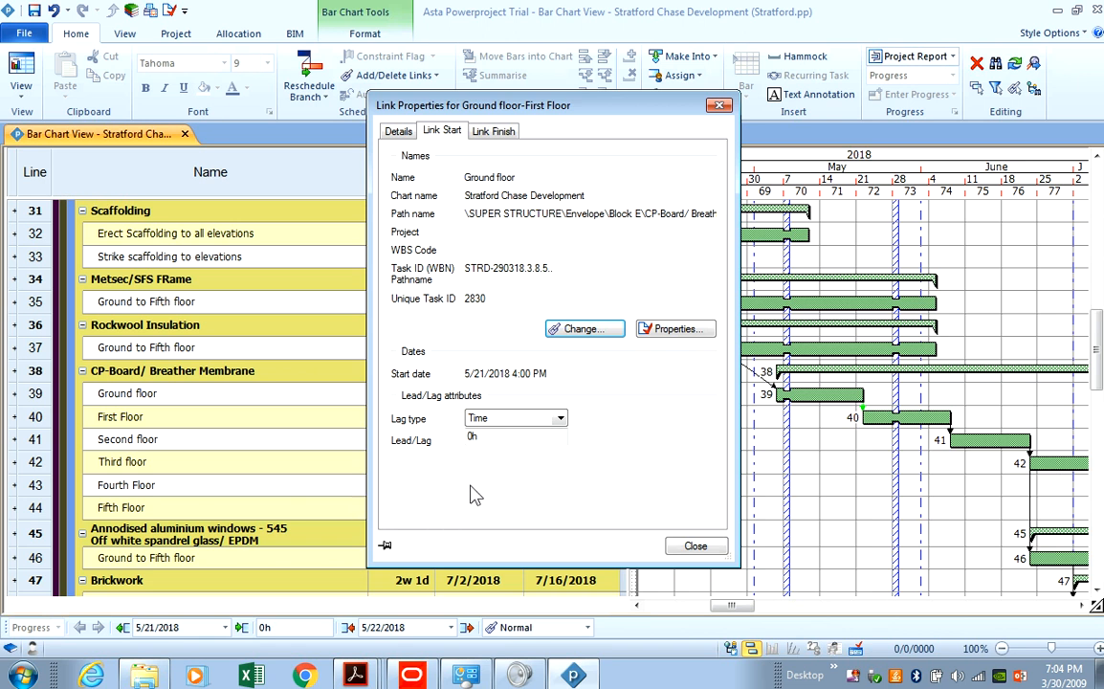
click(695, 548)
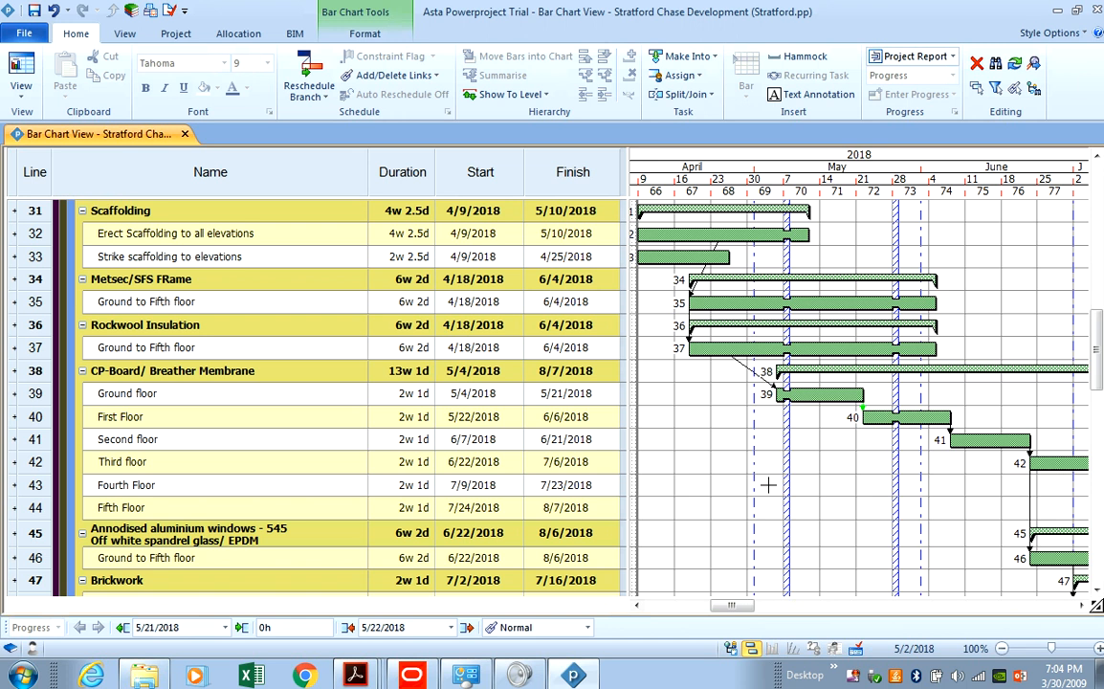
Reschedule the programme with F9, accept the progress period warning, and select the Start and Finish columns.
key(F9)
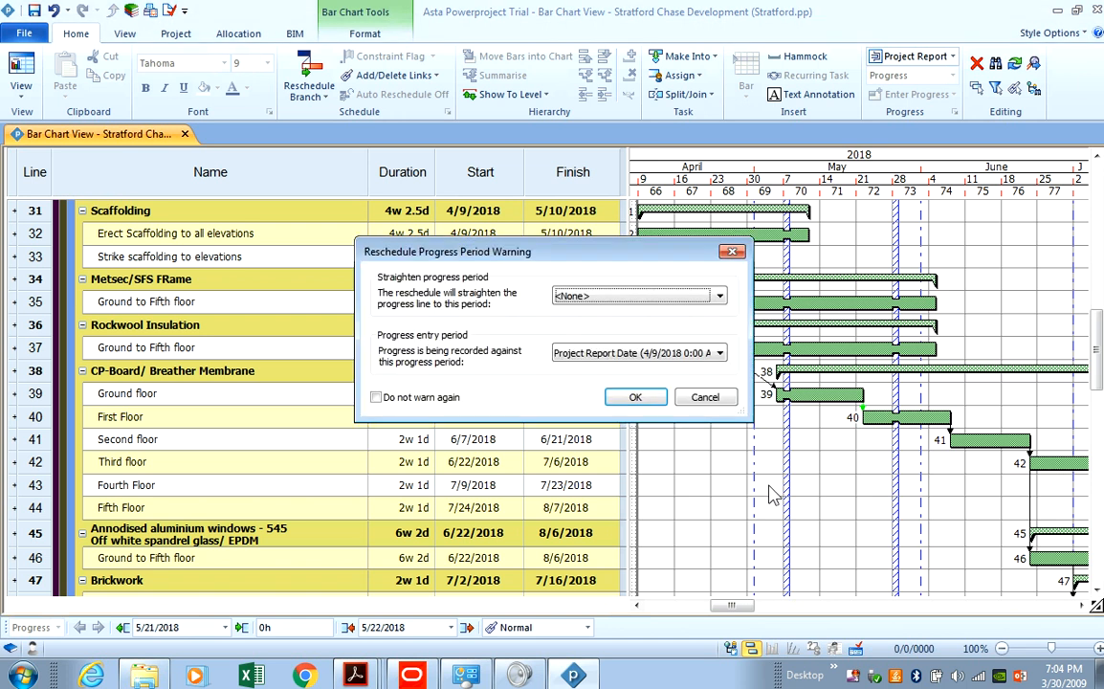
key(Return)
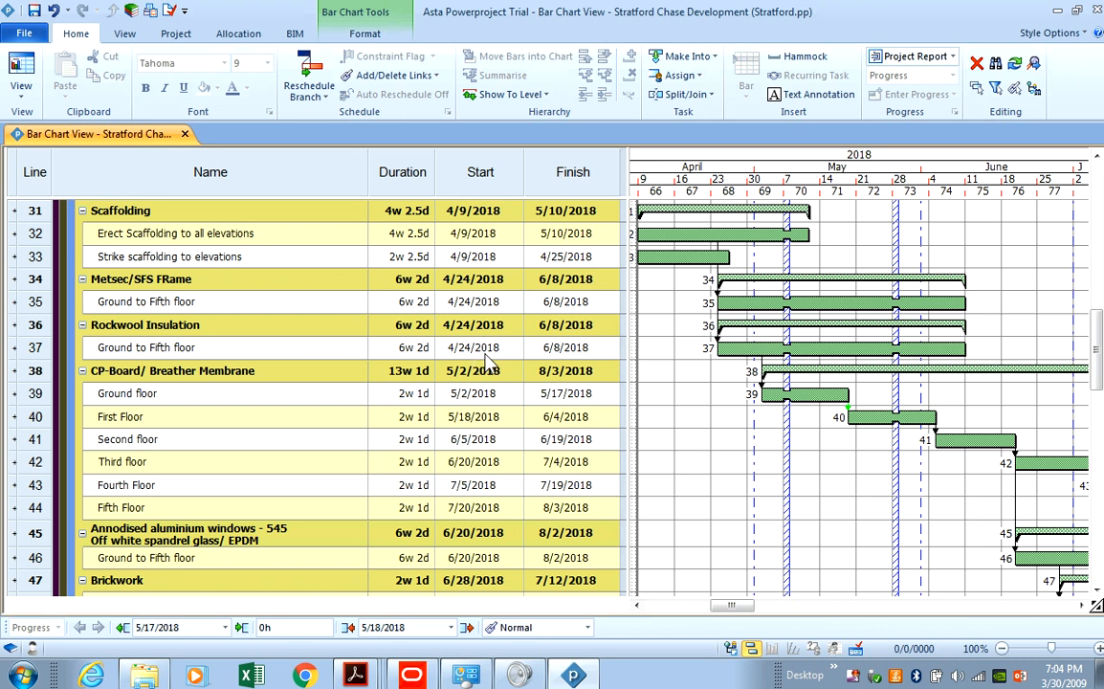
drag(481, 172, 551, 170)
Format the Start and Finish columns with the 'March 30 2009' Date/Time format.
right_click(548, 174)
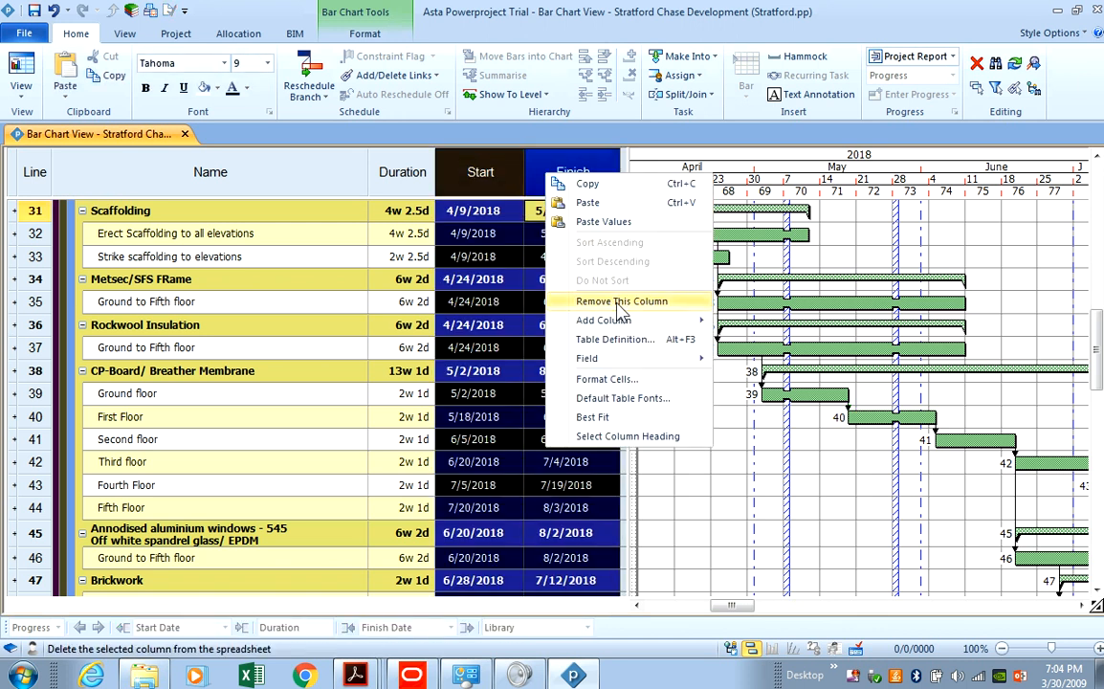
click(624, 379)
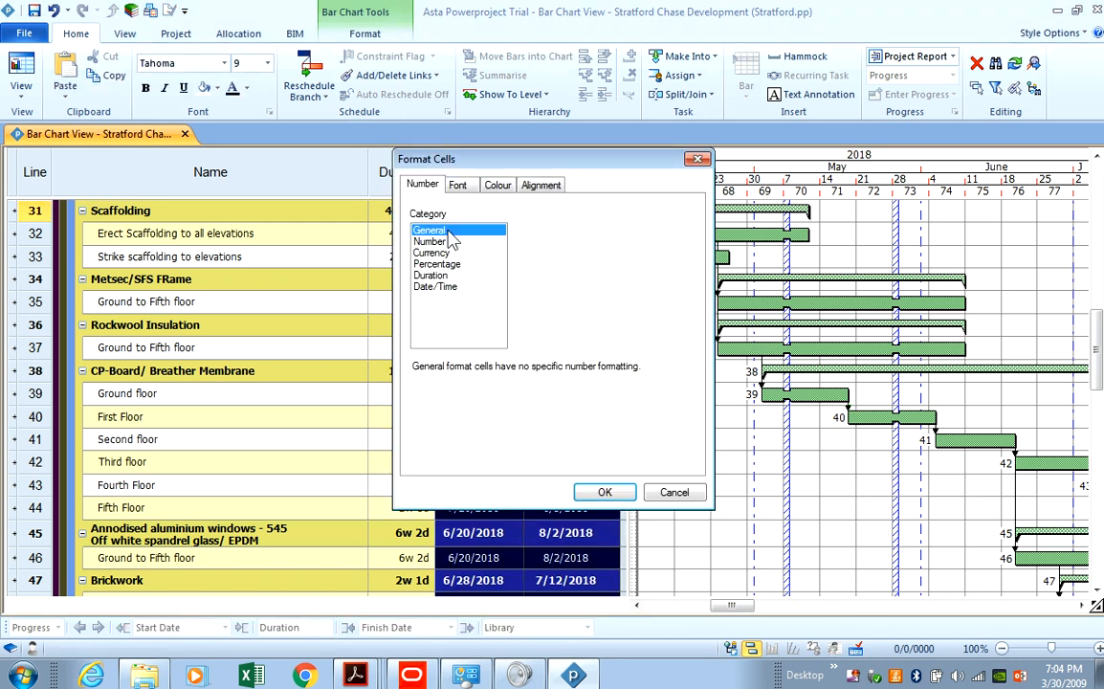
click(449, 287)
drag(660, 241, 567, 284)
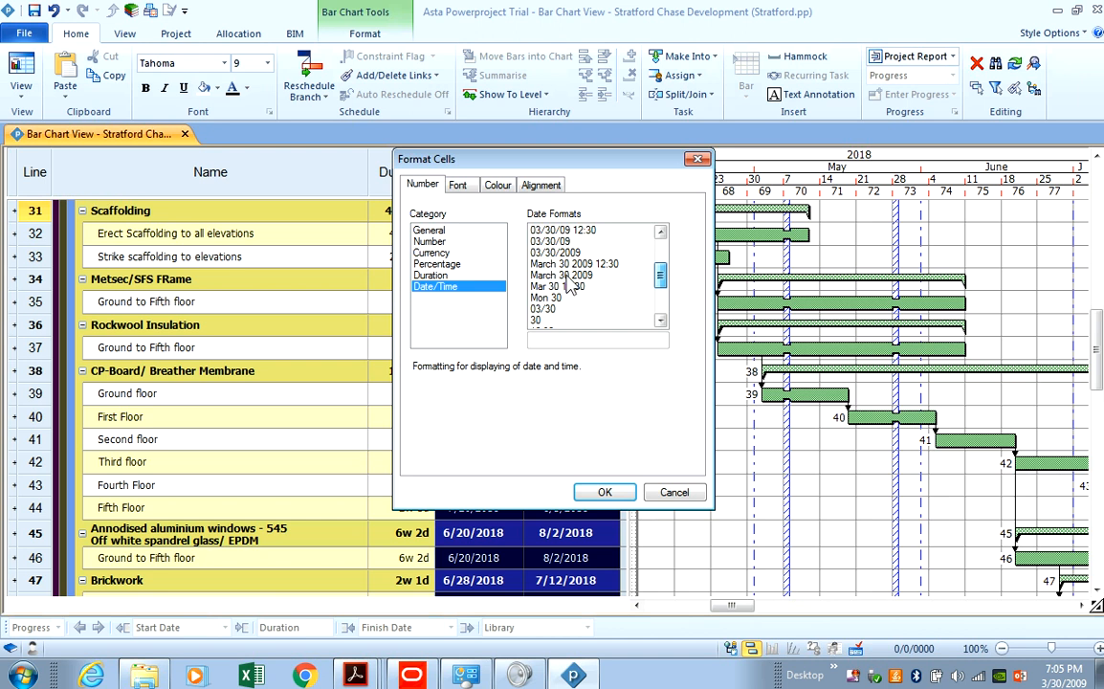
click(564, 275)
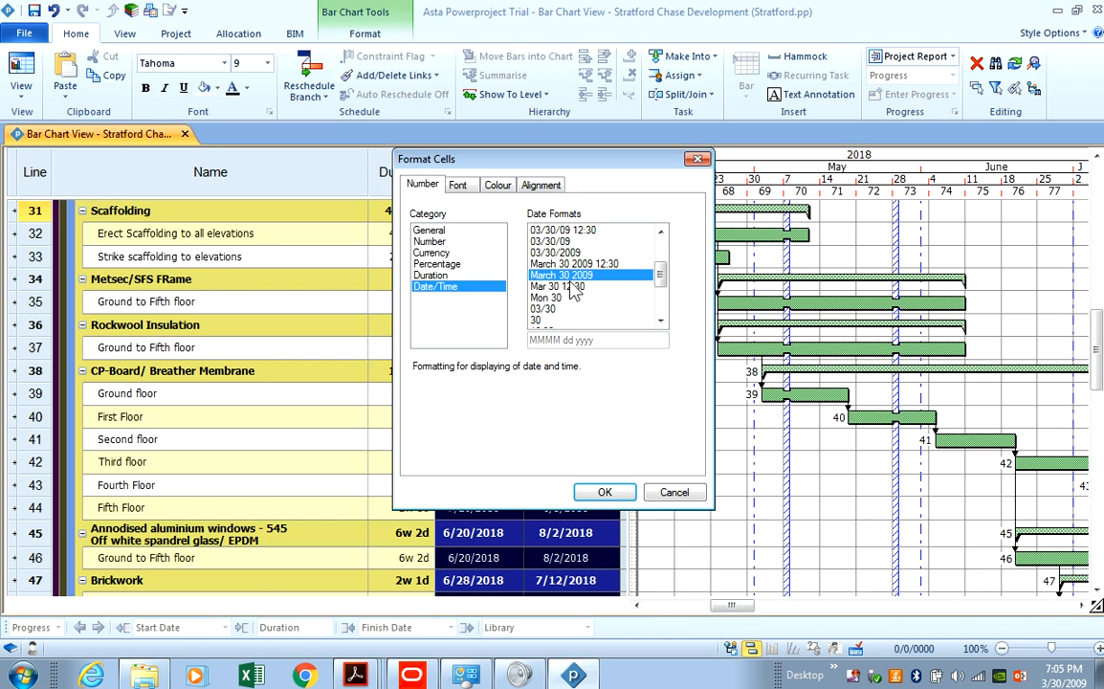
click(605, 492)
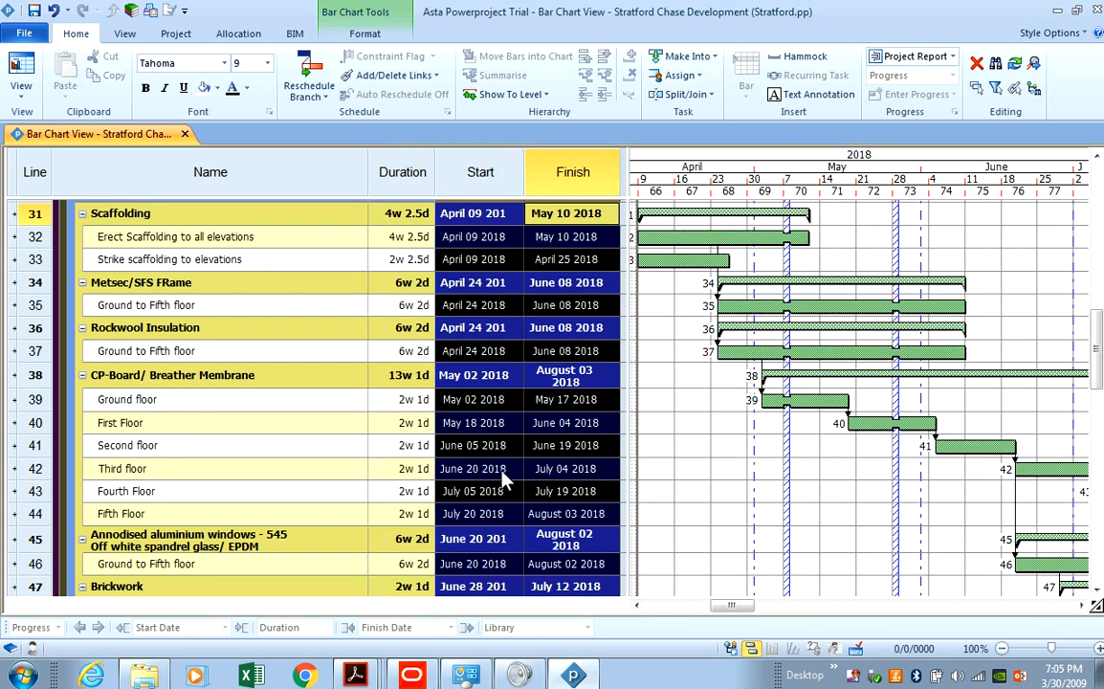
click(473, 375)
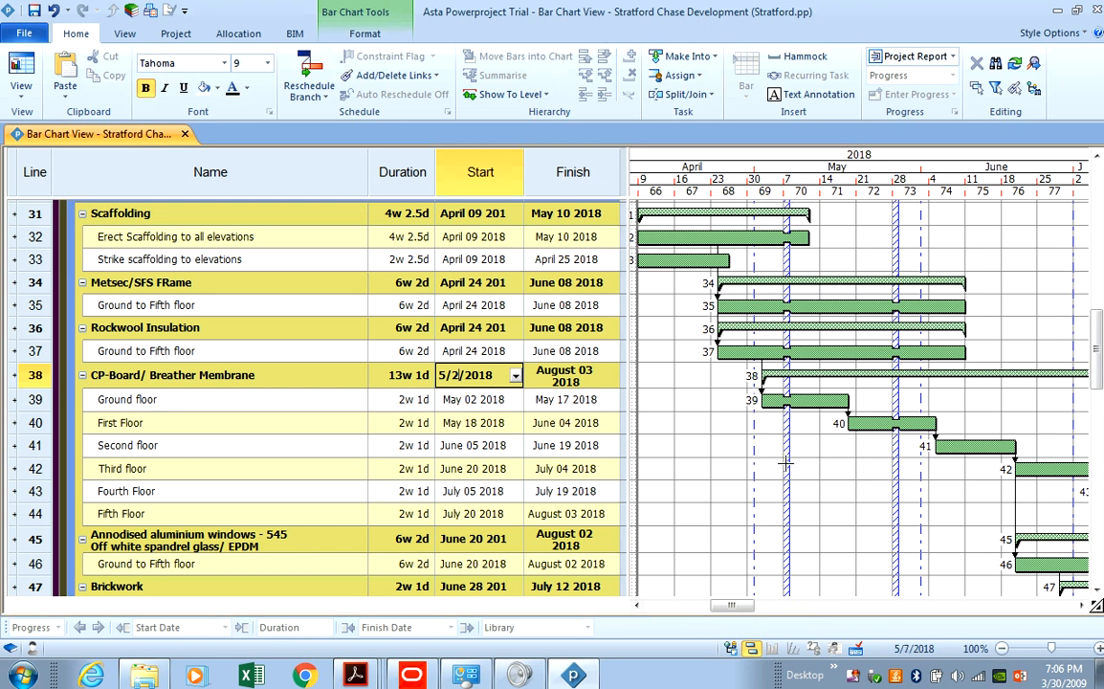
Enable the Day gridlines in Zone1, Zone2 and Zone3 of the Date Zone Properties and apply them.
click(361, 38)
click(104, 79)
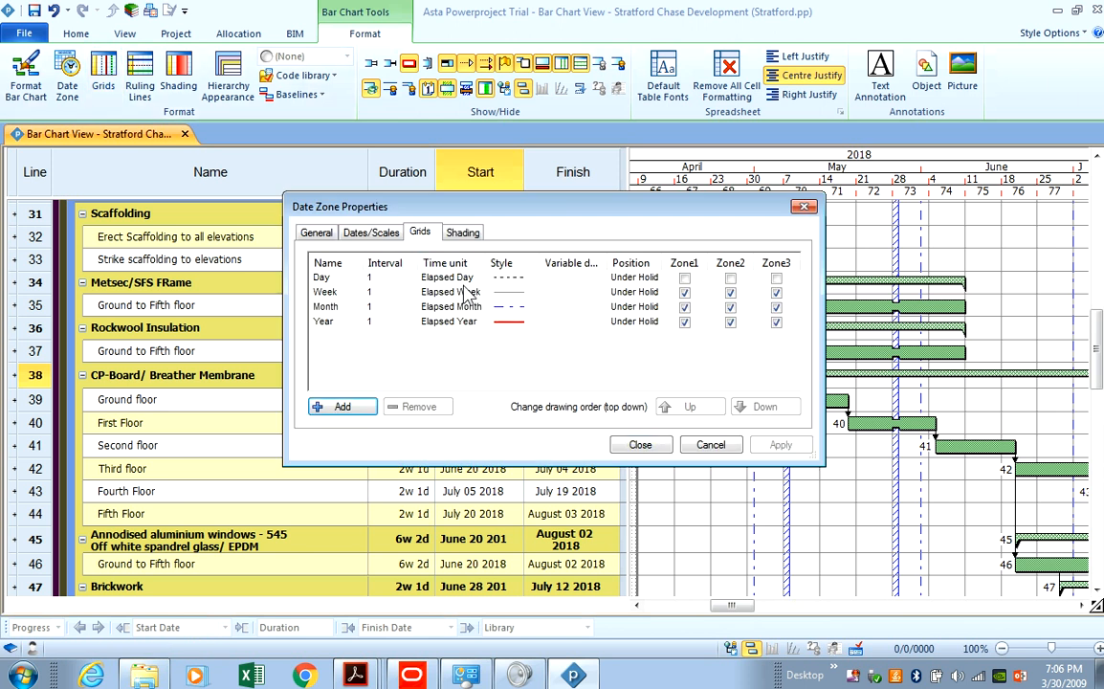
click(684, 277)
click(730, 278)
click(776, 278)
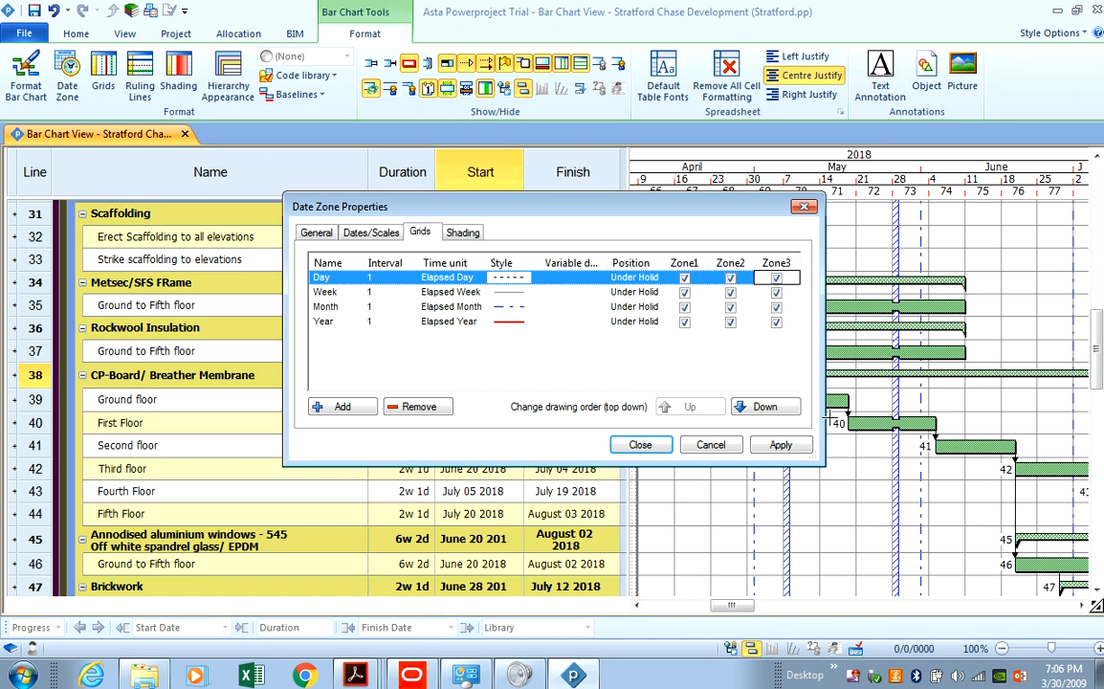
click(780, 445)
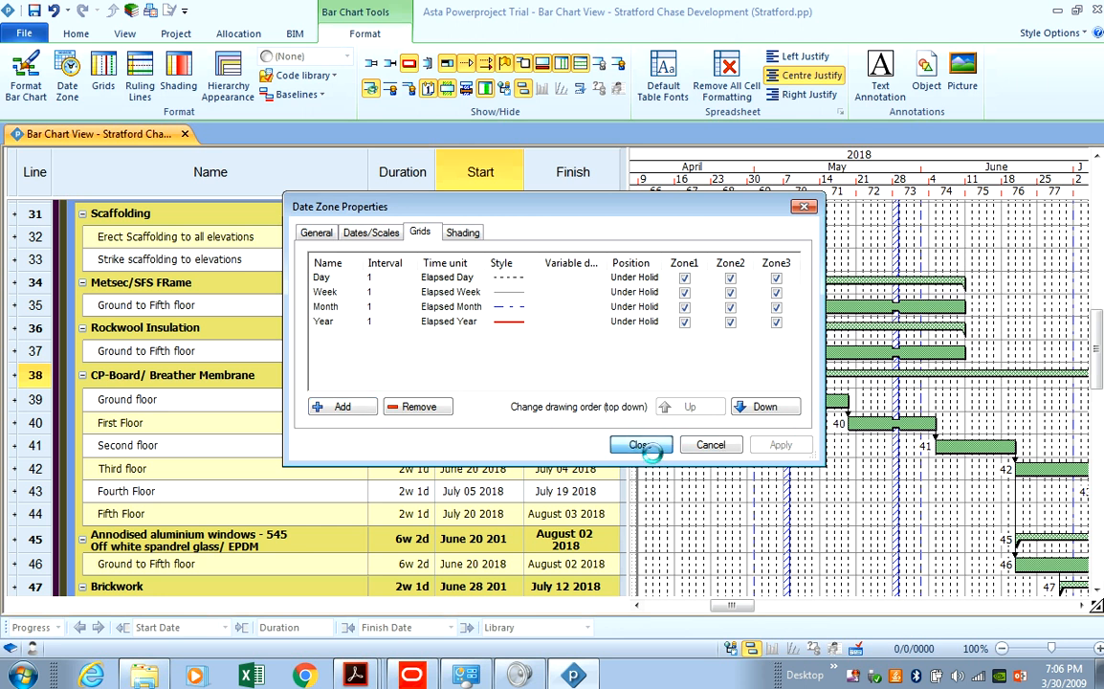
click(641, 446)
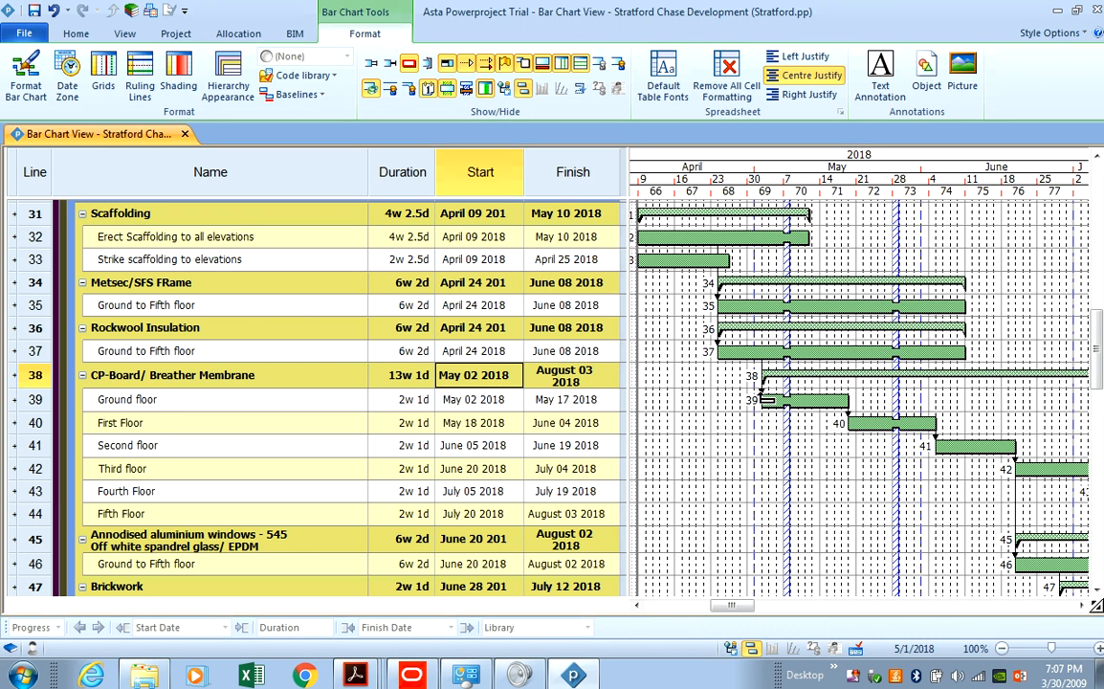
Collapse the CP-Board, windows, Brickwork, Zinc panel, Roof & Balcony, Rockwool, Metsec and Scaffolding groups.
click(82, 376)
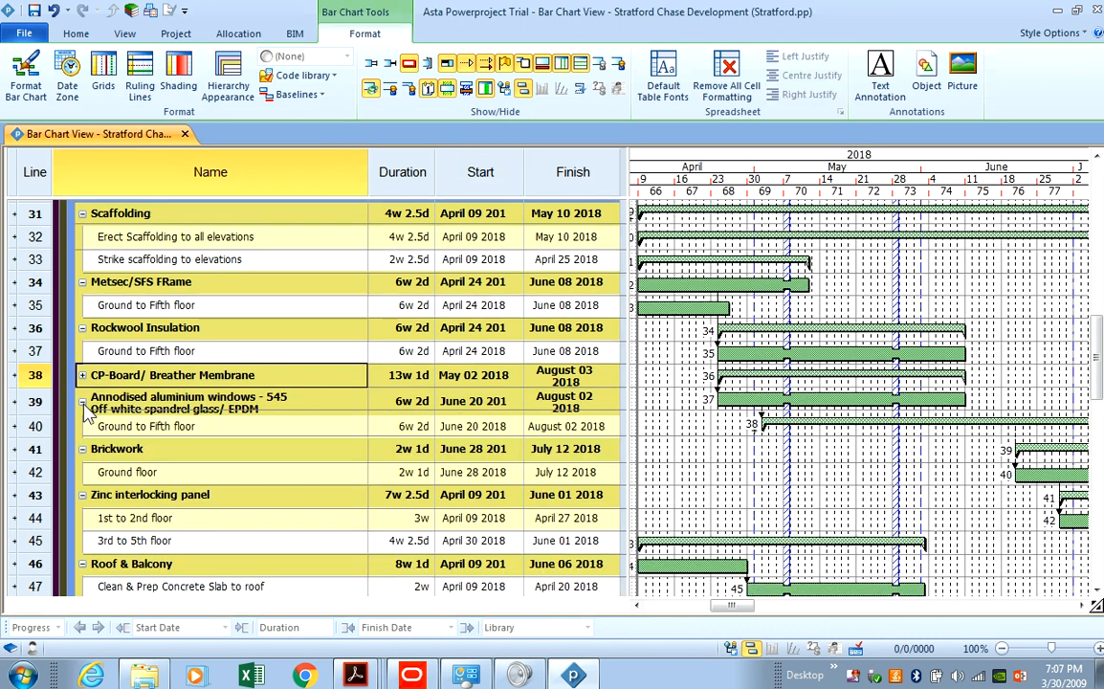
click(83, 402)
click(82, 427)
click(83, 450)
click(83, 450)
click(82, 472)
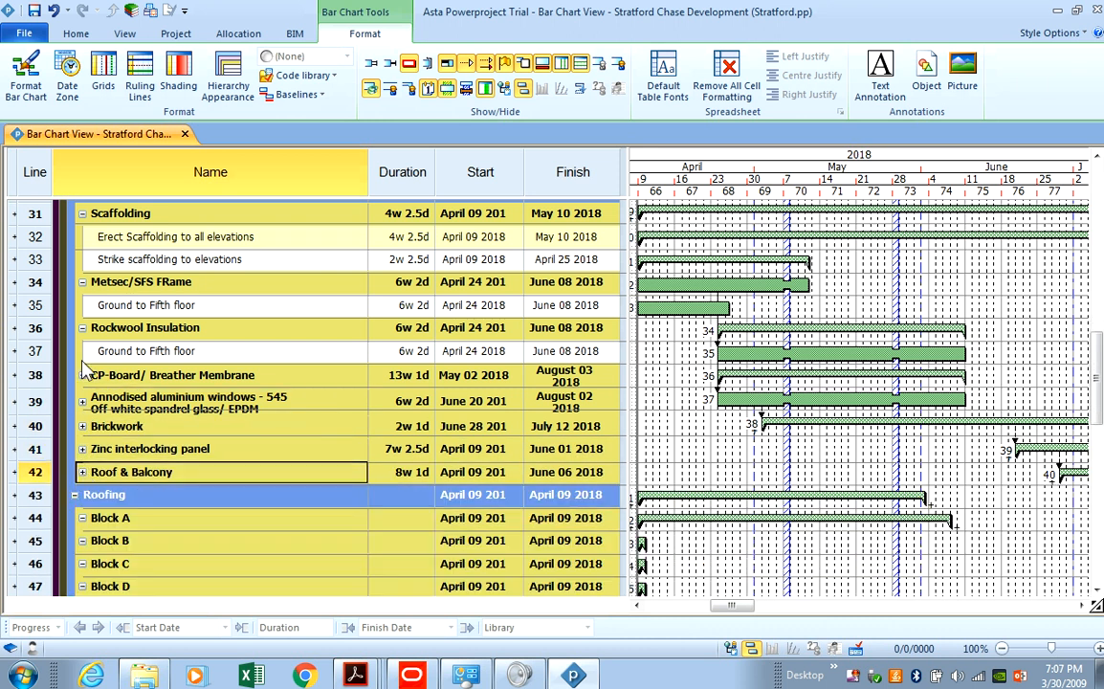
click(82, 328)
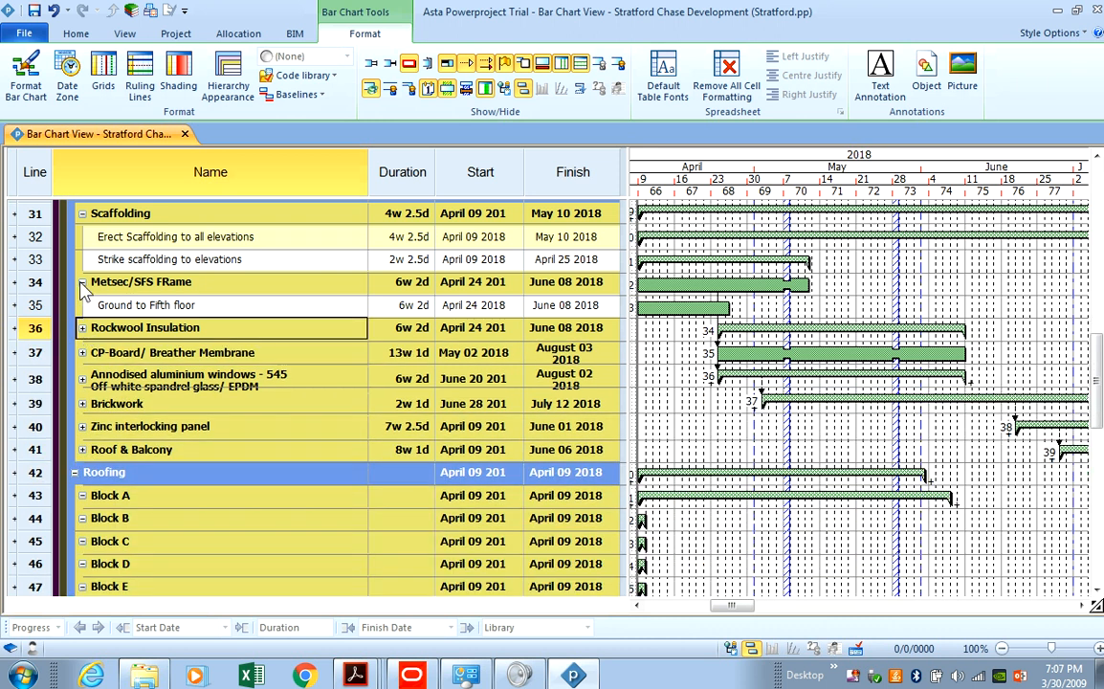
click(82, 282)
click(82, 213)
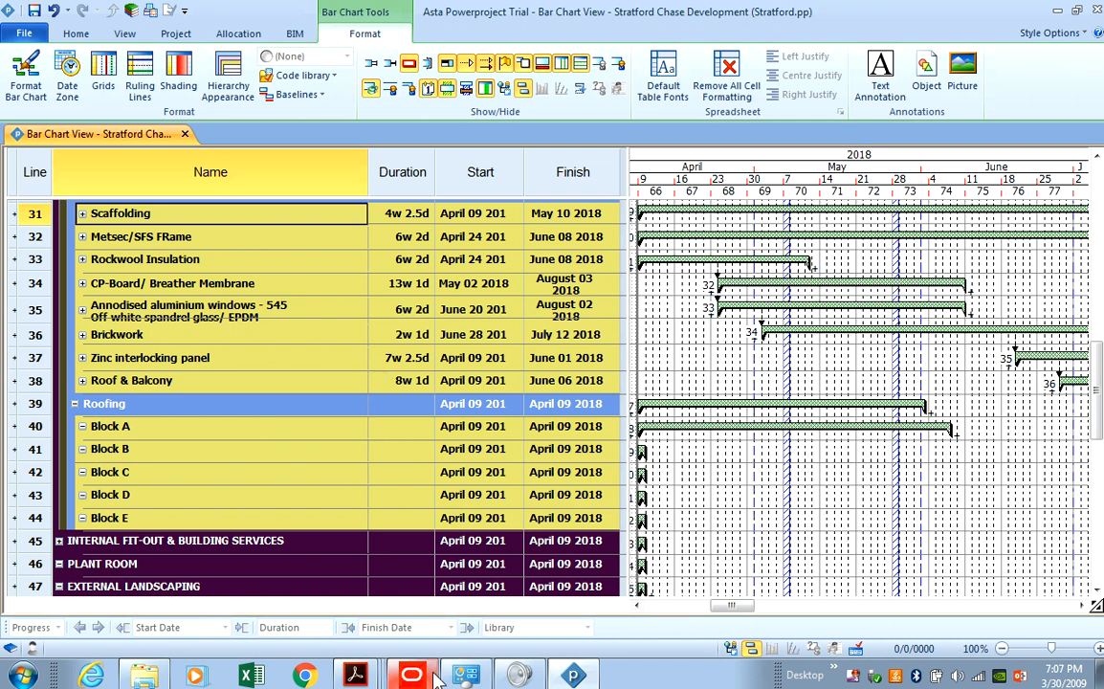
click(574, 675)
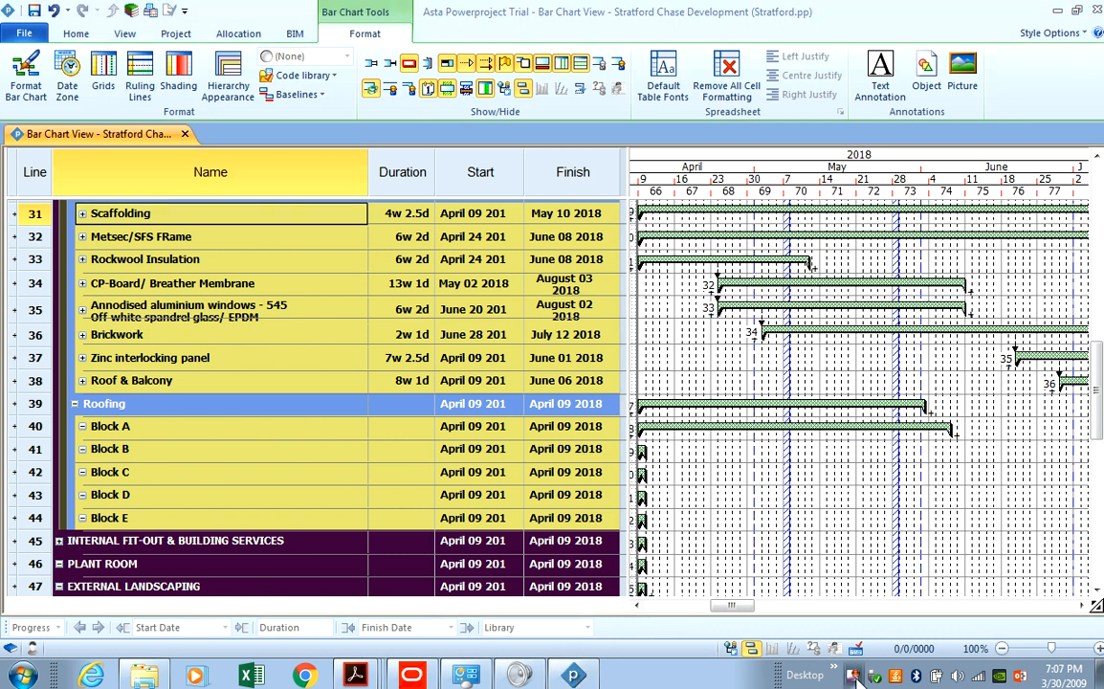